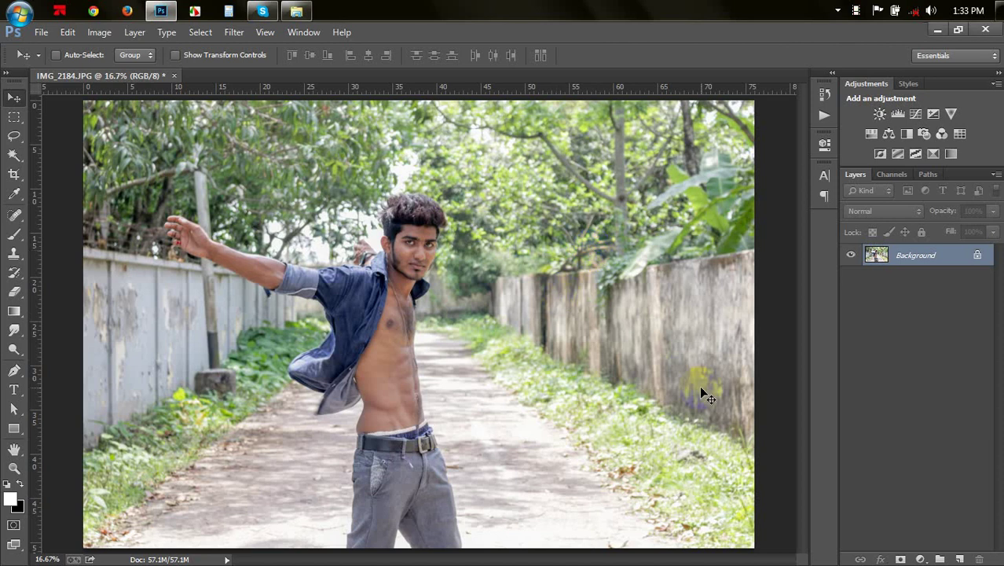
Zoom and pan across the photo to inspect the man's face, torso and jeans
scroll(703, 394, "up", 3)
scroll(565, 342, "up", 2)
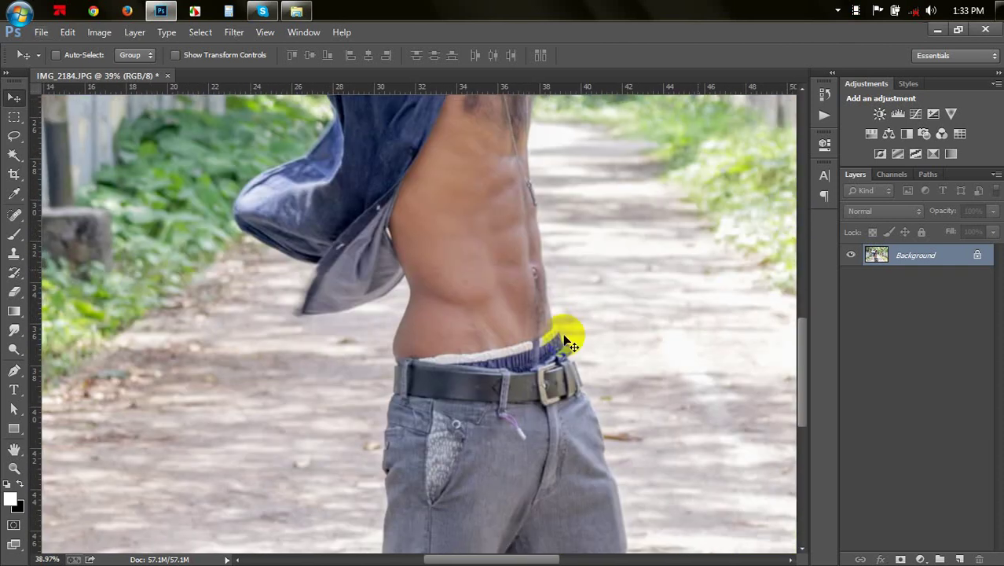
scroll(565, 345, "up", 1)
scroll(552, 282, "up", 2)
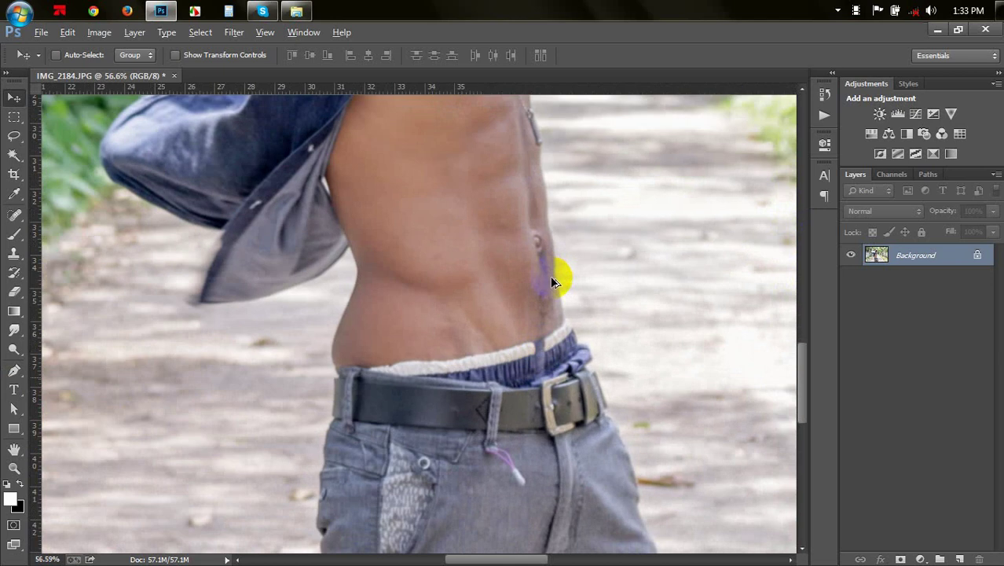
scroll(552, 281, "down", 2)
scroll(555, 280, "down", 1)
scroll(471, 341, "down", 1)
scroll(405, 347, "up", 2)
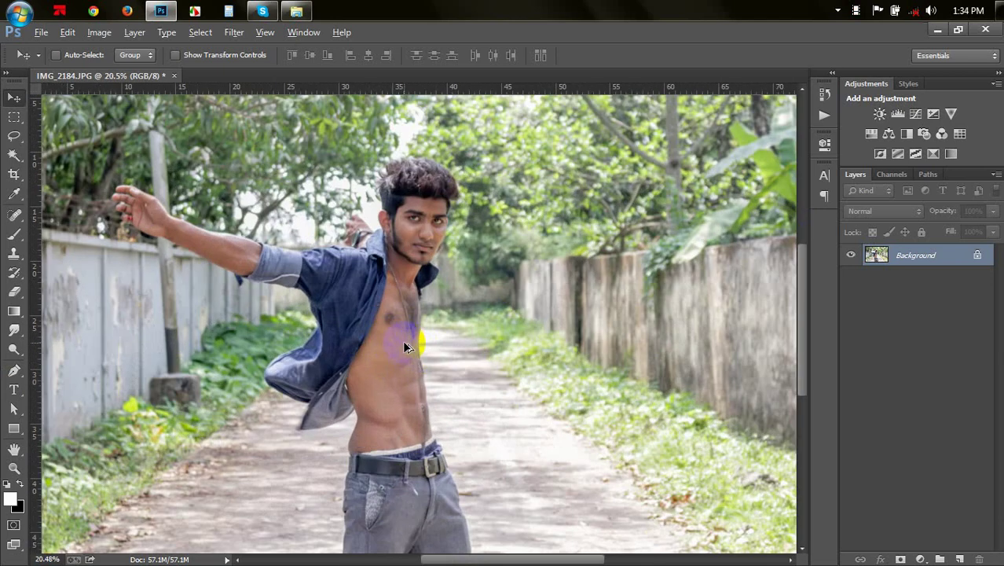
scroll(552, 298, "up", 1)
scroll(557, 204, "up", 1)
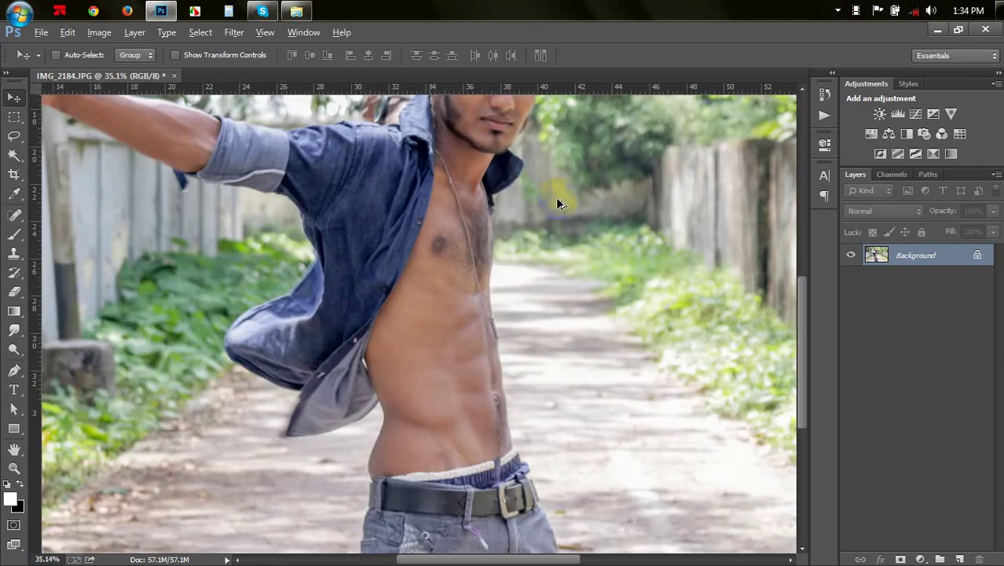
scroll(557, 204, "up", 1)
left_click_drag(554, 195, 531, 478)
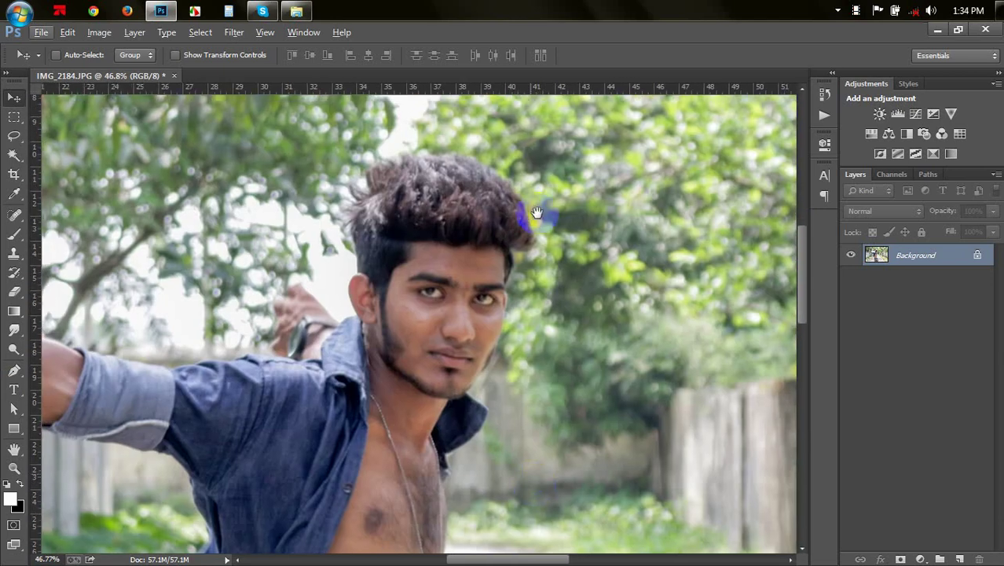
left_click_drag(518, 394, 502, 128)
mouse_move(509, 542)
left_mouse_down()
mouse_move(511, 339)
mouse_move(542, 251)
left_mouse_up()
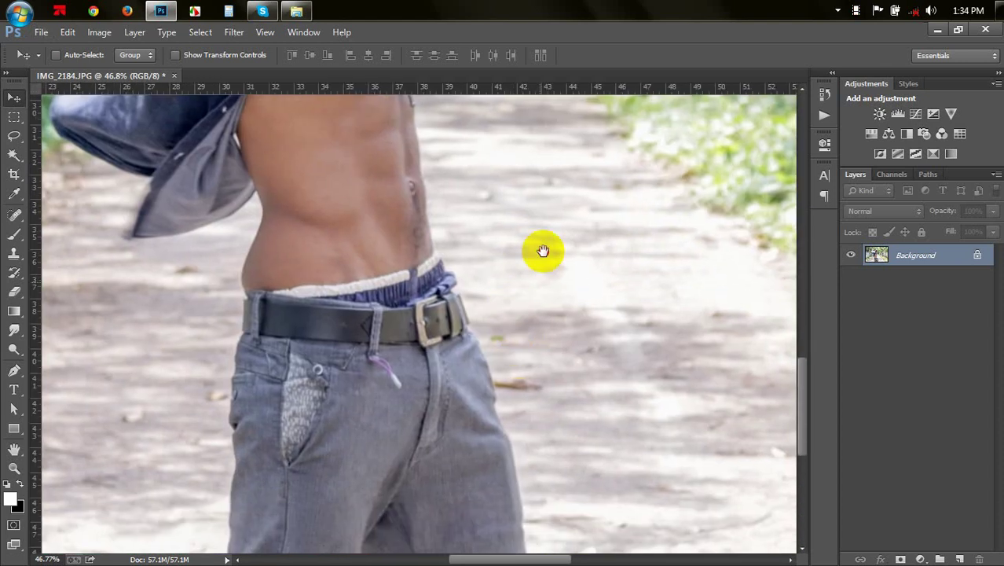
scroll(461, 381, "down", 2)
scroll(531, 321, "up", 1)
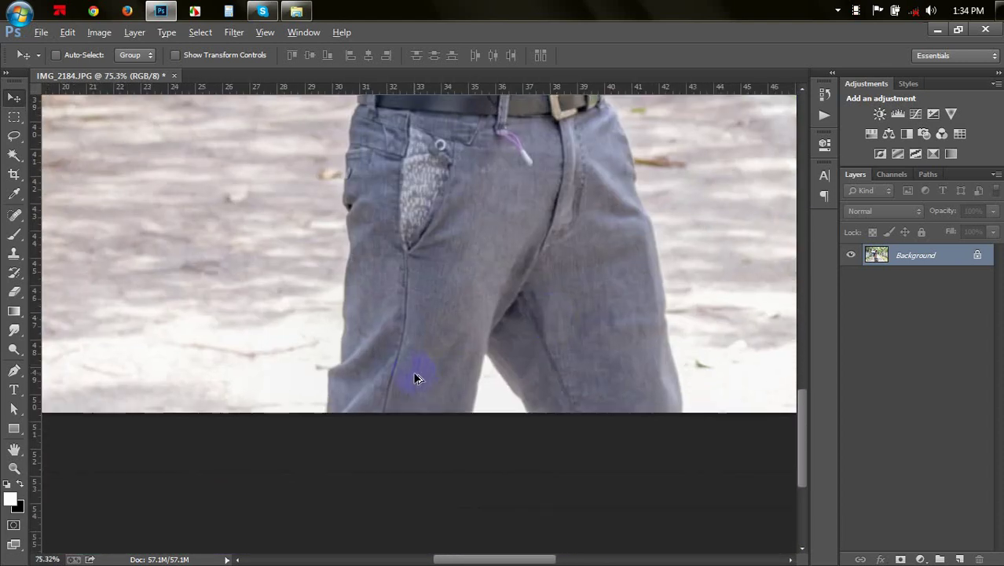
scroll(415, 376, "up", 1)
scroll(520, 354, "up", 1)
scroll(347, 365, "up", 1)
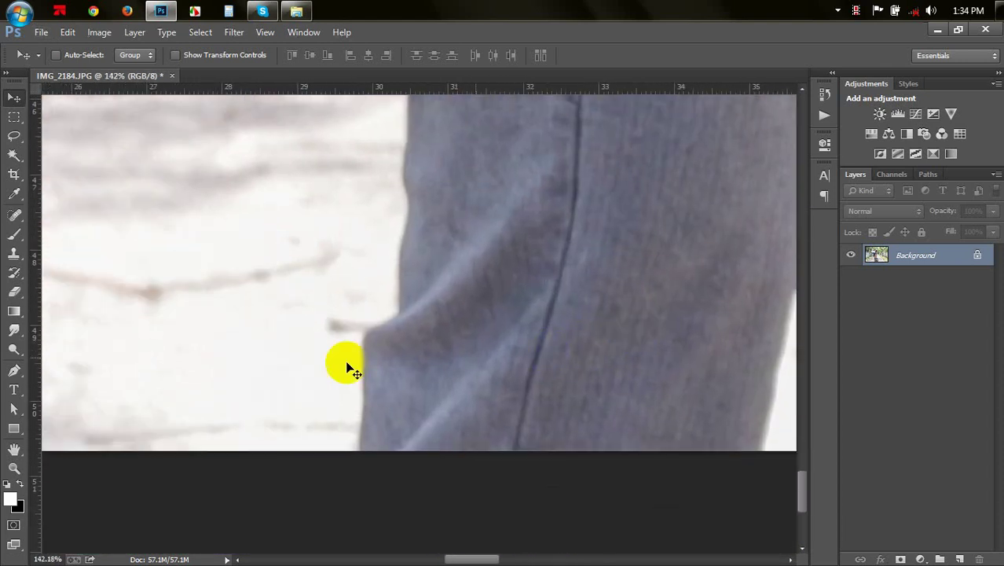
Select the Pen tool, switch its mode from Shape to Path, and frame the jeans
left_click(14, 370)
scroll(517, 352, "down", 2)
scroll(518, 352, "down", 3)
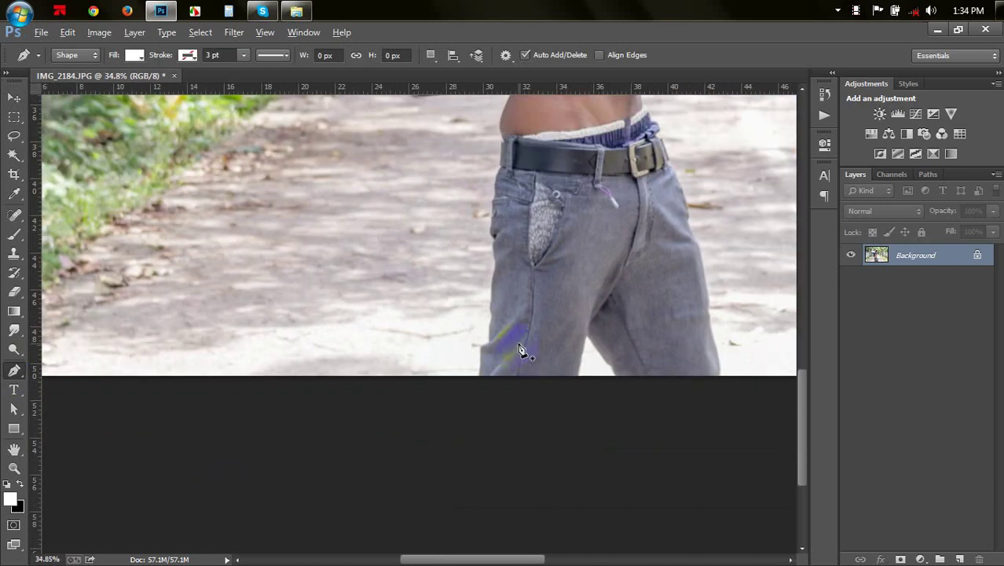
scroll(520, 350, "down", 1)
scroll(522, 353, "down", 1)
scroll(528, 358, "up", 2)
scroll(506, 372, "up", 3)
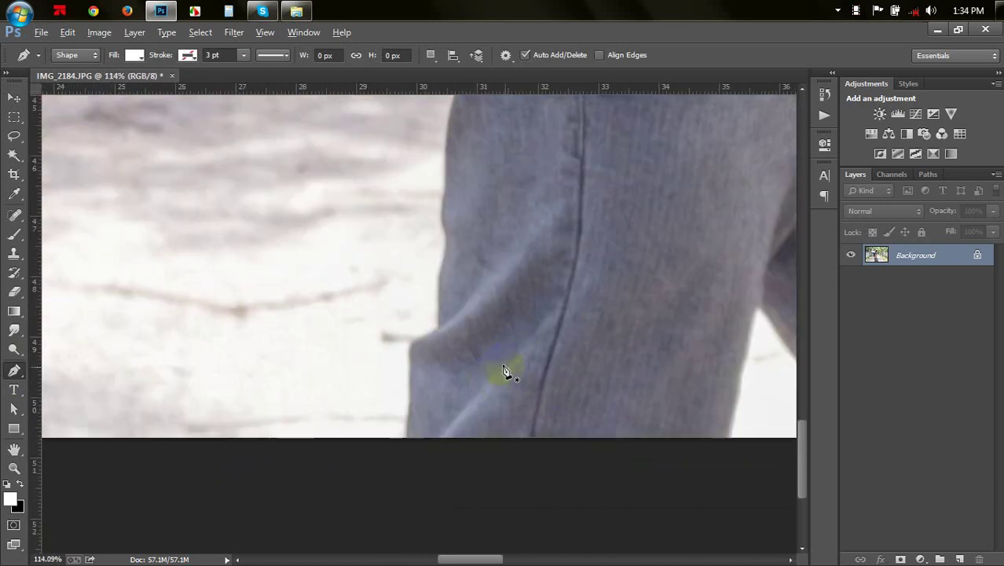
left_click(75, 57)
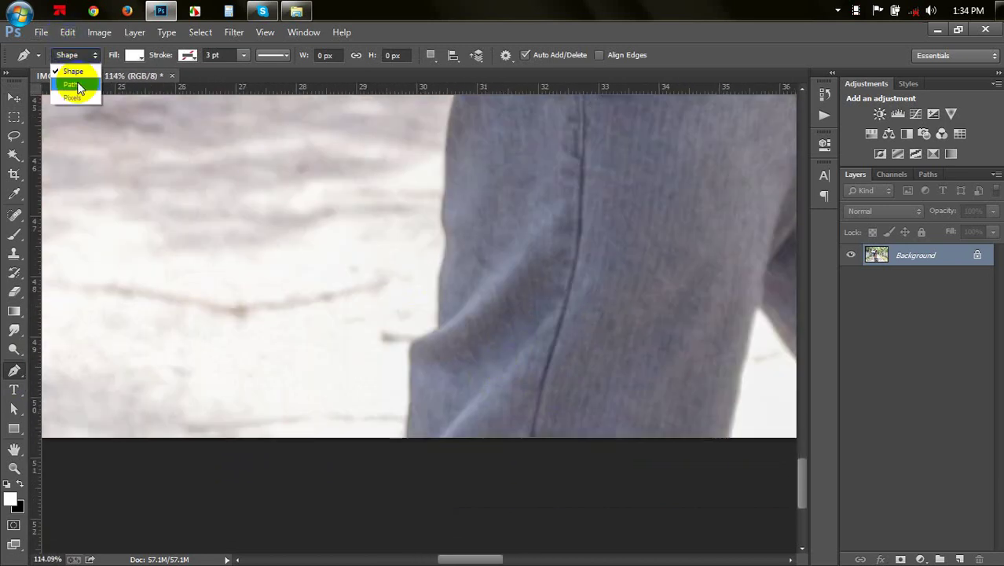
left_click(74, 84)
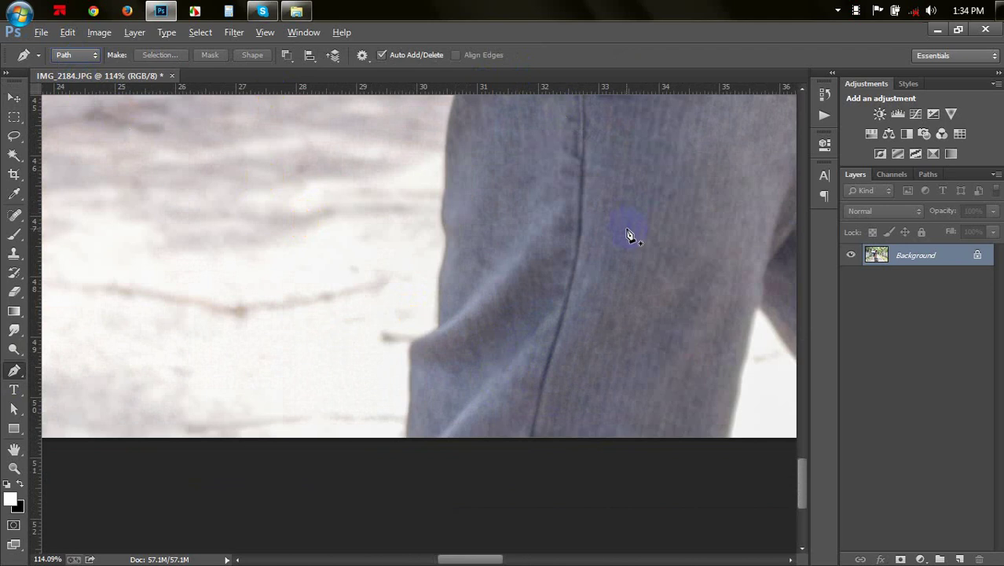
key("alt")
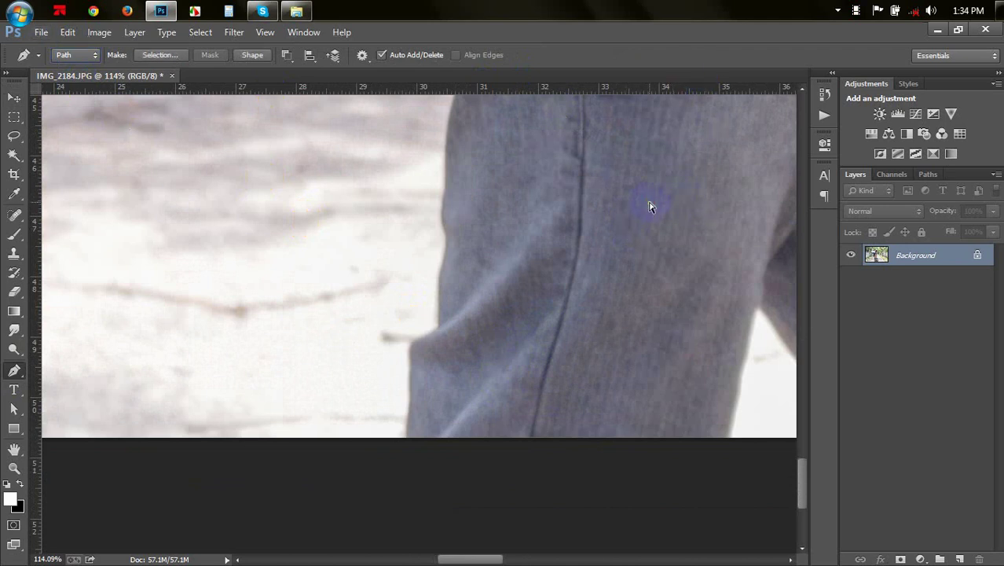
scroll(652, 209, "down", 2)
scroll(651, 209, "down", 3)
scroll(651, 209, "down", 2)
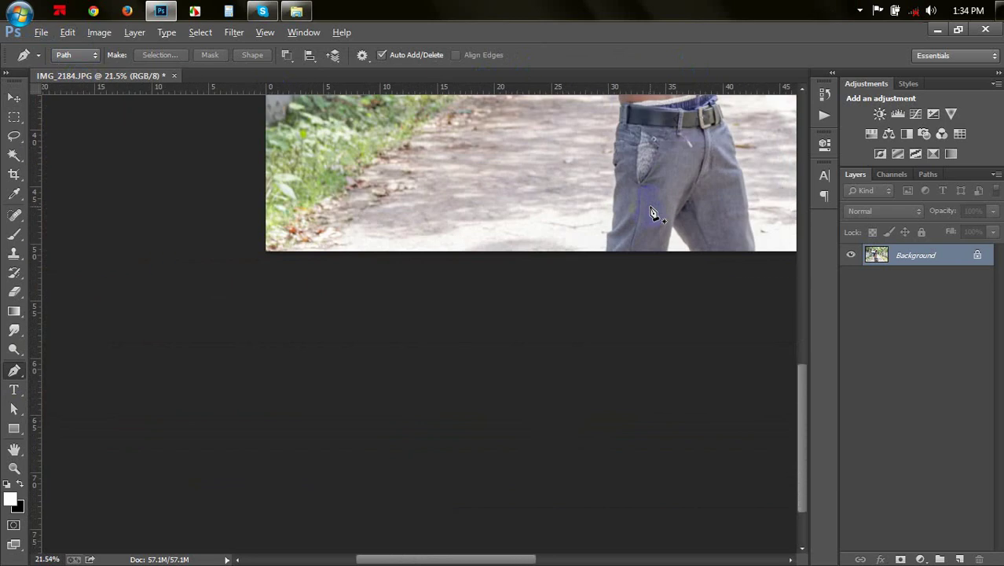
scroll(651, 209, "down", 1)
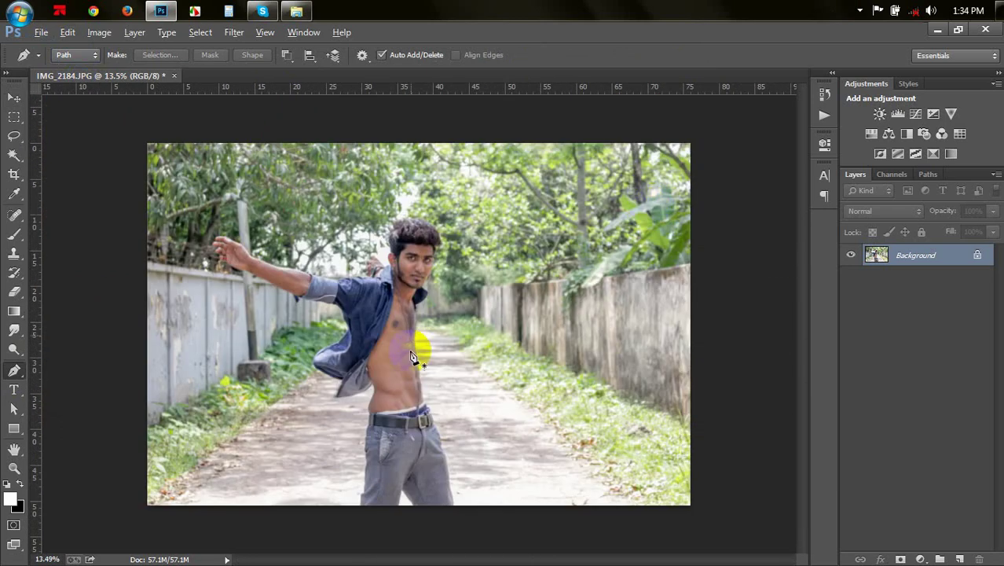
scroll(385, 490, "up", 2)
scroll(381, 491, "up", 2)
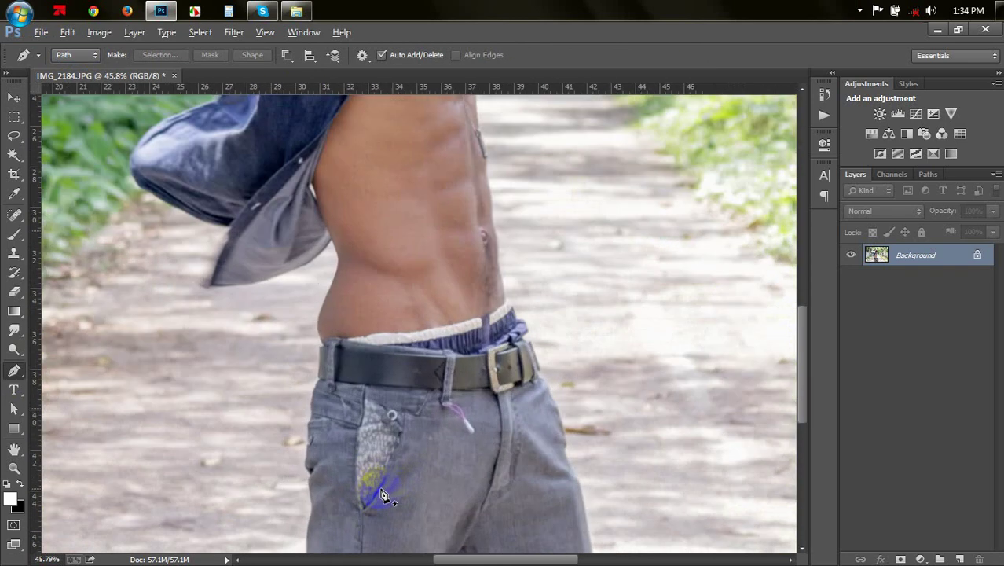
scroll(381, 490, "up", 1)
scroll(381, 479, "up", 1)
scroll(467, 255, "up", 1)
scroll(468, 255, "down", 3)
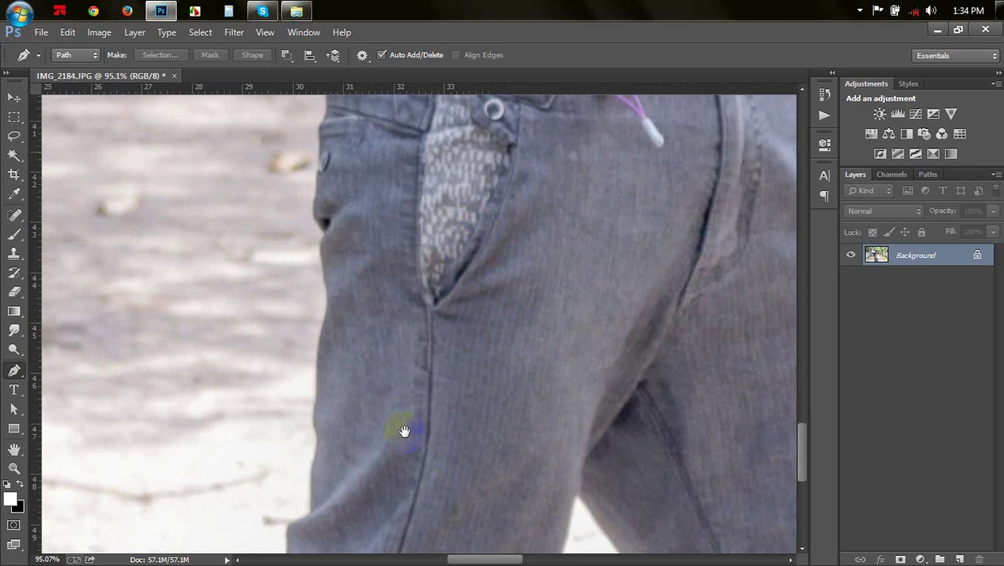
scroll(473, 237, "down", 3)
scroll(374, 419, "down", 1)
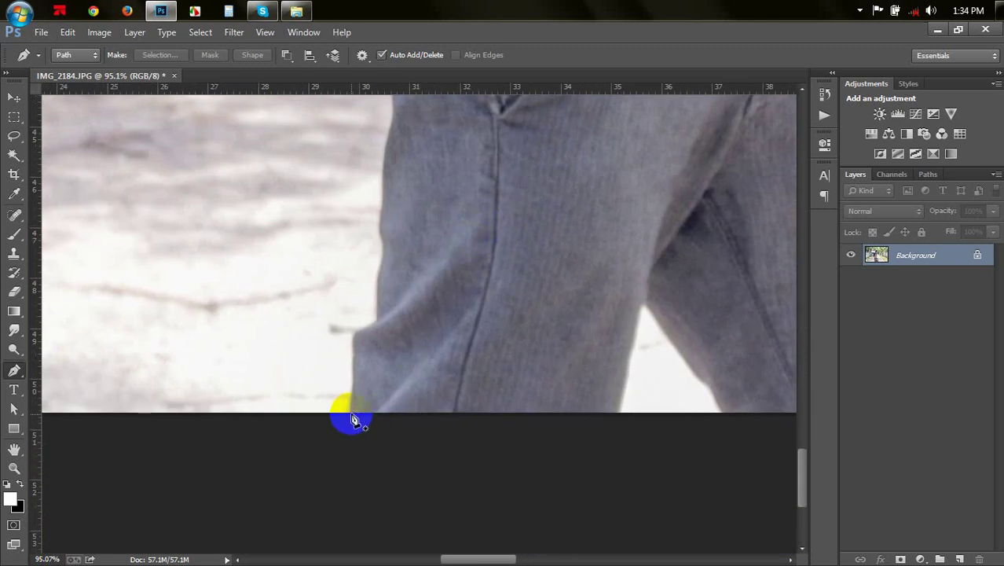
Start the path at the jeans' bottom and anchor up the lower outer leg edge
left_click(351, 414)
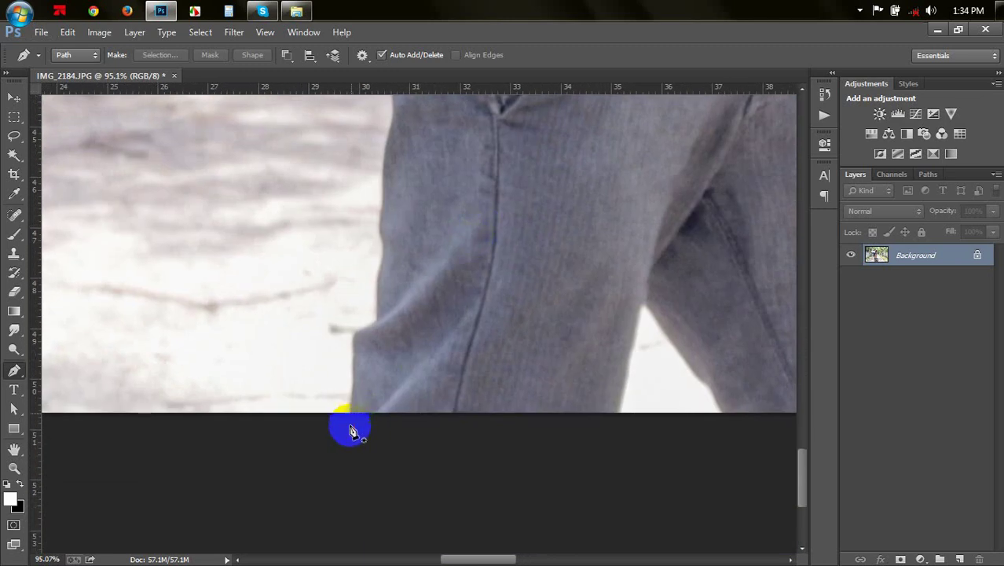
left_click(353, 336)
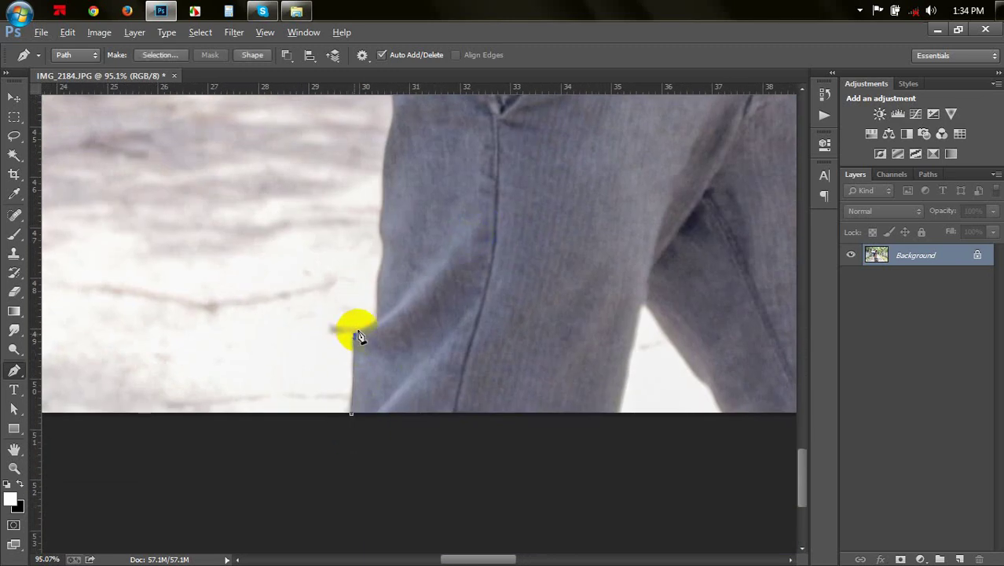
left_click(384, 261)
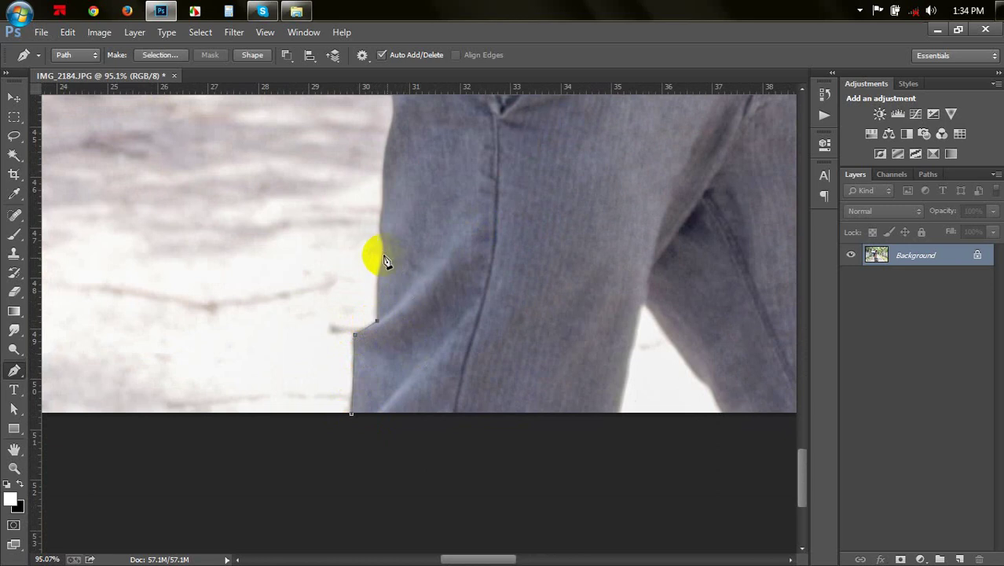
left_click_drag(384, 256, 383, 247)
left_click(381, 236)
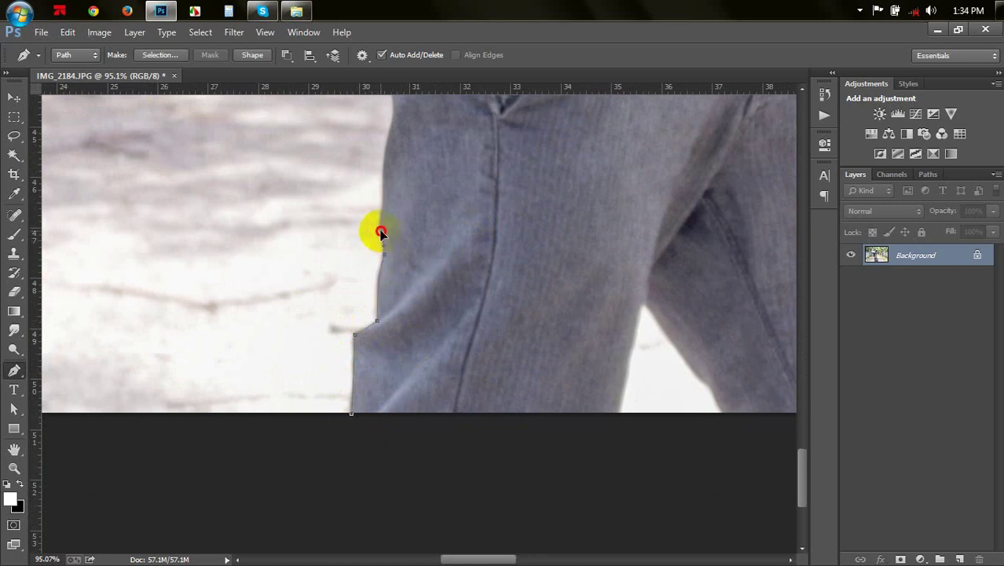
left_click_drag(380, 233, 386, 182)
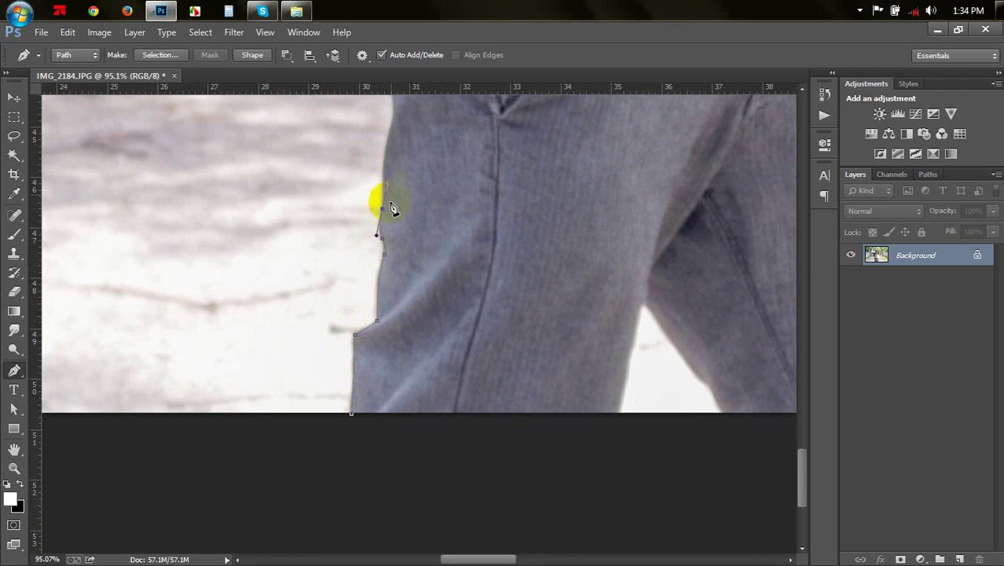
left_click(382, 208)
left_click(386, 149)
Continue anchors up the trouser edge past the pocket toward the waist
left_click_drag(387, 151, 411, 319)
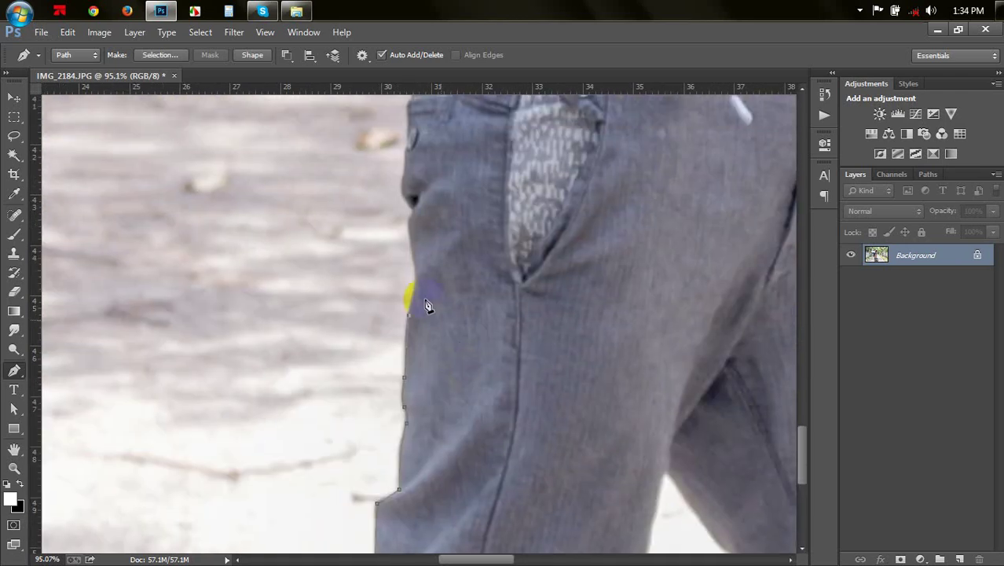
left_click_drag(415, 267, 402, 247)
left_click(414, 261, "alt")
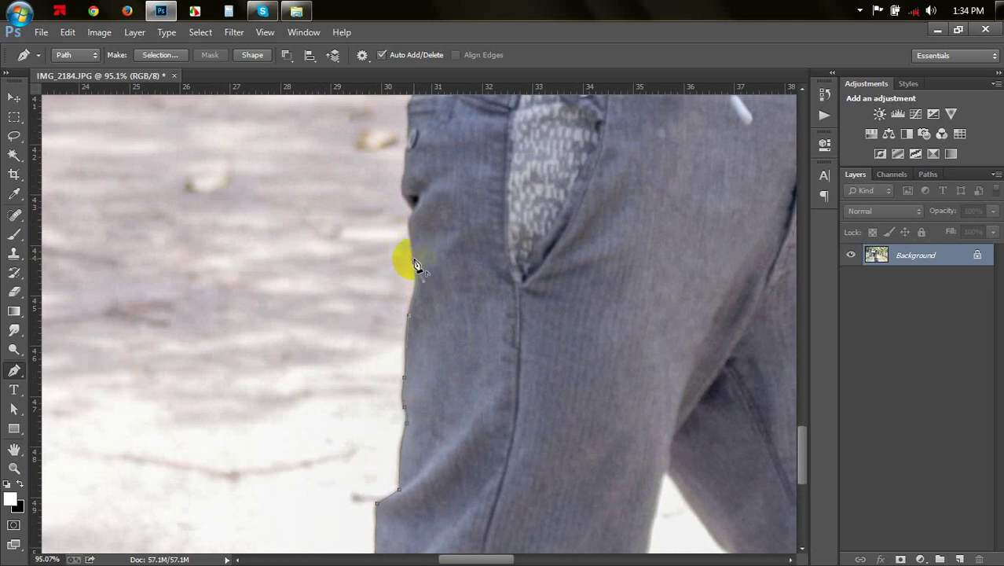
left_click(408, 223)
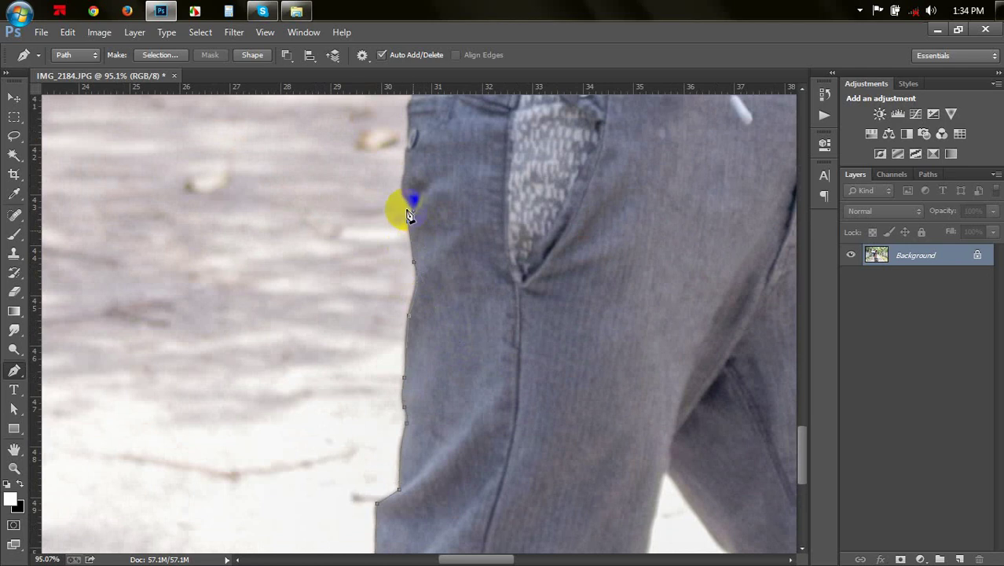
left_click(409, 194)
left_click(407, 169)
left_click(405, 122)
Add curved anchors by the belt and hip, undoing the misplaced last anchor
left_click_drag(387, 298, 314, 432)
scroll(309, 236, "up", 2)
left_click(318, 280)
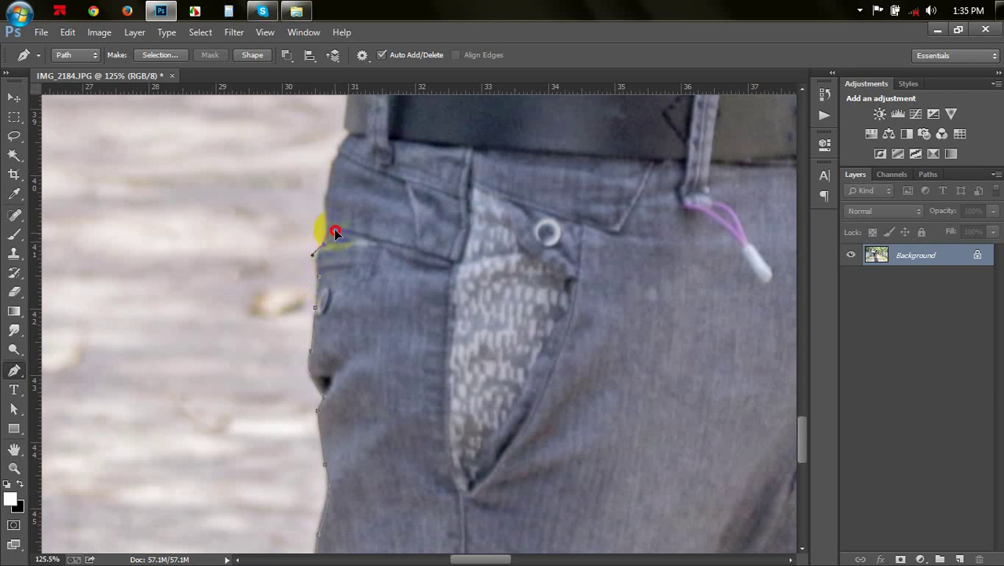
left_click_drag(330, 236, 325, 244)
left_click_drag(321, 184, 326, 214)
key("ctrl+z")
key("ctrl+z")
Anchor the path around the top of the trousers, the belt's outer edge and up the waist
left_click(332, 169)
left_click(339, 150)
scroll(392, 424, "up", 5)
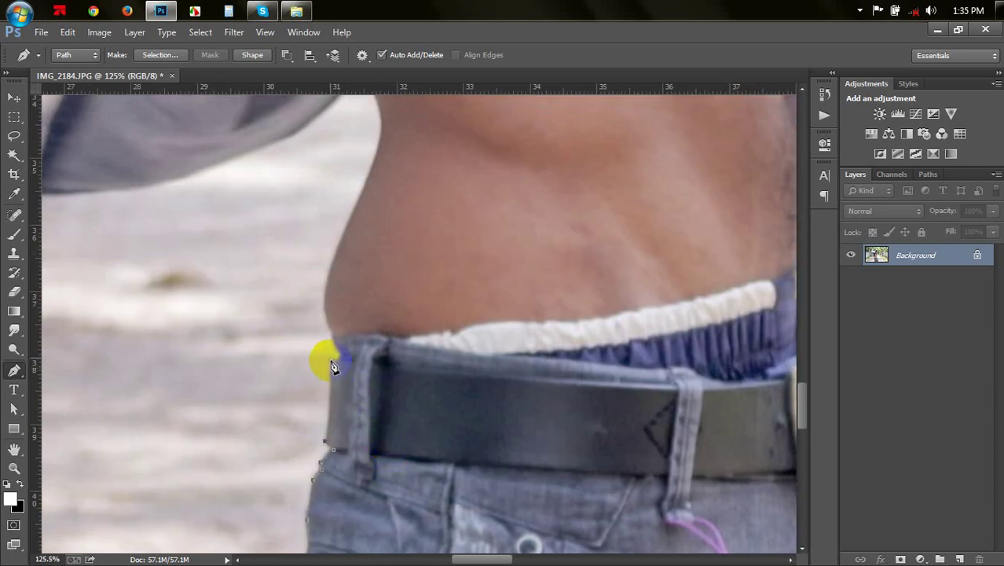
left_click_drag(329, 361, 327, 321)
left_click(330, 362)
left_click(353, 378)
left_click(331, 338)
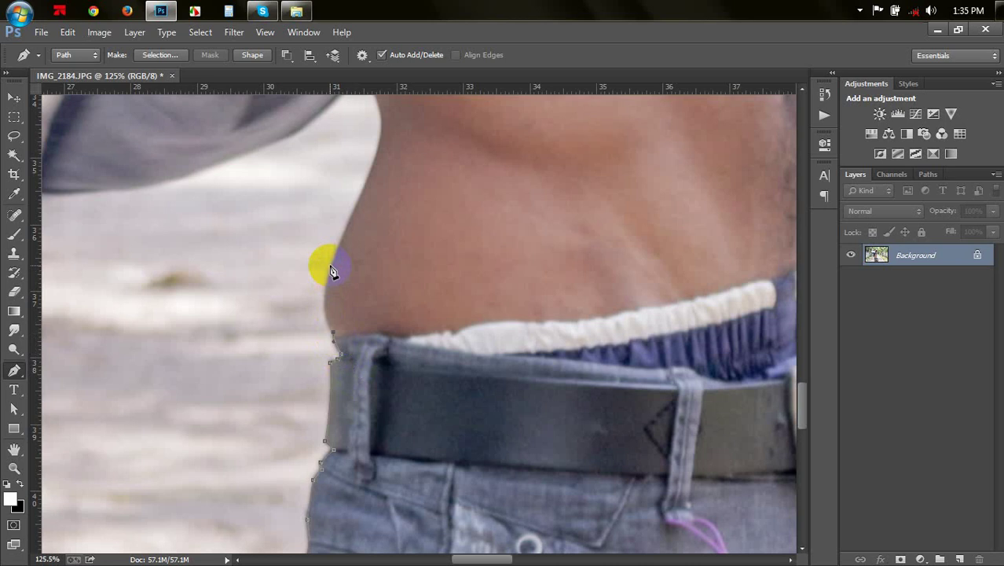
left_click_drag(332, 266, 348, 223)
left_click(336, 264, "alt")
Curve the path up the torso side and onto the shirt's lower edge, cornering at turns
left_click_drag(336, 263, 410, 443)
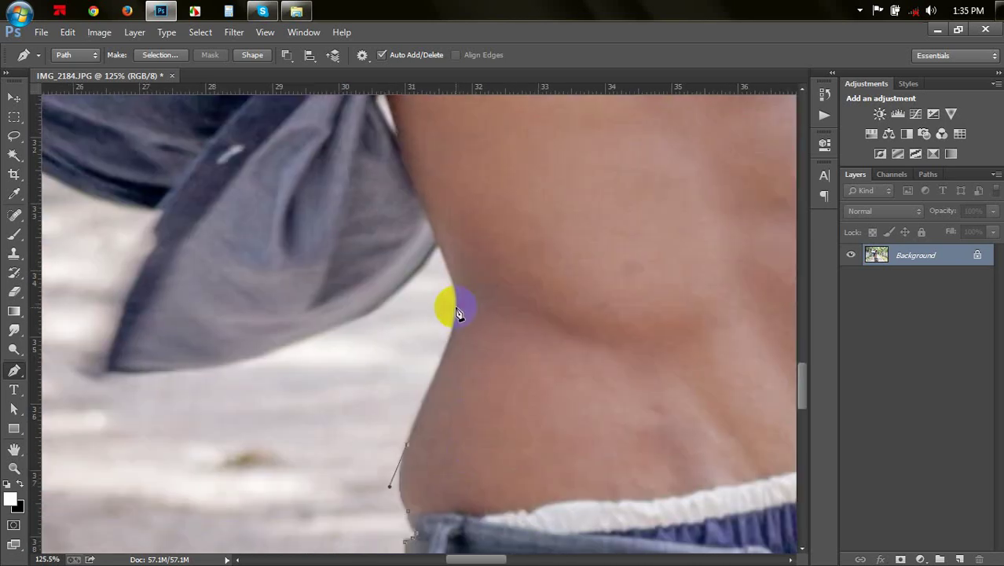
left_click_drag(458, 314, 454, 289)
left_click(458, 313, "alt")
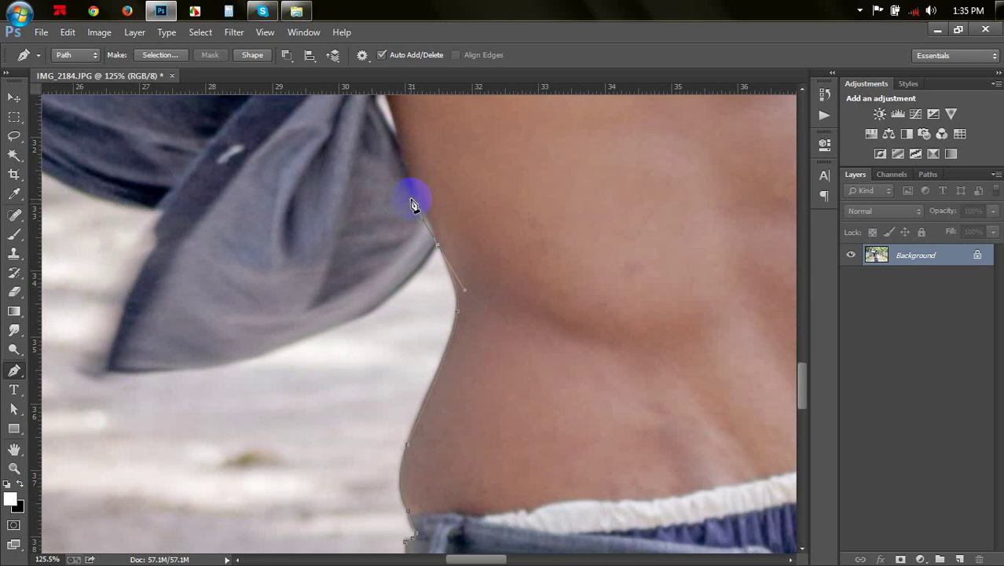
left_click_drag(413, 205, 411, 199)
left_click(438, 246, "alt")
left_click_drag(331, 328, 276, 340)
left_click(330, 328, "alt")
Trace the hanging shirt tip and flap edge with curved and corner anchors
left_click_drag(112, 378, 75, 370)
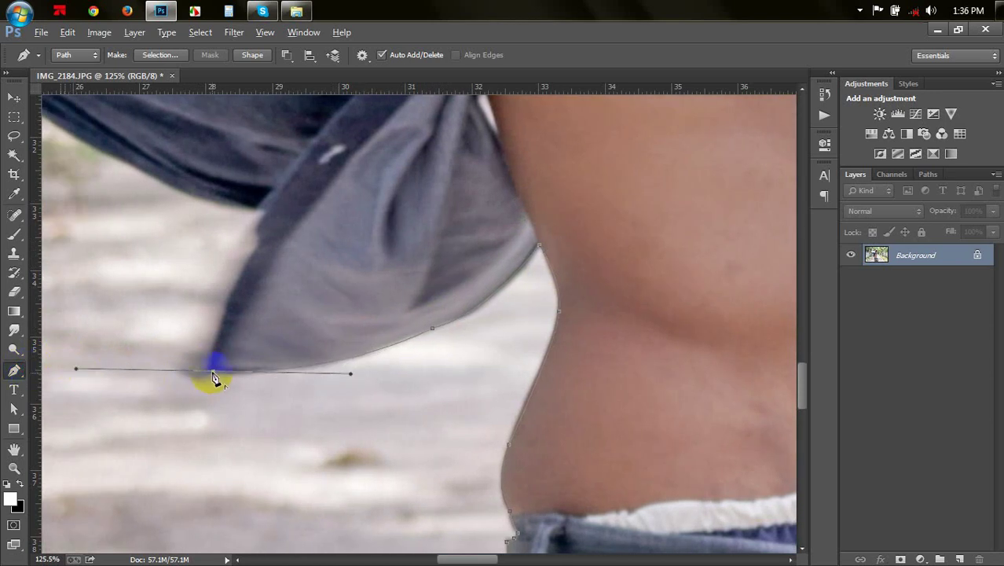
left_click(213, 371, "alt")
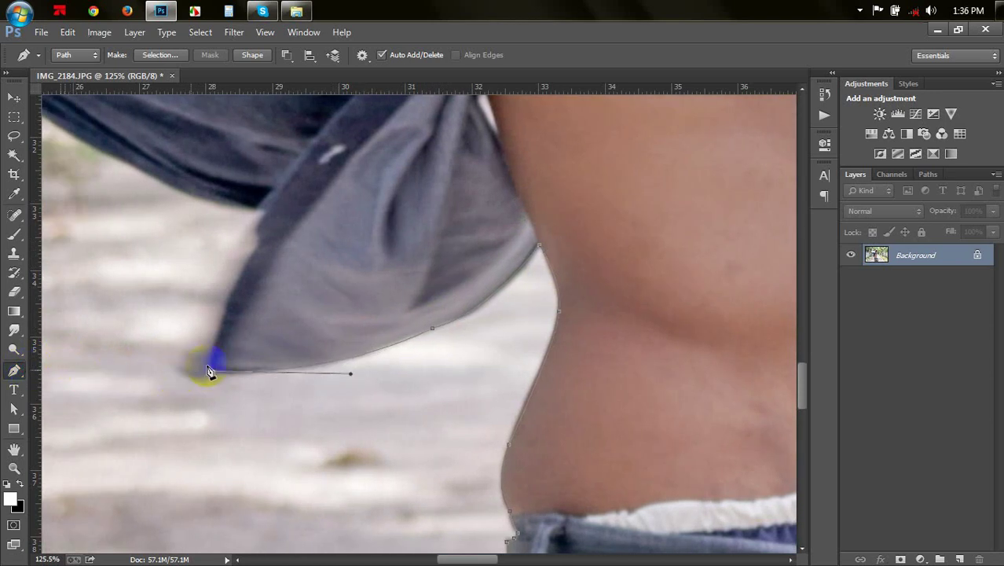
left_click_drag(176, 370, 160, 357)
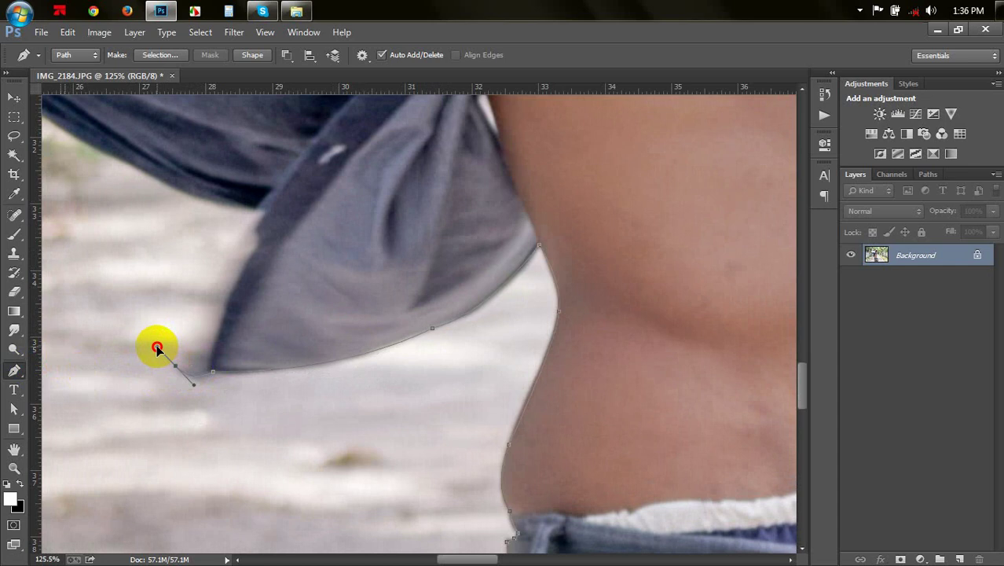
left_click_drag(254, 215, 268, 176)
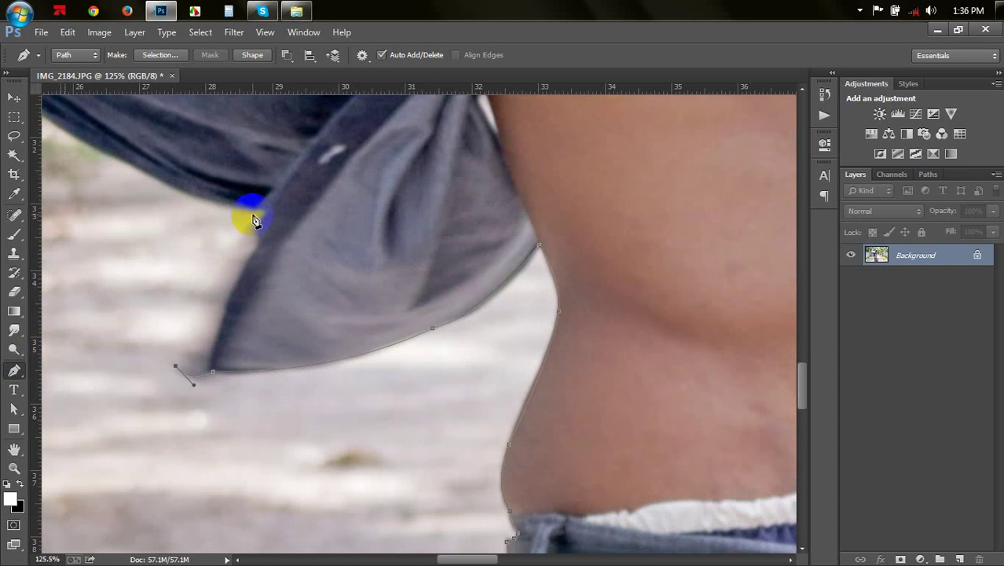
left_click(255, 215, "alt")
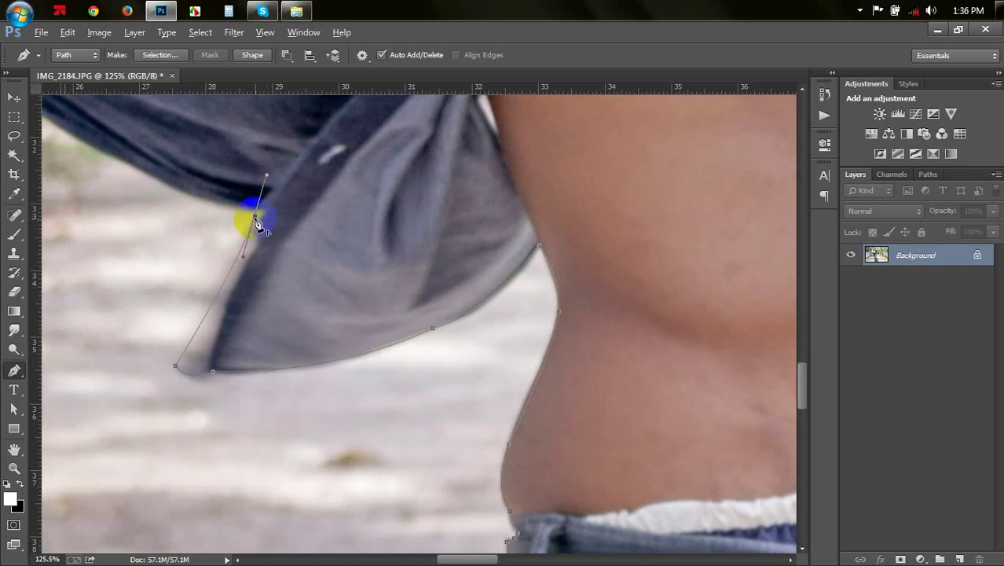
left_click_drag(302, 232, 569, 350)
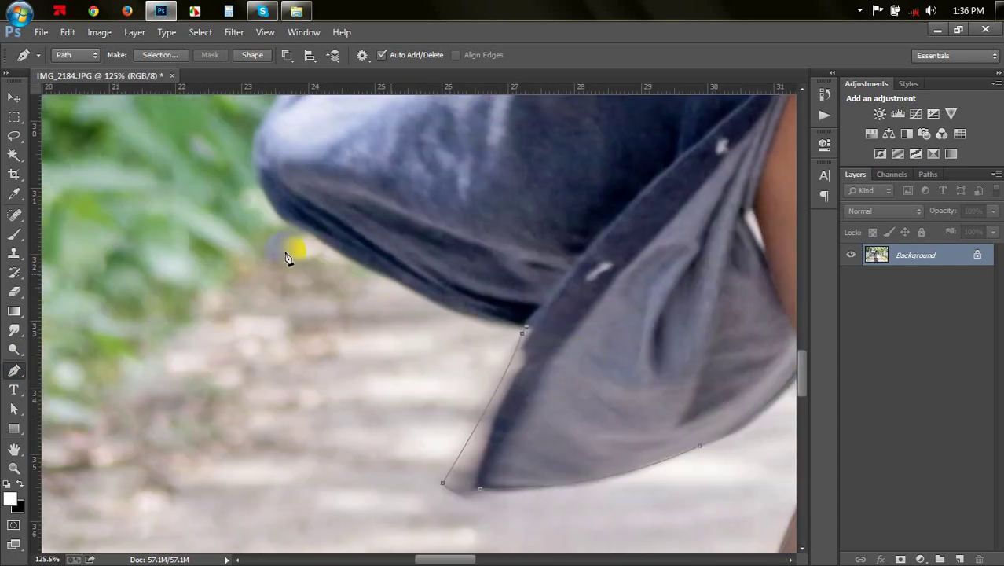
mouse_move(303, 233)
left_mouse_down()
mouse_move(160, 150)
mouse_move(159, 139)
left_mouse_up()
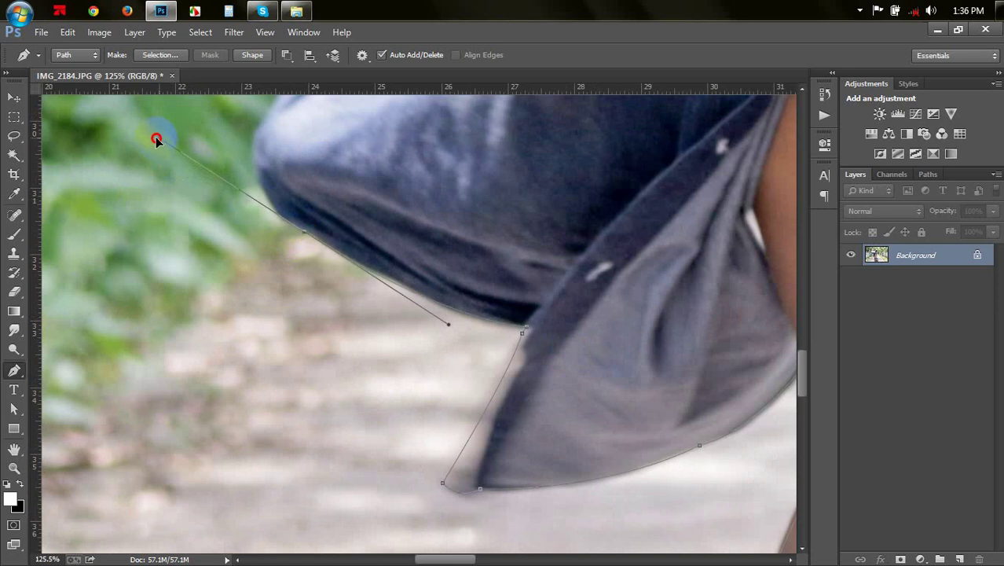
left_click(303, 233, "alt")
Curve the path around the bunched shirt fabric toward the torso
scroll(264, 212, "up", 1)
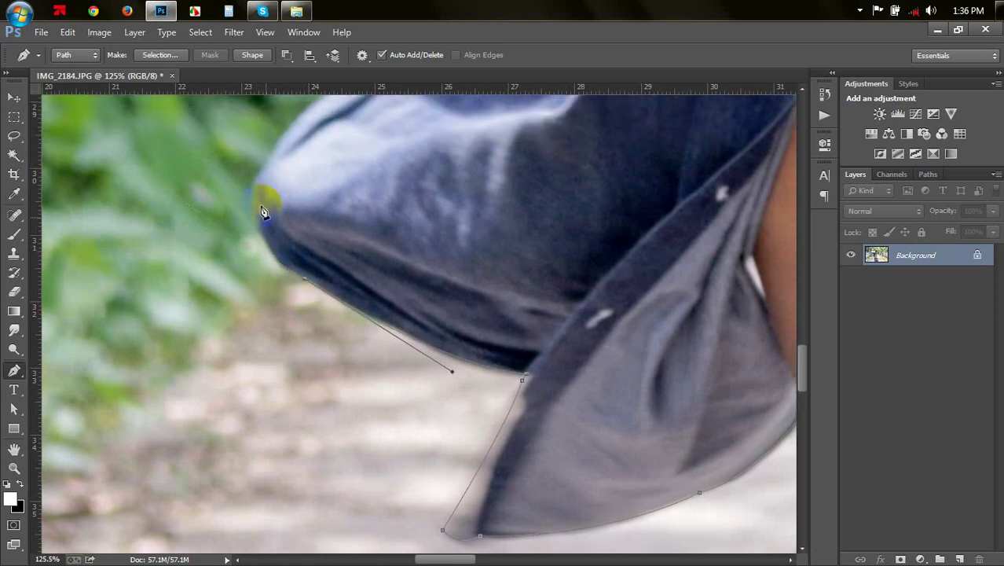
left_click_drag(258, 184, 272, 116)
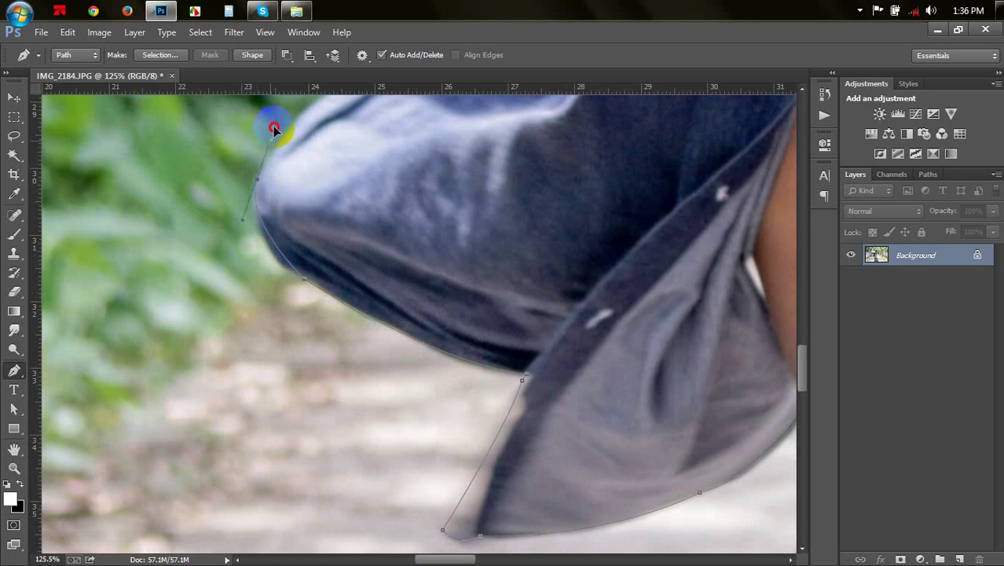
scroll(262, 186, "up", 3)
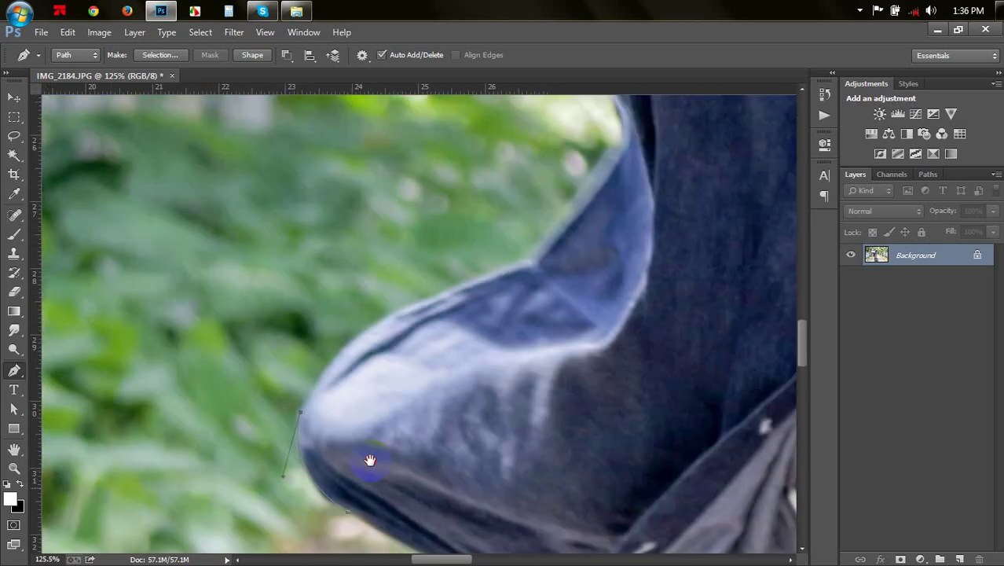
scroll(370, 460, "up", 2)
left_click_drag(375, 357, 416, 332)
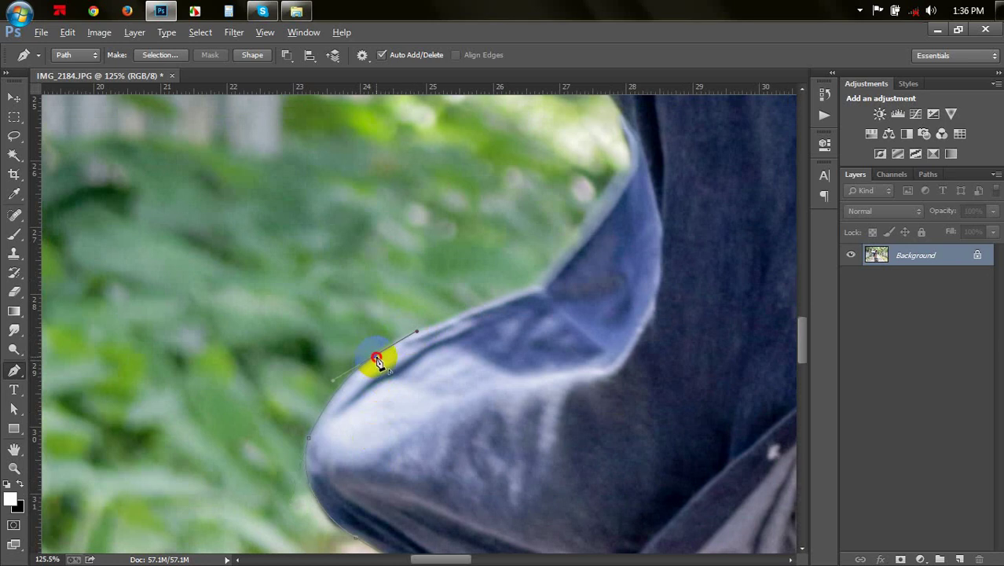
left_click(377, 359)
left_click_drag(537, 285, 674, 239)
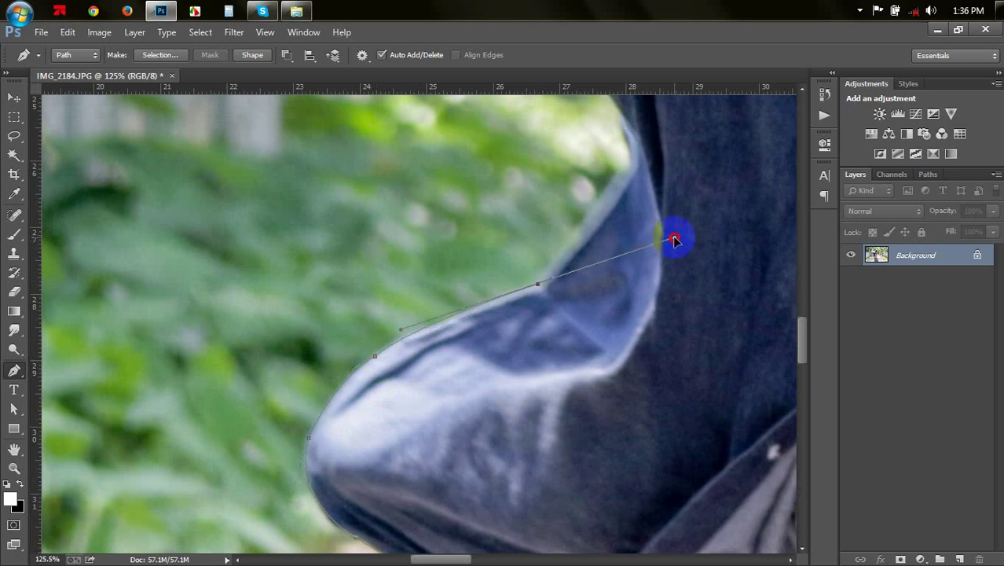
left_click(541, 288)
Extend the path up the shirt side, under the arm and along the sleeve to the cuff
left_click_drag(576, 280, 507, 399)
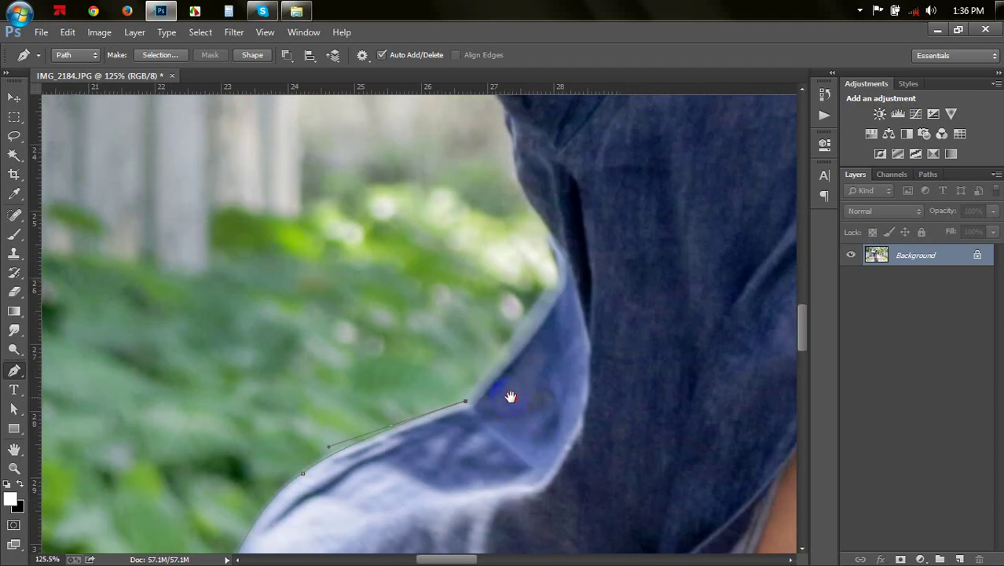
left_click_drag(556, 263, 542, 218)
left_click(555, 260, "alt")
left_click_drag(546, 228, 569, 342)
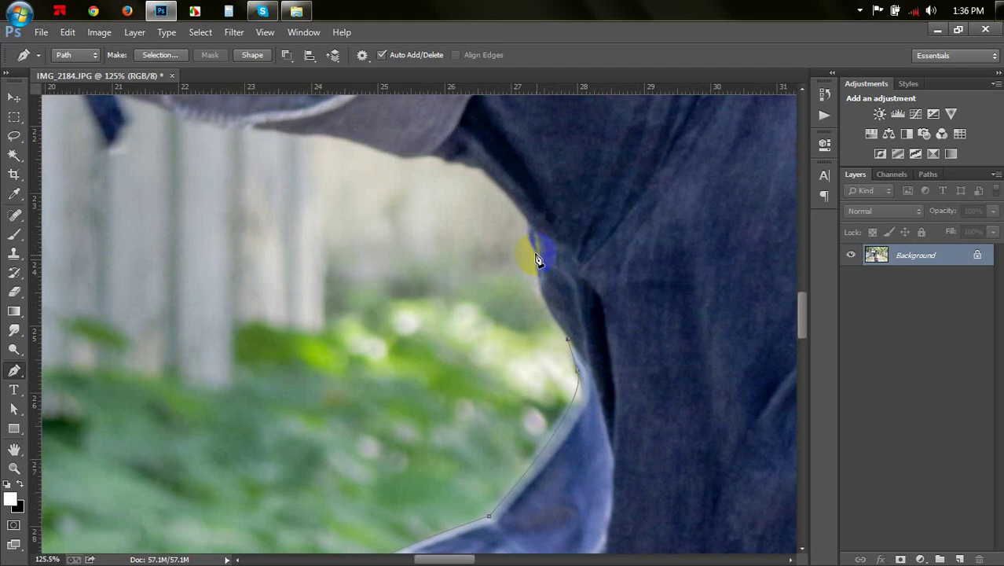
mouse_move(537, 261)
left_mouse_down()
mouse_move(534, 216)
mouse_move(564, 297)
mouse_move(537, 265)
mouse_move(494, 285)
mouse_move(445, 260)
left_mouse_up()
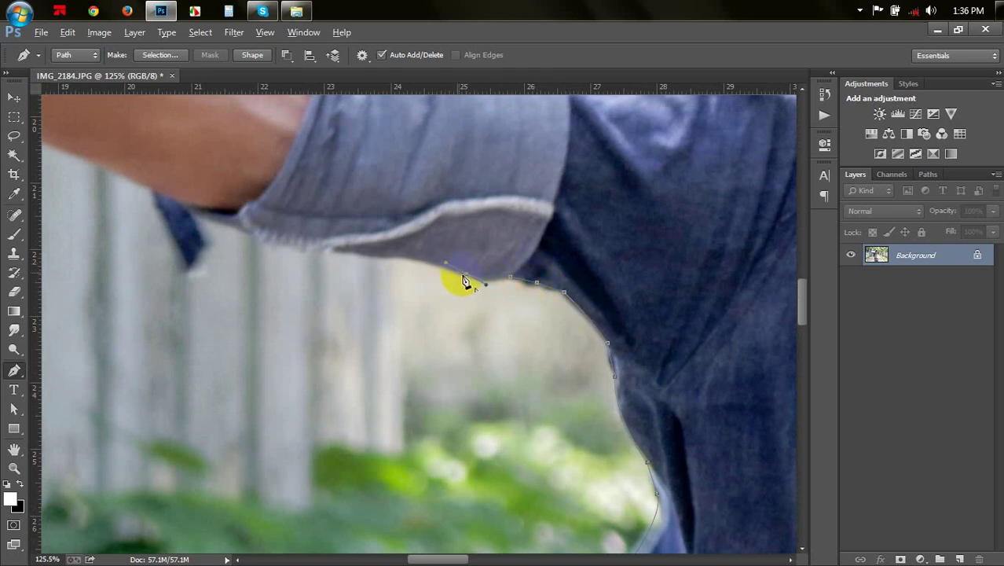
left_click(485, 284, "alt")
left_click_drag(468, 280, 586, 374)
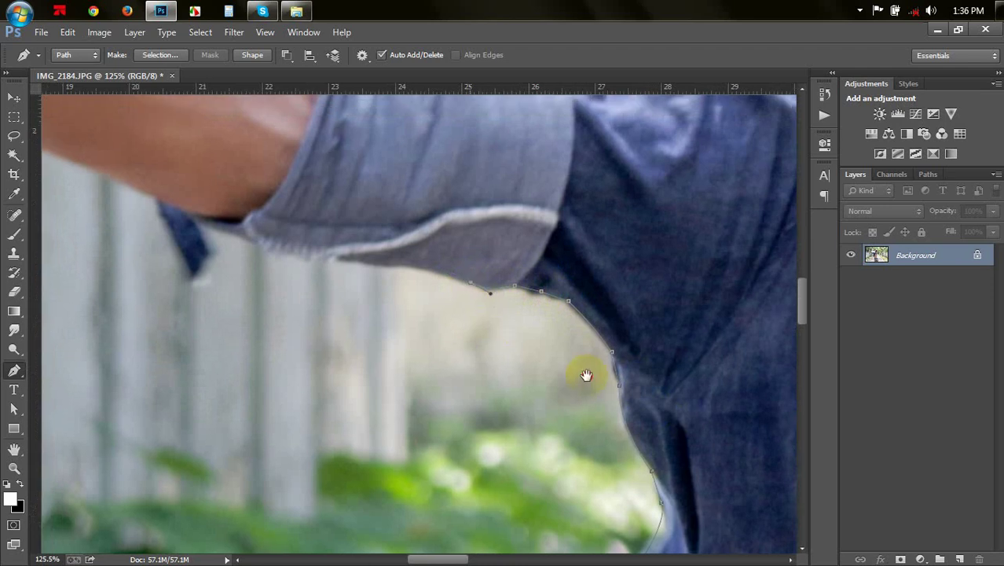
mouse_move(528, 354)
left_mouse_down()
mouse_move(452, 351)
mouse_move(468, 344)
mouse_move(460, 343)
left_mouse_up()
left_click_drag(371, 325, 383, 332)
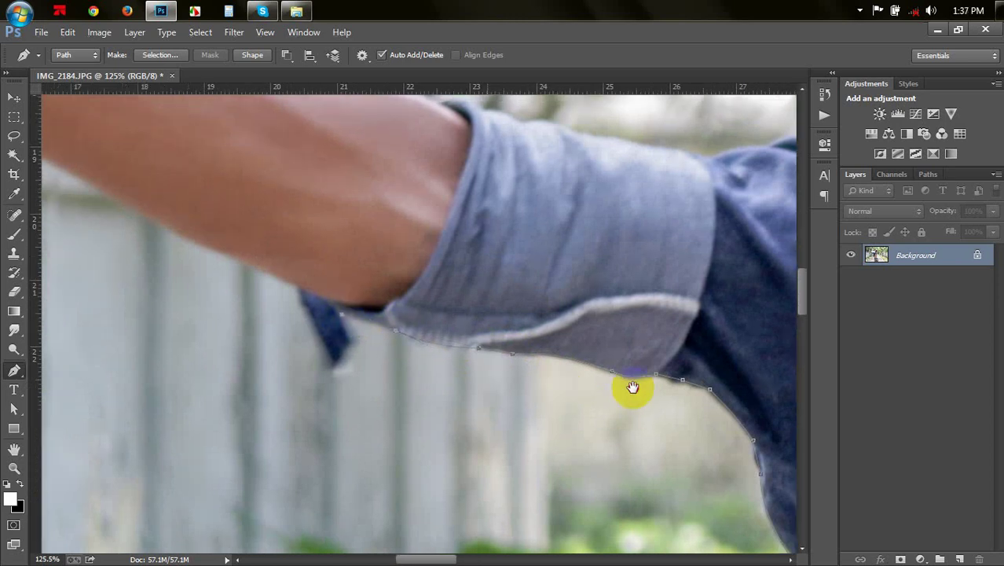
Trace the hanging cuff tip, the forearm's underside and the wrist, cornering at the wrist
scroll(542, 386, "left", 5)
left_click_drag(511, 359, 512, 391)
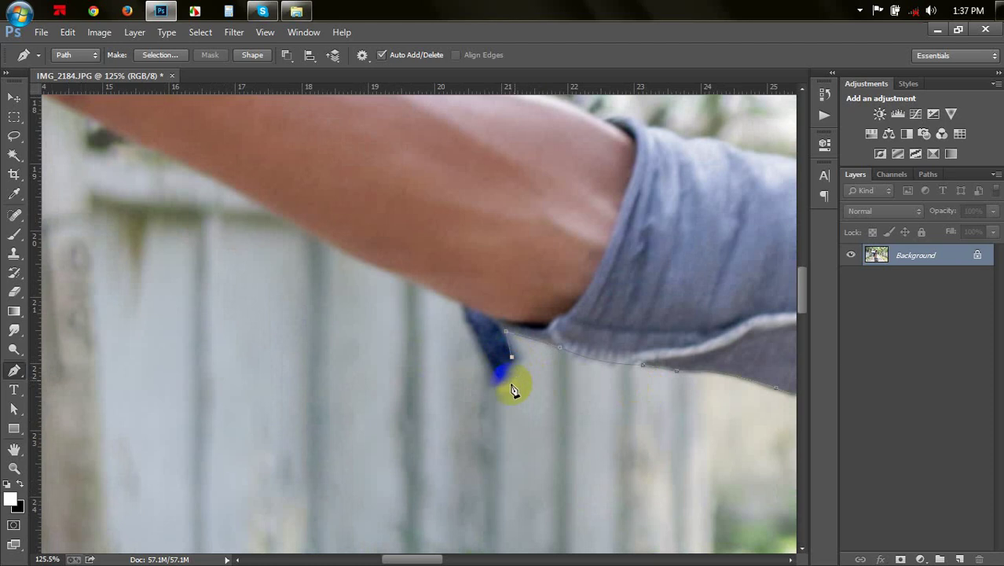
left_click(464, 307)
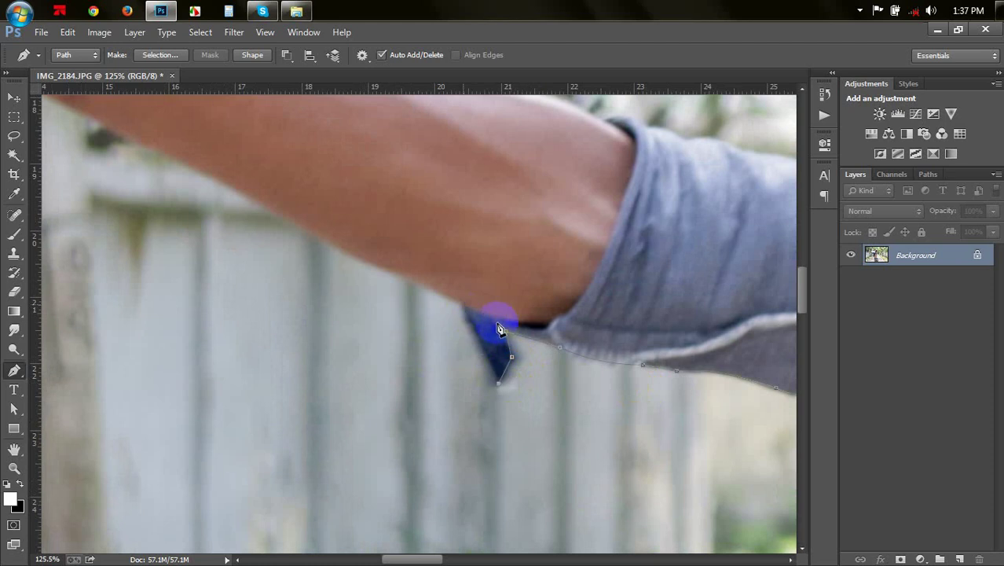
scroll(559, 422, "up", 4)
scroll(559, 421, "left", 4)
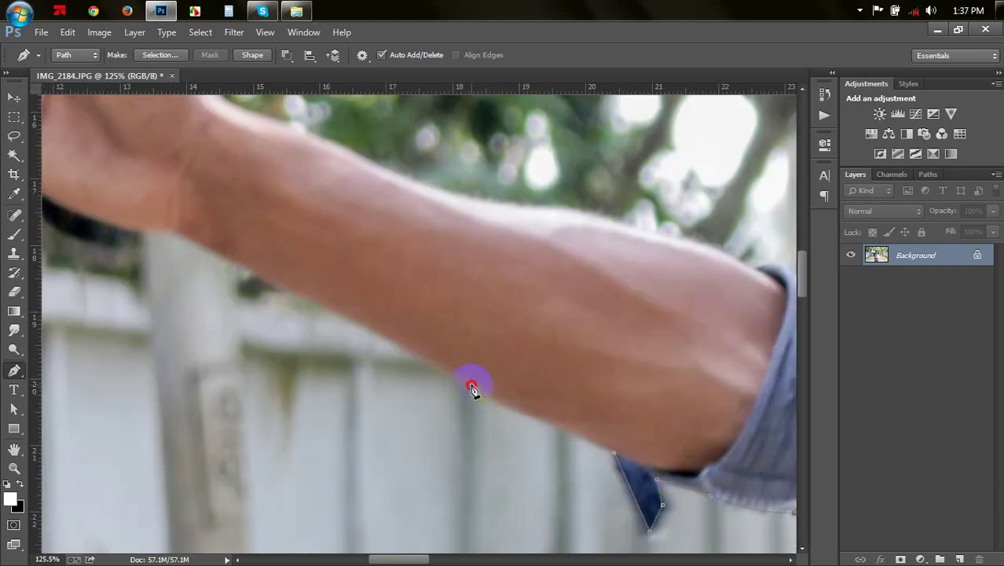
left_click_drag(472, 386, 415, 357)
scroll(583, 448, "up", 2)
scroll(583, 448, "left", 4)
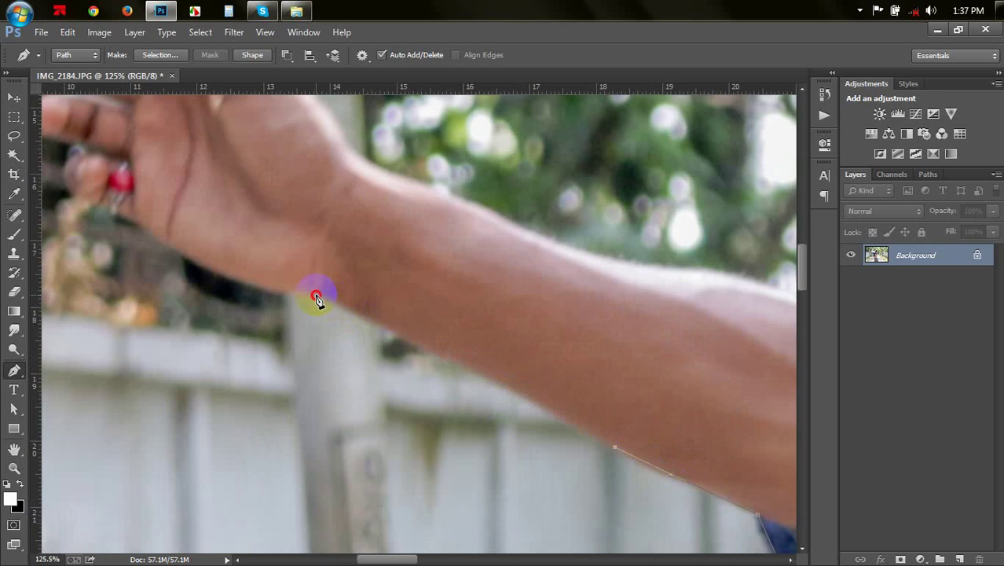
left_click_drag(317, 298, 259, 276)
left_click_drag(422, 377, 645, 448)
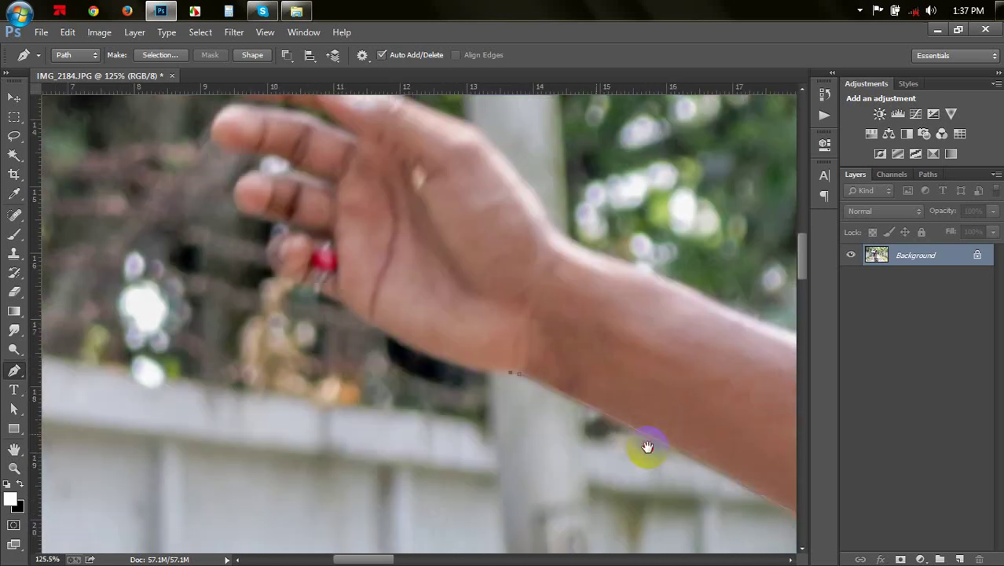
left_click(386, 329)
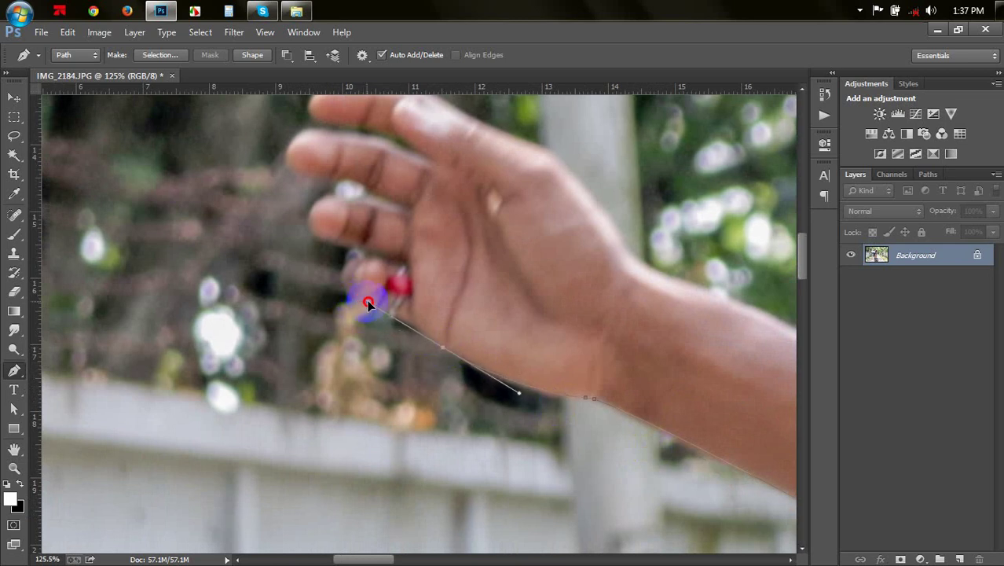
Continue along the palm edge and around the lowest finger into the gap between fingers
left_click(367, 301, "alt")
left_click(443, 348)
left_click_drag(395, 322, 373, 308)
left_click_drag(346, 270, 355, 248)
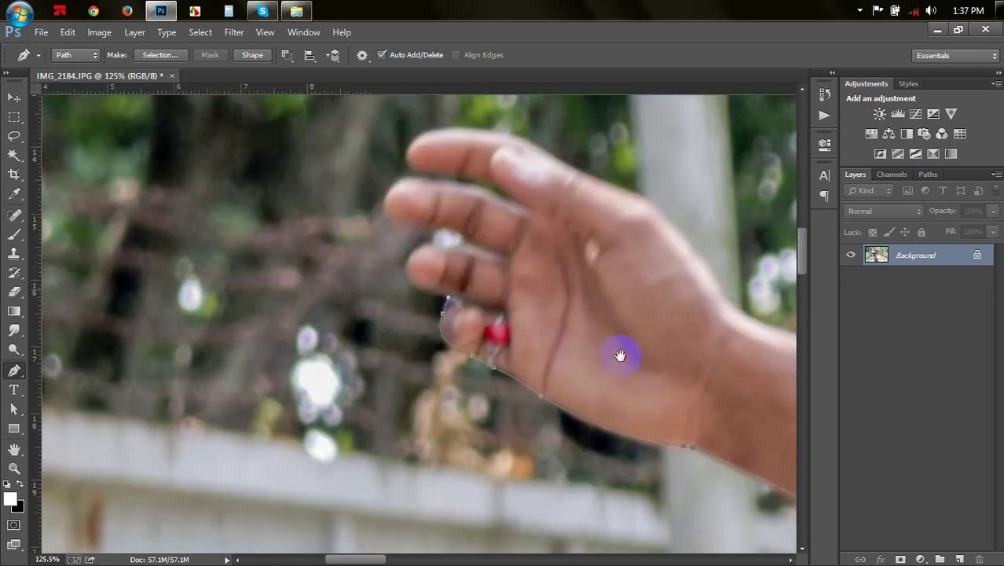
left_click_drag(359, 257, 519, 329)
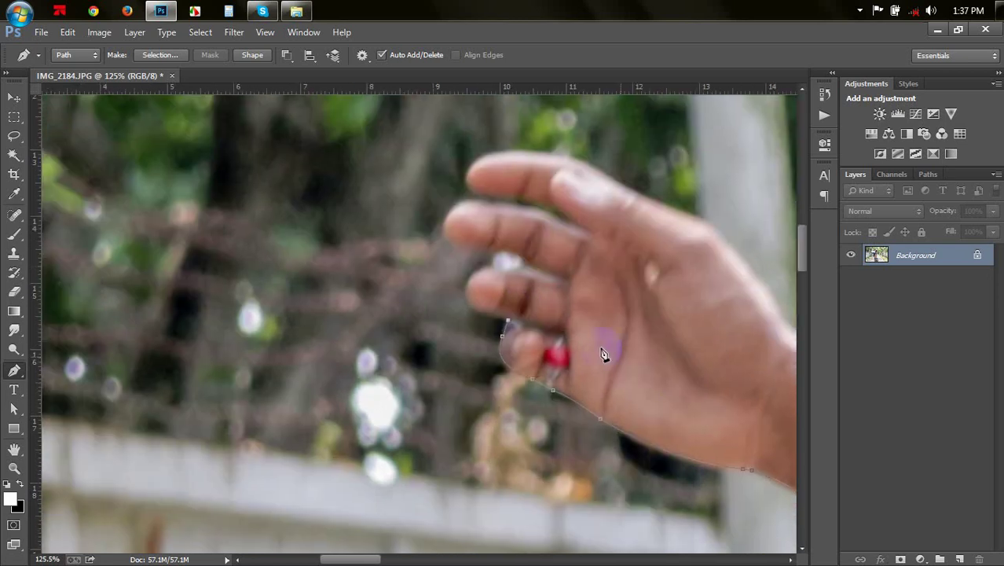
left_click(526, 334)
left_click_drag(462, 282, 512, 262)
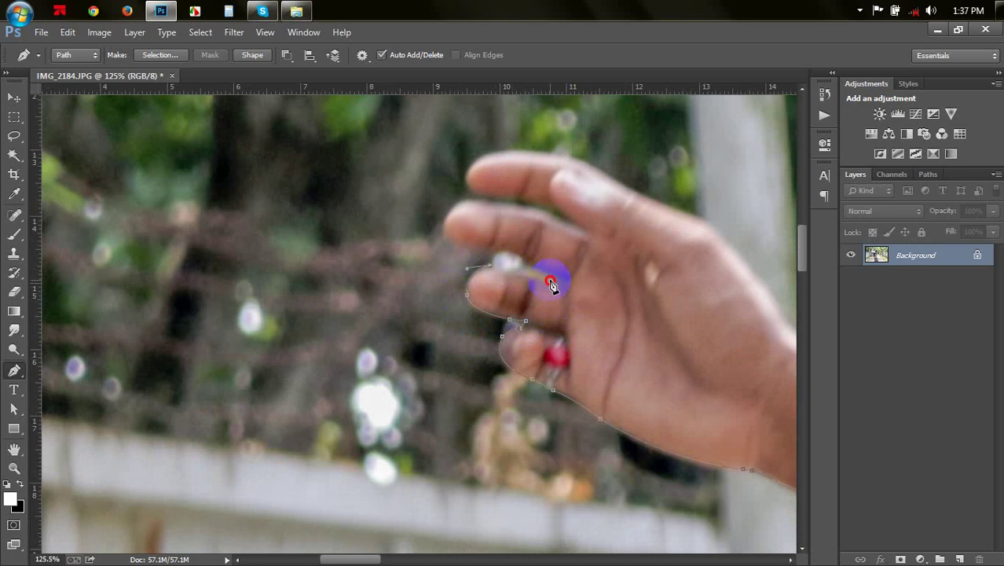
left_click(550, 282)
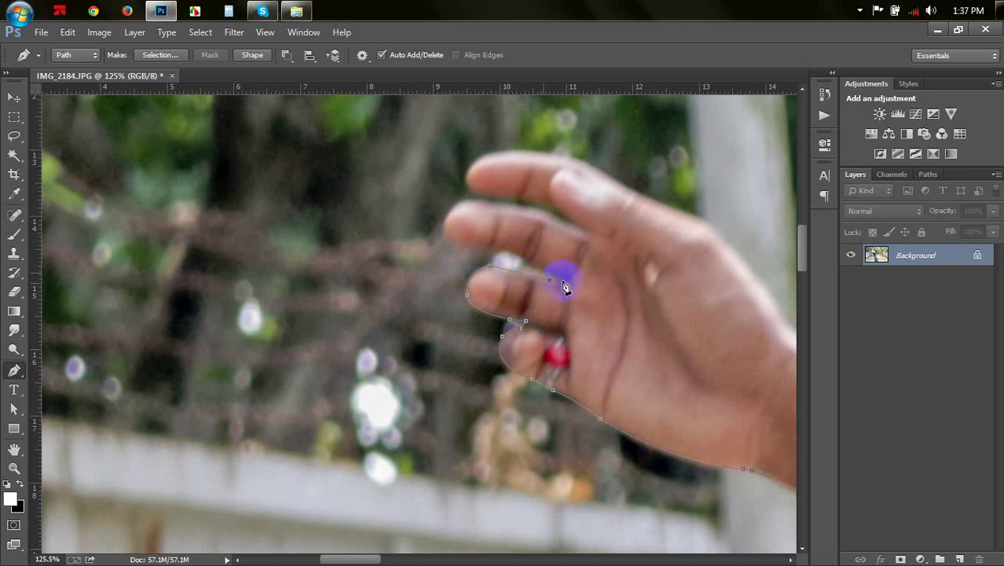
Curve the path along the next finger and onto the top finger with a corner anchor
left_click(543, 267)
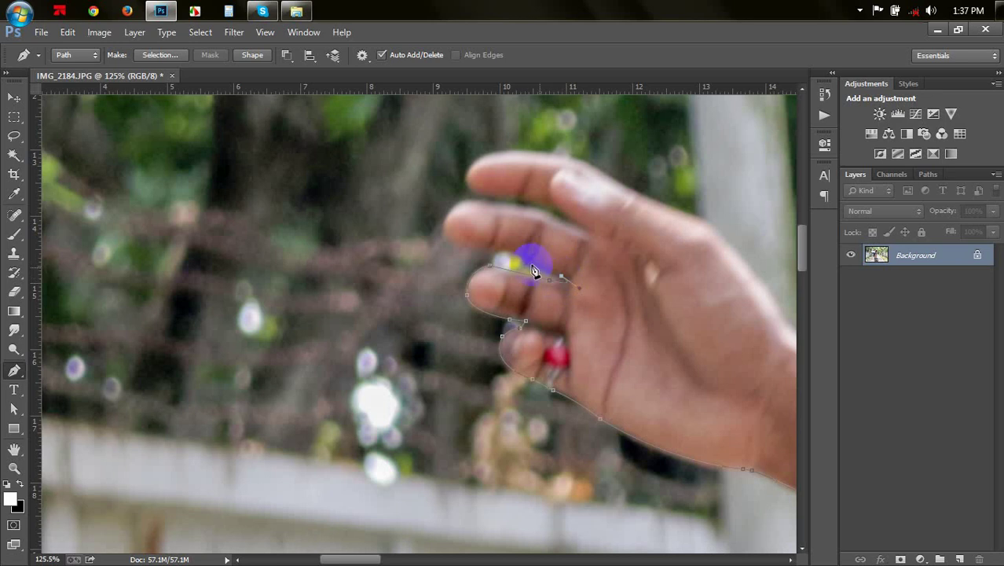
mouse_move(524, 259)
left_mouse_down()
mouse_move(458, 246)
mouse_move(450, 194)
mouse_move(574, 232)
left_mouse_up()
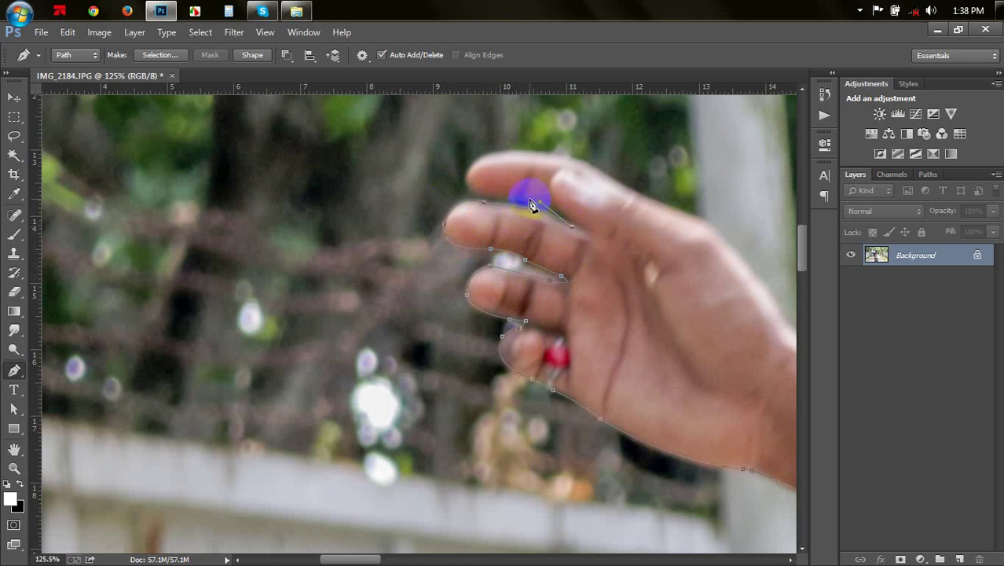
mouse_move(522, 198)
left_mouse_down()
mouse_move(458, 194)
mouse_move(456, 182)
left_mouse_up()
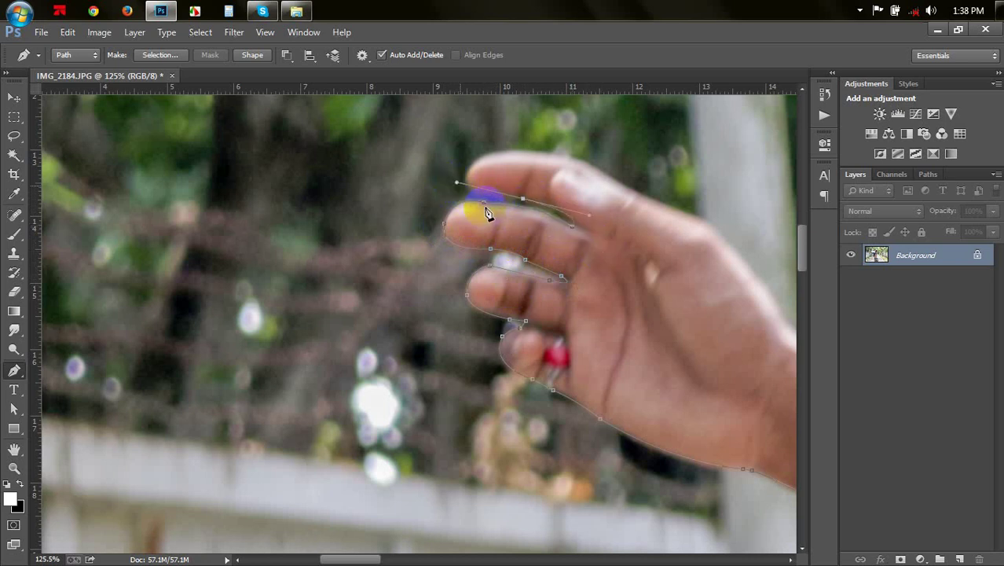
left_click(525, 198)
left_click(472, 195)
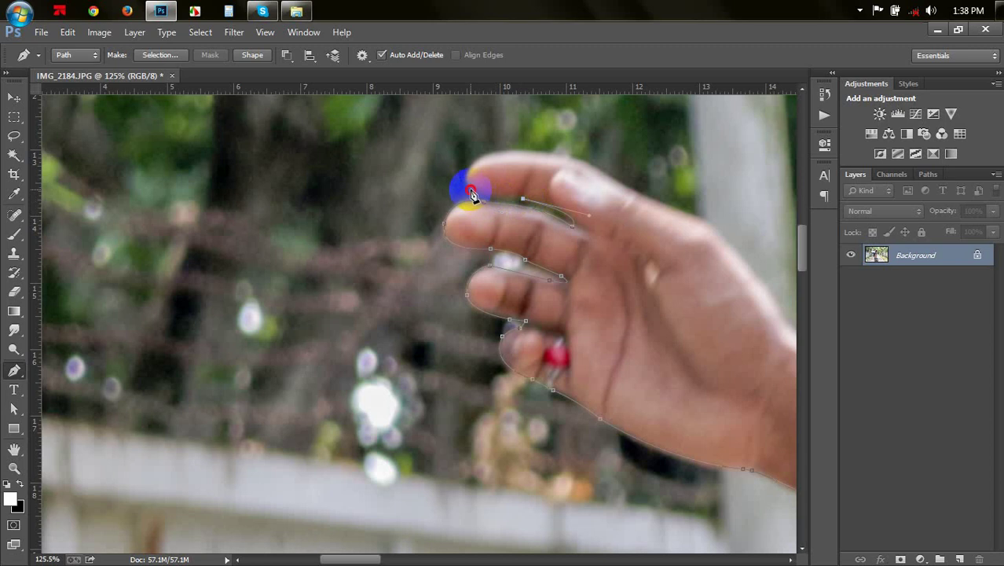
Round the top fingertip, cross the top finger and anchor on the hand's top edge
left_click_drag(467, 190, 496, 163)
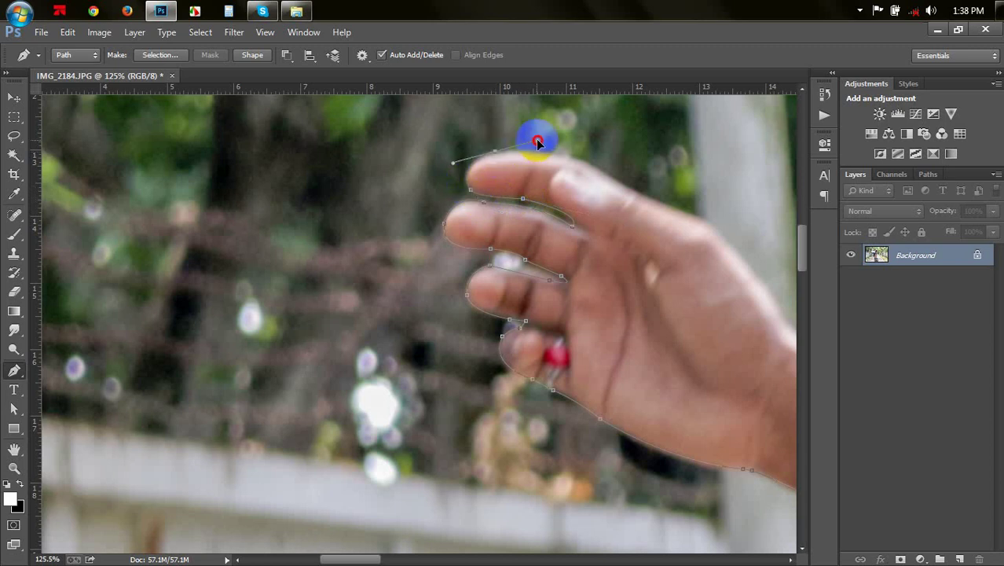
left_click_drag(524, 152, 501, 158)
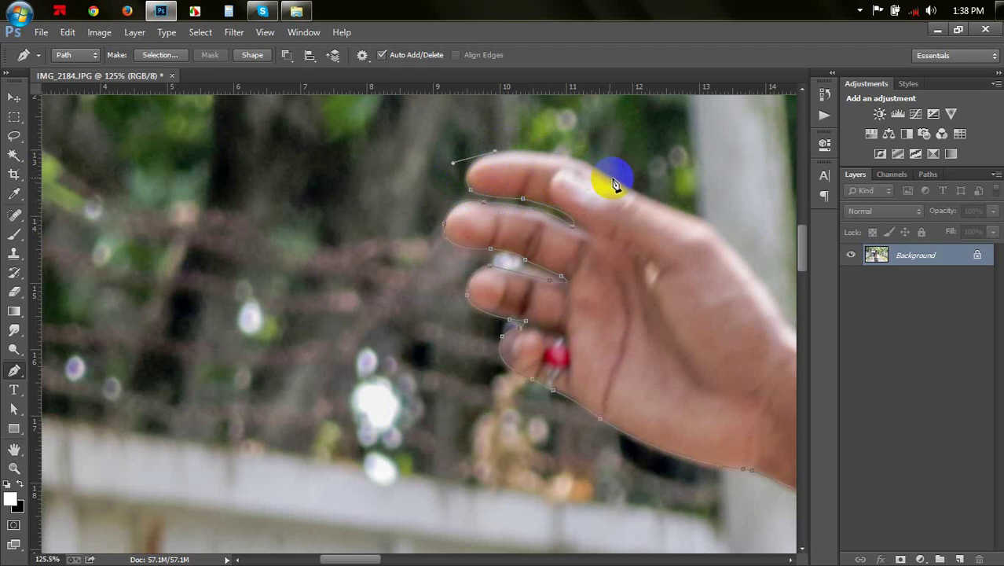
left_click_drag(615, 181, 675, 219)
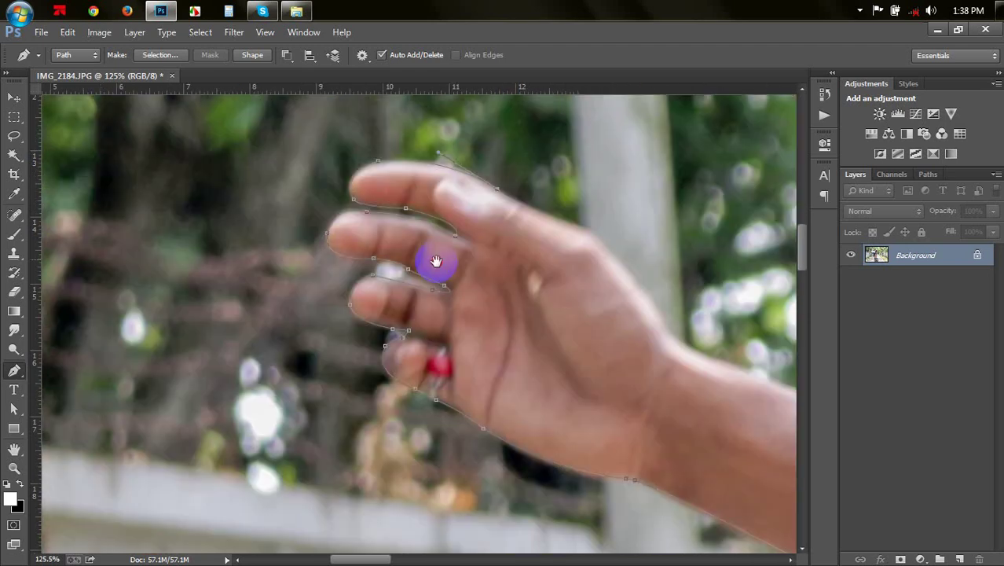
left_click_drag(620, 202, 460, 243)
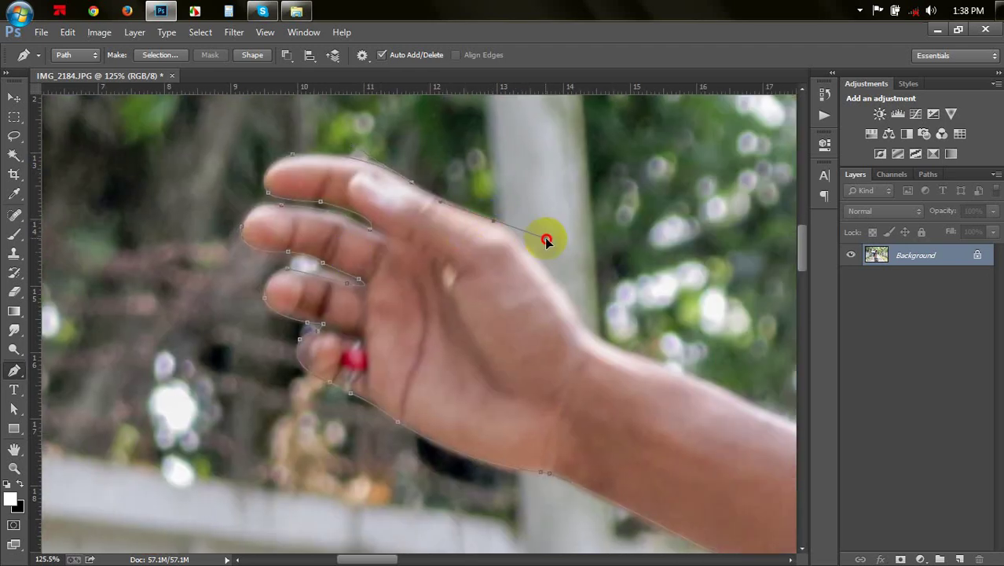
left_click(494, 220)
Trace Pen anchors from the hand down the wrist and along the top of the forearm
mouse_move(545, 270)
left_mouse_down()
mouse_move(582, 316)
mouse_move(542, 271)
left_mouse_up()
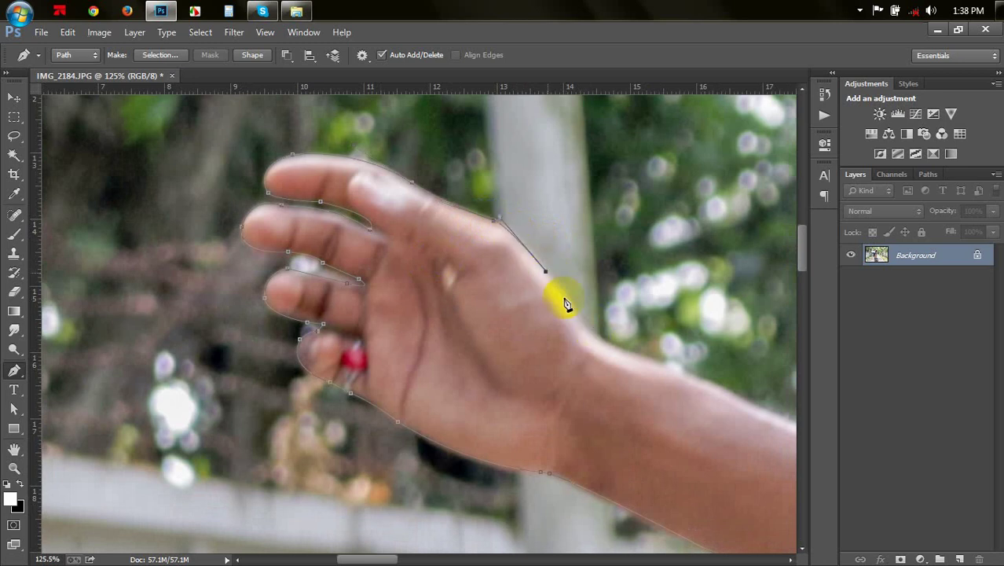
left_click(593, 333)
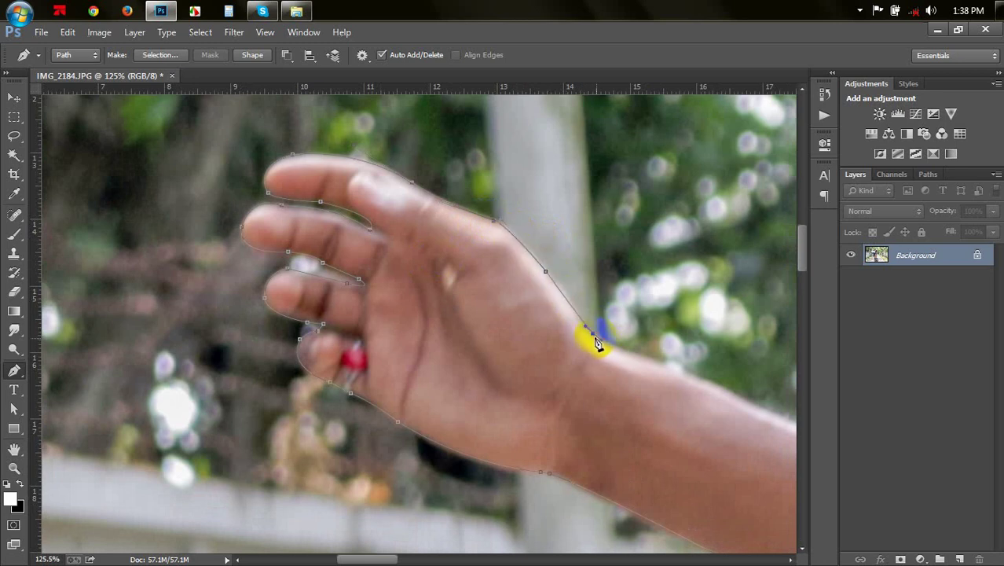
left_click_drag(650, 358, 463, 305)
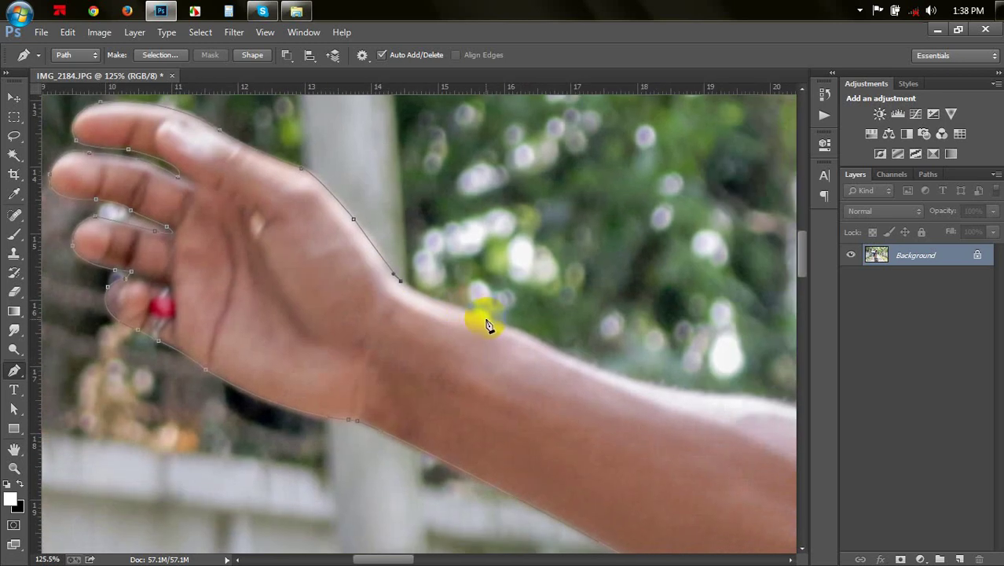
left_click(551, 342)
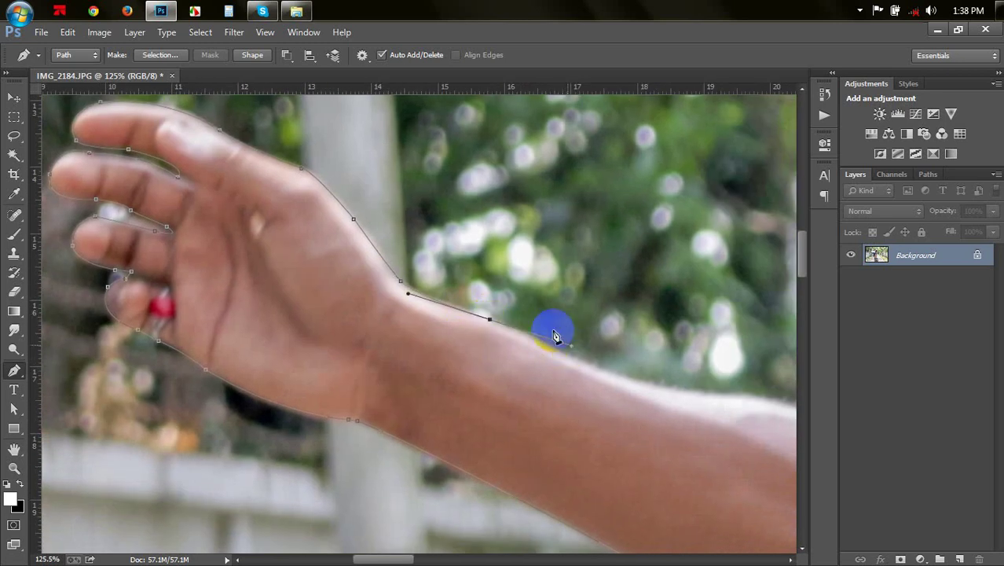
left_click(490, 320)
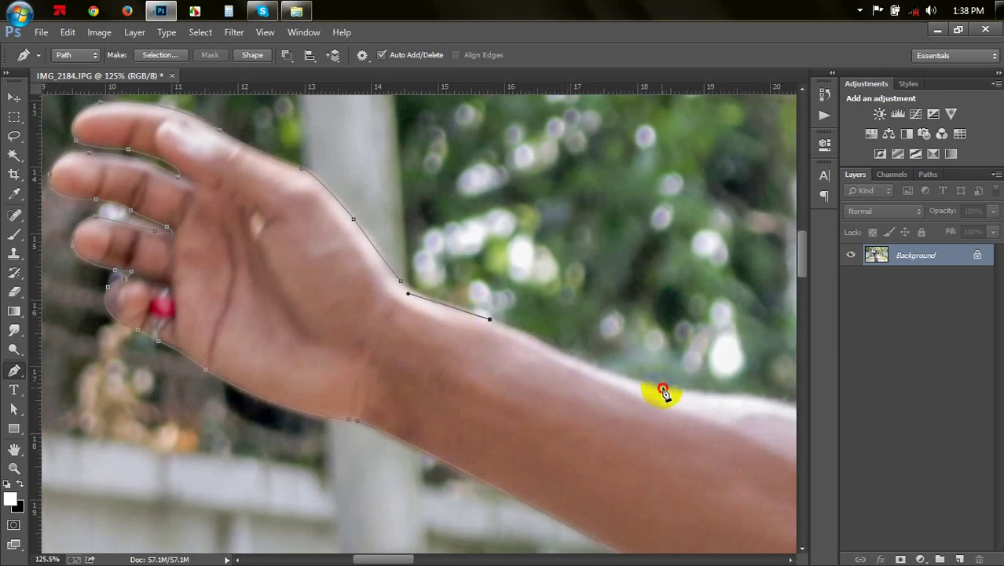
left_click_drag(663, 390, 749, 408)
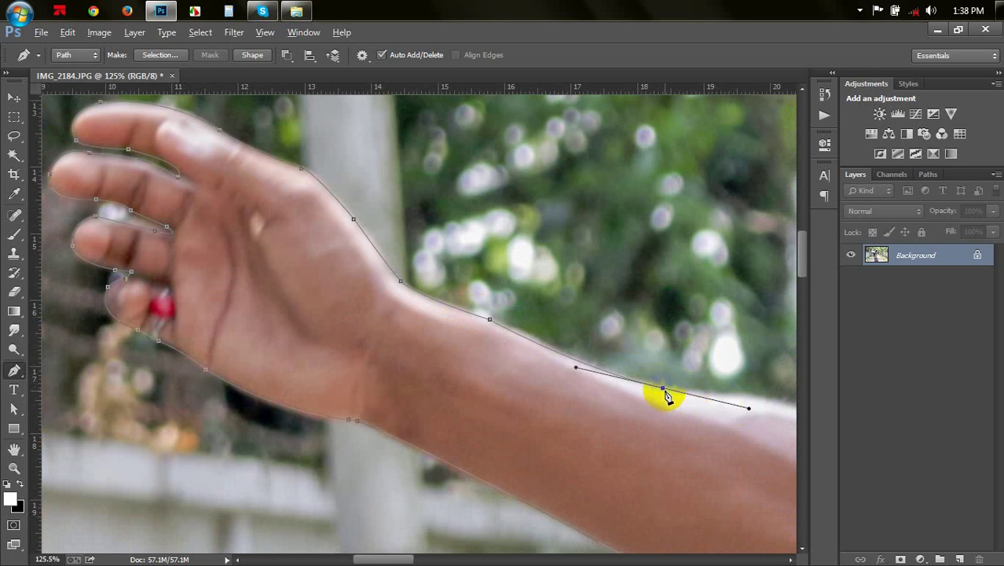
left_click_drag(664, 393, 399, 318)
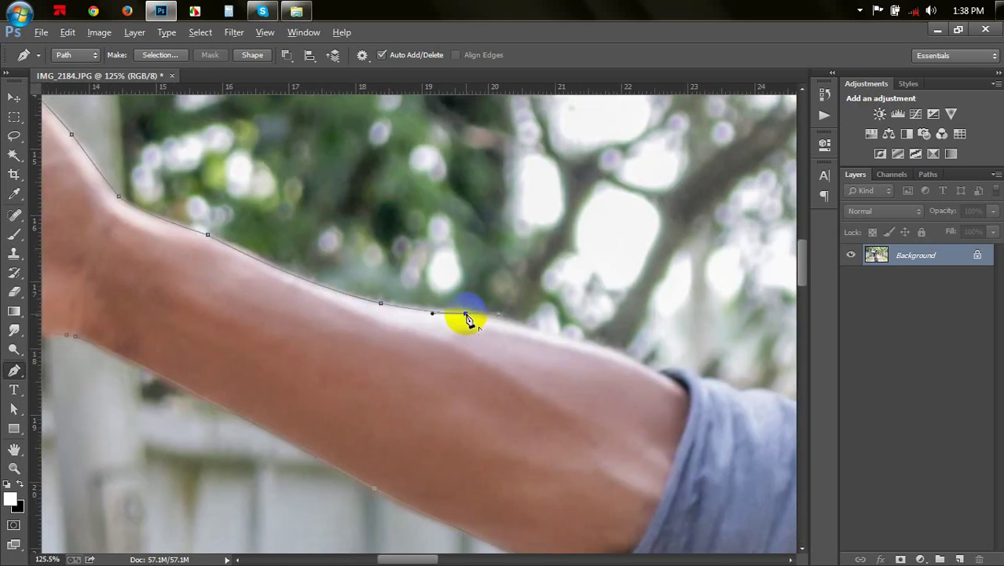
left_click(465, 313)
Continue the path along the upper forearm to the rolled sleeve's edge, using corner points
left_click_drag(622, 355, 769, 403)
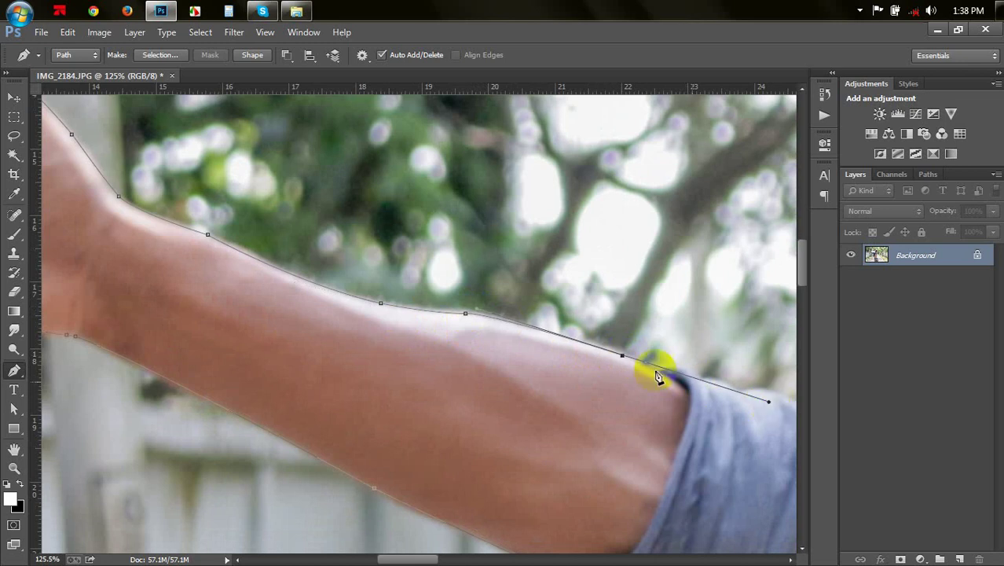
left_click(622, 355)
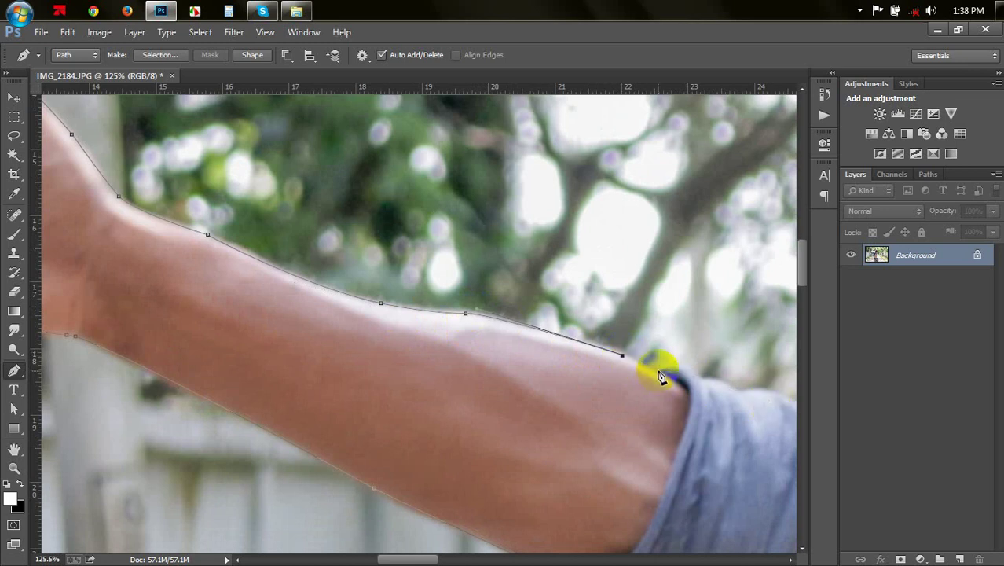
left_click(656, 372)
left_click_drag(659, 376, 506, 351)
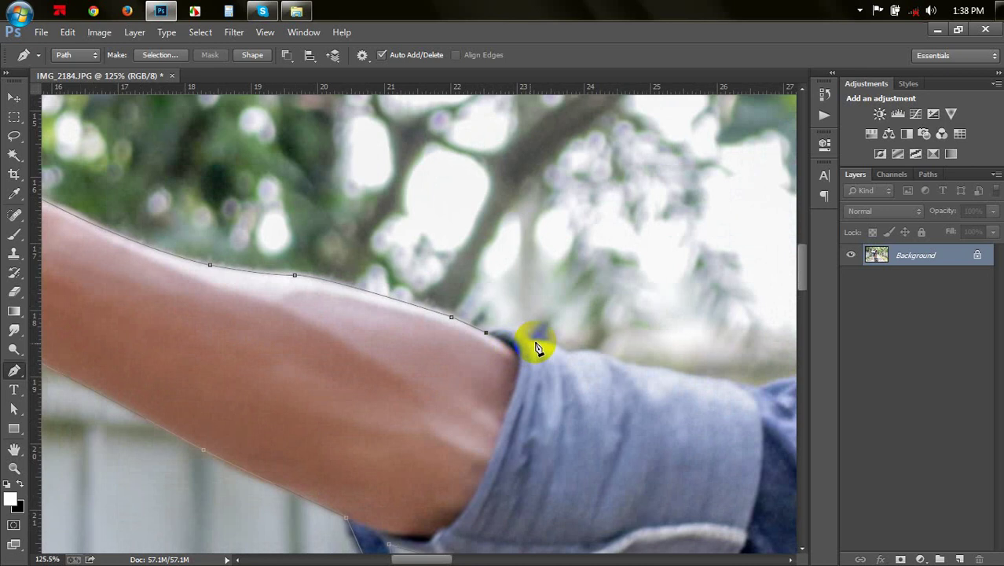
left_click(558, 358)
left_click(531, 339)
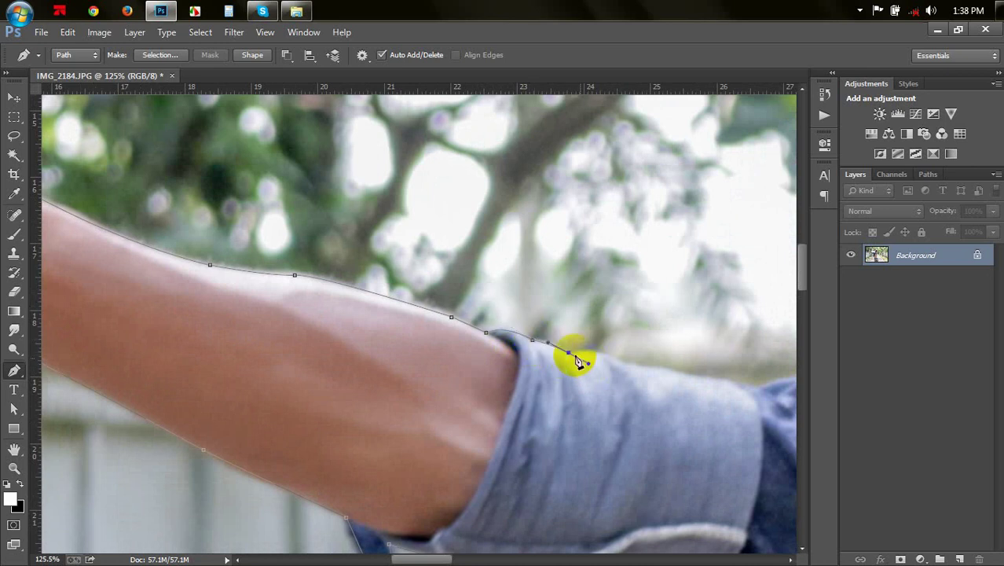
Outline the top of the rolled sleeve and its fold with curved and corner anchors
left_click(571, 352)
left_click_drag(624, 366, 653, 385)
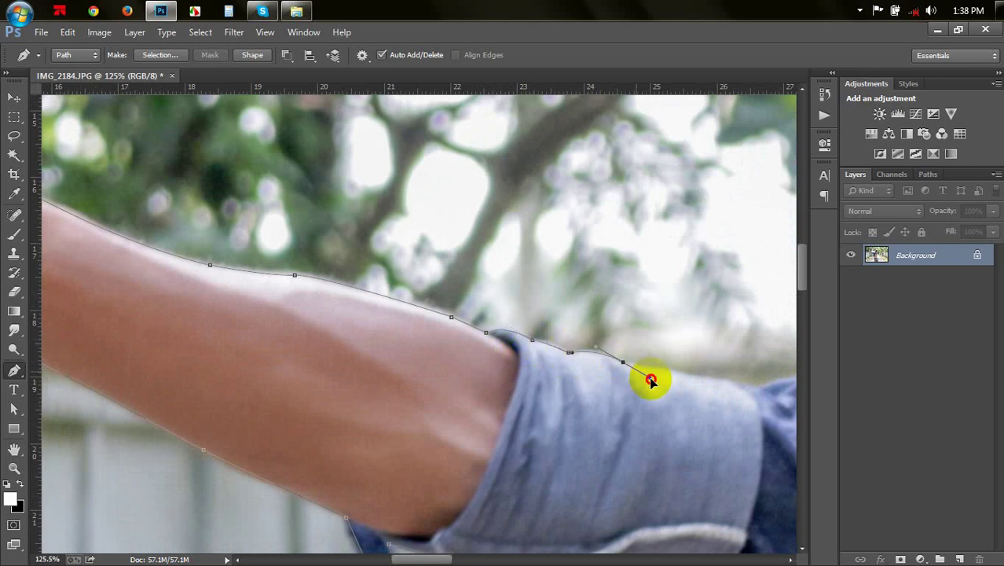
left_click(624, 363, "alt")
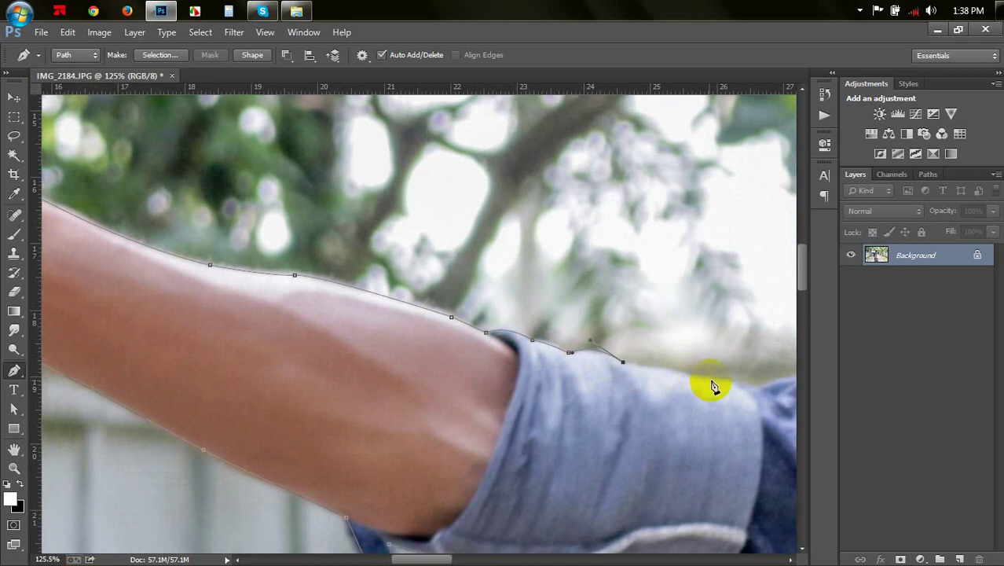
left_click(717, 381)
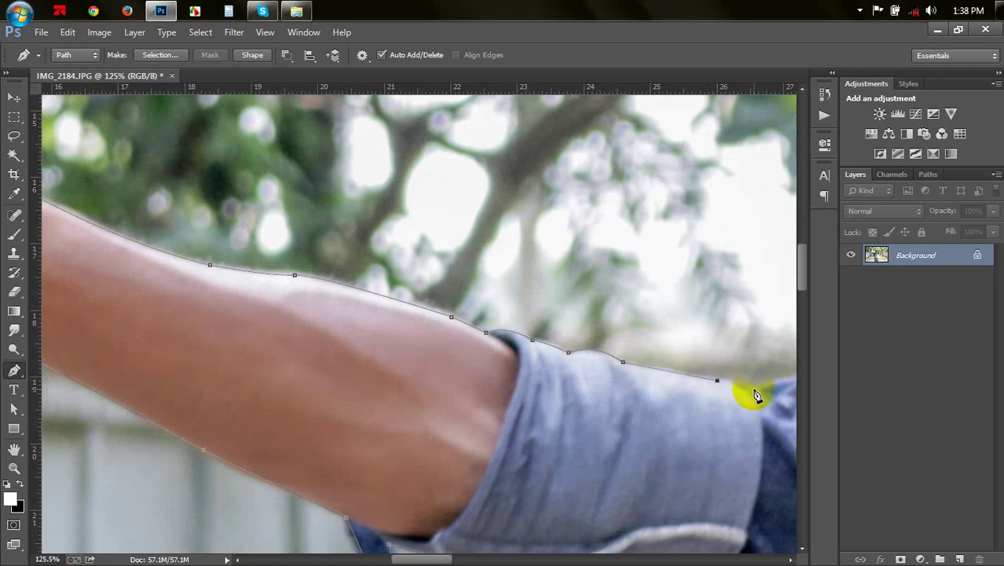
mouse_move(759, 394)
left_mouse_down()
mouse_move(497, 354)
mouse_move(543, 358)
mouse_move(543, 347)
mouse_move(635, 357)
left_mouse_up()
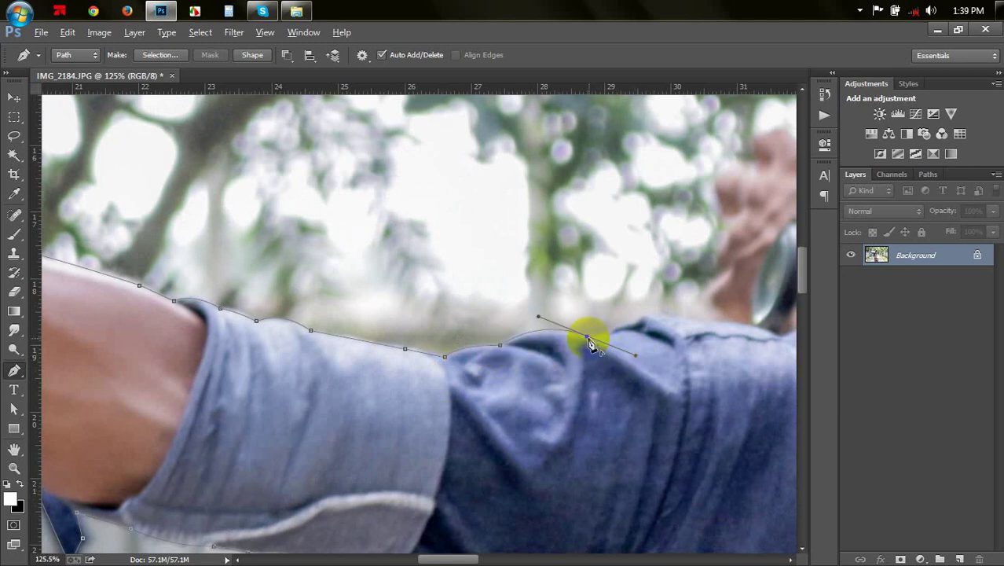
left_click(586, 337, "alt")
Extend the path along the shirt's top edge toward the shoulder, undoing a misplaced segment
left_click_drag(613, 333, 626, 319)
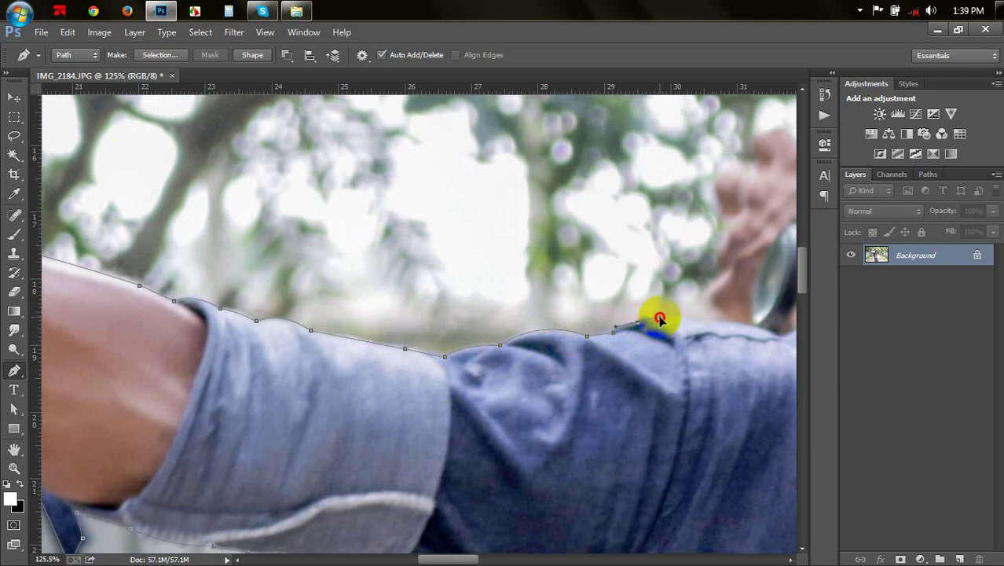
left_click(658, 318)
mouse_move(663, 316)
left_mouse_down()
mouse_move(681, 325)
mouse_move(479, 294)
left_mouse_up()
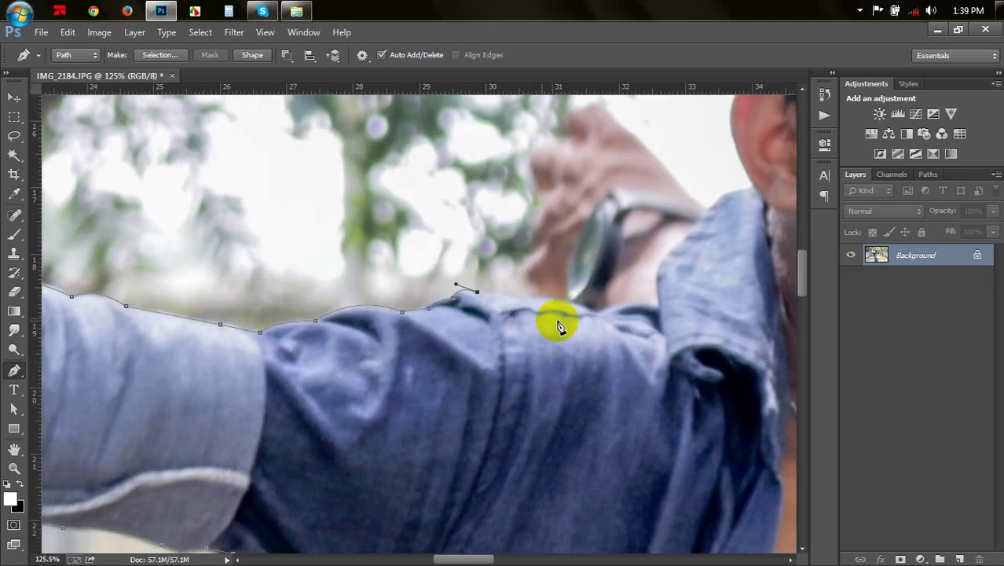
left_click_drag(599, 324, 606, 327)
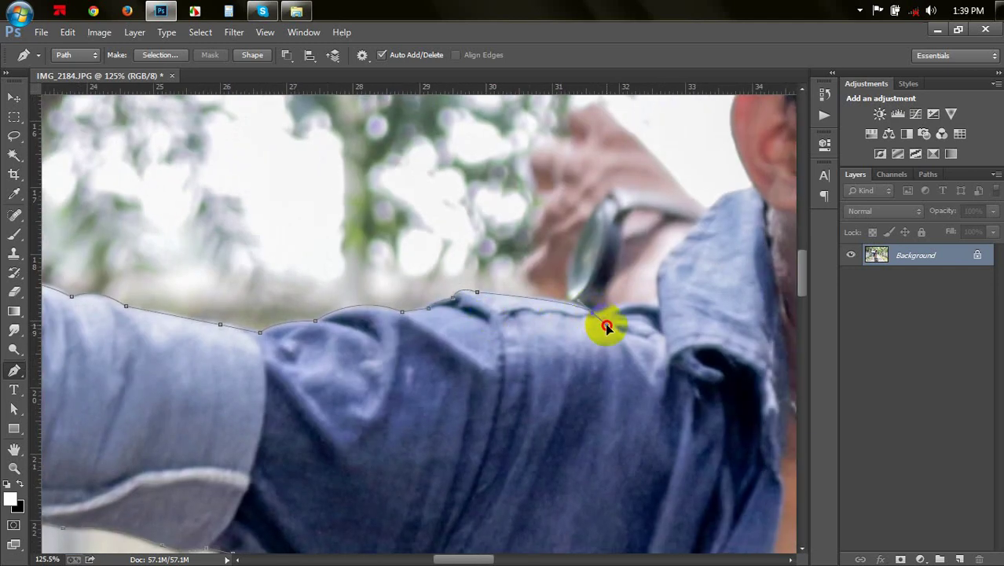
key("ctrl+z")
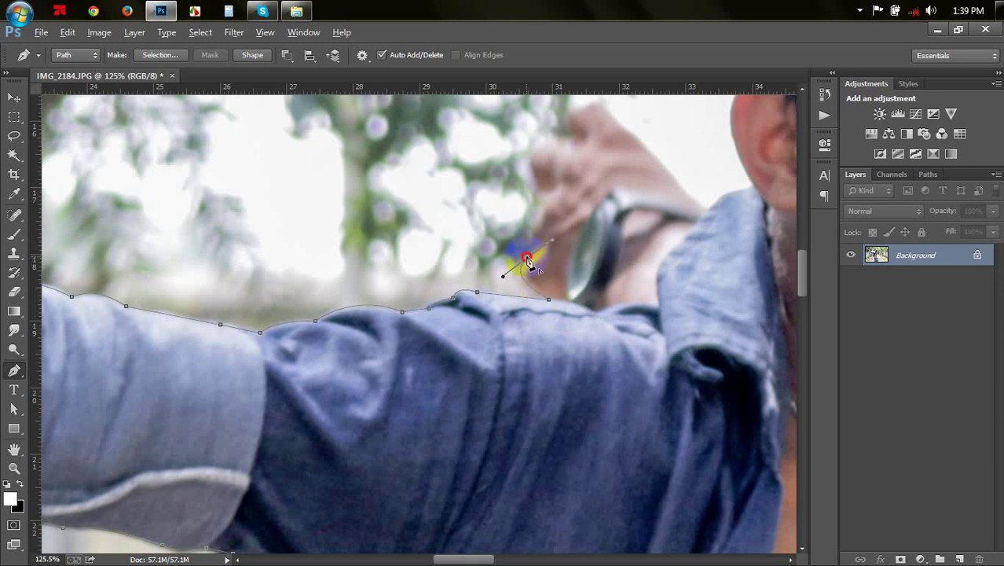
Curve the path around the raised hand holding the watch, converting anchors to corners
left_click_drag(544, 205, 564, 172)
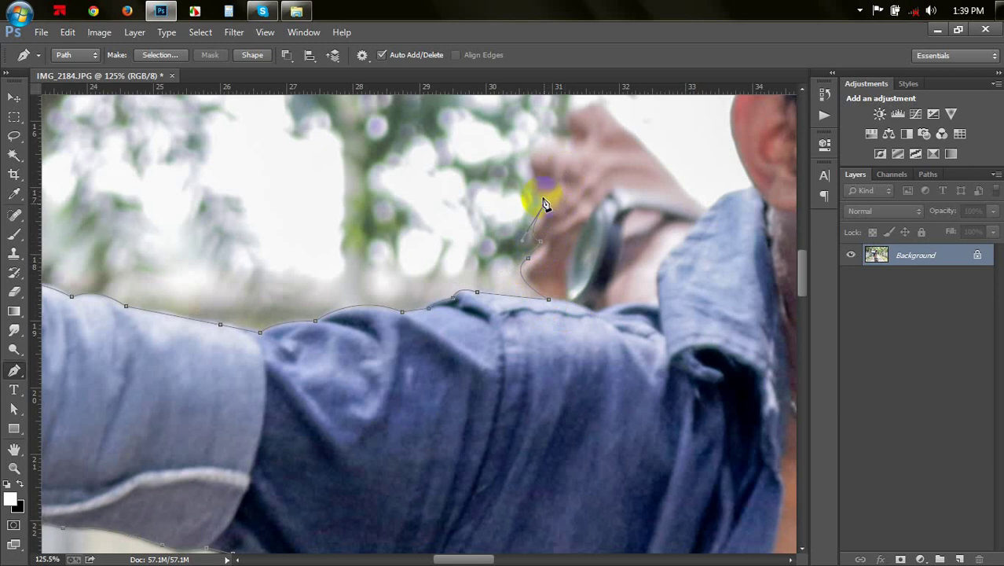
left_click(571, 151)
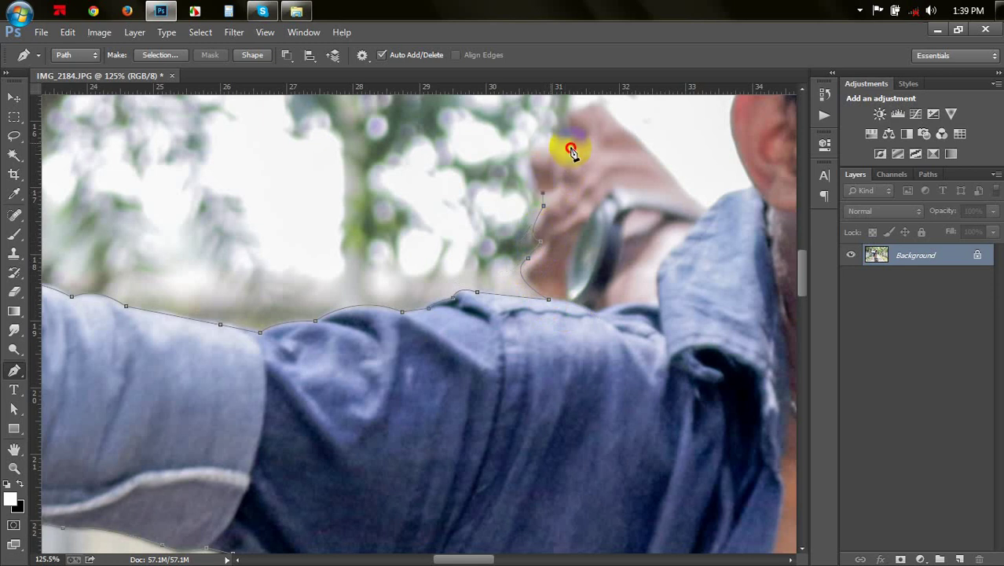
mouse_move(593, 141)
left_mouse_down()
mouse_move(570, 131)
mouse_move(552, 198)
mouse_move(589, 166)
left_mouse_up()
left_click(541, 169)
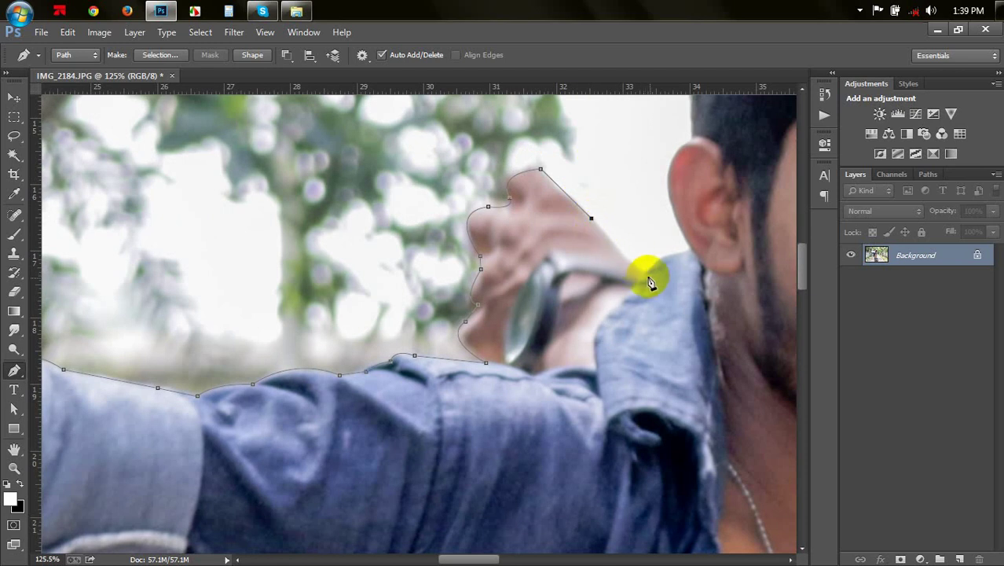
left_click_drag(642, 272, 648, 281)
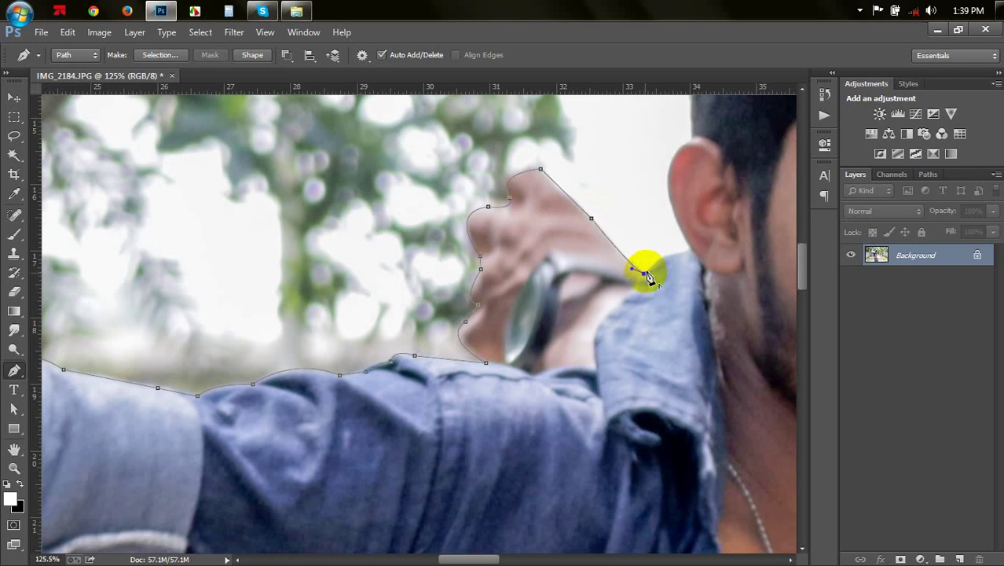
left_click(644, 274)
Take the path past the collar and up the ear's outer edge to its top
left_click_drag(676, 255, 683, 260)
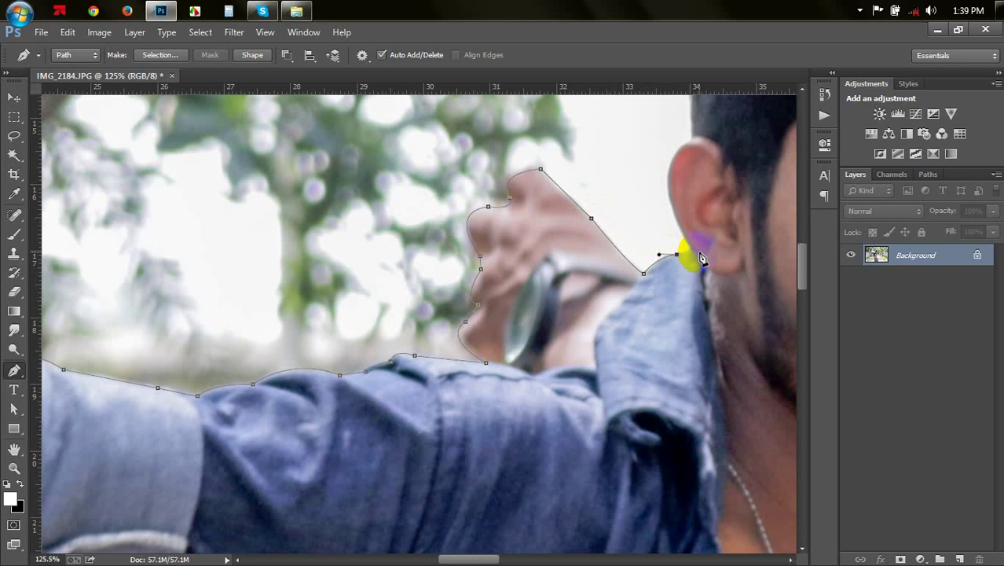
left_click(692, 251)
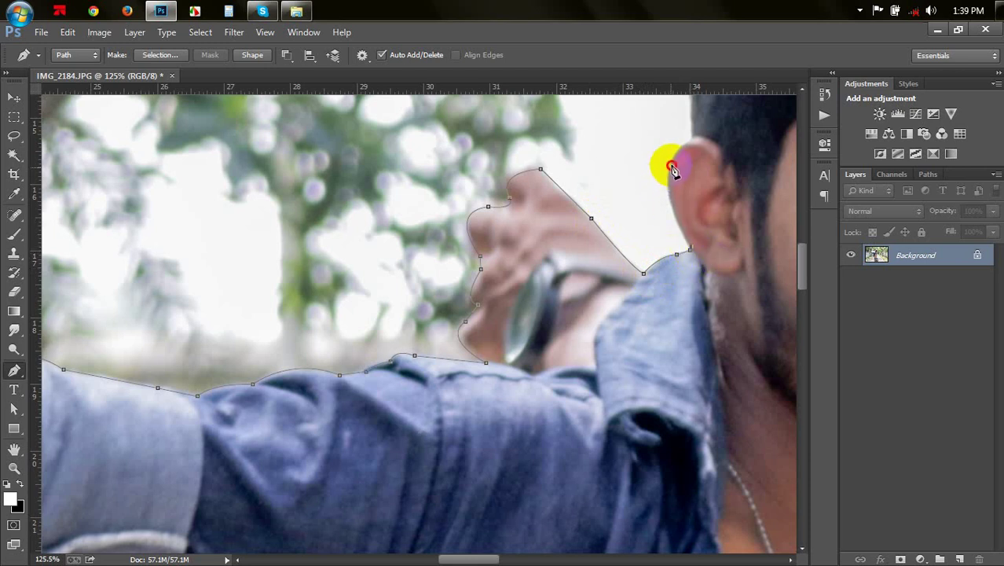
left_click_drag(671, 167, 682, 137)
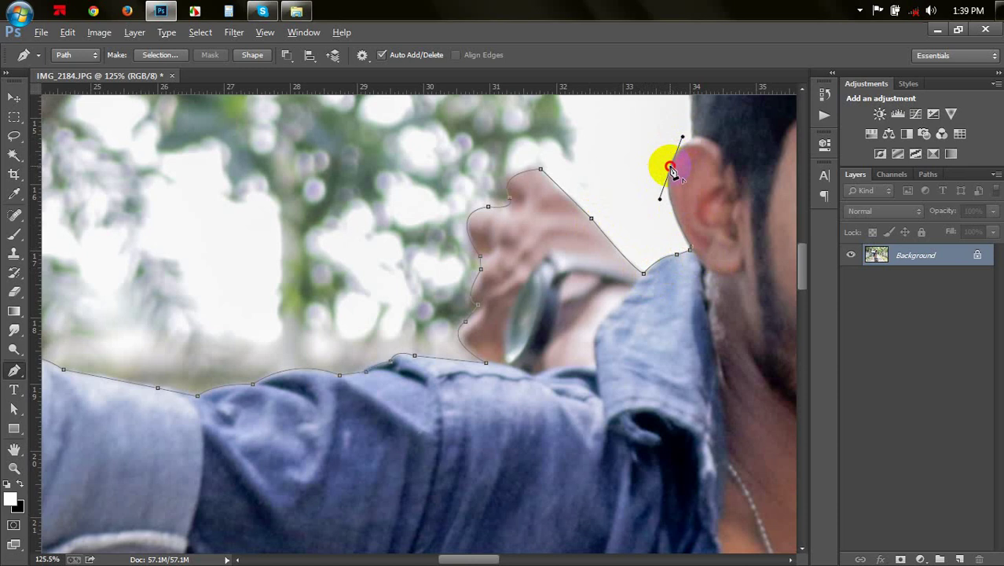
left_click(670, 167, "alt")
left_click_drag(690, 143, 711, 135)
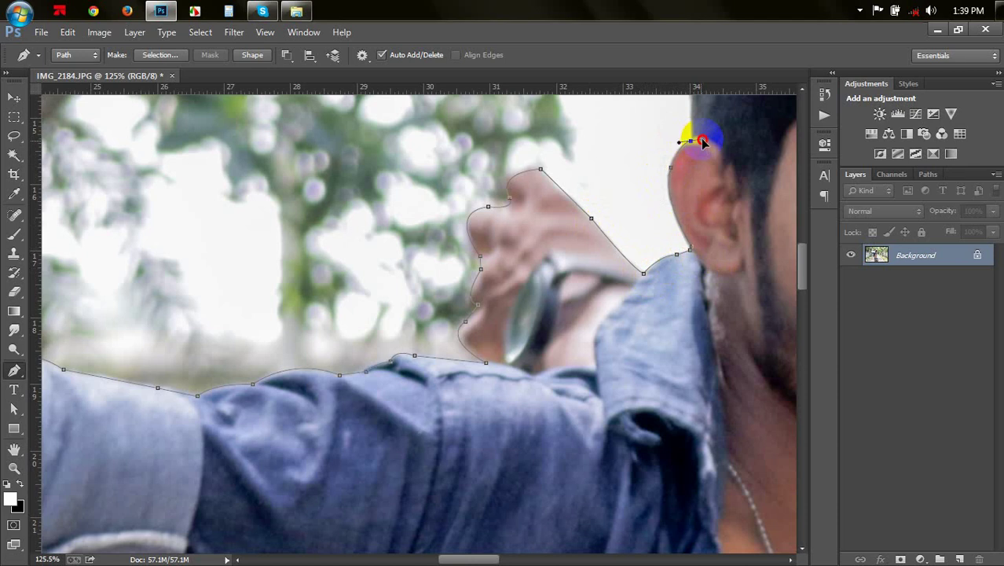
left_click(690, 143, "alt")
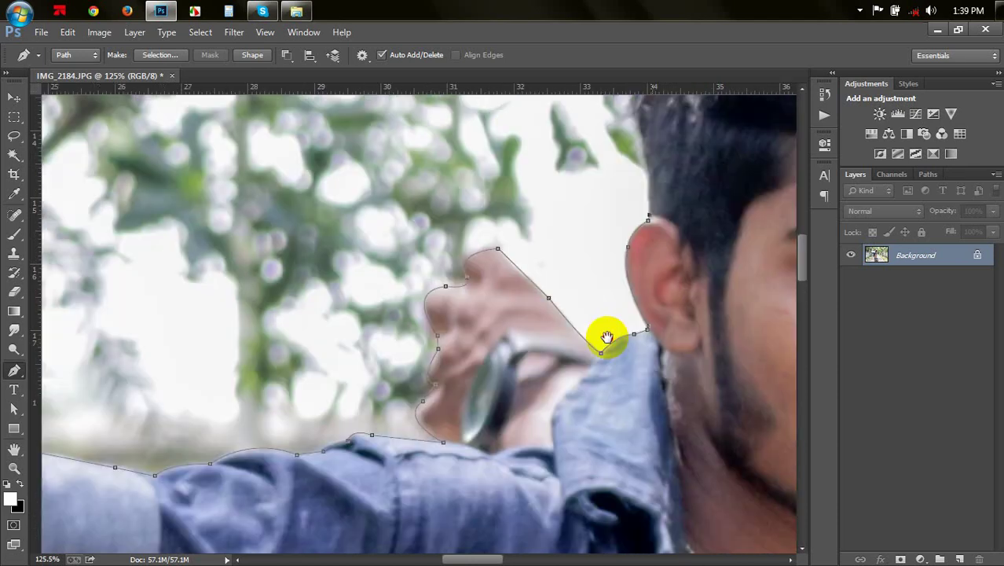
Run curved anchors from the ear up the hair's edge toward the hair tuft
left_click_drag(692, 141, 605, 291)
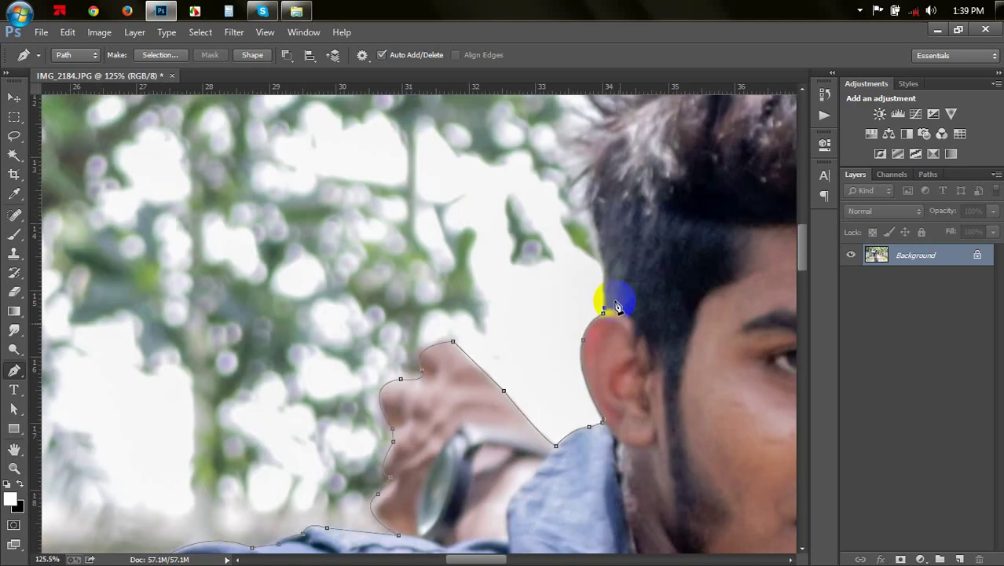
left_click_drag(593, 210, 573, 175)
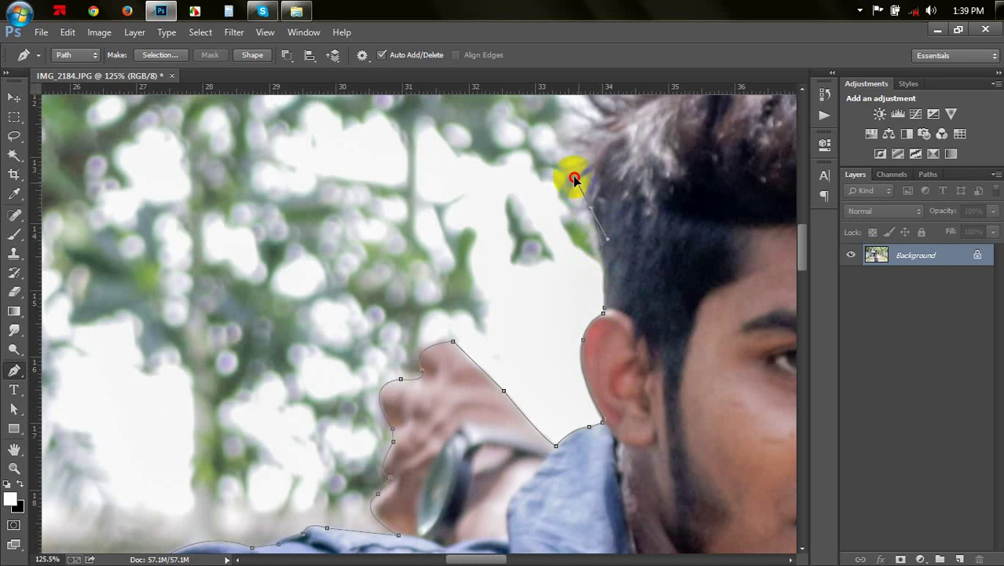
left_click_drag(593, 211, 612, 236)
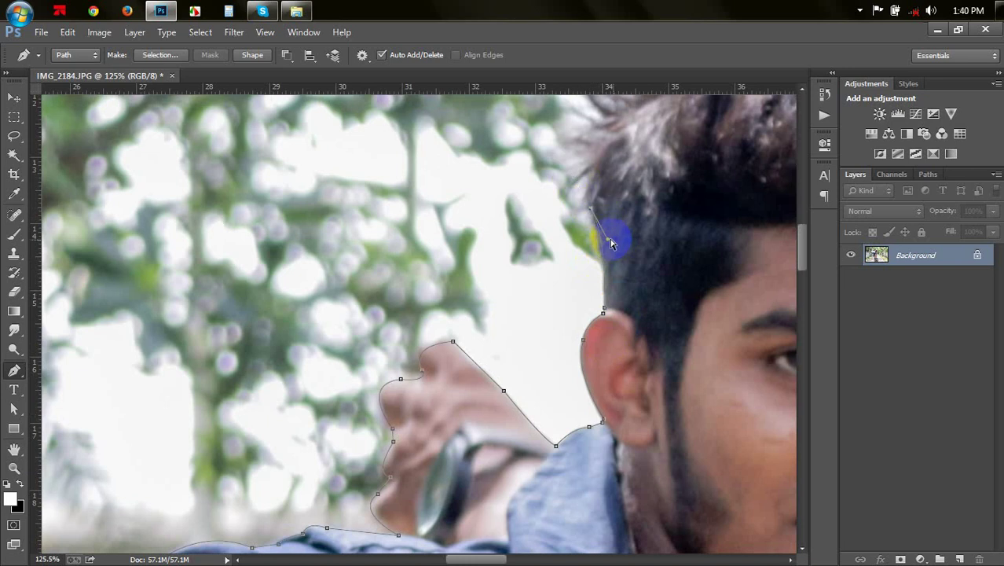
left_click(607, 274)
scroll(610, 277, "up", 2)
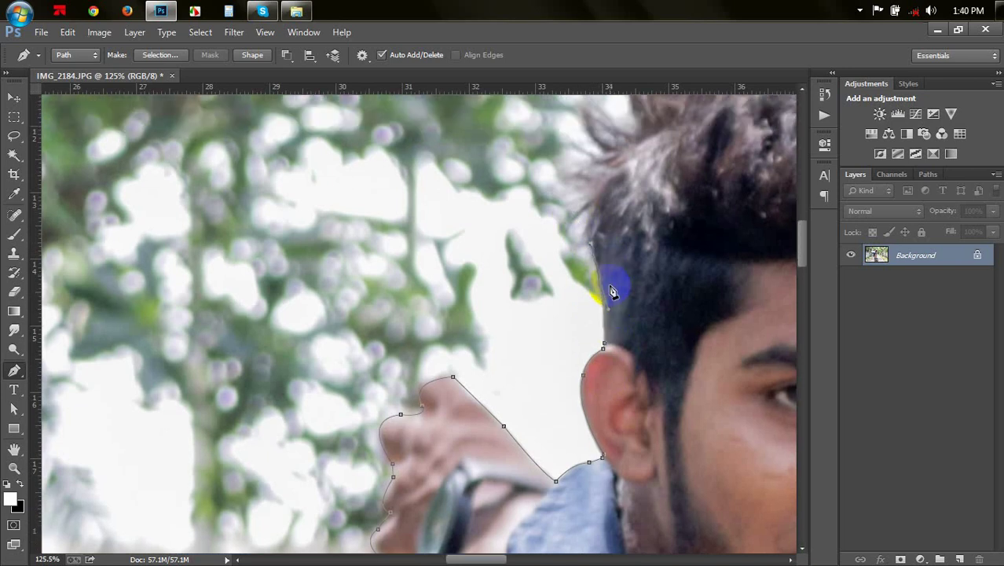
scroll(609, 282, "up", 3)
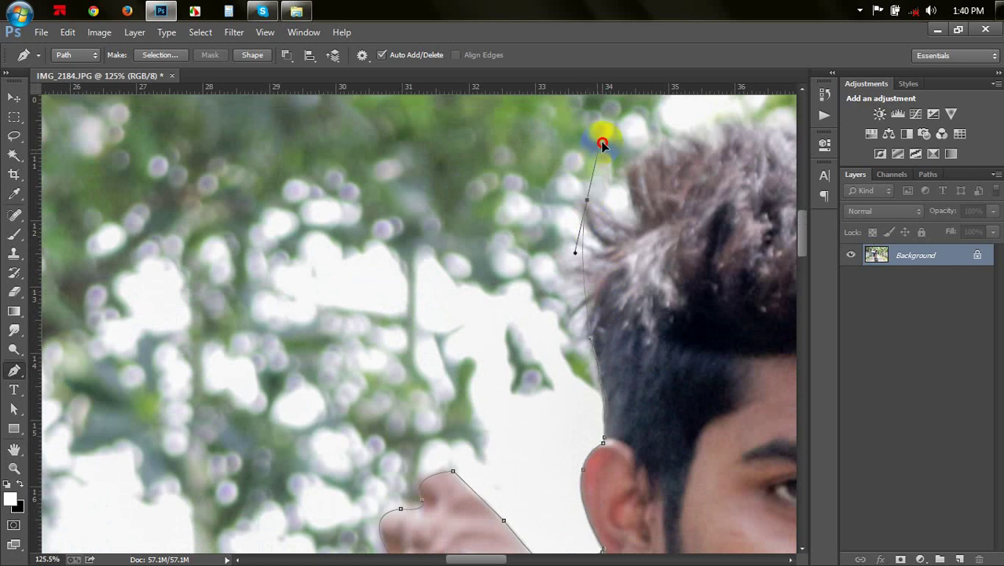
left_click_drag(587, 202, 621, 131)
left_click(588, 201, "alt")
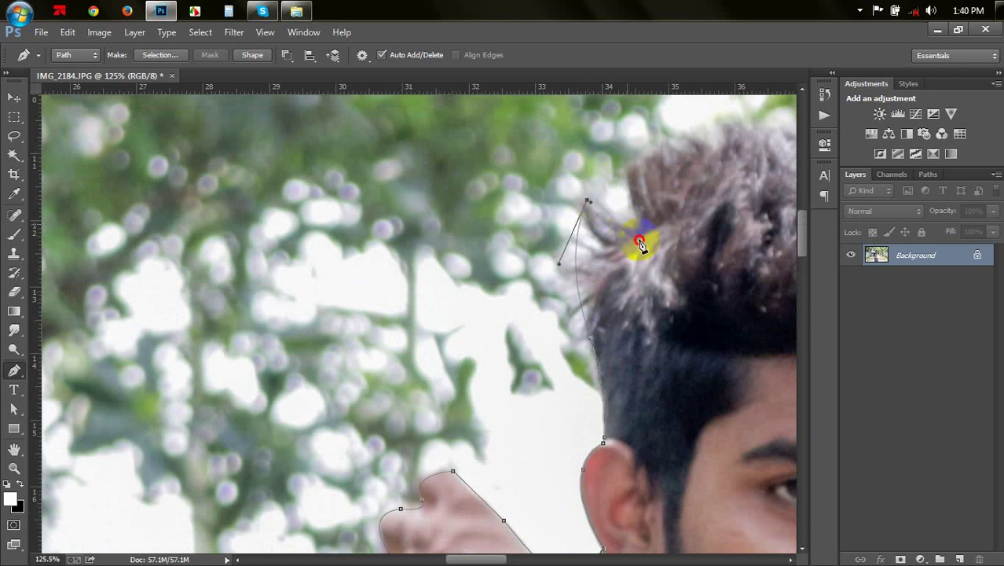
mouse_move(613, 220)
left_mouse_down()
mouse_move(628, 229)
mouse_move(636, 216)
left_mouse_up()
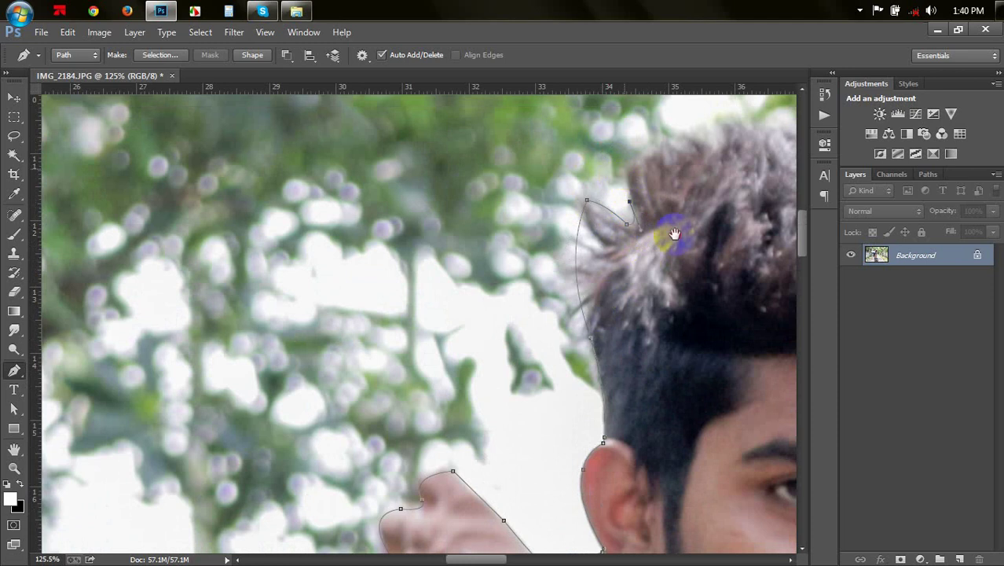
Arc the path over the top of the hair and down its right side toward the temple
left_click_drag(665, 227, 492, 270)
left_click_drag(681, 168, 752, 213)
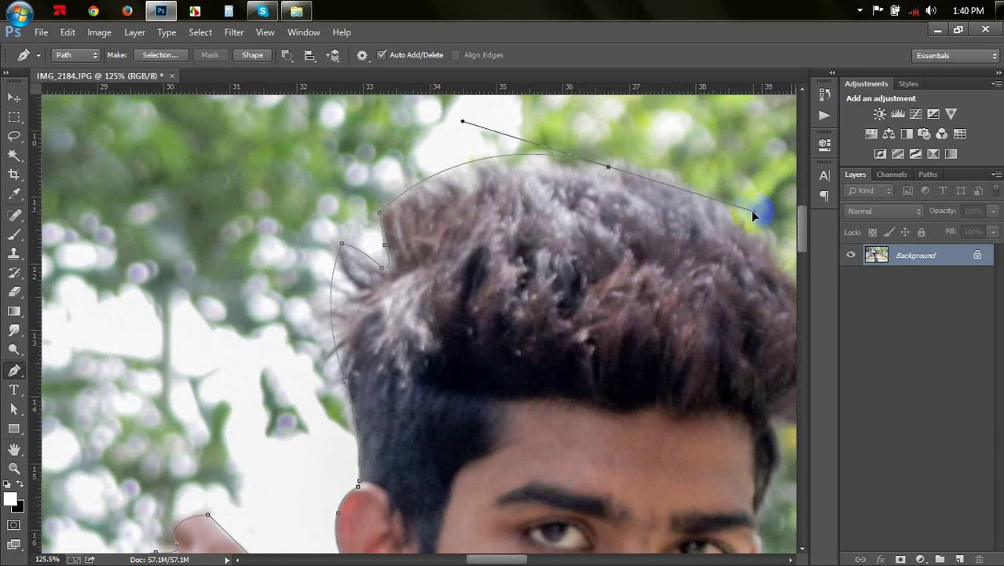
left_click(618, 173, "alt")
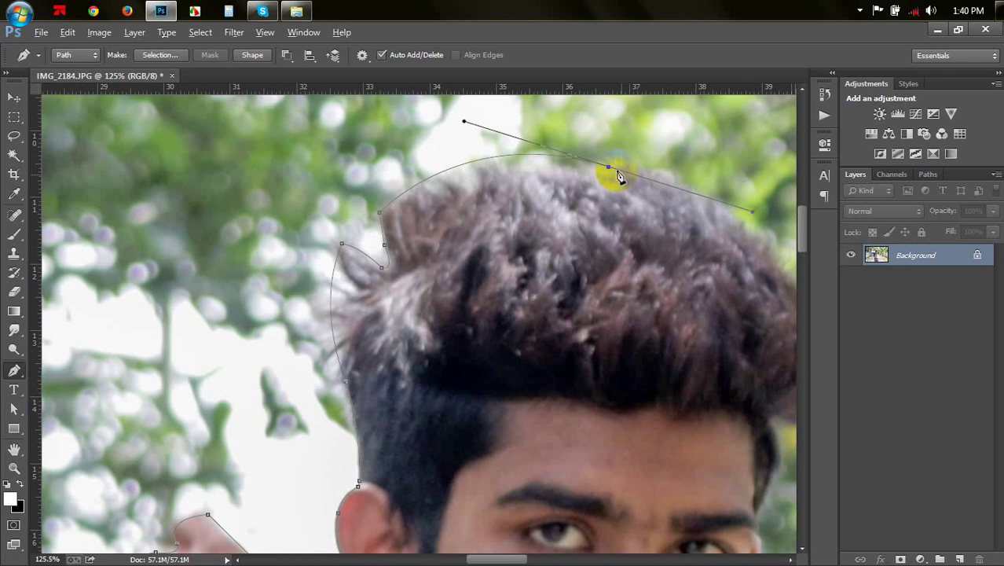
left_click_drag(611, 172, 397, 159)
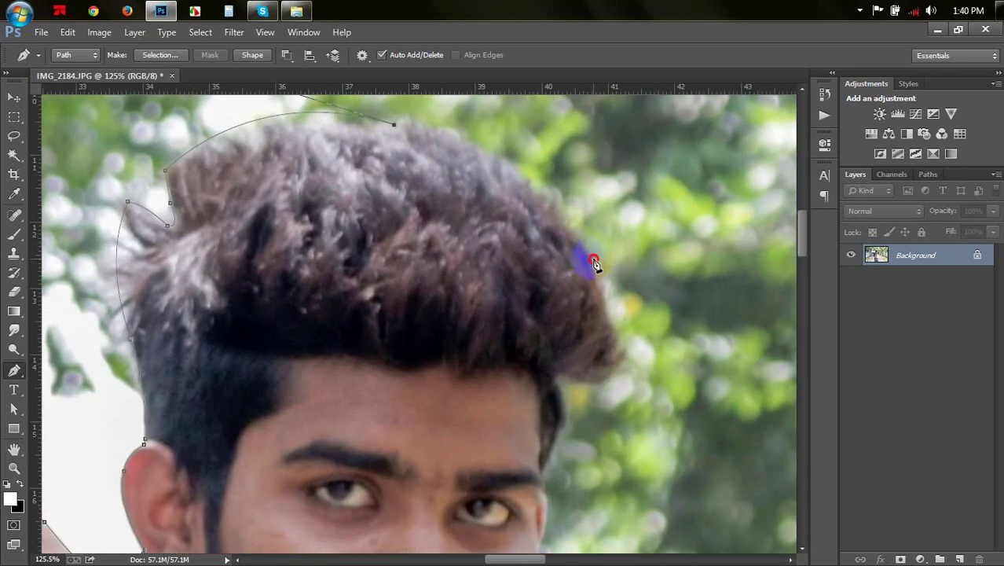
mouse_move(594, 261)
left_mouse_down()
mouse_move(654, 385)
mouse_move(580, 407)
left_mouse_up()
left_click(593, 261, "alt")
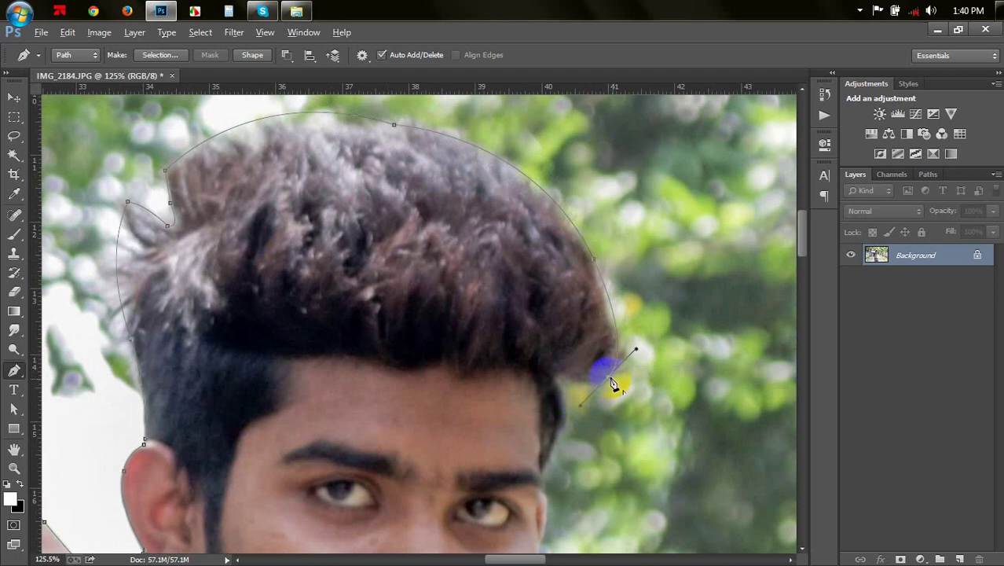
left_click(608, 378, "alt")
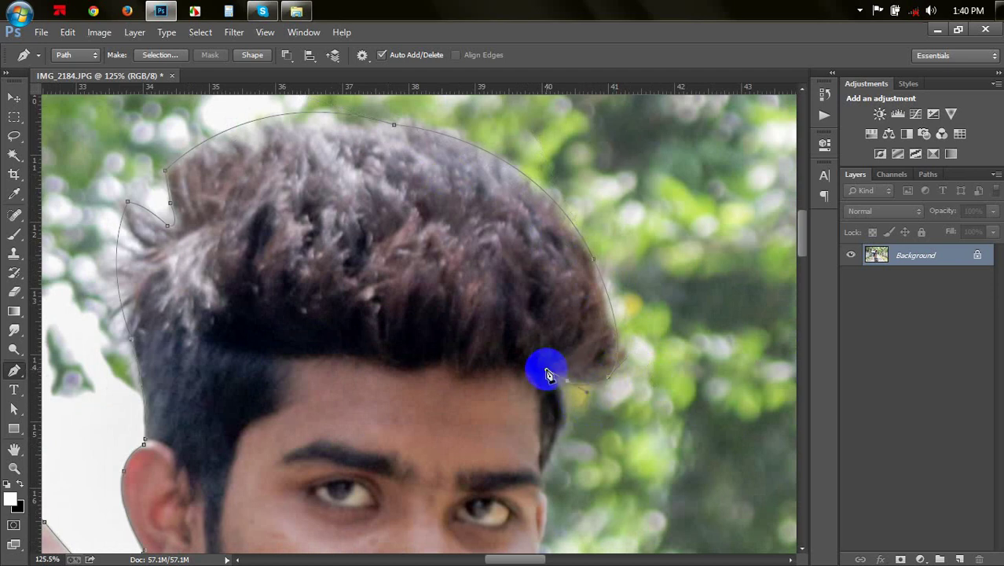
mouse_move(548, 374)
left_mouse_down()
mouse_move(562, 384)
mouse_move(629, 313)
left_mouse_up()
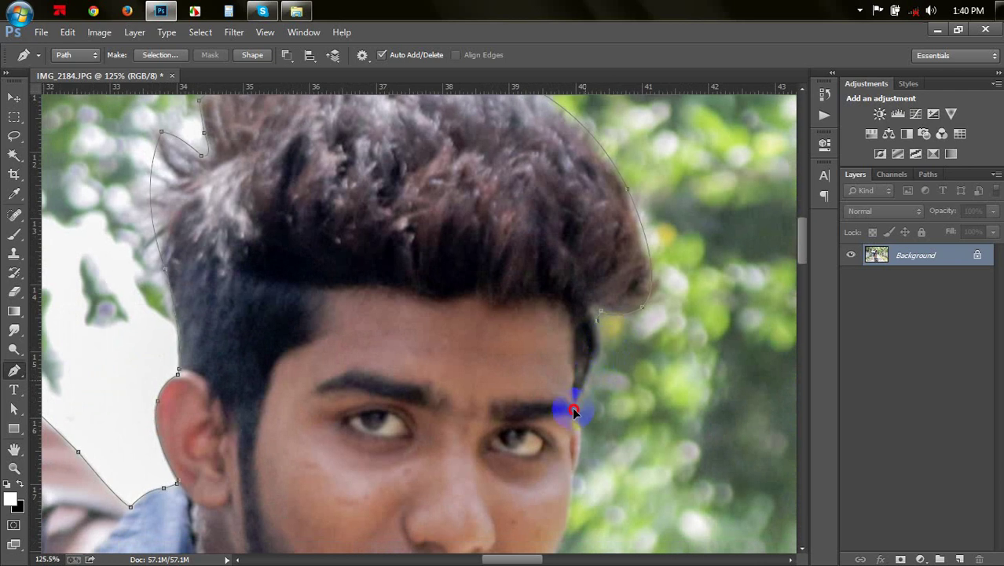
Place anchors beside the eyebrow, temple and eye, running a straight segment down toward the cheek
left_click_drag(574, 412, 563, 418)
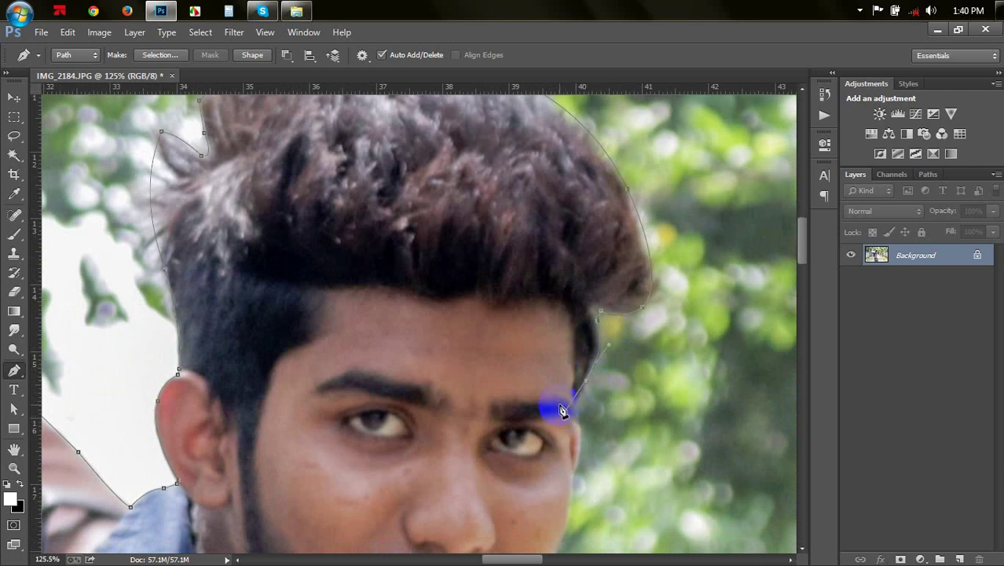
left_click_drag(561, 410, 585, 406)
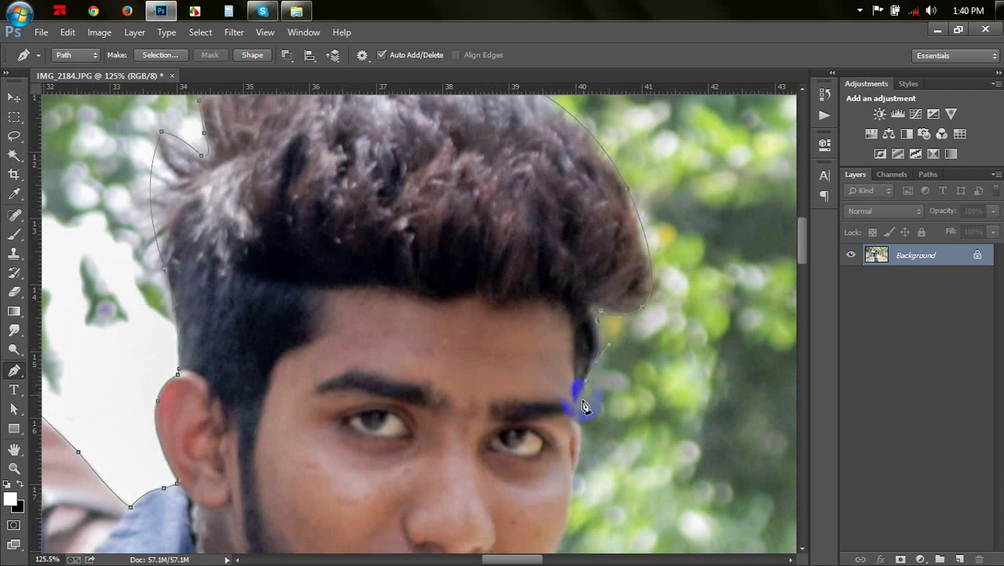
left_click(579, 430)
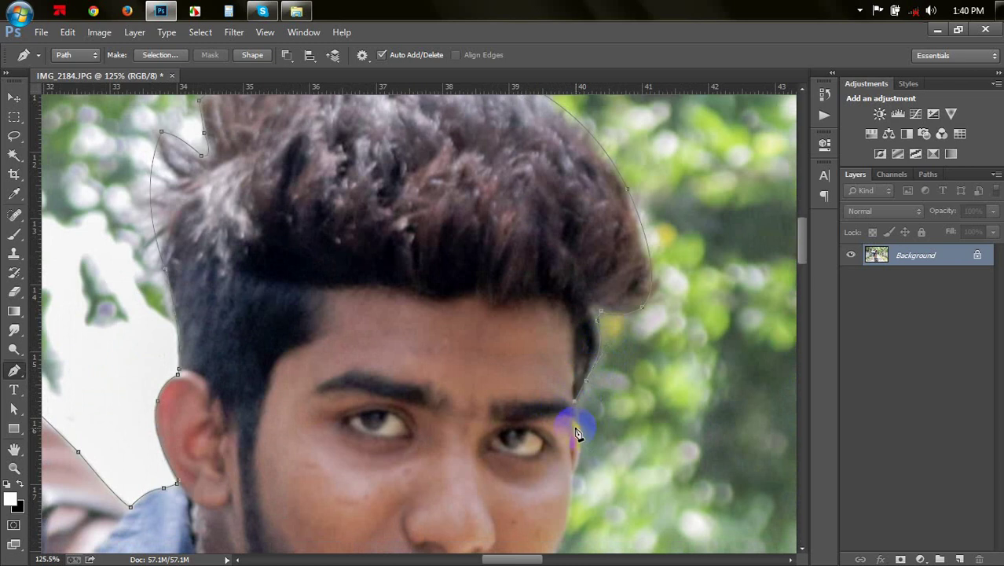
left_click(576, 444)
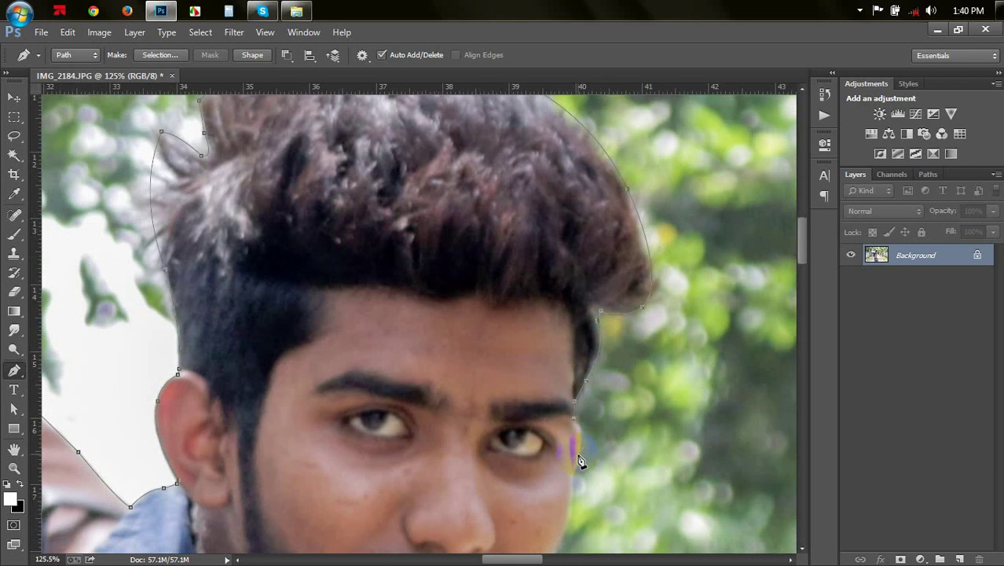
left_click(572, 483)
scroll(582, 458, "down", 2)
scroll(578, 432, "down", 3)
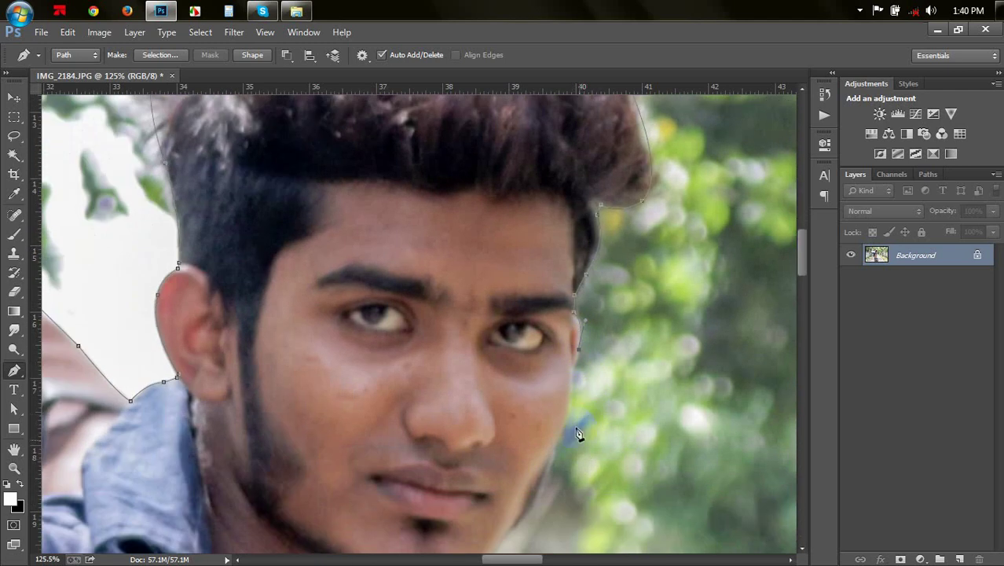
Continue the outline along the cheek with a curved anchor and extend below it
left_click(574, 387)
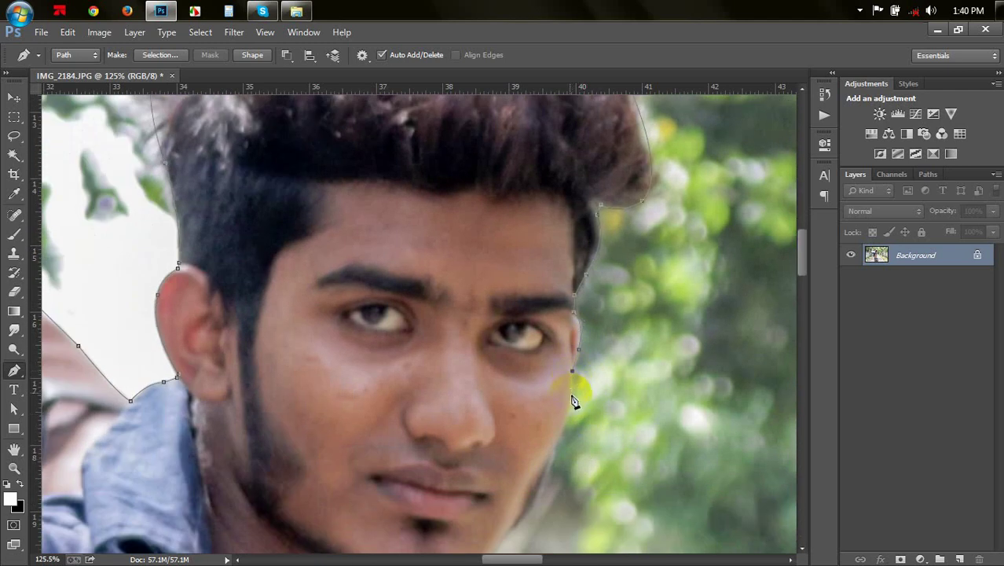
scroll(575, 401, "down", 2)
scroll(567, 415, "down", 2)
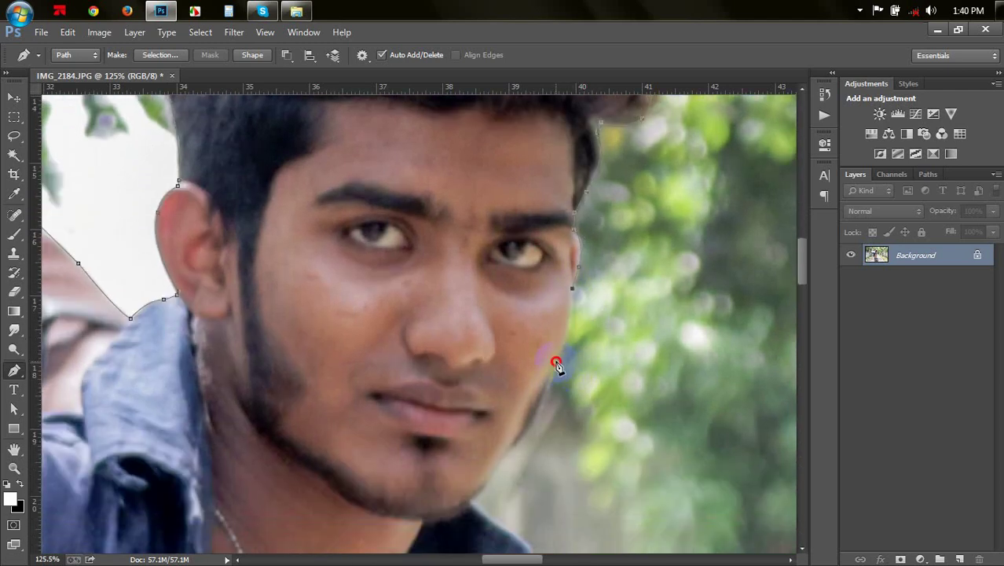
left_click_drag(555, 363, 539, 393)
left_click(517, 456)
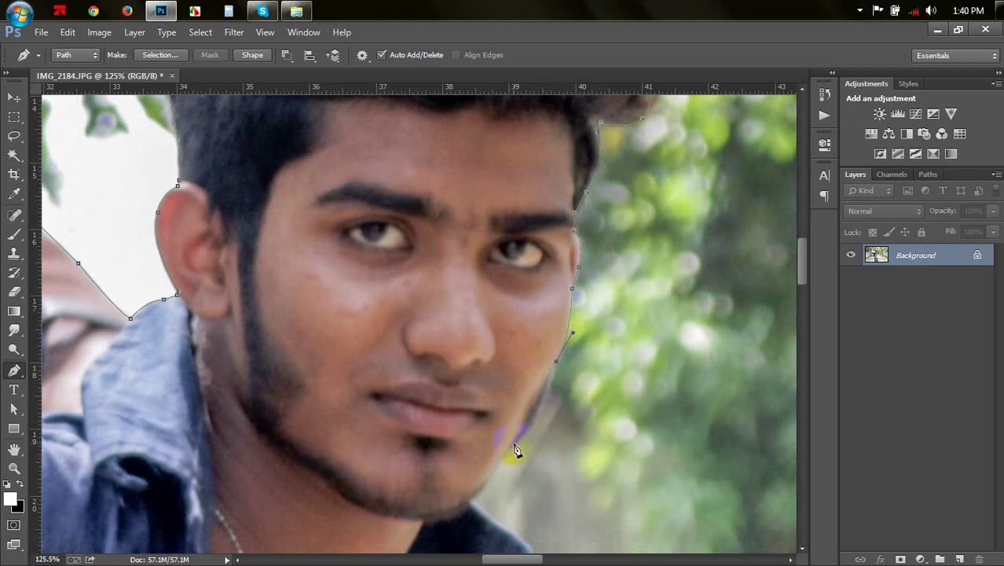
Follow the jawline with a corner anchor and add a point below the chin
left_click_drag(512, 447, 480, 462)
left_click(511, 446, "alt")
left_click(459, 509)
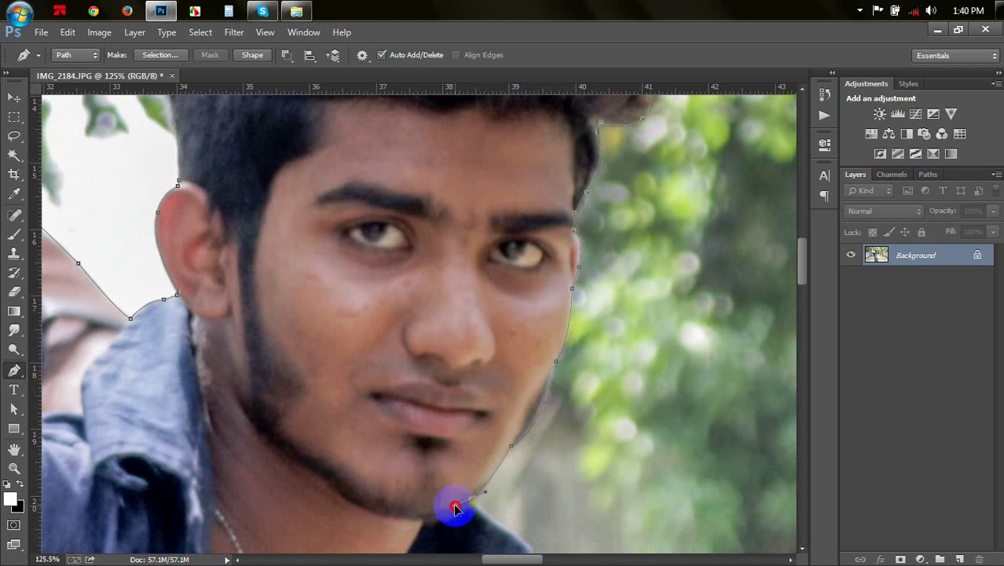
left_click_drag(487, 476, 368, 325)
left_click_drag(419, 399, 441, 417)
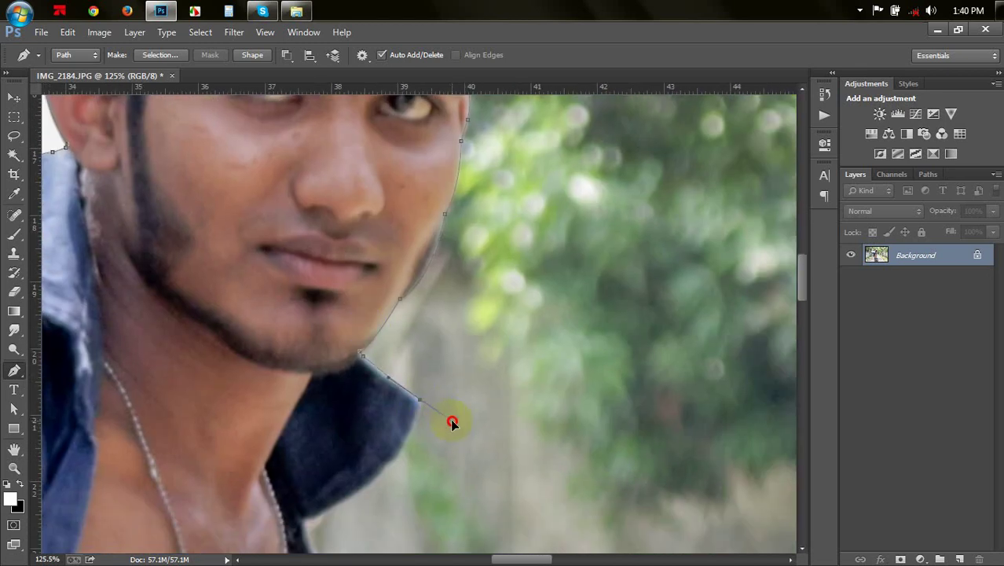
Trace the path along the jacket collar and down the jacket's edge
left_click(395, 469)
left_click_drag(402, 465, 488, 377)
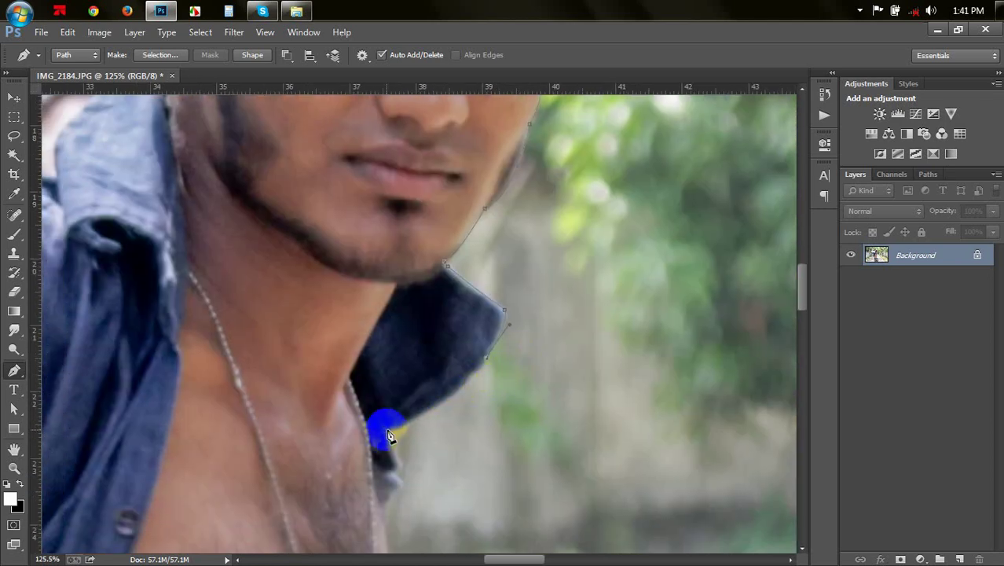
left_click(369, 431)
left_click_drag(354, 424, 326, 448)
left_click(386, 431)
left_click_drag(402, 470, 405, 490)
left_click(402, 485)
left_click_drag(385, 532, 386, 548)
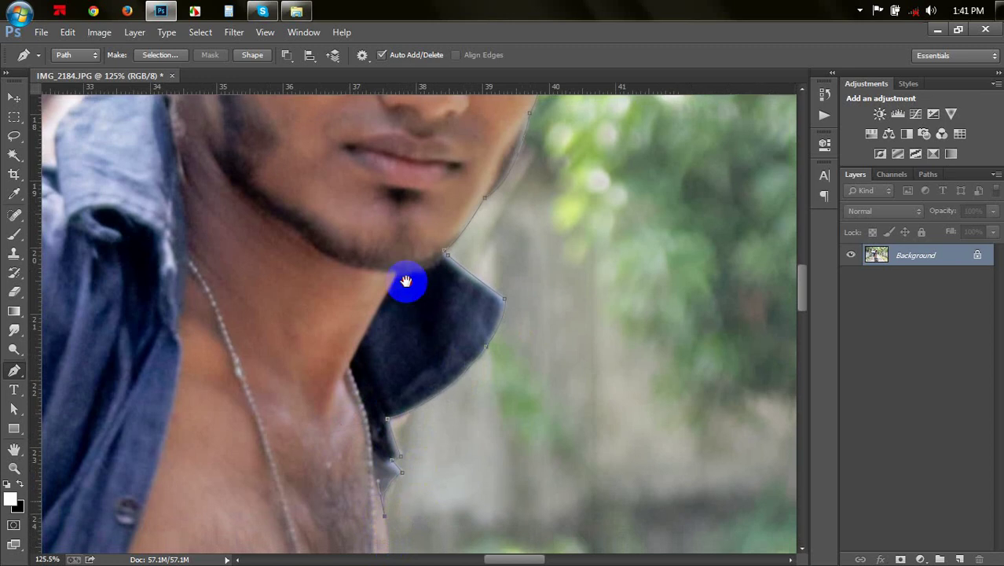
scroll(403, 252, "down", 8)
Outline the chest edge with curved and corner anchors, curving past the pendant
left_click_drag(369, 389, 356, 462)
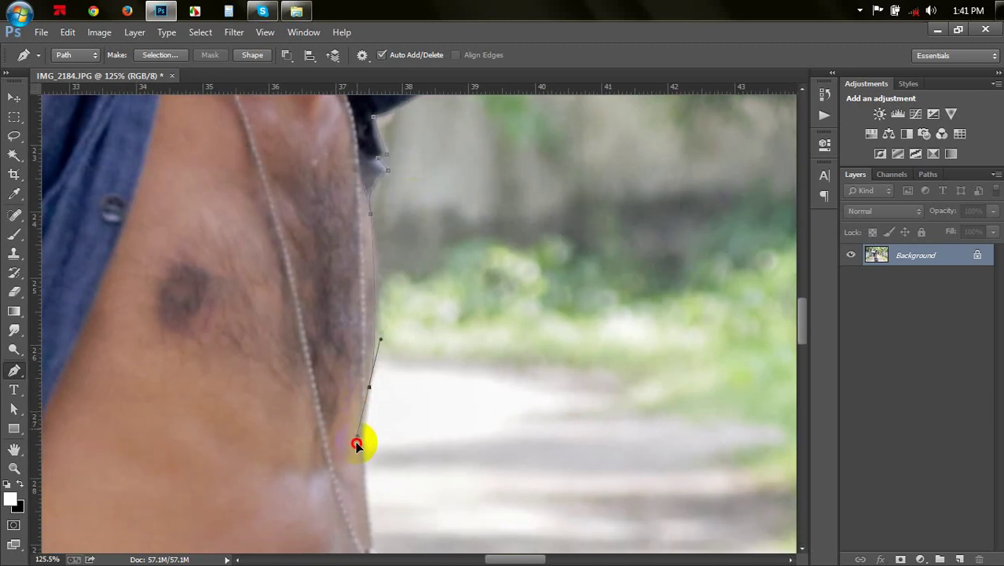
left_click(369, 387, "alt")
left_click_drag(450, 366, 484, 291)
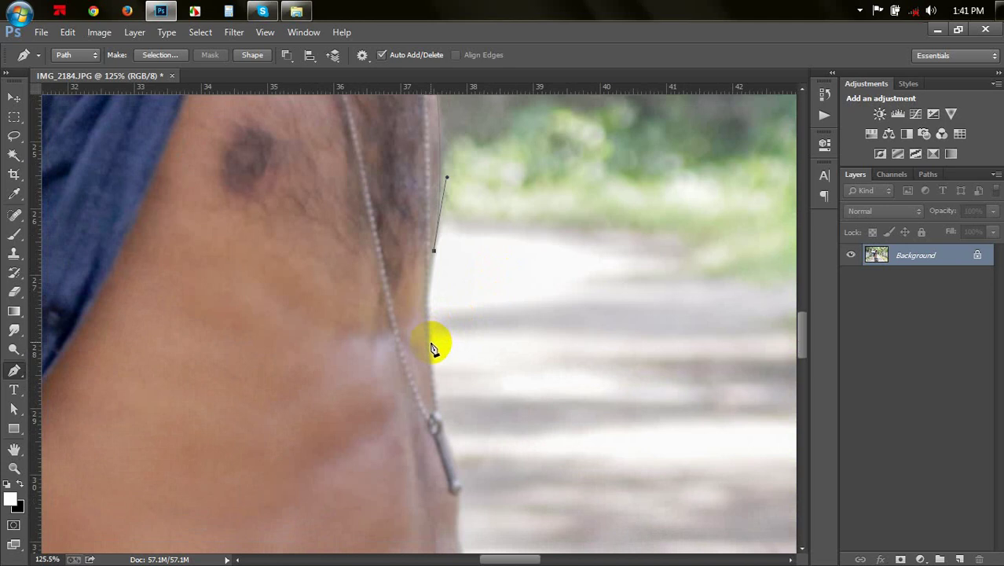
left_click_drag(431, 346, 439, 388)
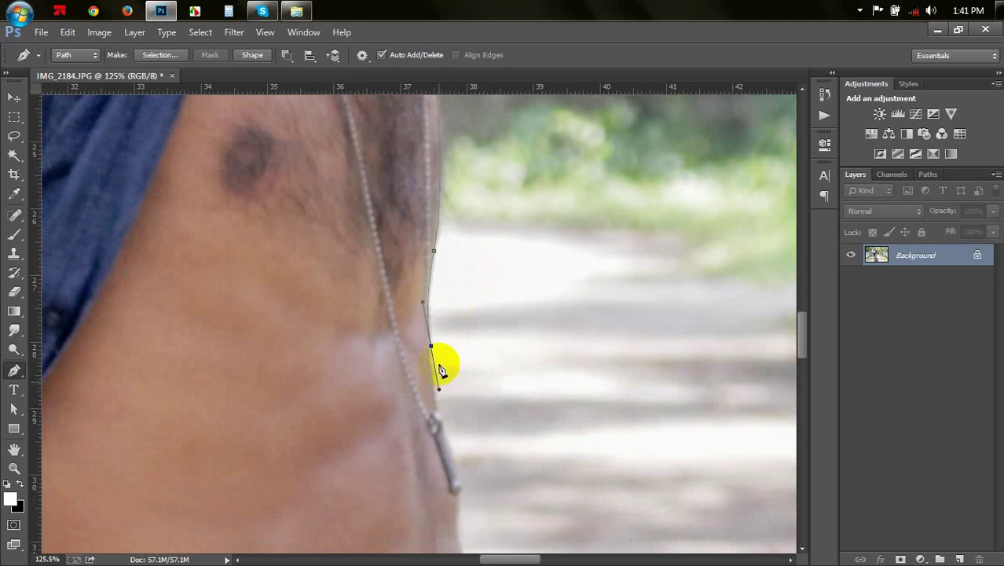
left_click(431, 346, "alt")
left_click(438, 408)
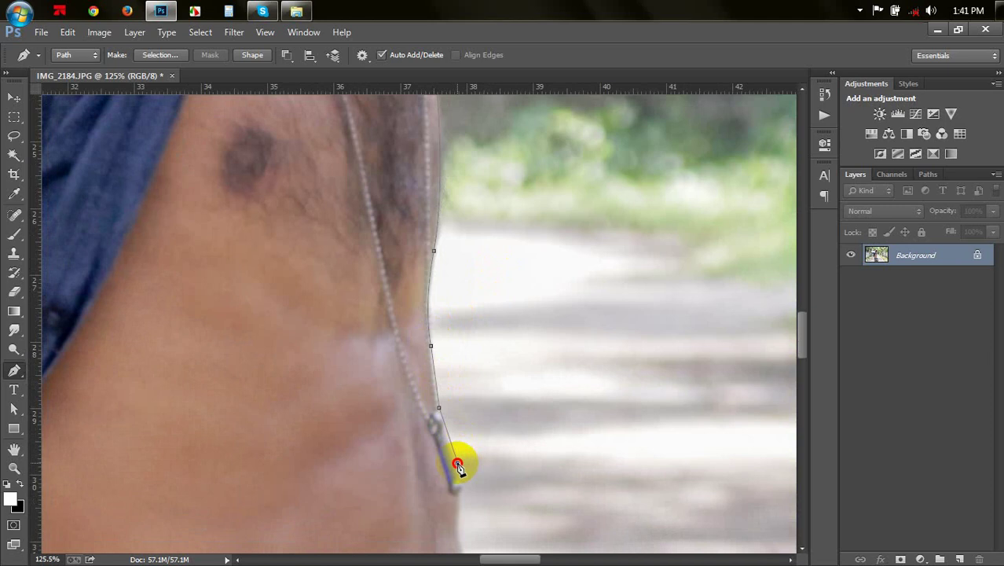
left_click_drag(457, 464, 468, 487)
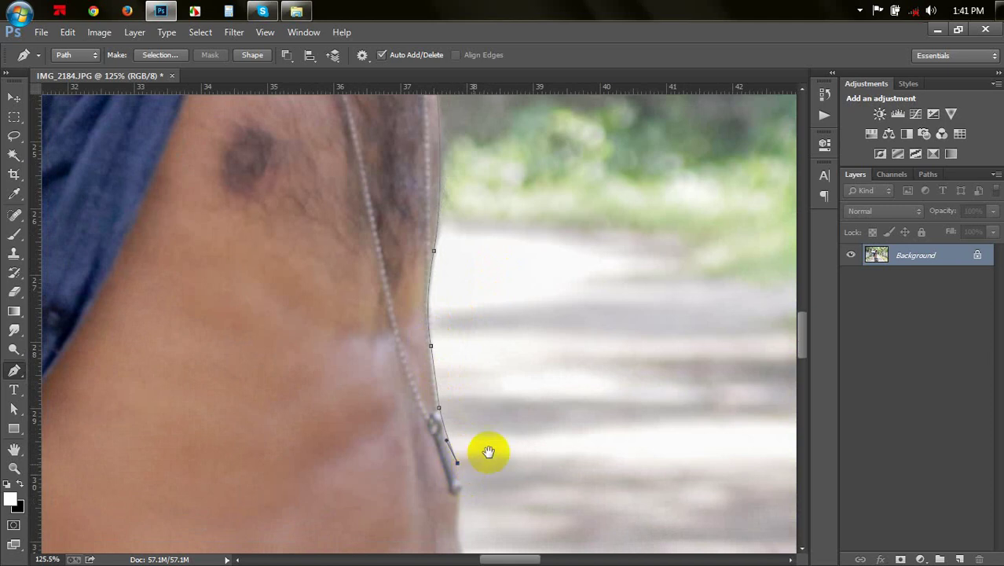
Carry the path down the stomach along the torso's side with curved anchors
left_click_drag(486, 453, 507, 244)
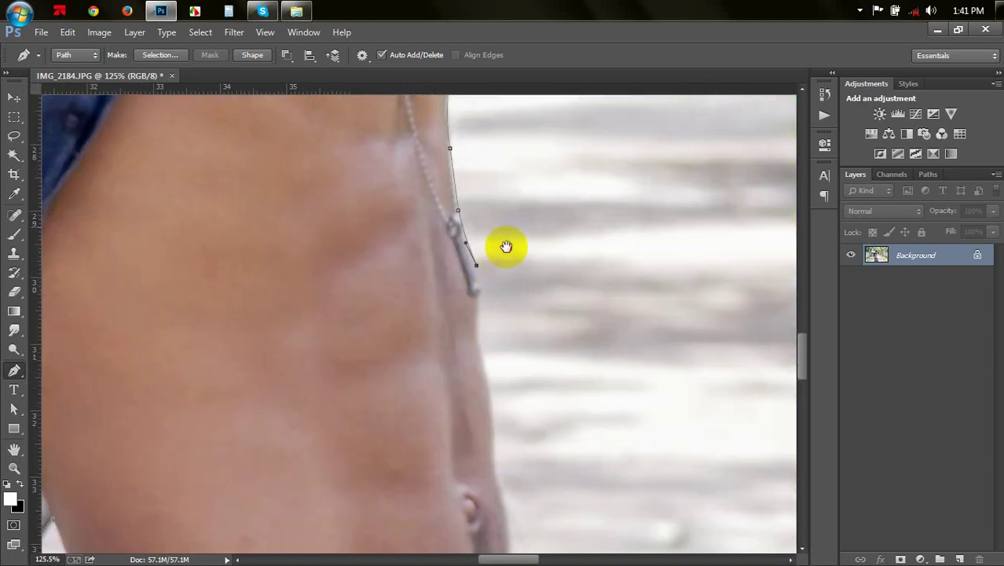
left_click(477, 284)
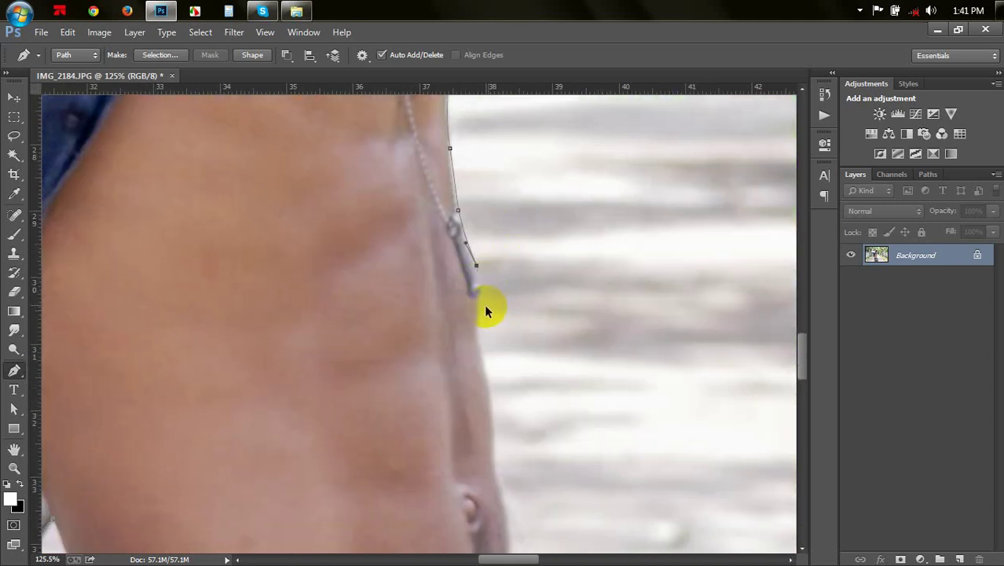
left_click_drag(476, 318, 468, 356)
left_click(476, 317, "alt")
scroll(483, 334, "down", 3)
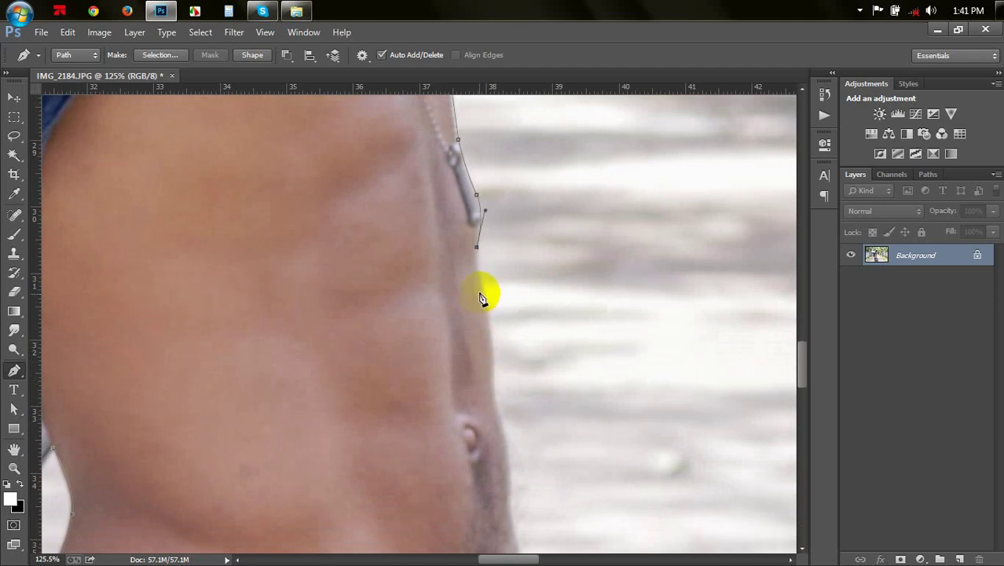
left_click_drag(482, 283, 491, 312)
Extend the outline further down the torso's side past the navel to the waistband
scroll(485, 291, "down", 3)
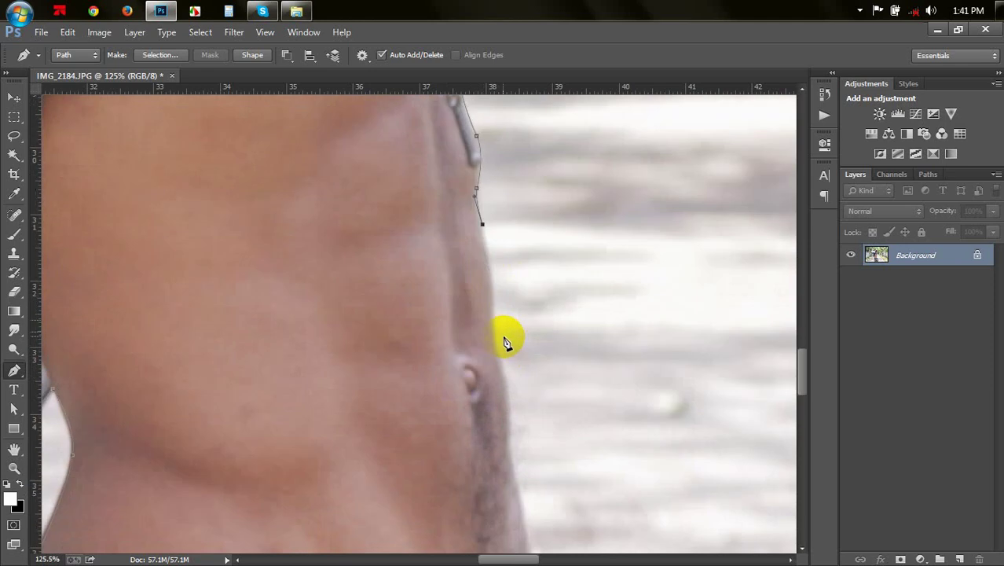
mouse_move(492, 318)
left_mouse_down()
mouse_move(497, 345)
mouse_move(493, 322)
left_mouse_up()
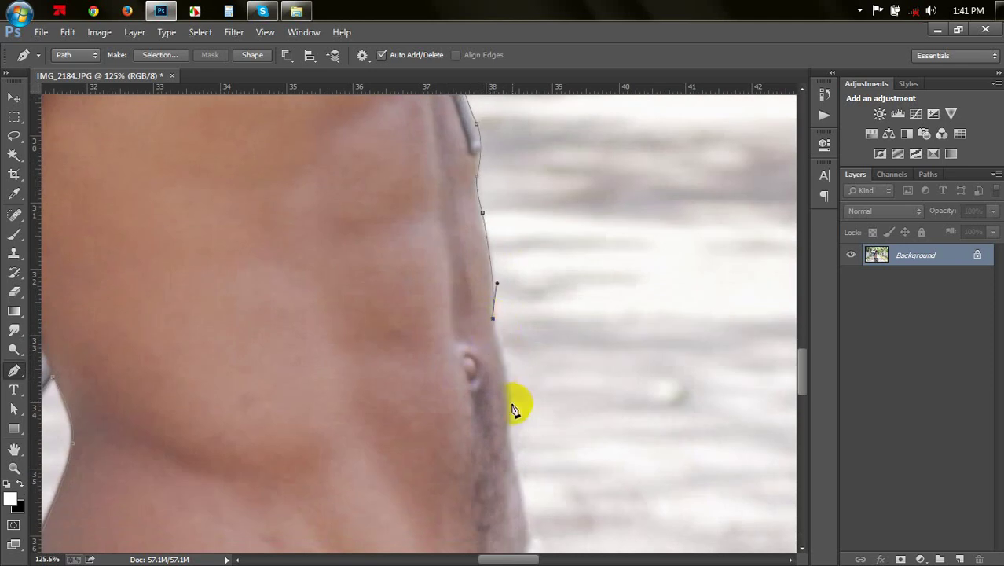
left_click_drag(508, 408, 504, 441)
scroll(510, 405, "down", 5)
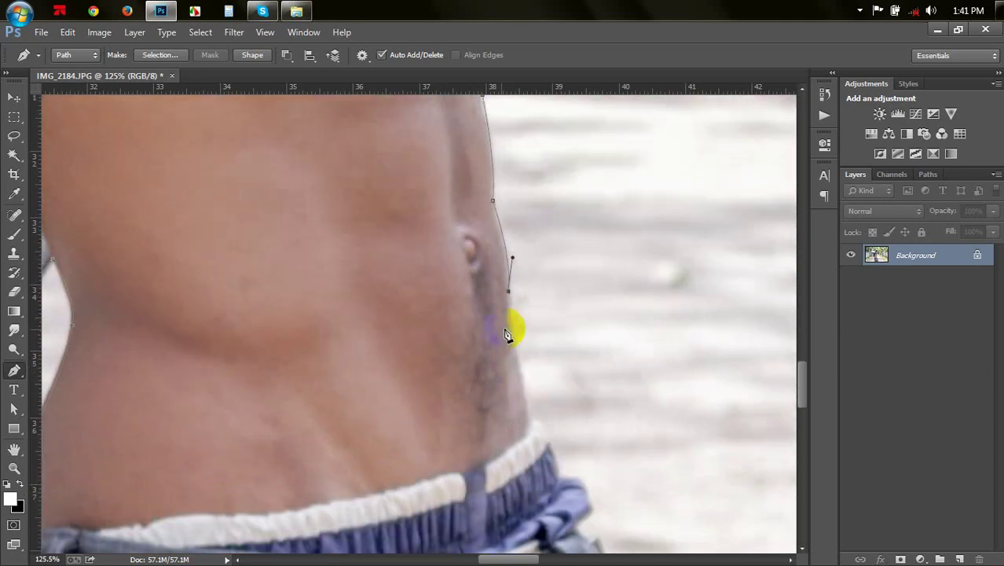
left_click_drag(518, 355, 522, 363)
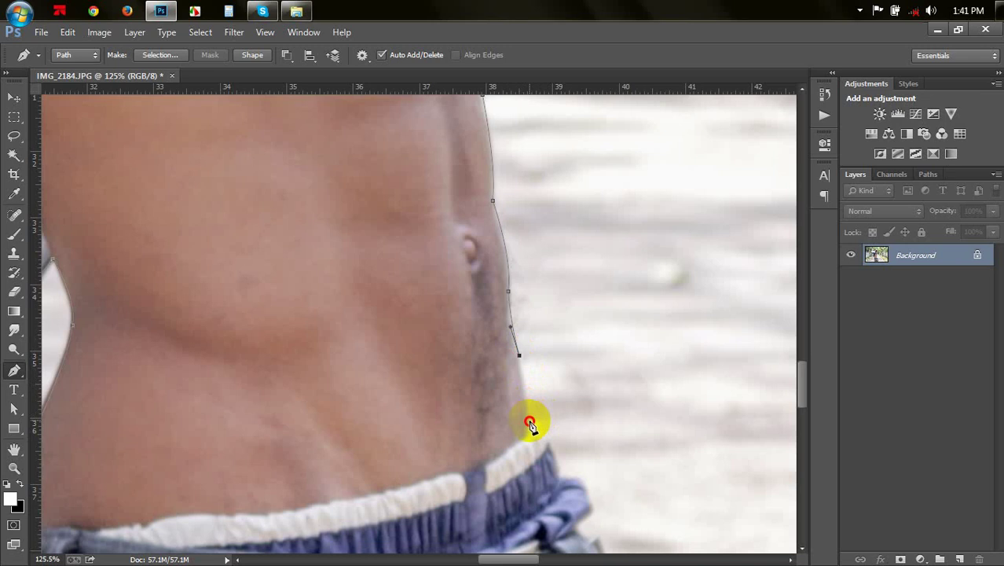
mouse_move(530, 421)
left_mouse_down()
mouse_move(560, 481)
mouse_move(538, 269)
left_mouse_up()
Curve the path around the waistband to the belt and down the belt's edge
left_click(561, 477)
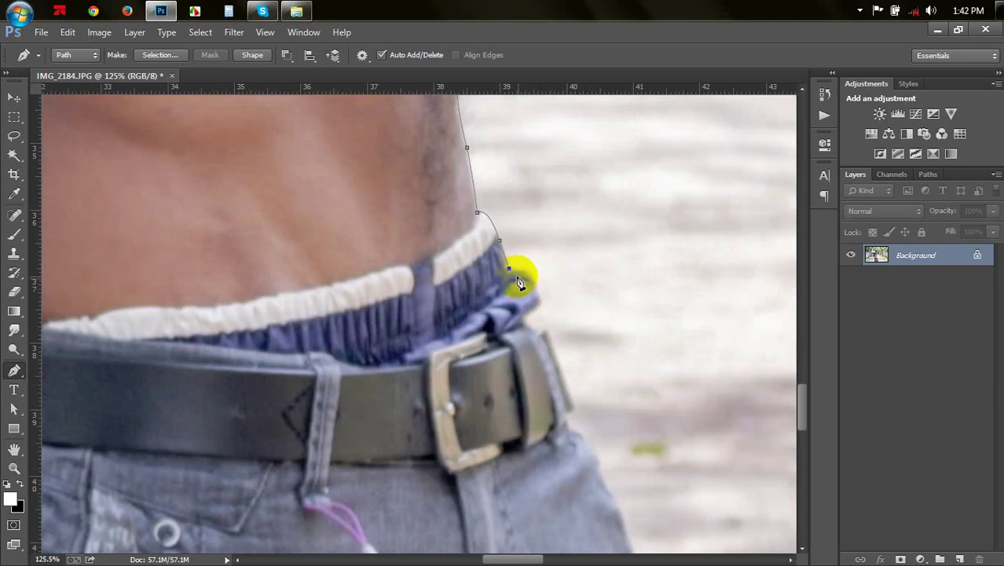
left_click_drag(535, 291, 542, 324)
left_click(521, 322)
left_click_drag(502, 321, 498, 327)
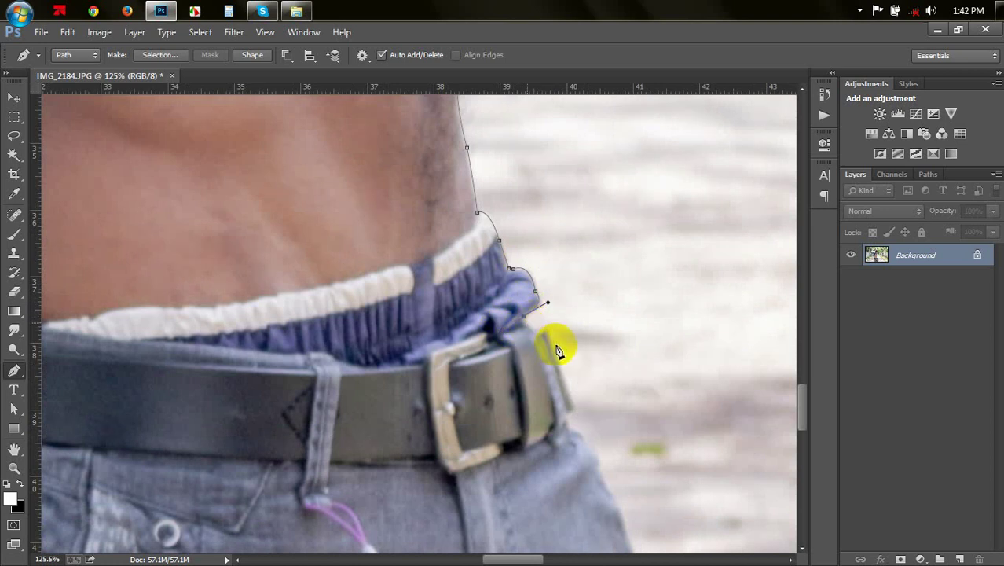
left_click(535, 328)
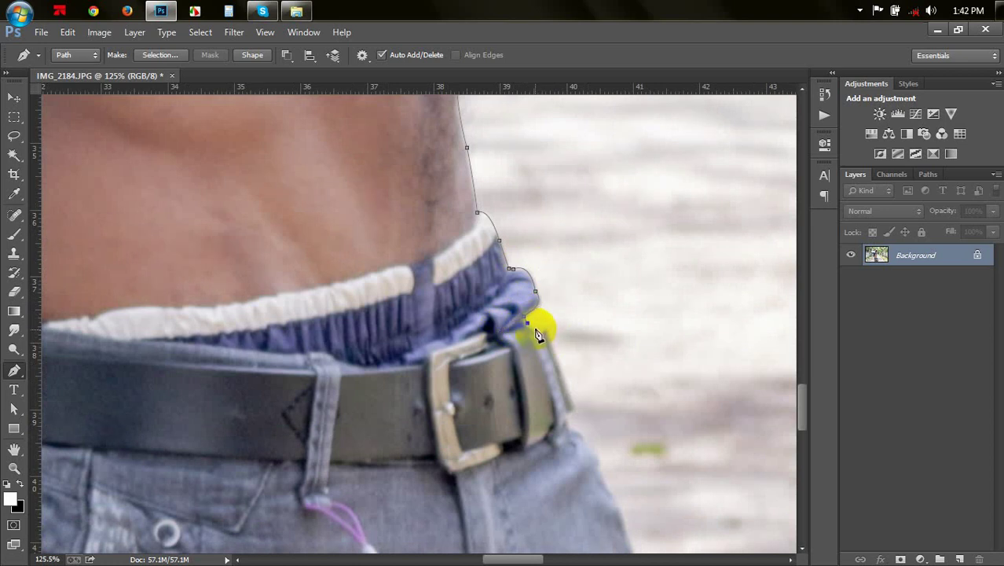
left_click(574, 409)
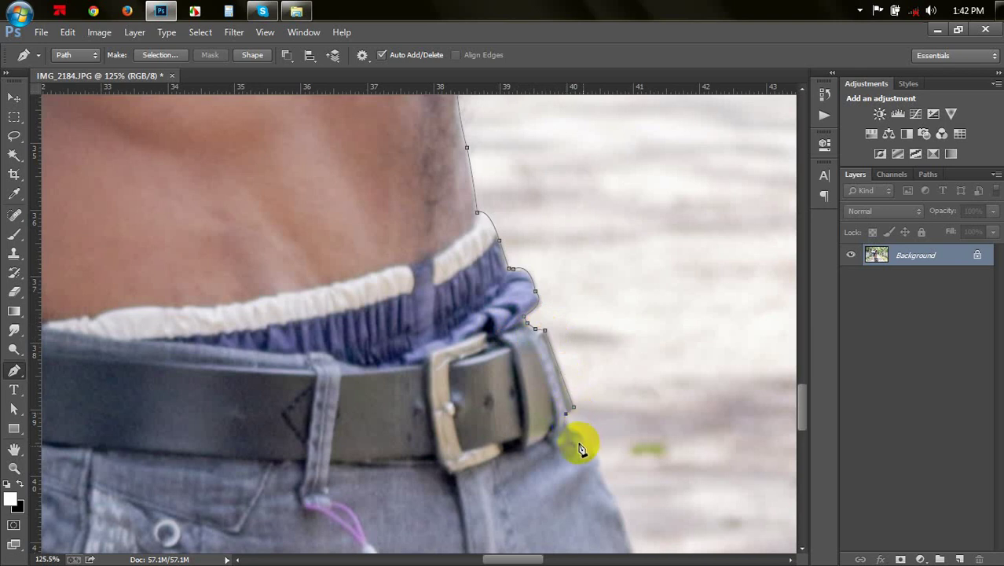
left_click(569, 425)
Curve the outline around the jeans' hip and down the leg, converting points to corners
left_click_drag(574, 325, 566, 276)
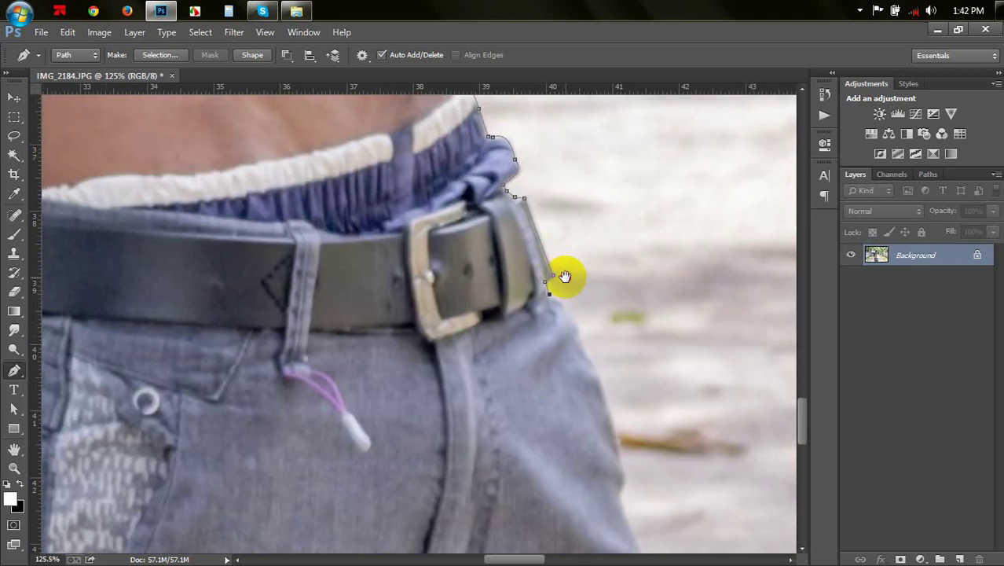
scroll(563, 288, "down", 1)
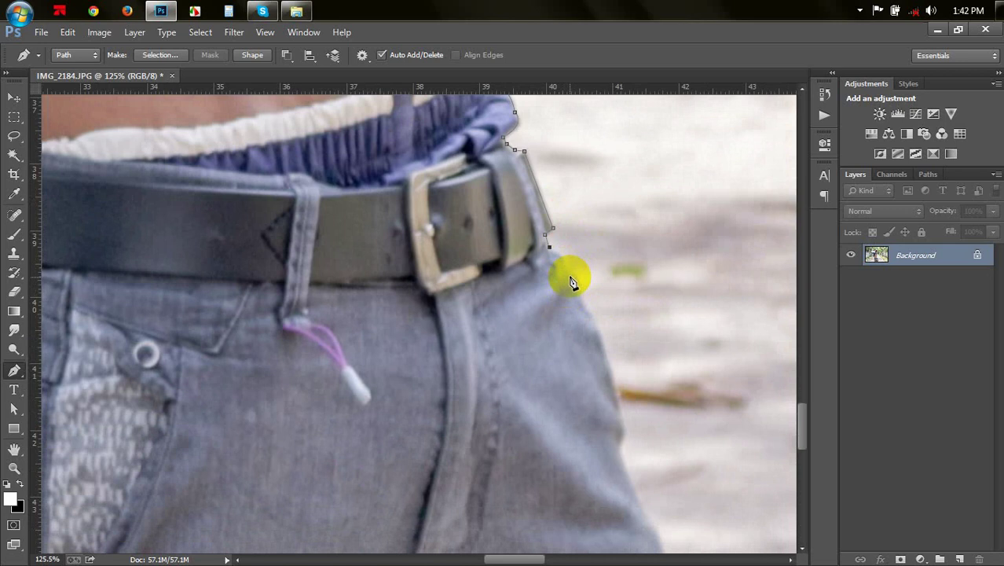
mouse_move(569, 268)
left_mouse_down()
mouse_move(573, 292)
mouse_move(571, 281)
left_mouse_up()
left_click_drag(598, 328, 620, 390)
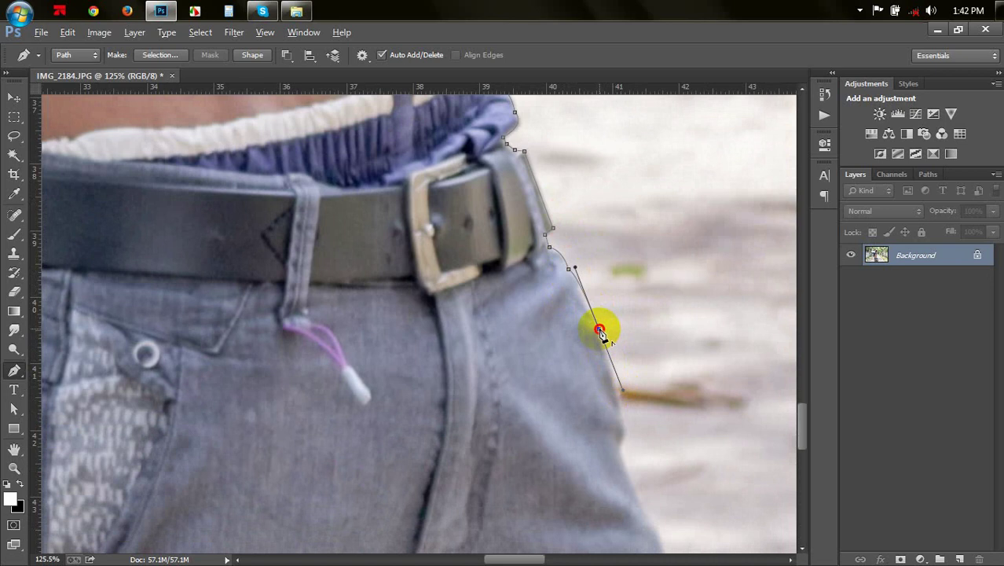
left_click(599, 328)
scroll(621, 393, "down", 2)
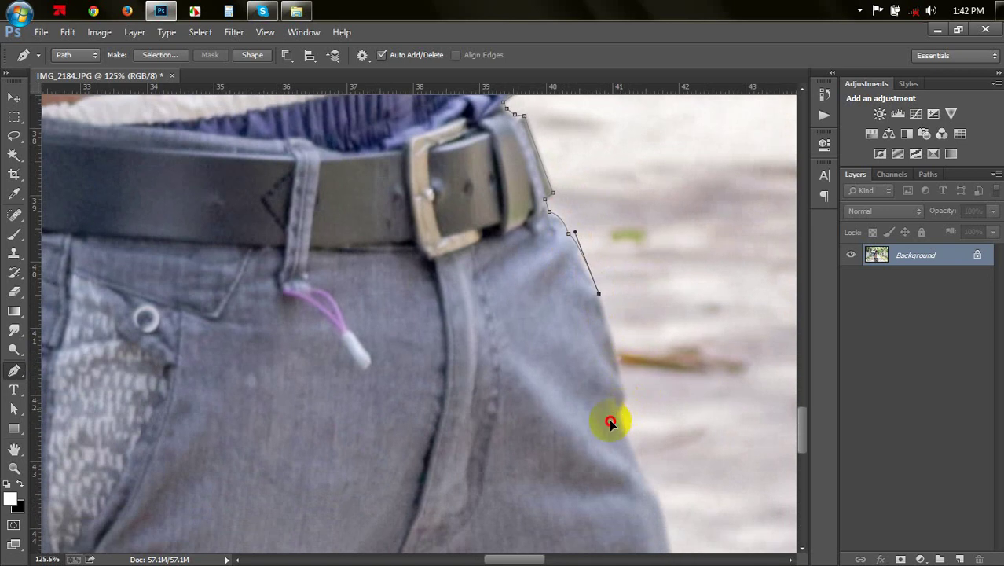
left_click_drag(620, 410, 633, 394)
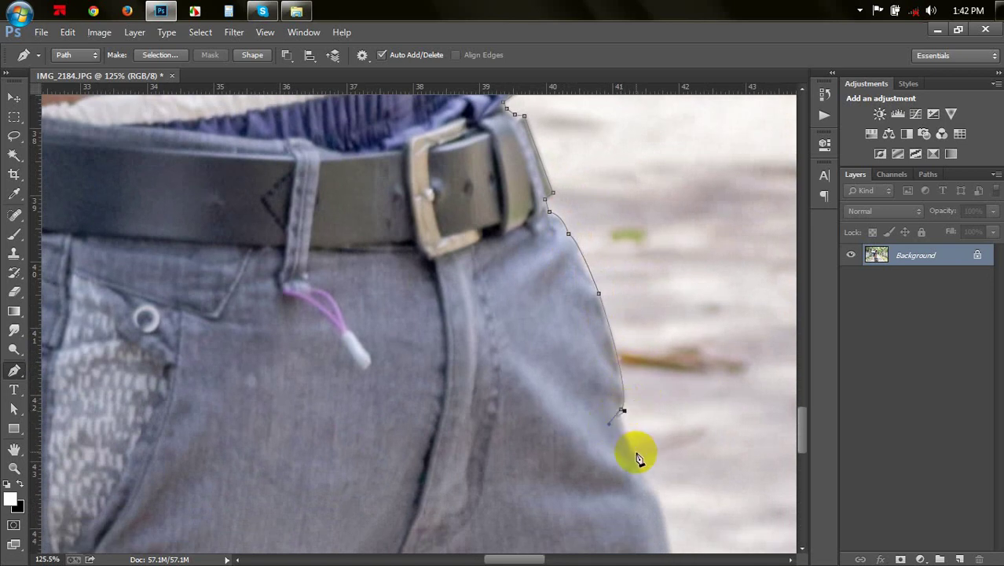
left_click(620, 409, "alt")
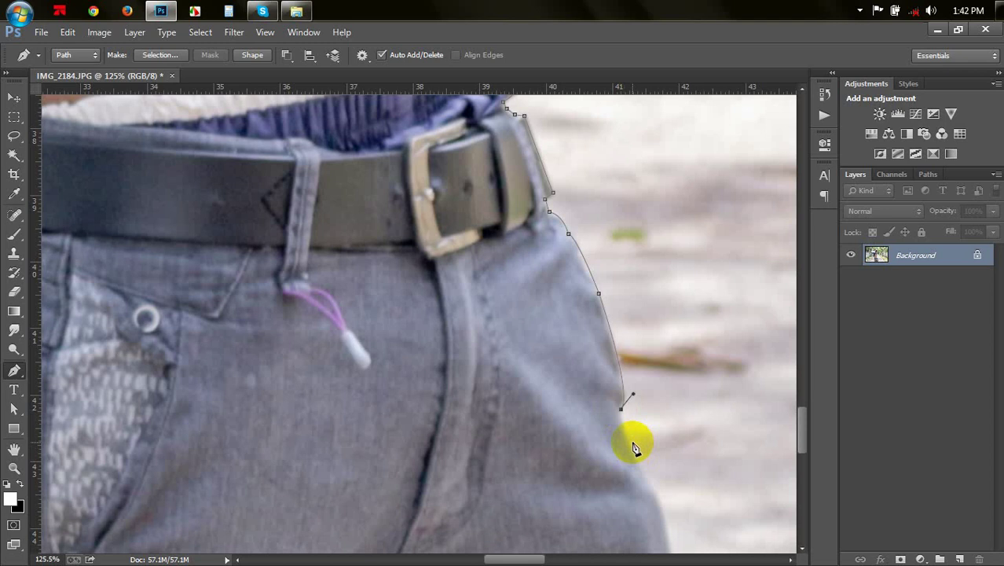
Add a corner anchor along the leg's outer edge and extend the outline down the thigh
scroll(634, 448, "down", 3)
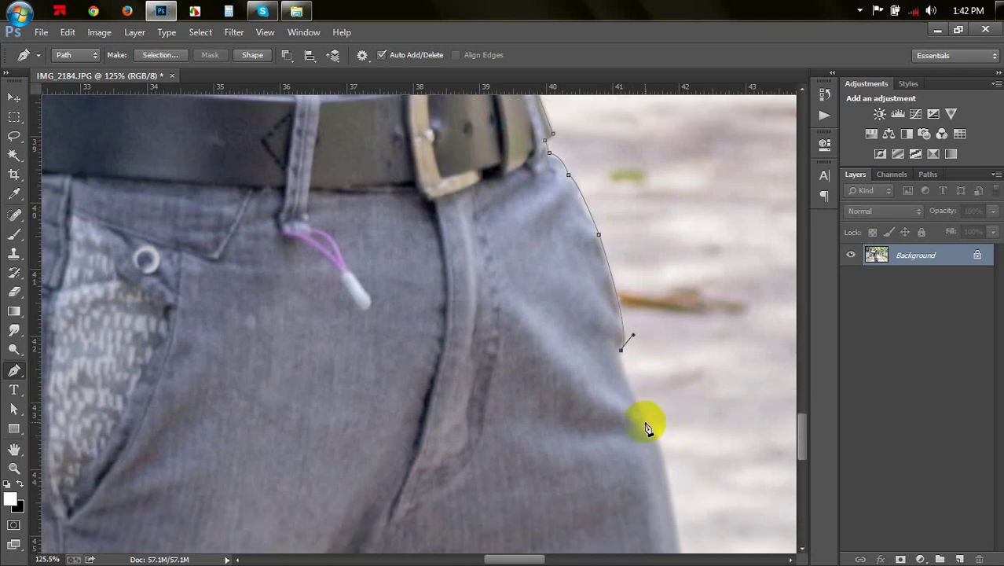
left_click_drag(649, 425, 683, 497)
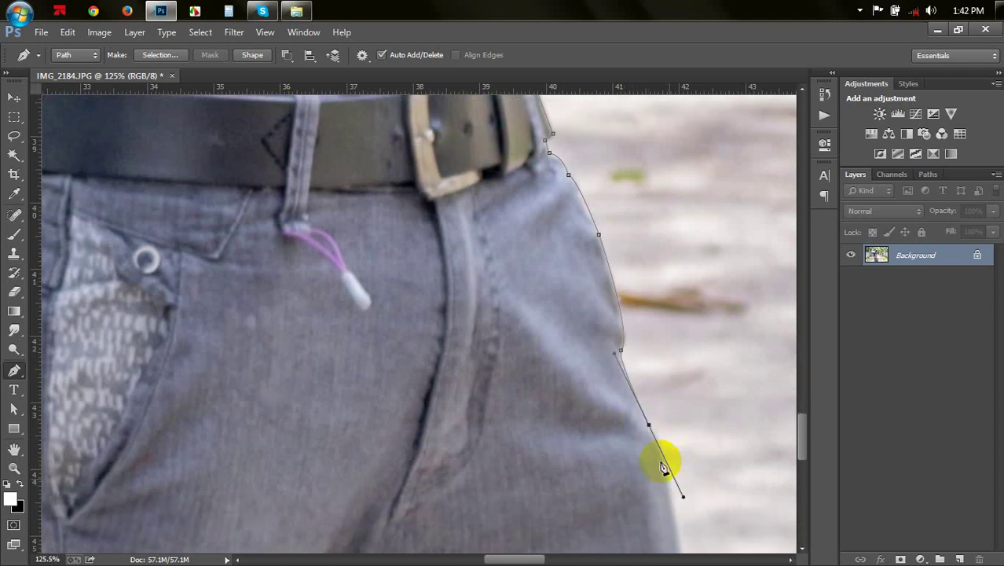
left_click(649, 425, "alt")
scroll(652, 430, "down", 2)
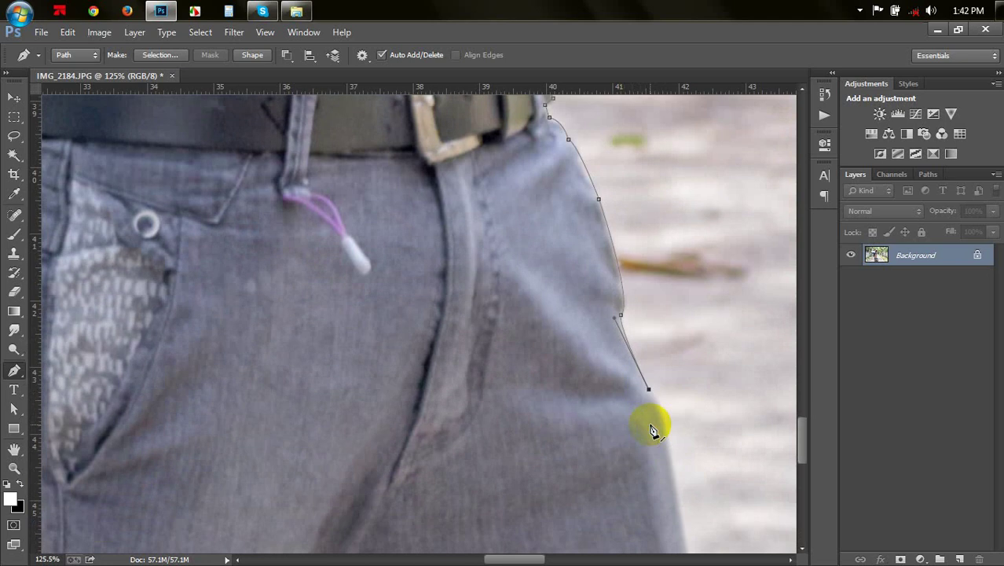
scroll(657, 426, "down", 2)
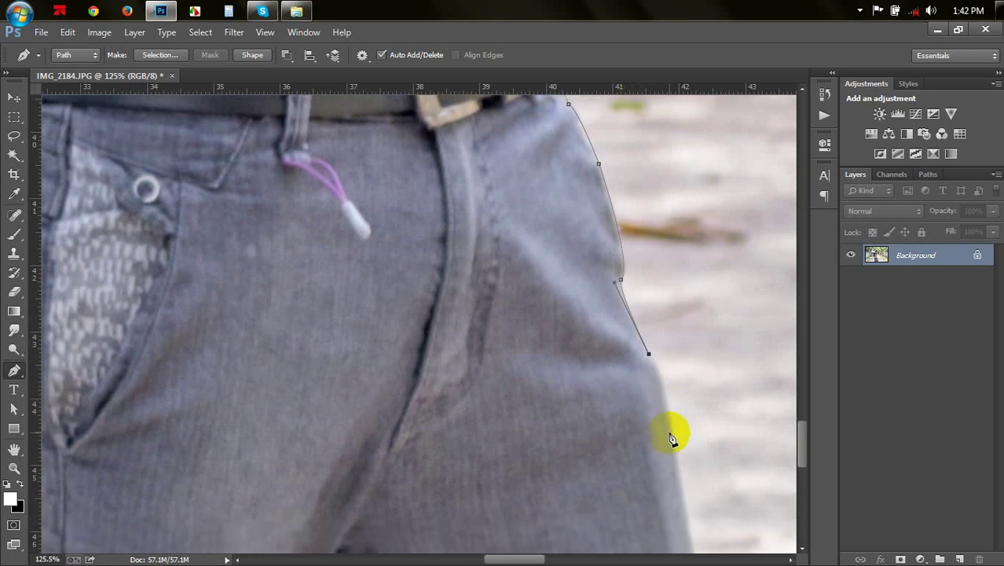
scroll(673, 432, "down", 2)
scroll(685, 455, "down", 2)
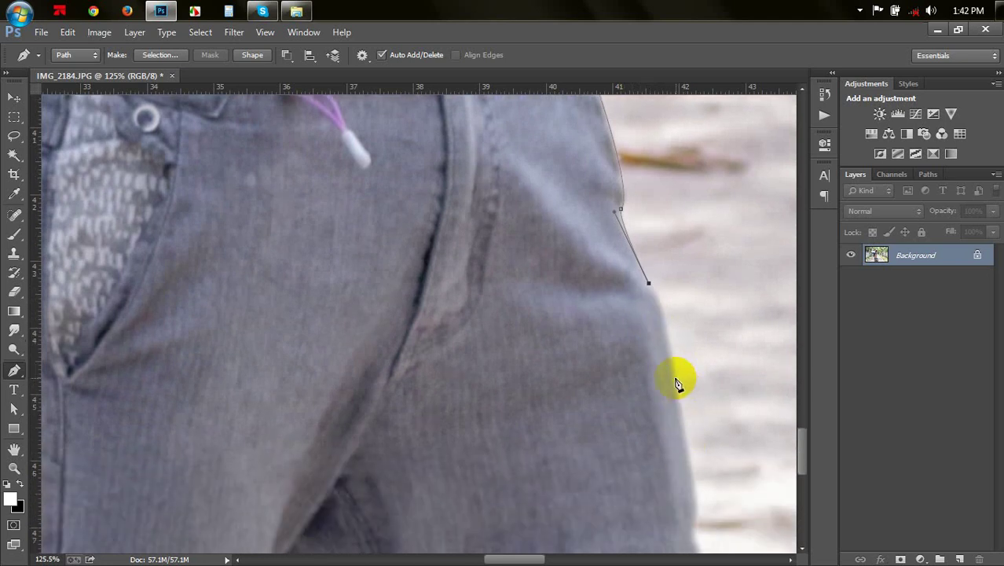
left_click_drag(673, 377, 687, 452)
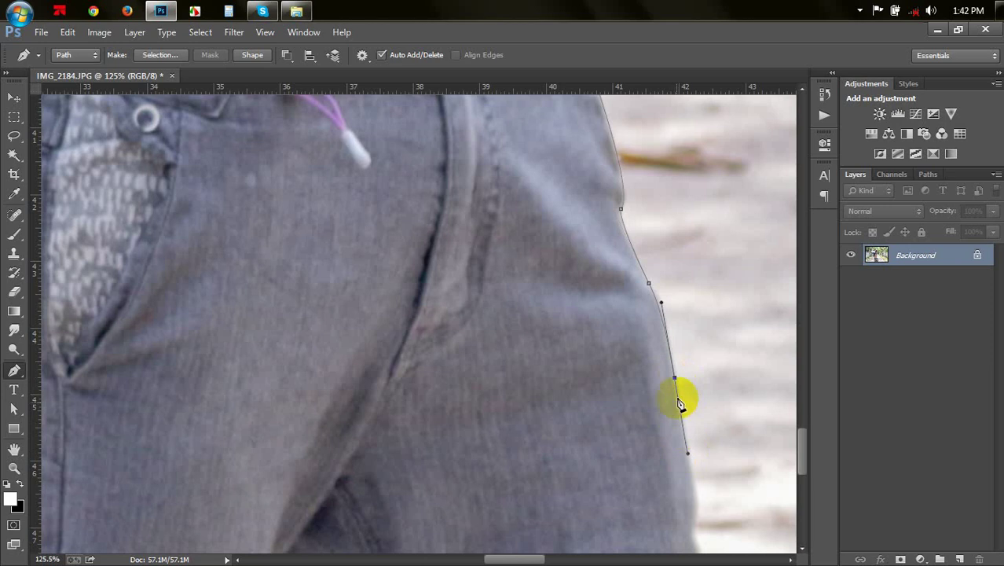
Continue down the outer leg with a sharp corner, a straight segment and a curve toward the knee
scroll(677, 381, "down", 3)
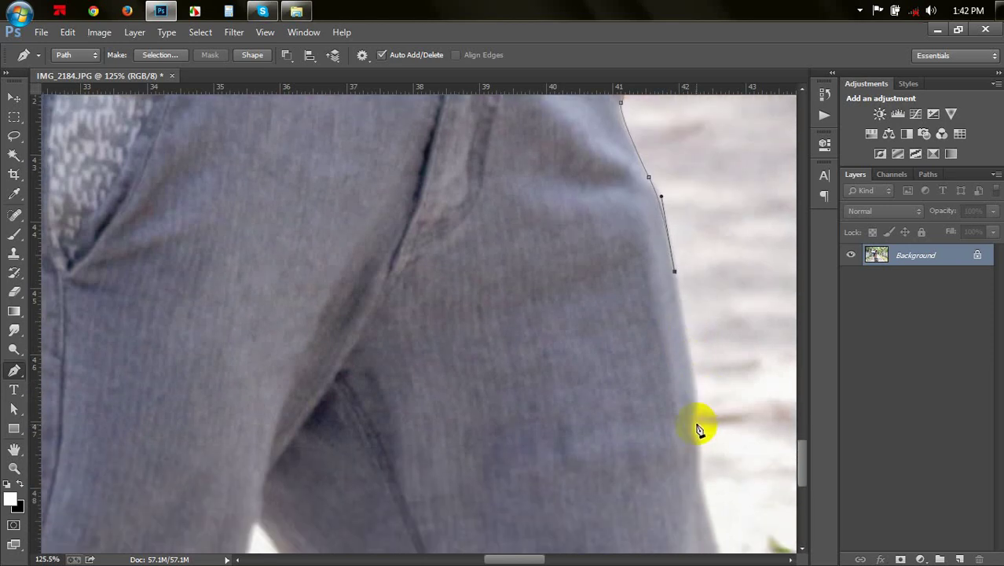
left_click_drag(694, 416, 684, 430)
left_click(694, 418, "alt")
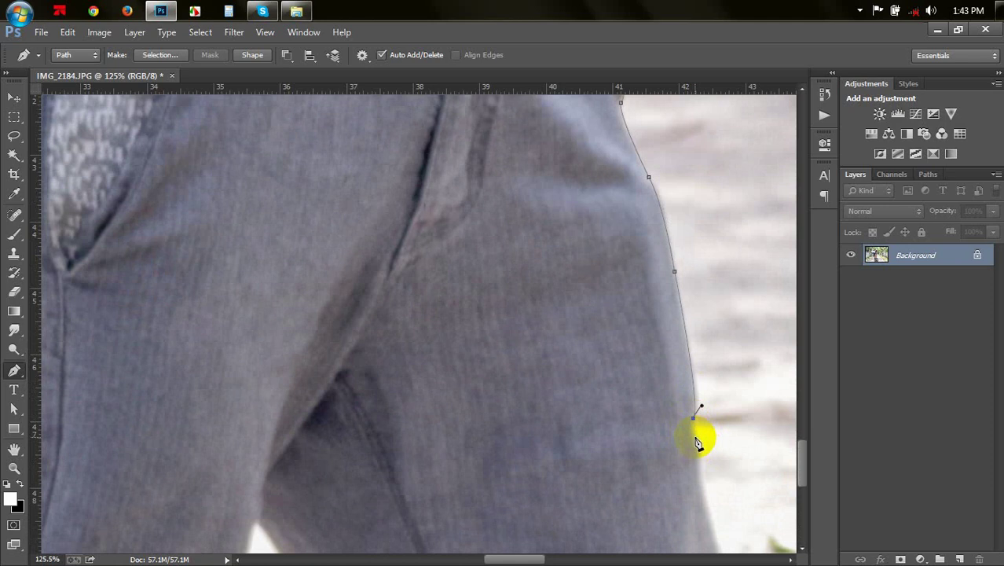
left_click(695, 437)
scroll(703, 456, "down", 2)
left_click_drag(712, 465, 725, 493)
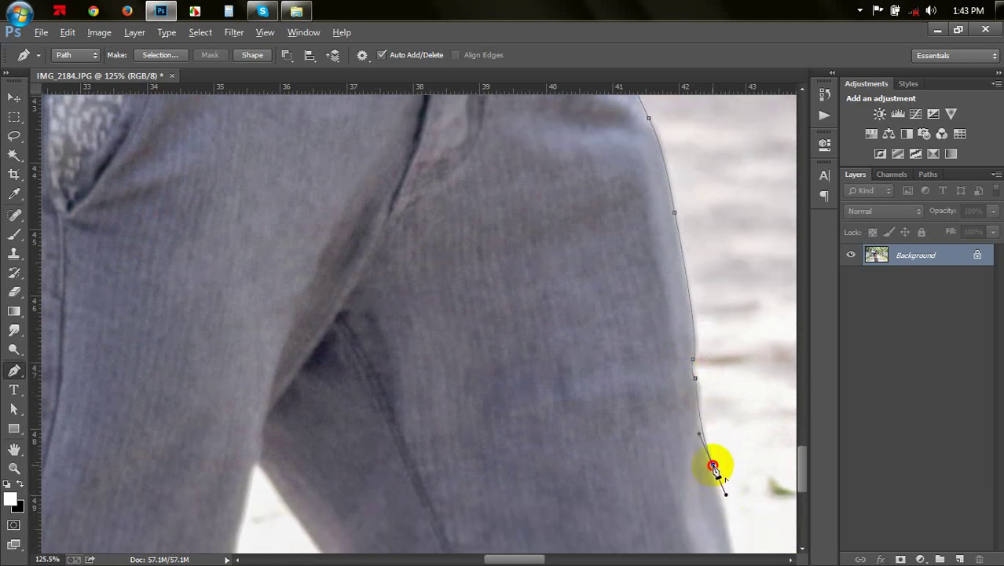
scroll(714, 471, "down", 2)
Extend the pen outline to the photo's bottom edge with a corner point and run it along the bottom
scroll(715, 471, "down", 1)
scroll(707, 459, "down", 2)
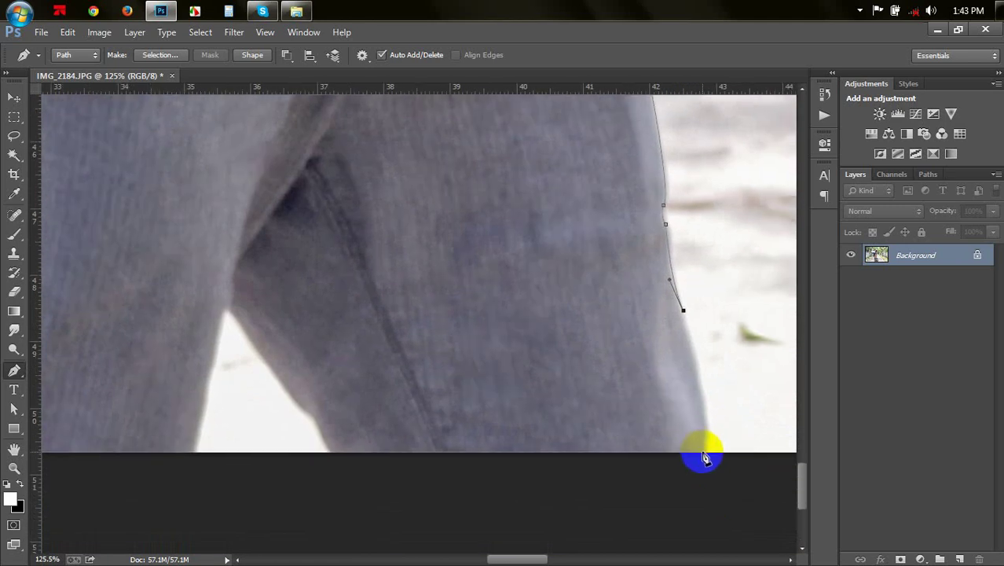
left_click_drag(701, 454, 688, 475)
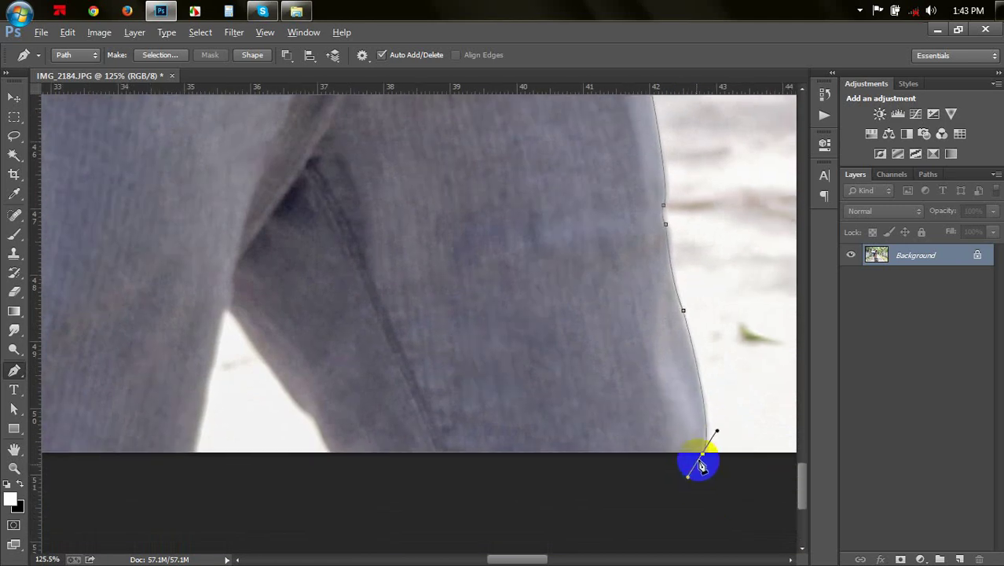
left_click(702, 454, "alt")
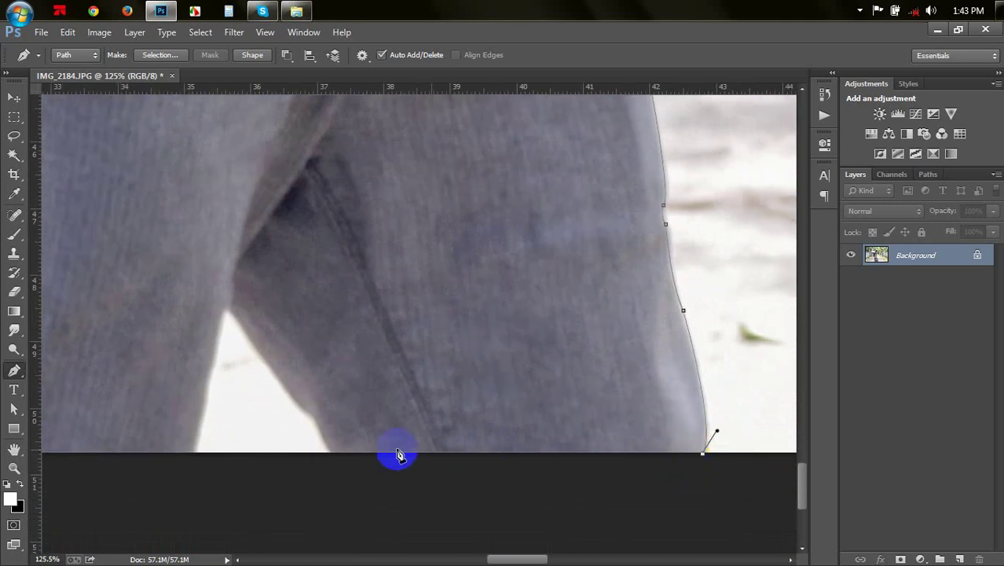
left_click(331, 453)
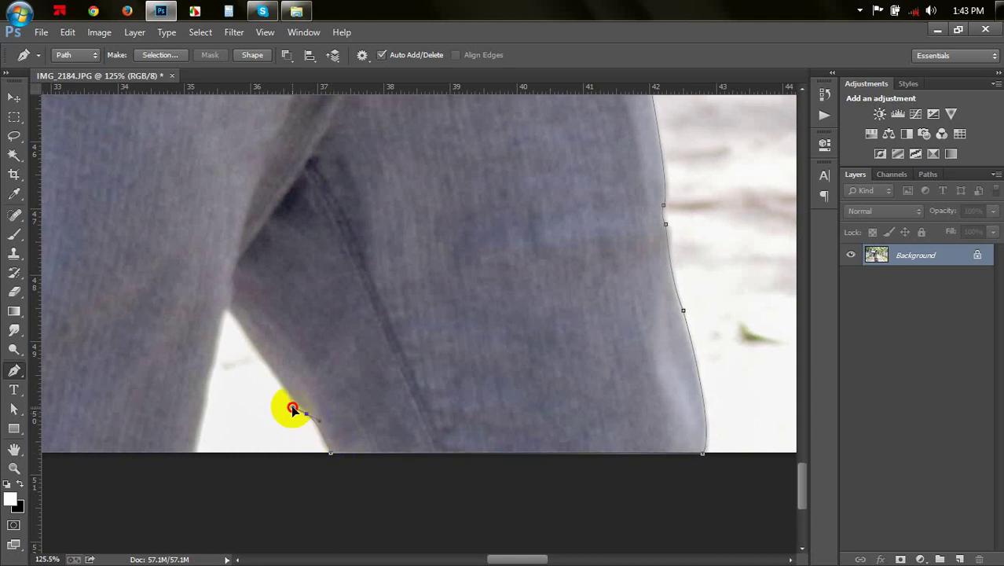
Trace the inner legs and crotch with curved and corner points, then close the path at the bottom
left_click(298, 406)
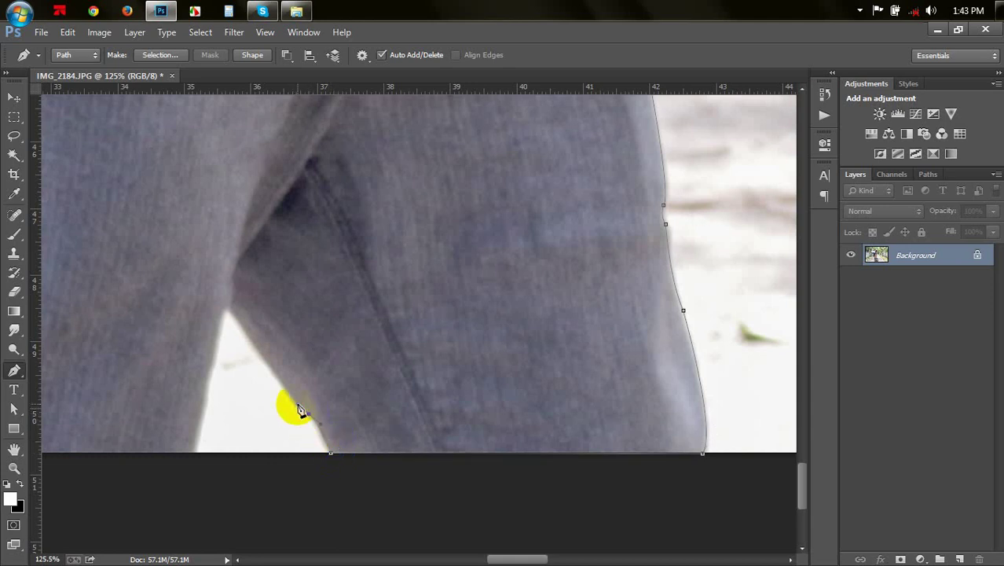
left_click_drag(300, 408, 311, 419)
left_click(228, 308)
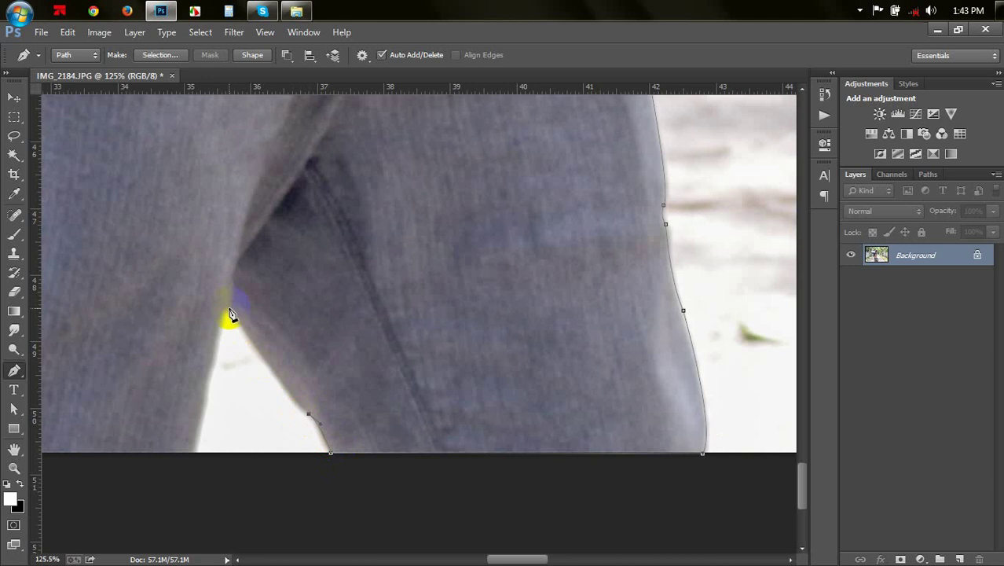
left_click_drag(228, 308, 167, 215)
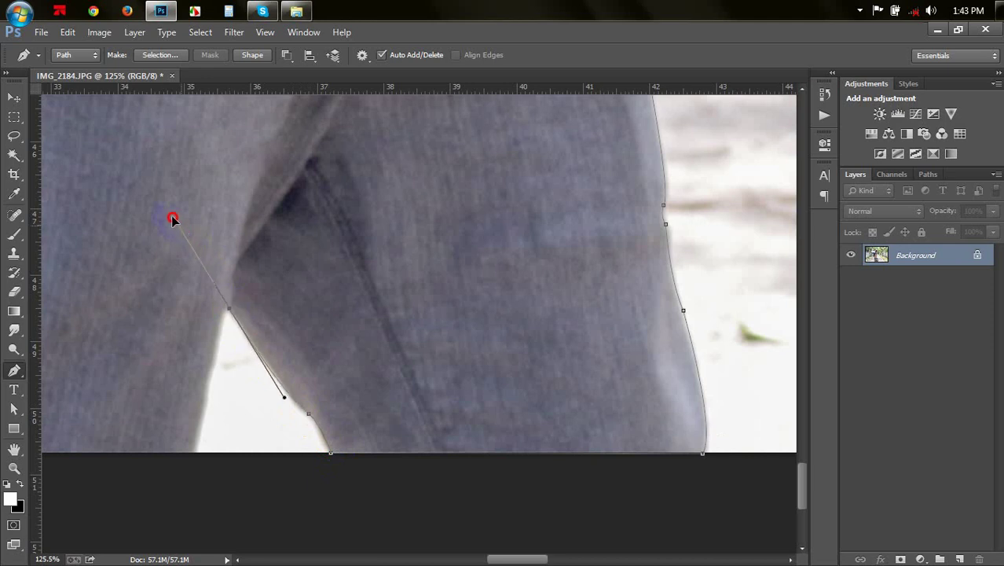
left_click(228, 311, "alt")
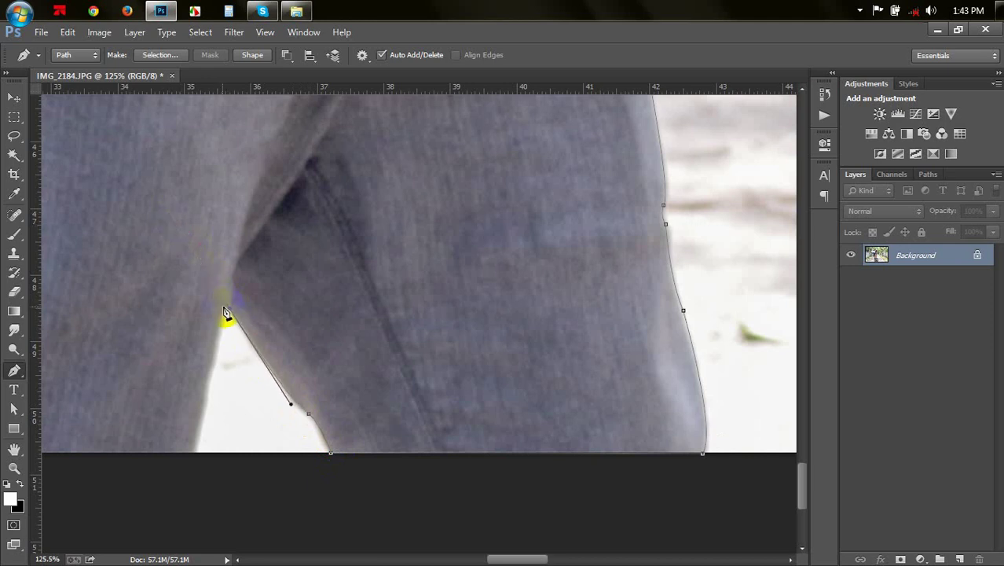
left_click_drag(195, 449, 185, 473)
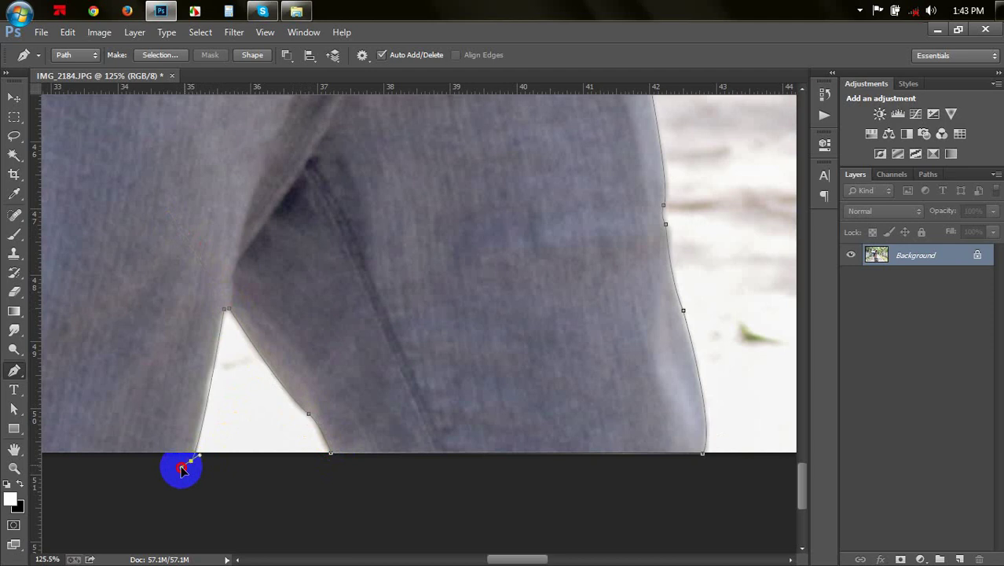
left_click_drag(231, 419, 663, 444)
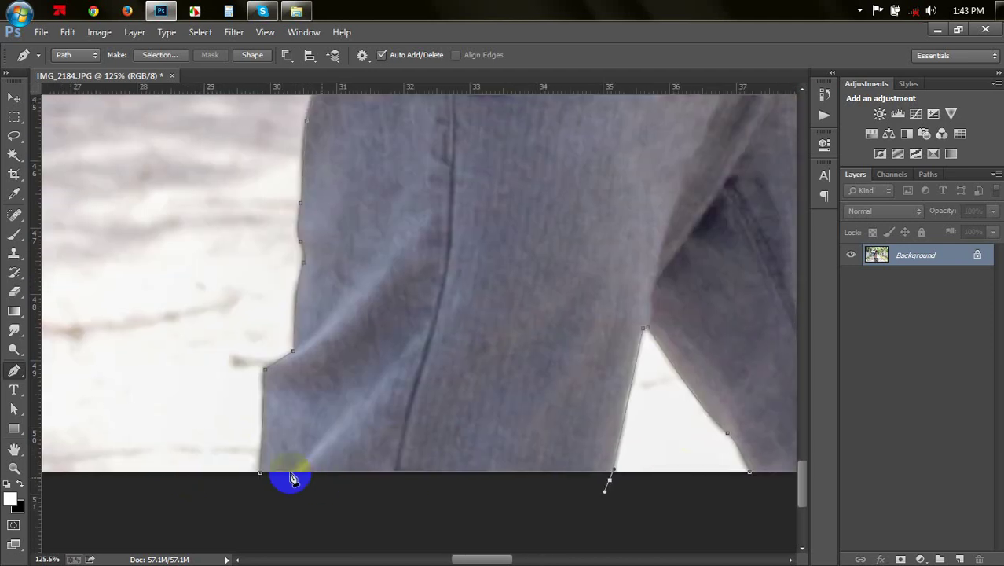
left_click(265, 475)
Zoom out and convert the closed path into a selection around the man
key("ctrl+minus")
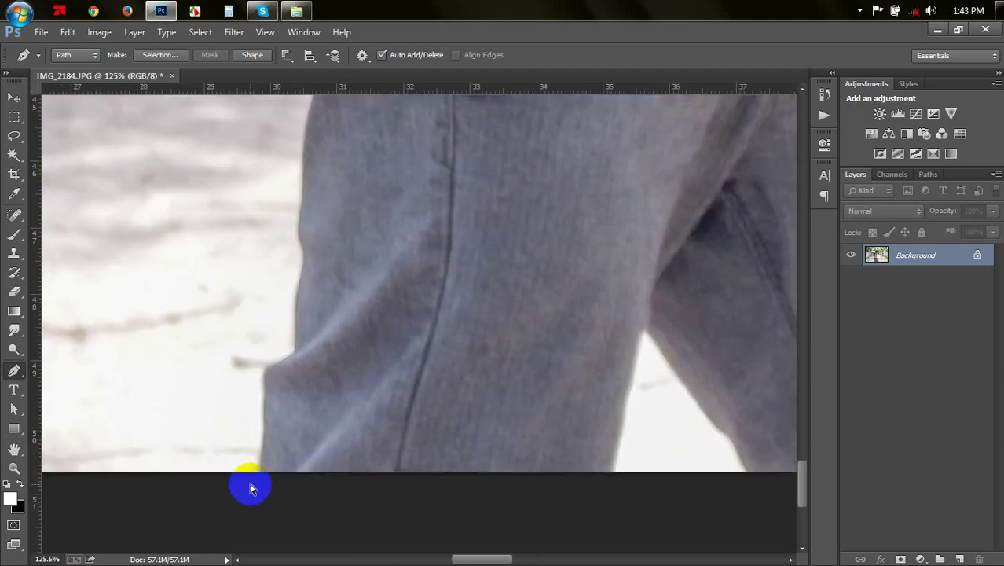
key("ctrl+minus")
key("ctrl+minus")
key("ctrl+minus")
key("ctrl+minus")
key("ctrl+minus")
key("ctrl+Return")
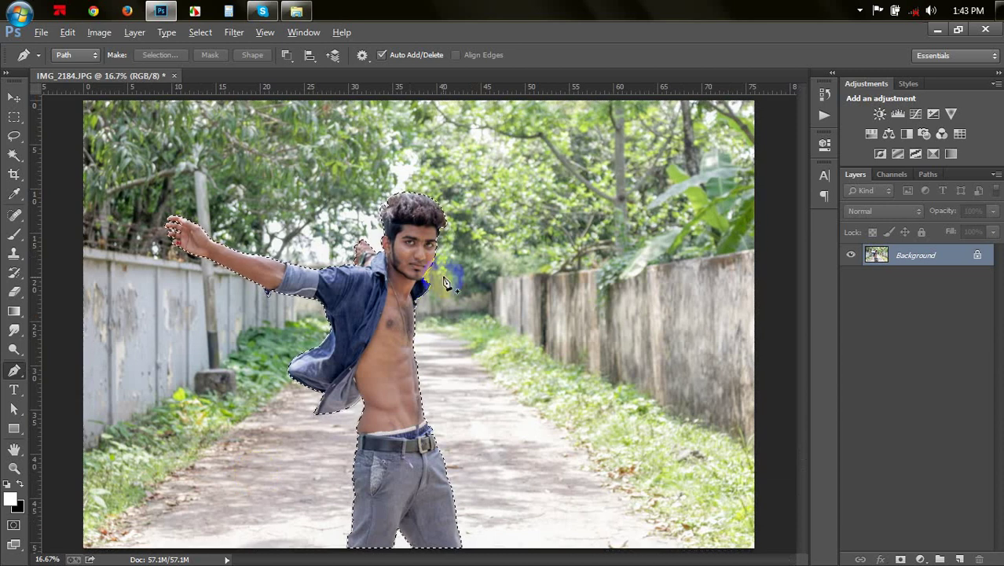
key("ctrl+shift+i")
left_click(13, 116)
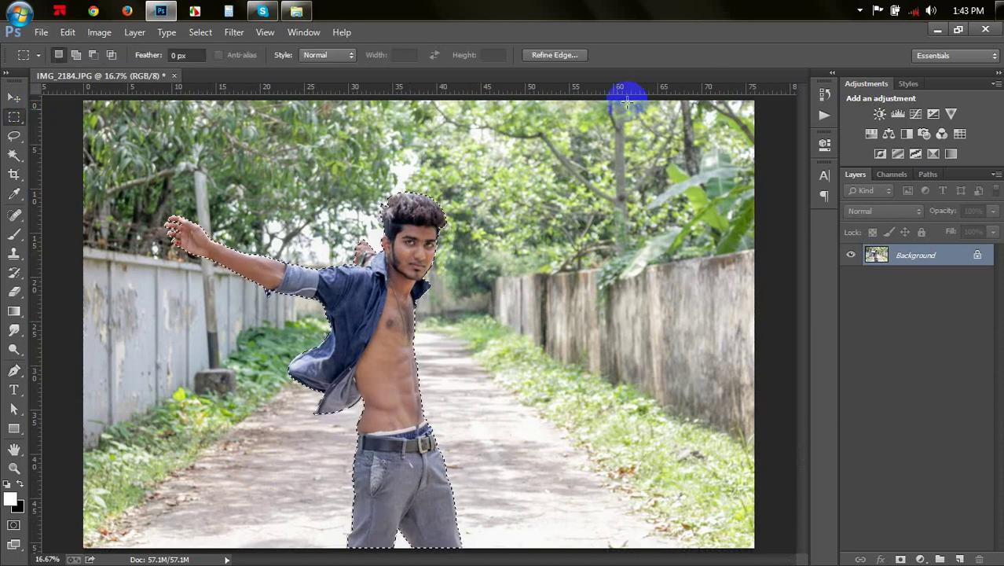
Brush the top and left hair edges in Refine Edge and apply a 0.9 px radius
left_click(575, 61)
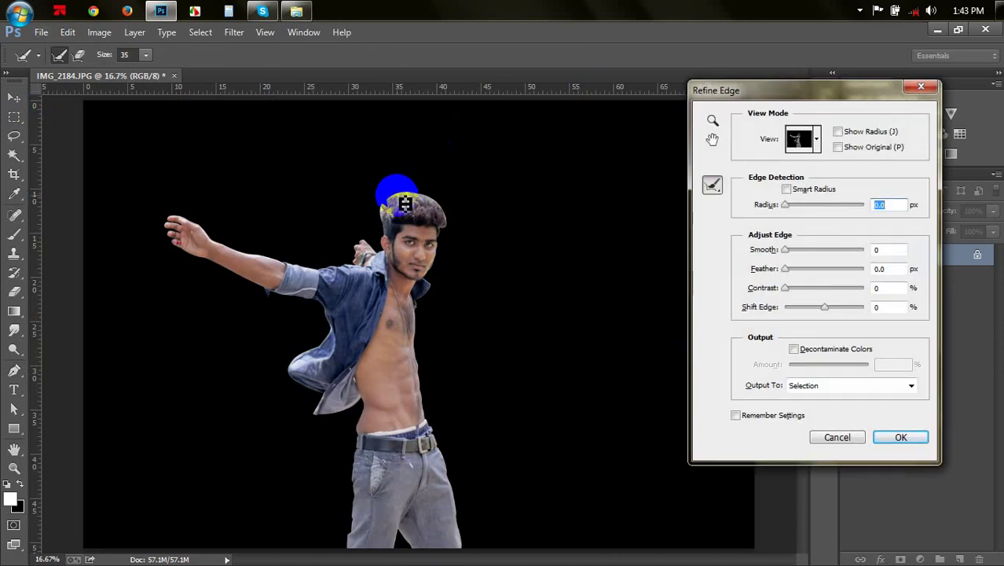
left_click_drag(404, 203, 433, 227)
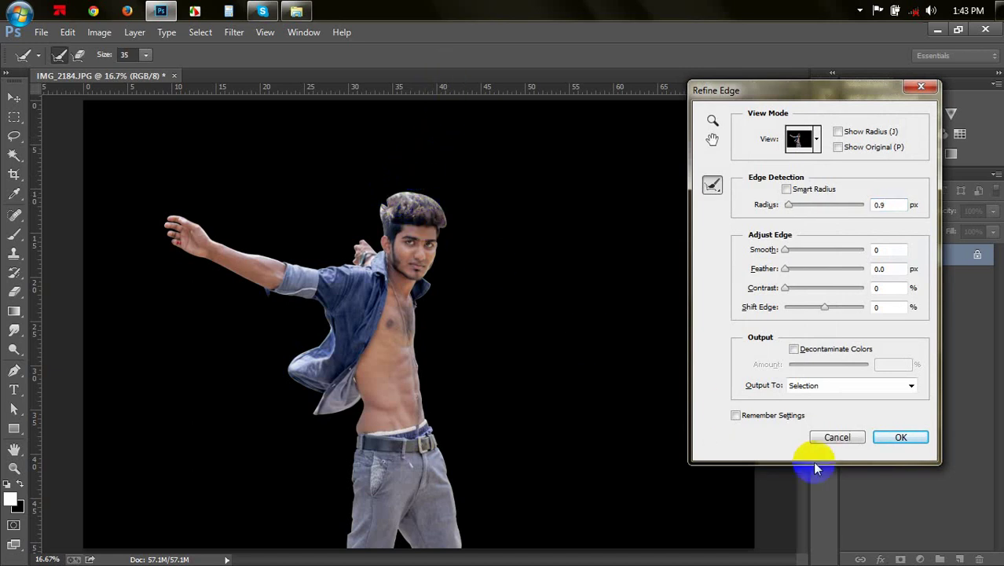
left_click_drag(376, 209, 408, 228)
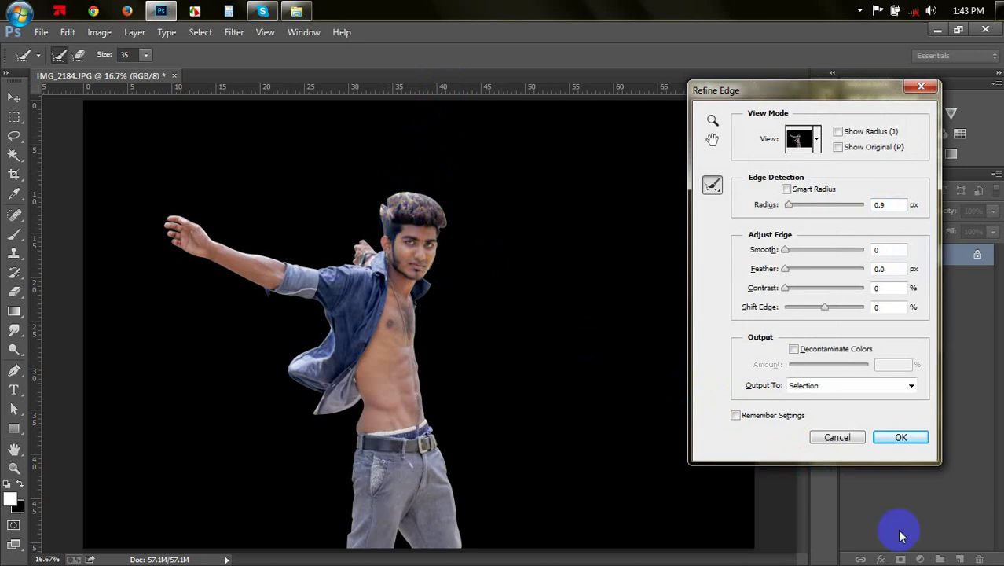
left_click(883, 437)
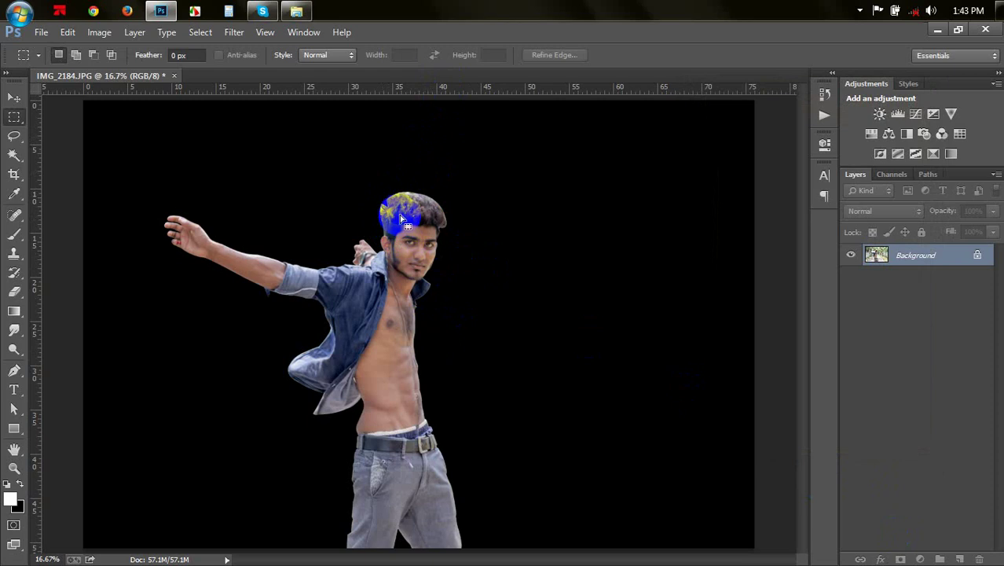
Brush the hair edges by both ears and the top in Refine Edge, setting Shift Edge to -23
scroll(421, 218, "up", 5)
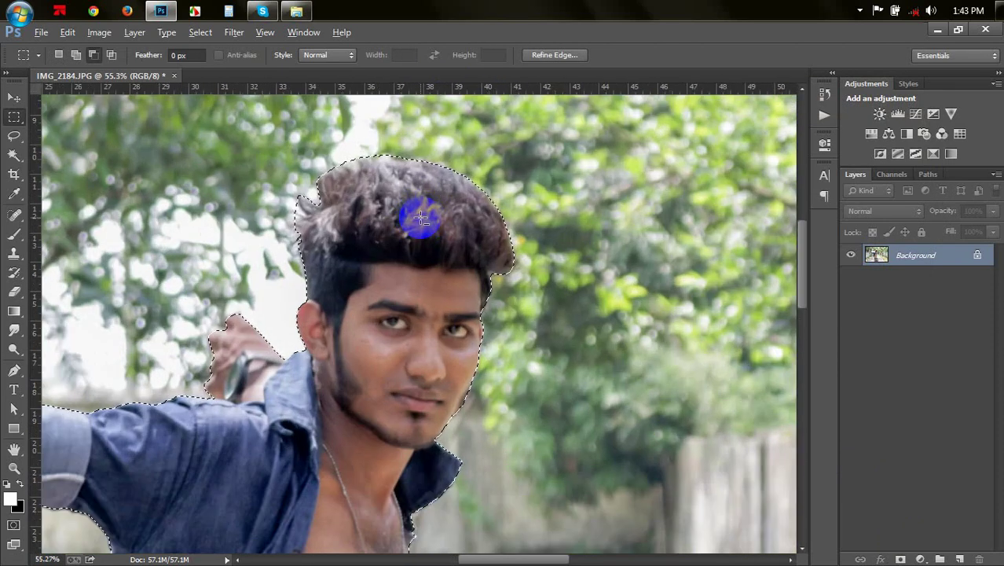
left_click(544, 56)
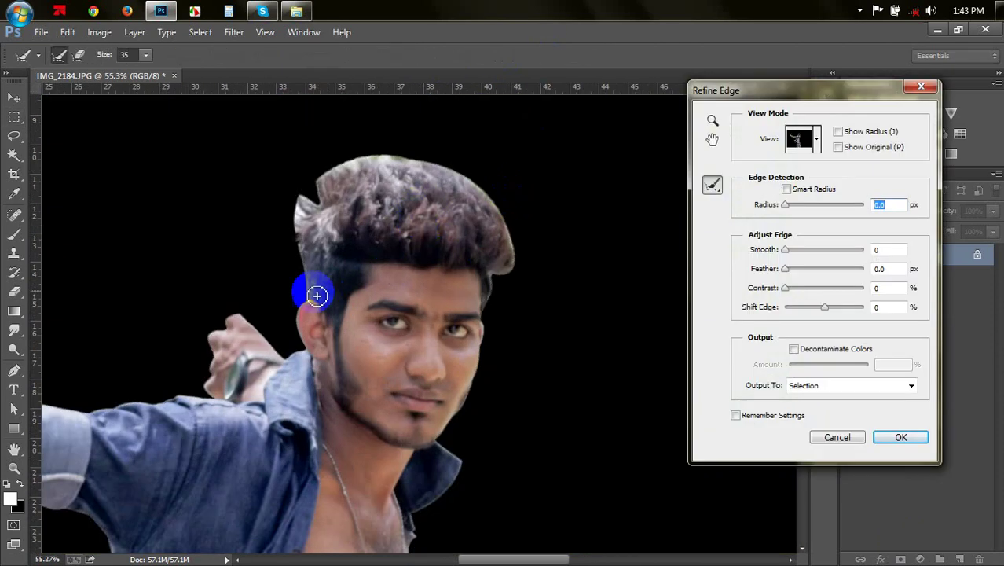
left_click_drag(307, 297, 310, 197)
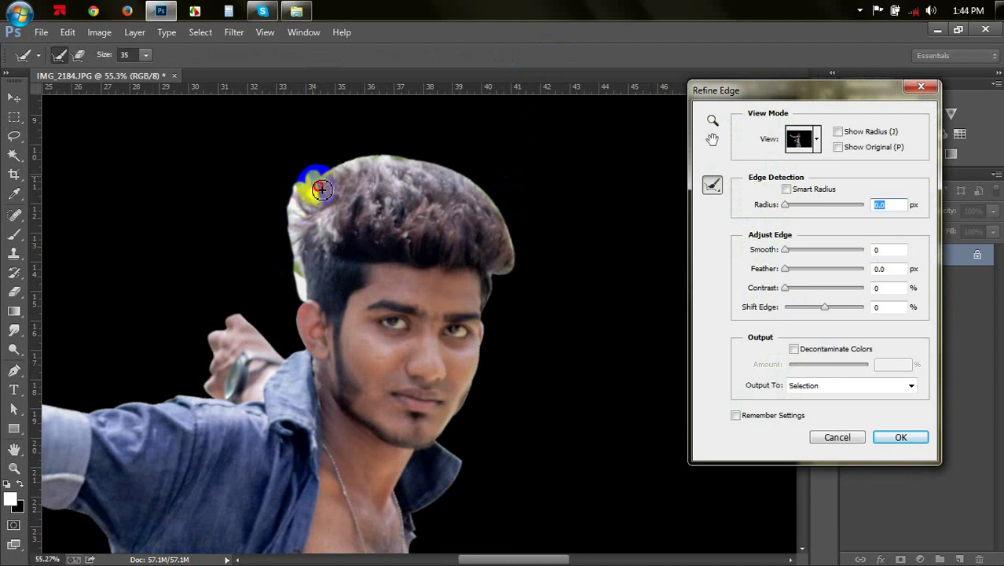
mouse_move(321, 205)
left_mouse_down()
mouse_move(314, 161)
mouse_move(355, 167)
mouse_move(396, 152)
mouse_move(443, 172)
mouse_move(476, 167)
mouse_move(510, 233)
mouse_move(512, 271)
left_mouse_up()
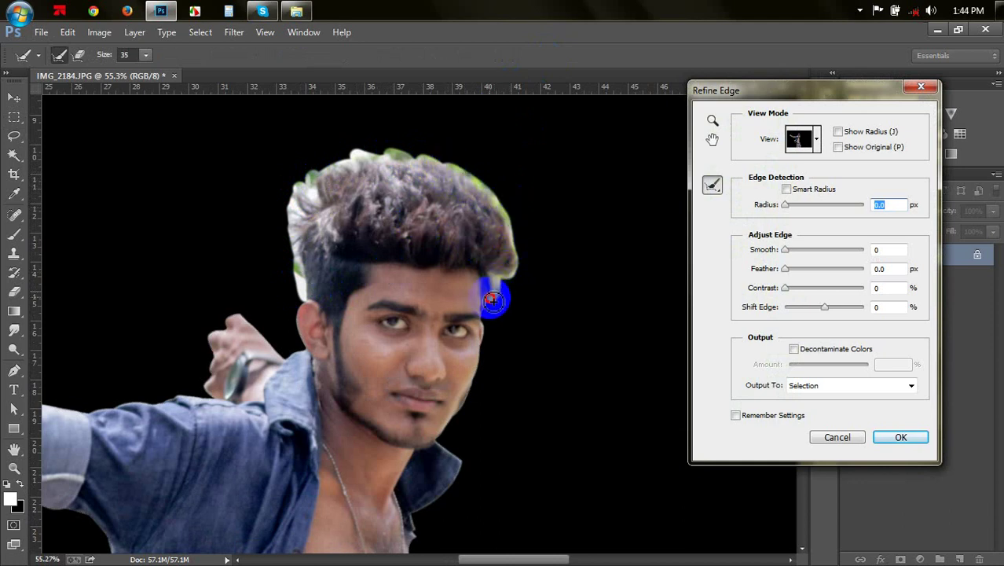
left_click_drag(489, 312, 521, 330)
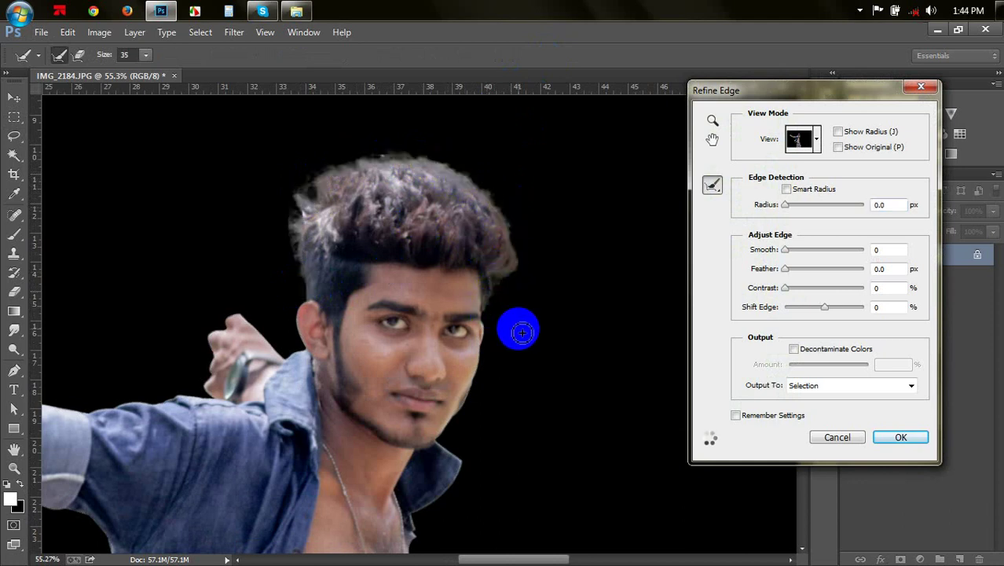
left_click_drag(825, 309, 814, 306)
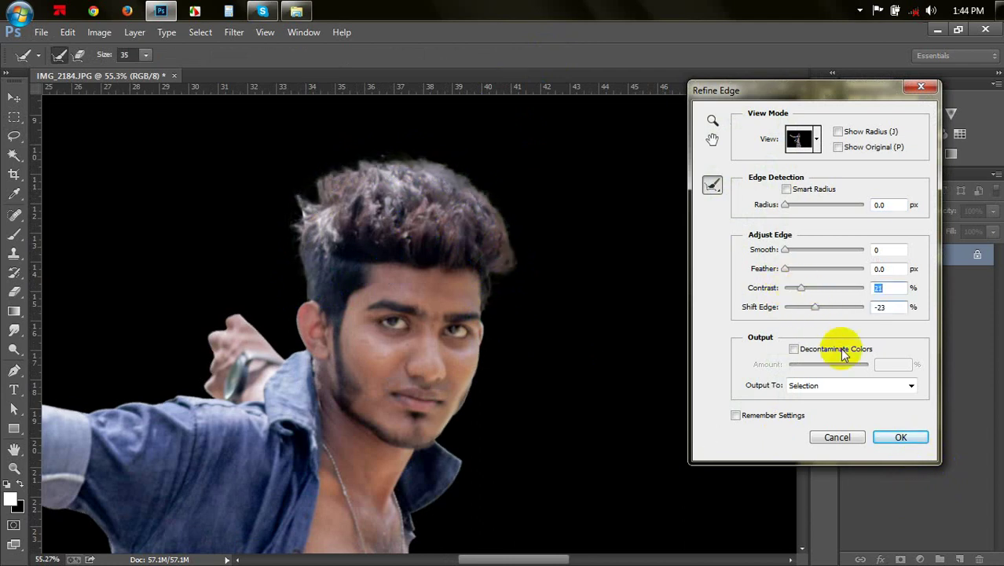
left_click(901, 437)
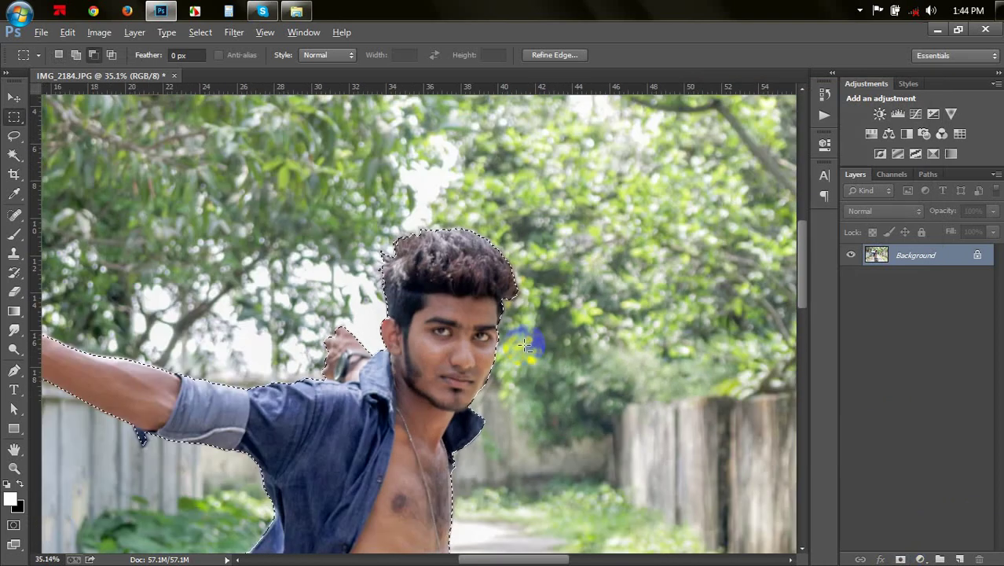
Add a layer mask to Layer 0 hiding the background, then centre the man's face in view
scroll(449, 298, "down", 5)
scroll(449, 298, "up", 2)
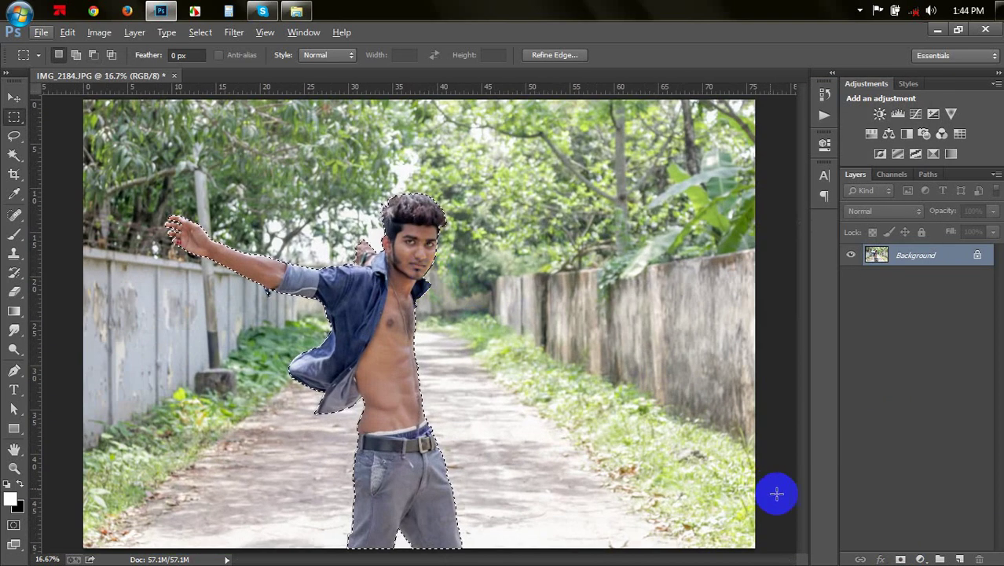
left_click(901, 559)
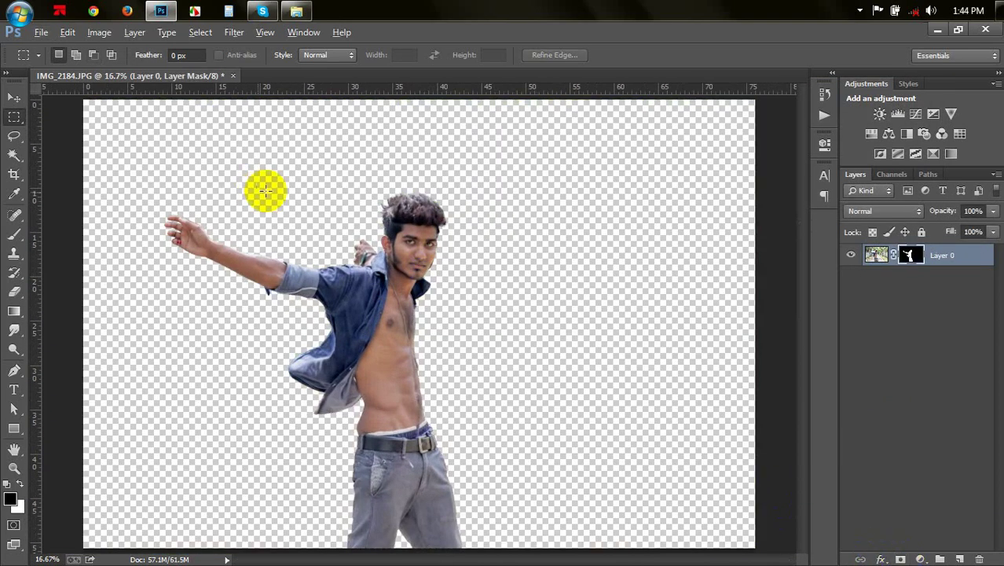
scroll(338, 170, "up", 2)
scroll(380, 185, "up", 3)
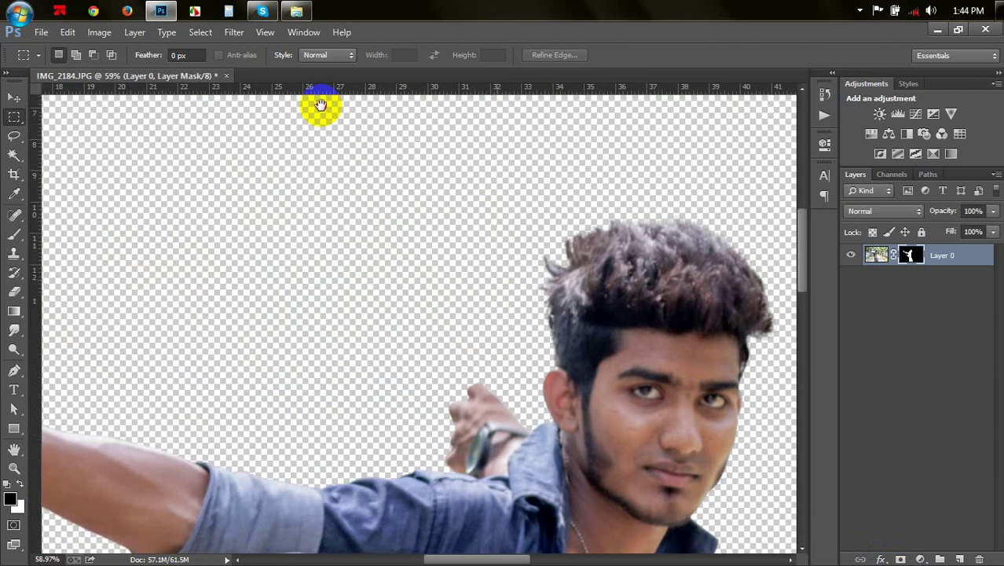
scroll(410, 232, "down", 5)
left_click_drag(410, 233, 472, 313)
scroll(575, 268, "up", 1)
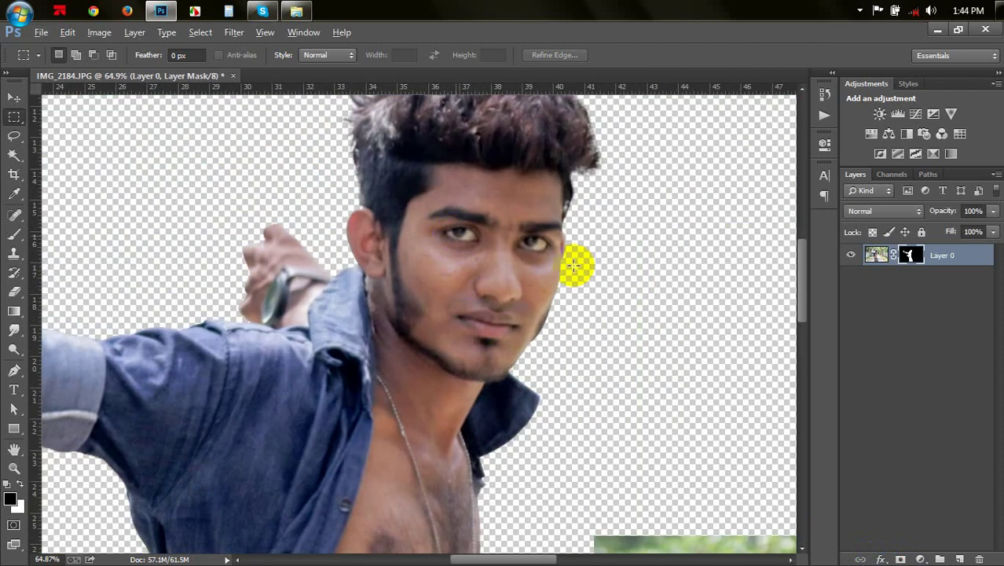
Select the Layer 0 image thumbnail and heal a couple of spots on the face
left_click(949, 254)
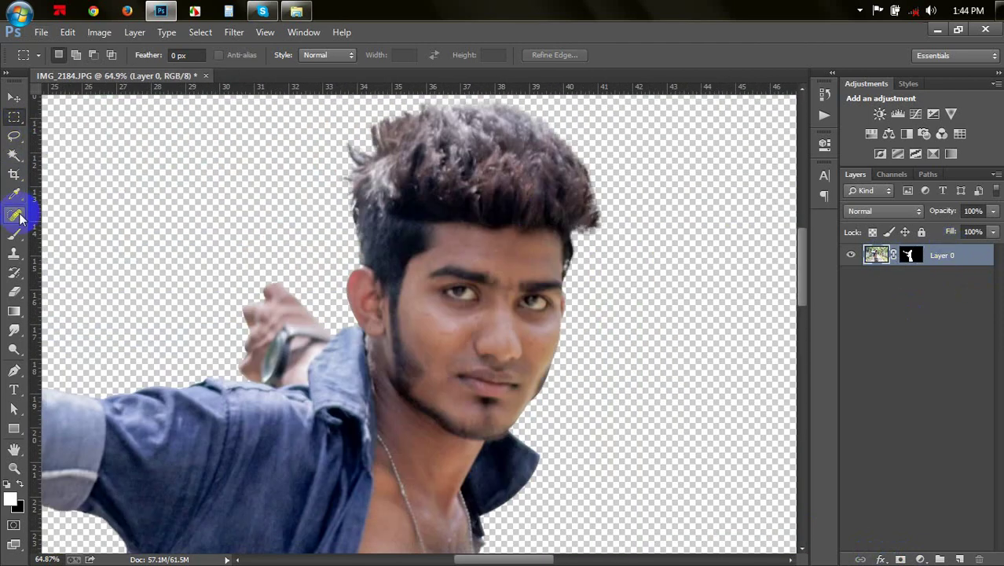
left_click_drag(14, 212, 67, 198)
left_click_drag(478, 302, 498, 325)
scroll(498, 324, "up", 3)
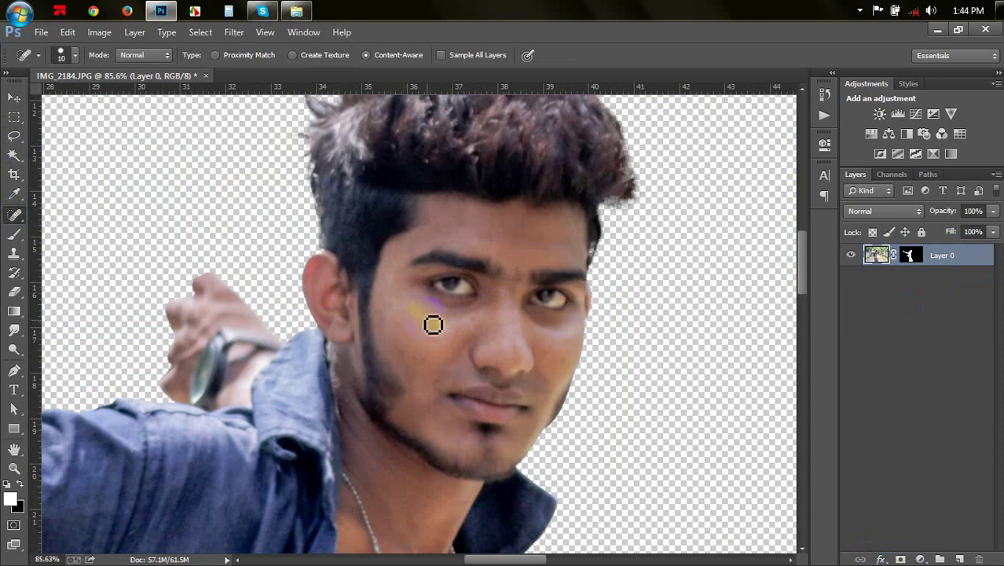
Heal blemishes near the left eye, on the nose and beside the mouth with a size-20 Spot Healing Brush
key("bracketright")
left_click(463, 279)
left_click(489, 242)
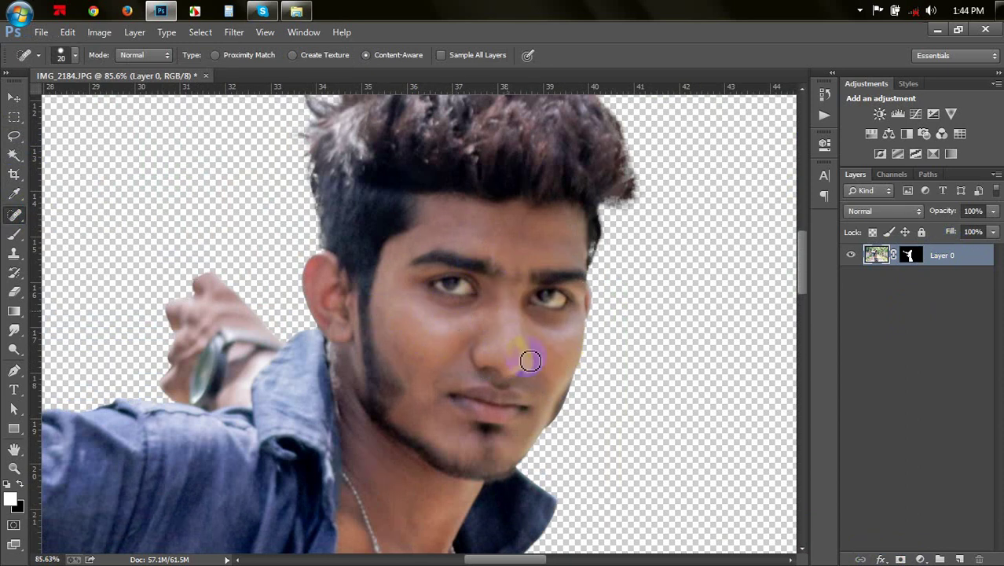
scroll(530, 359, "down", 1)
left_click(531, 388)
left_click(431, 359)
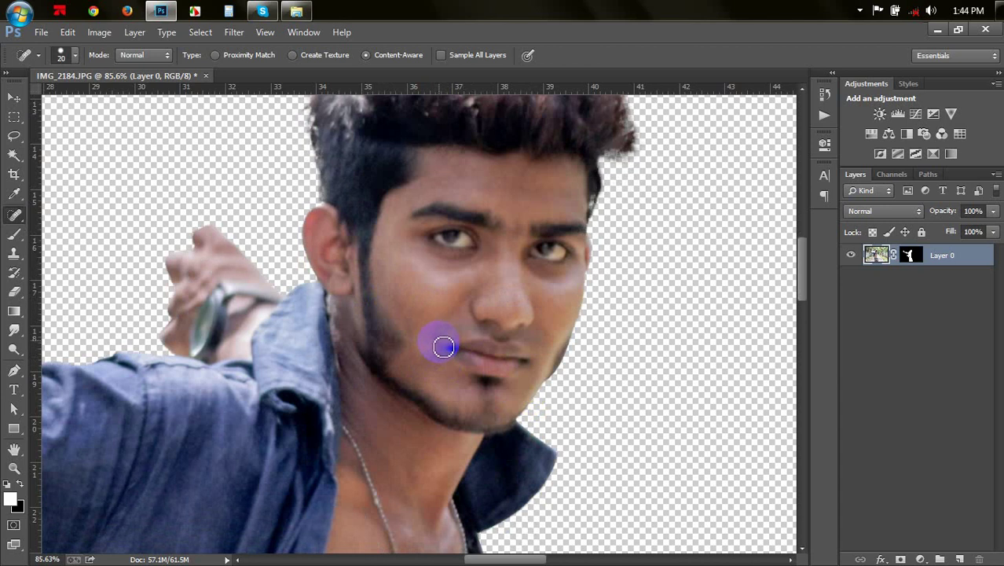
scroll(440, 347, "down", 2)
scroll(437, 337, "down", 2)
scroll(437, 336, "down", 2)
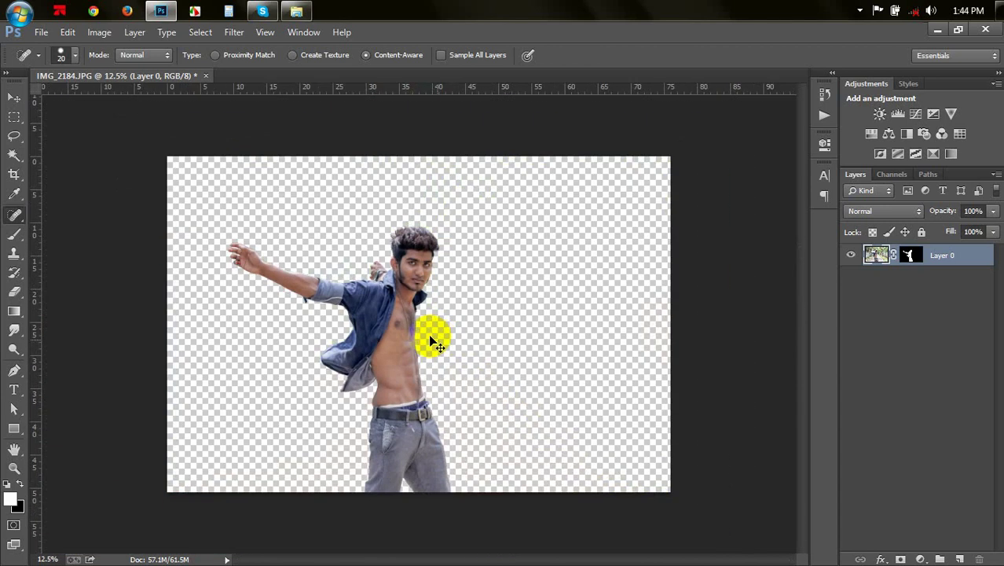
scroll(68, 180, "up", 1)
Shift the man about 90 px left, then crop the canvas wider on the right and shorter on top
left_click(14, 98)
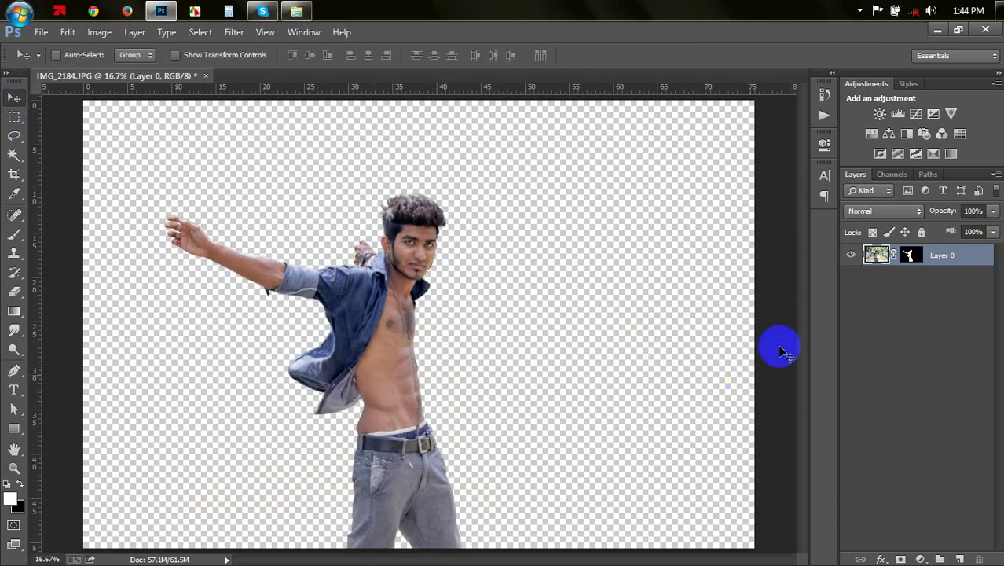
left_click_drag(466, 334, 395, 333)
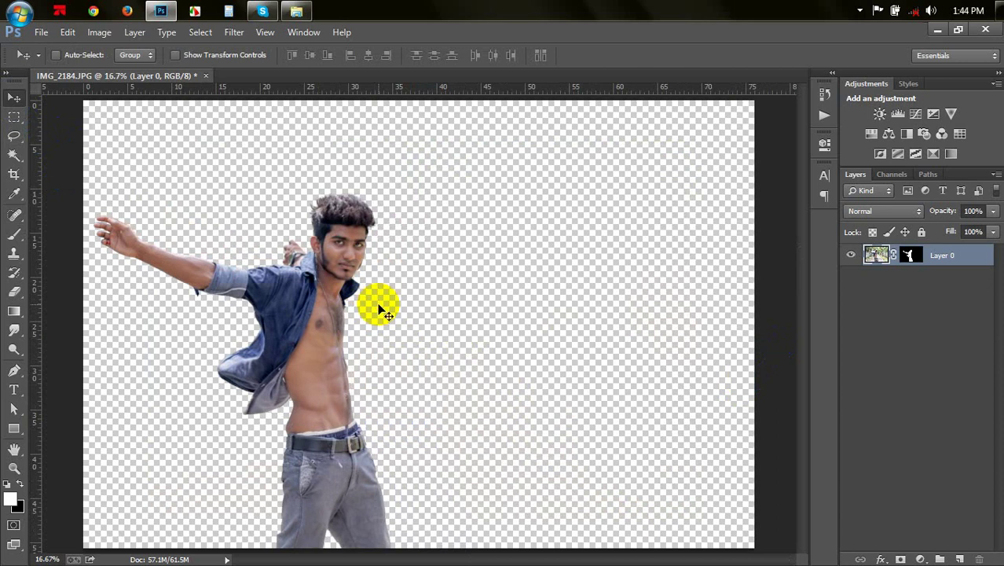
left_click(13, 175)
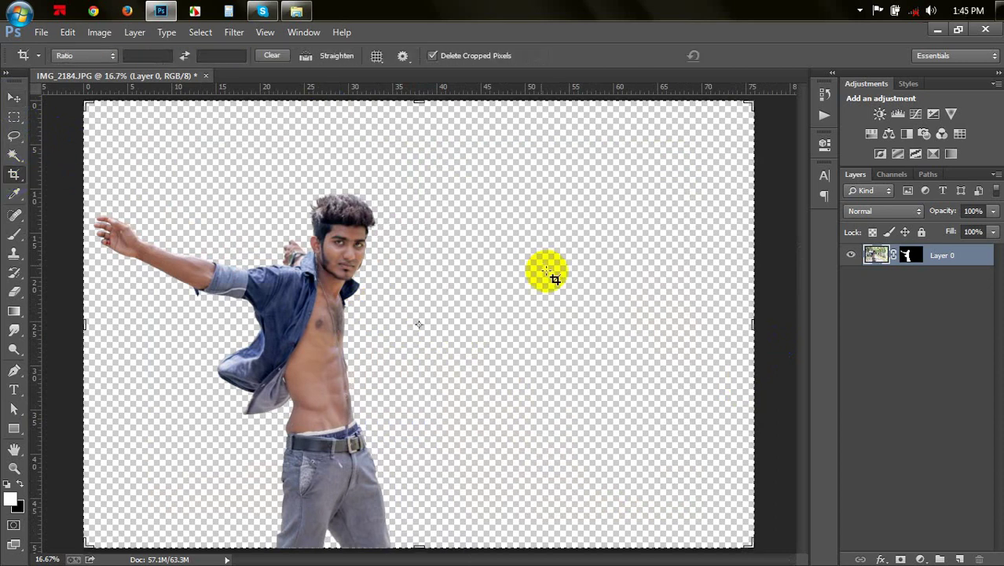
scroll(547, 282, "down", 1)
scroll(548, 284, "down", 1)
left_click_drag(666, 322, 746, 325)
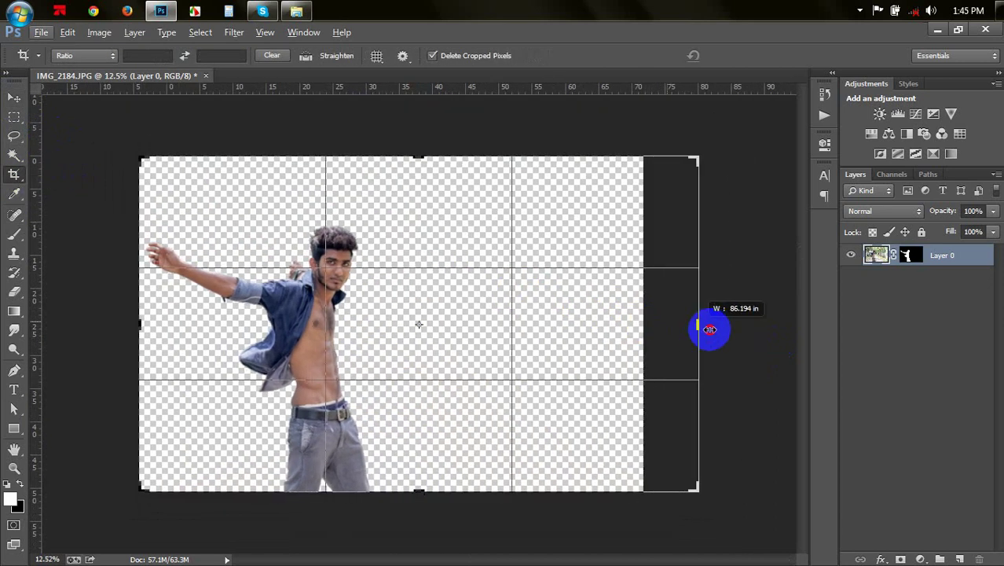
left_click_drag(416, 160, 421, 174)
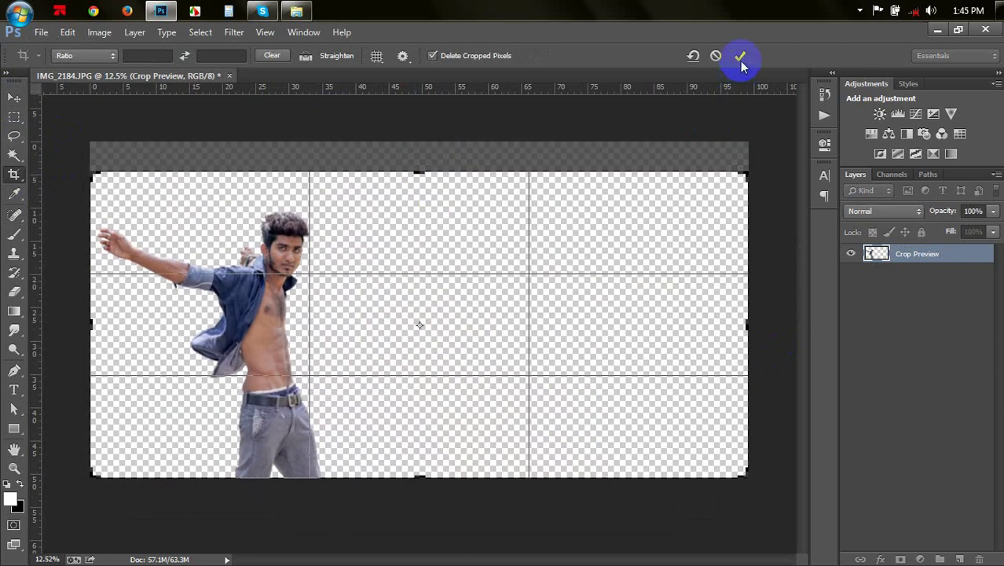
left_click(739, 55)
Nudge the man slightly right and save the document as IMG_2184.psd
left_click(21, 101)
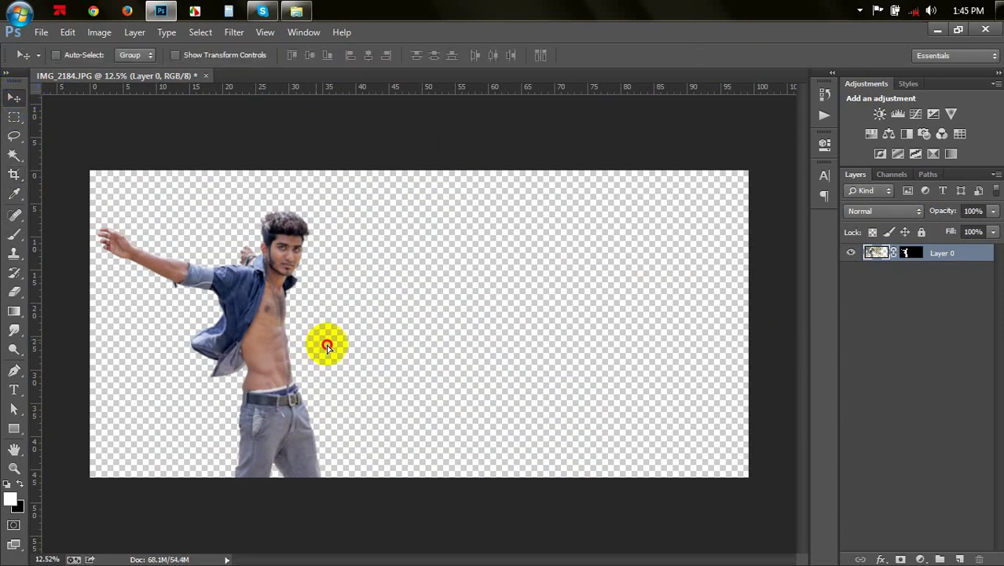
left_click_drag(327, 344, 346, 357)
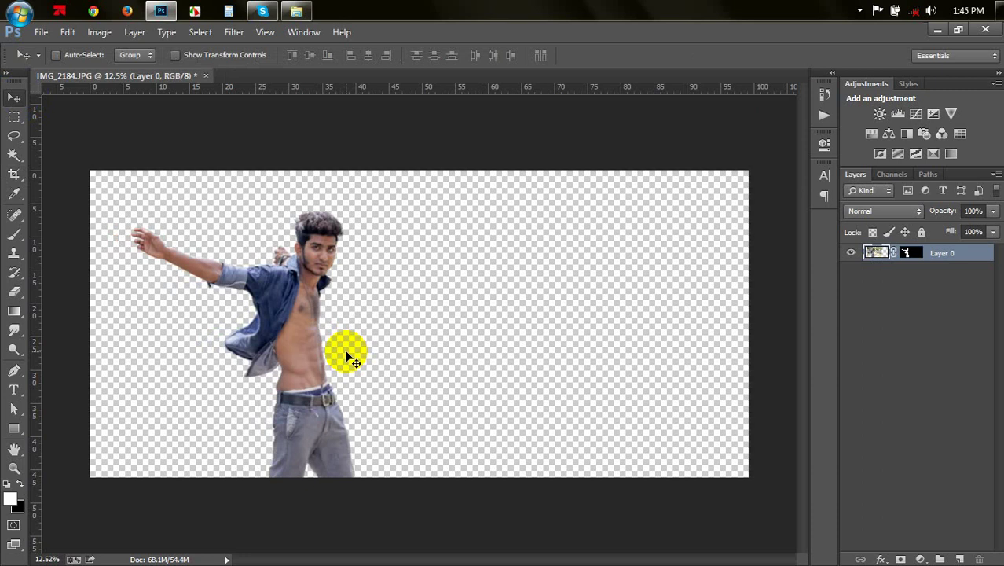
key("ctrl+shift+s")
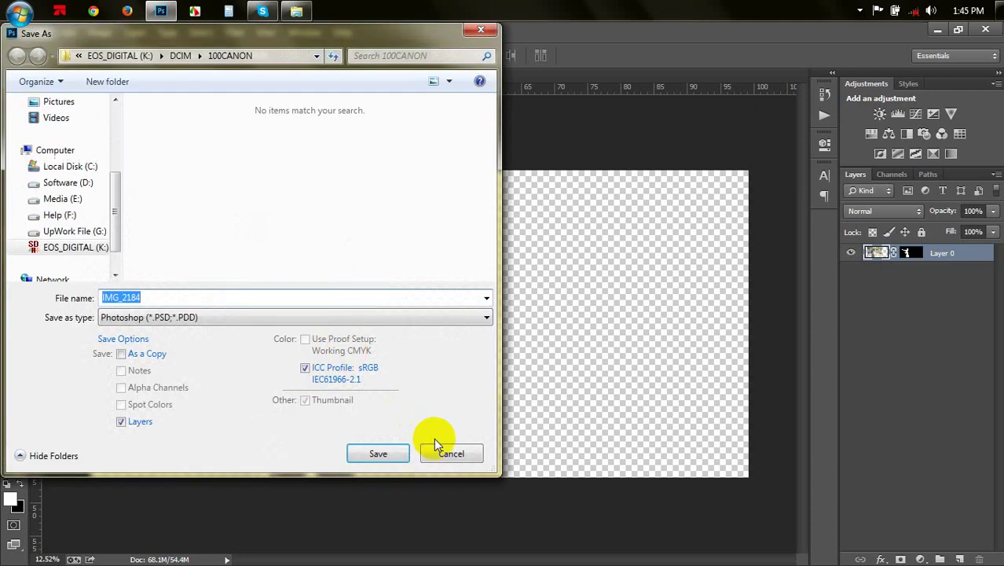
left_click(377, 450)
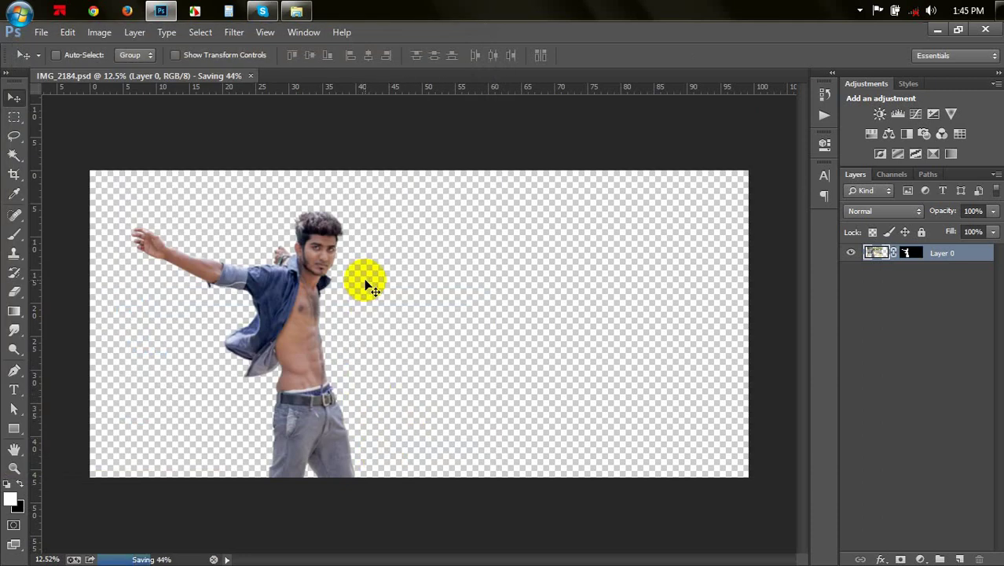
left_click(296, 11)
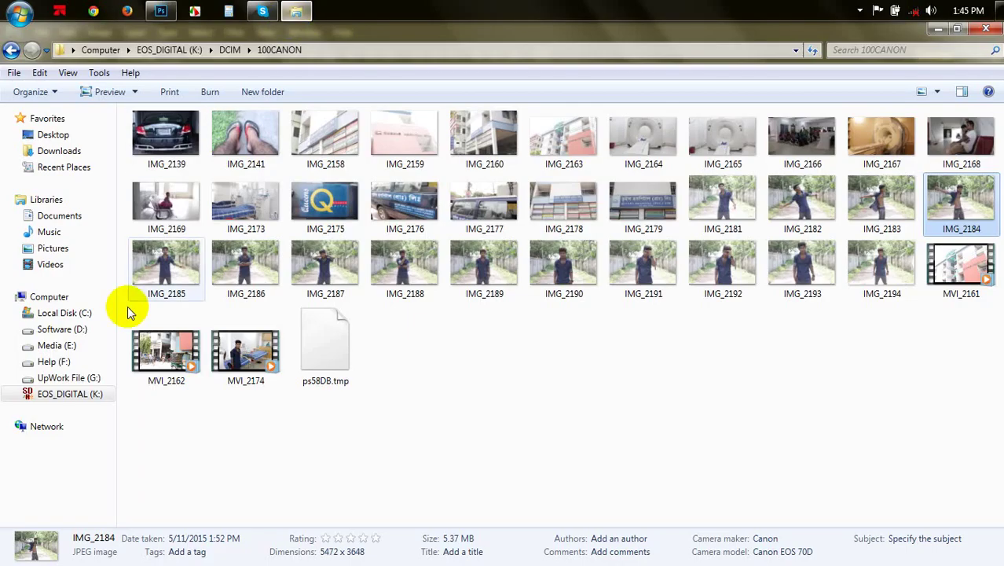
Open Help (F:) > Cloud Assets and preview the cloud_stock_18 and coastal_chaos sky photos
left_click(61, 361)
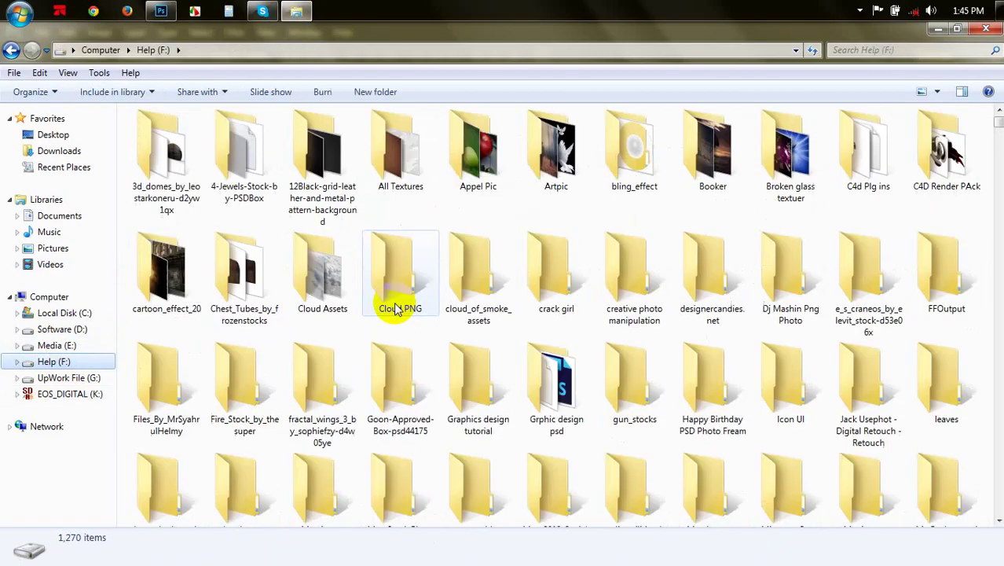
double_click(319, 263)
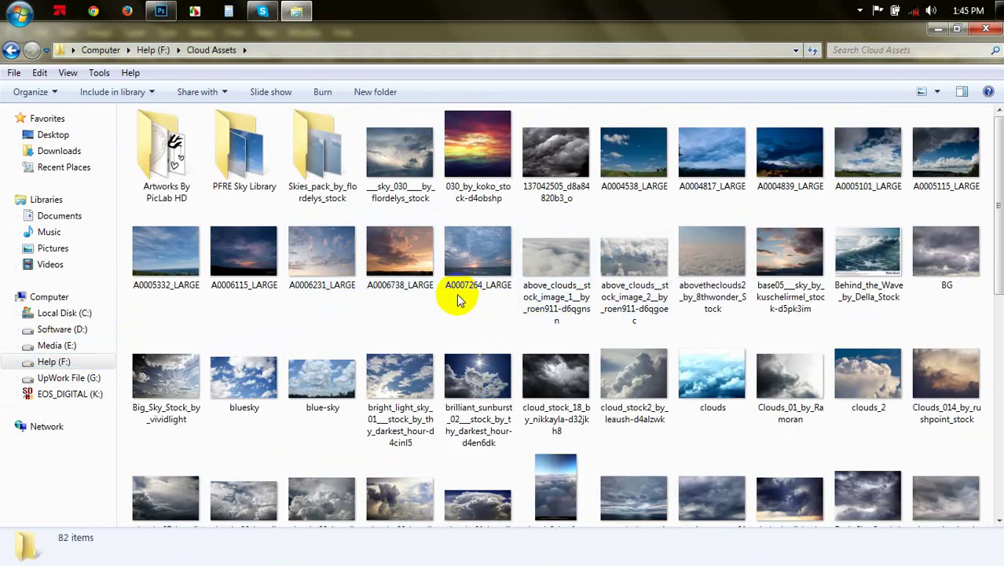
mouse_move(321, 251)
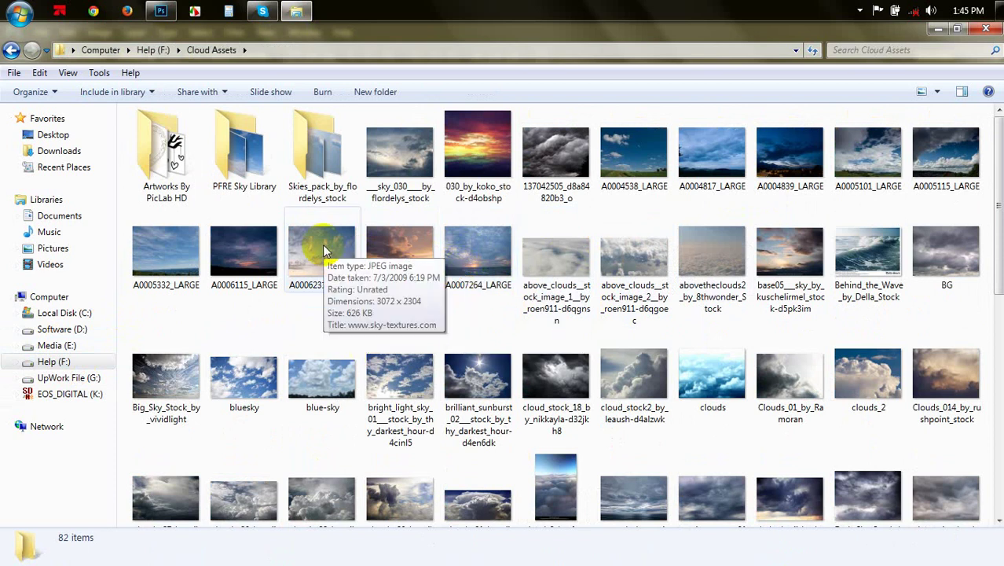
double_click(542, 392)
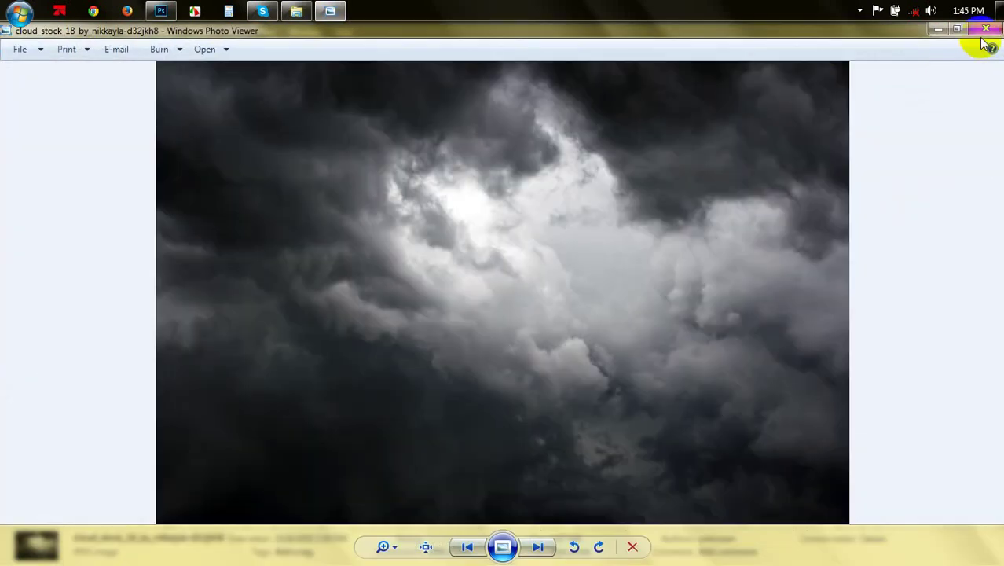
left_click(985, 29)
scroll(875, 197, "down", 2)
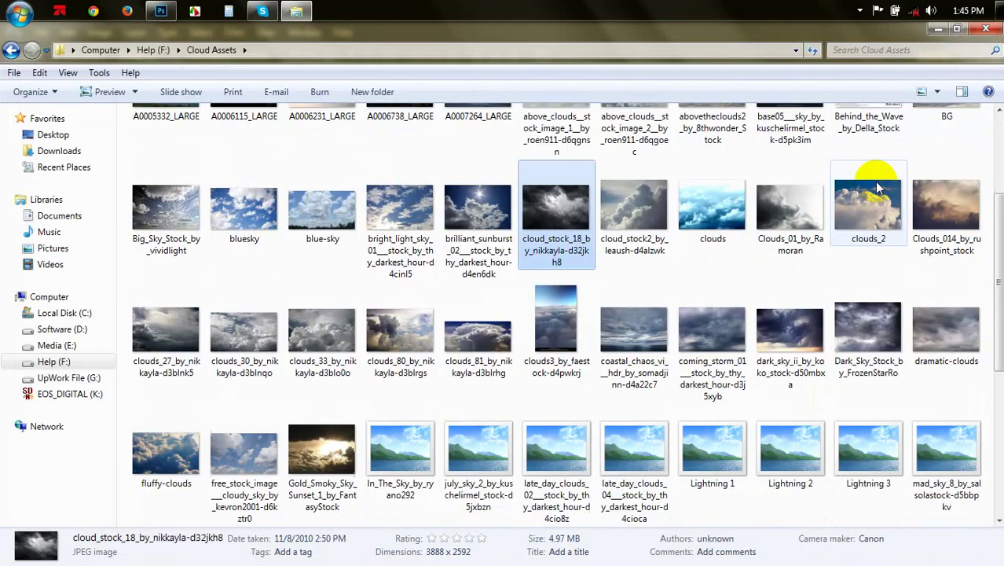
double_click(634, 329)
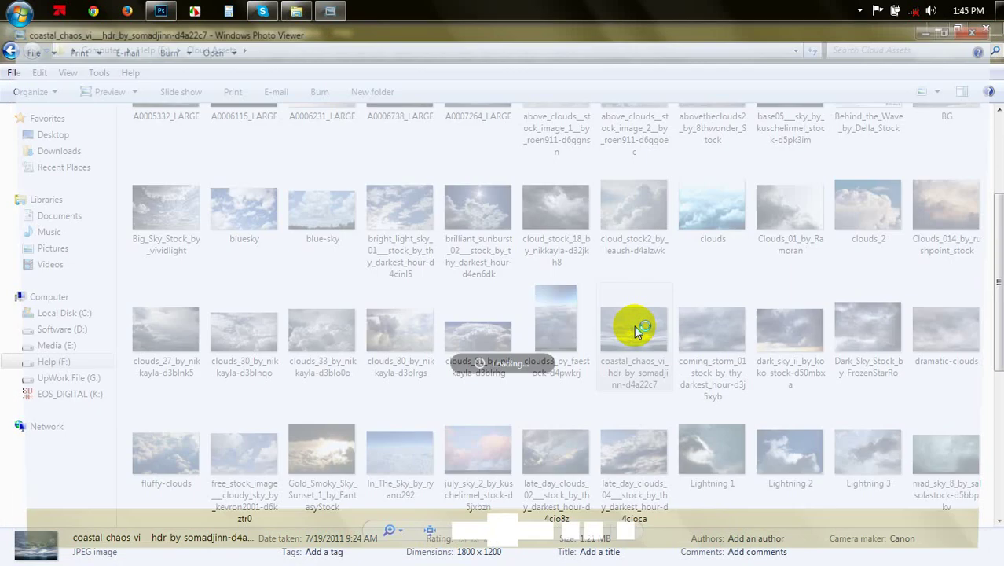
left_click(985, 29)
Preview the In_The_Sky and coming_storm_01 sky photos full size
mouse_move(634, 334)
left_mouse_down()
mouse_move(493, 397)
mouse_move(303, 353)
mouse_move(311, 251)
left_mouse_up()
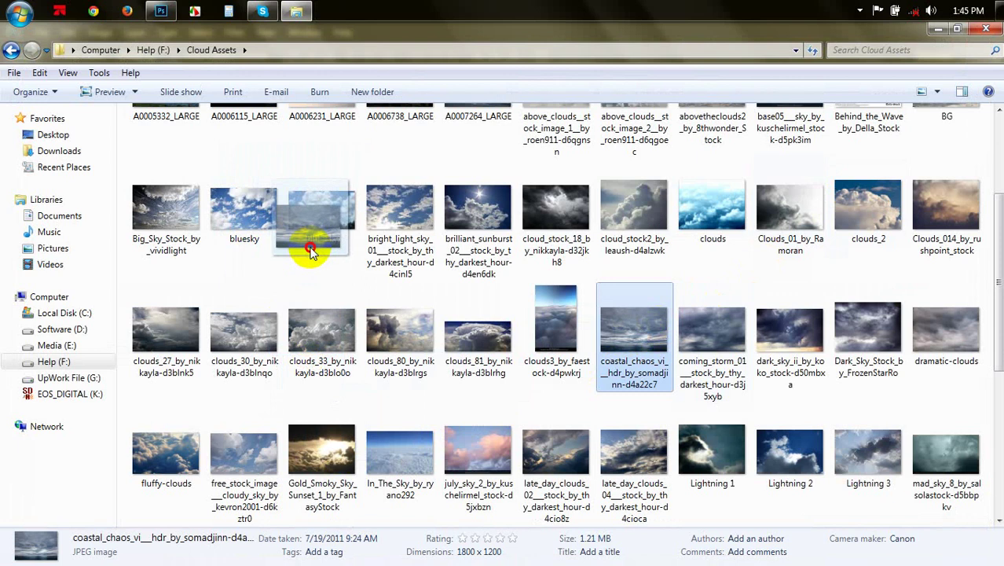
left_click_drag(311, 251, 311, 251)
double_click(395, 444)
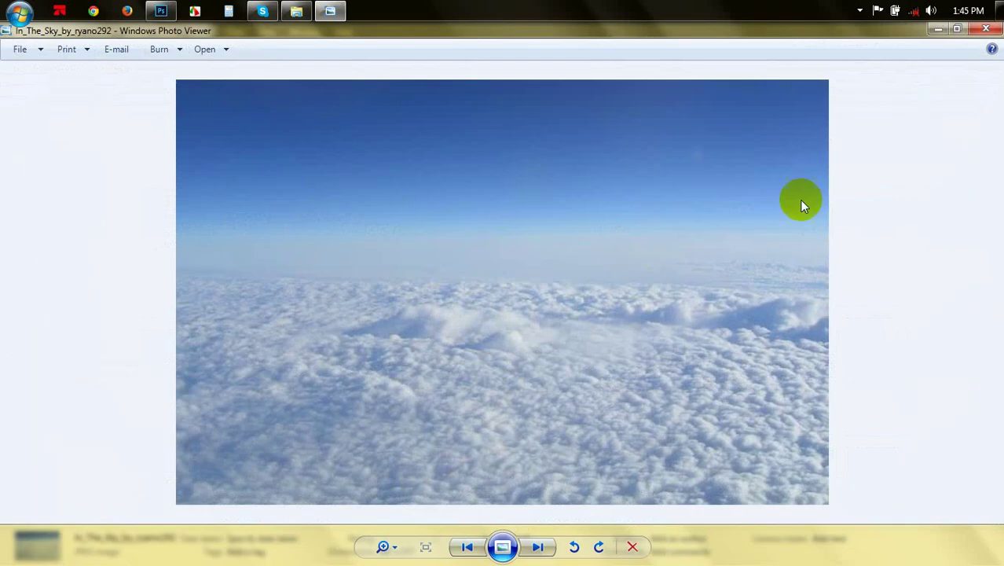
left_click(985, 29)
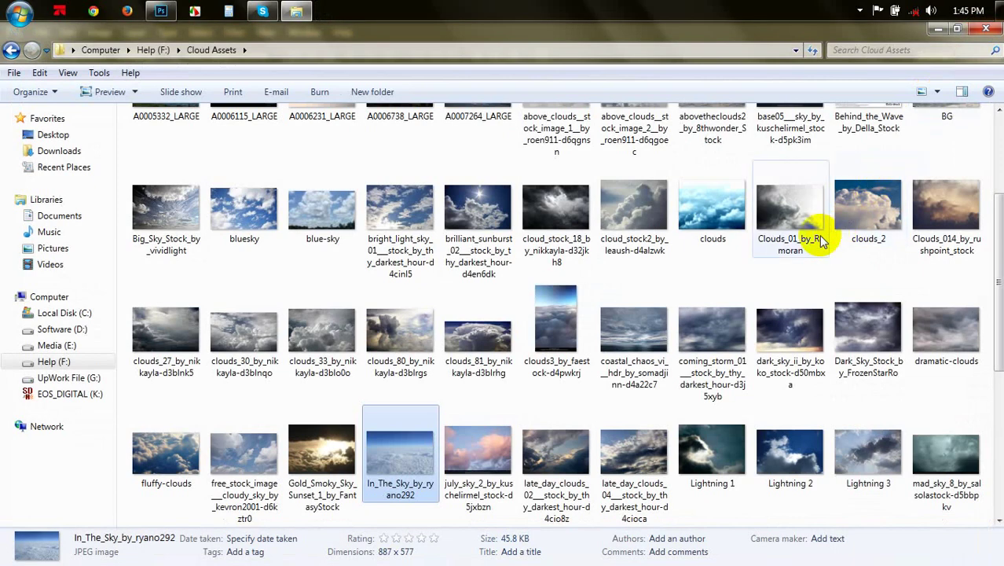
double_click(699, 341)
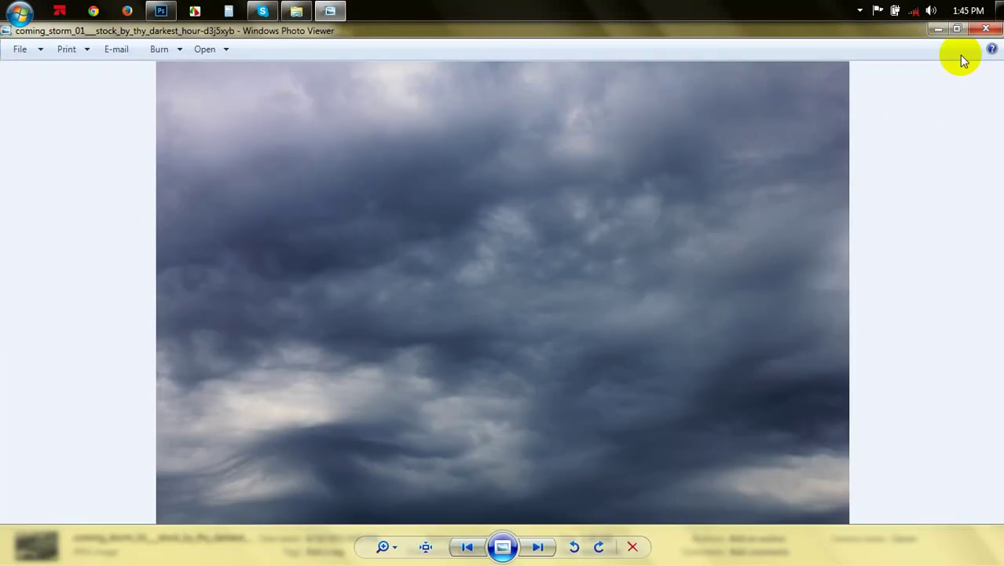
left_click(985, 29)
Place coming_storm_01 at the canvas's top-left corner, scaled to about 154%
mouse_move(726, 318)
left_mouse_down()
mouse_move(326, 248)
mouse_move(370, 281)
left_mouse_up()
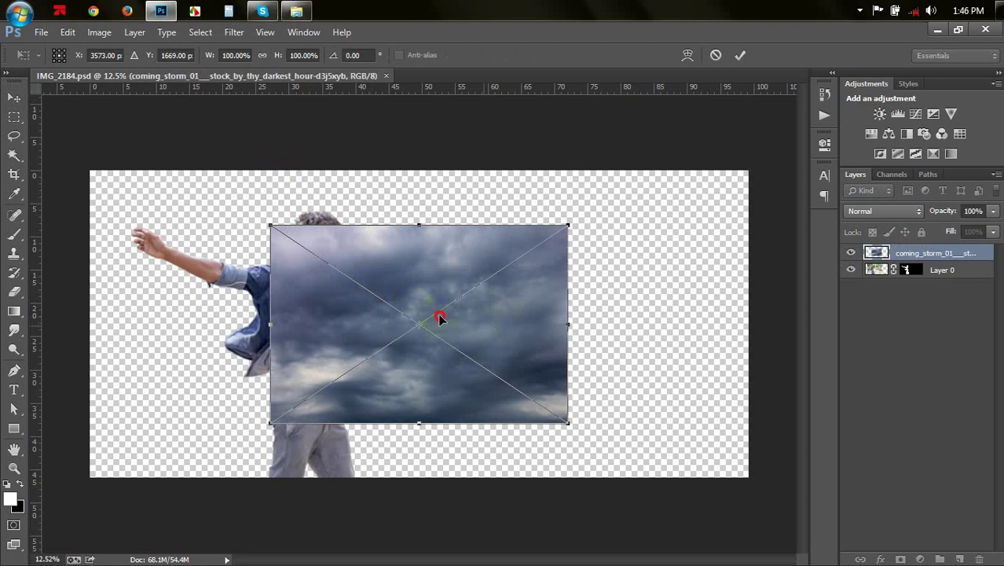
left_click_drag(439, 317, 353, 315)
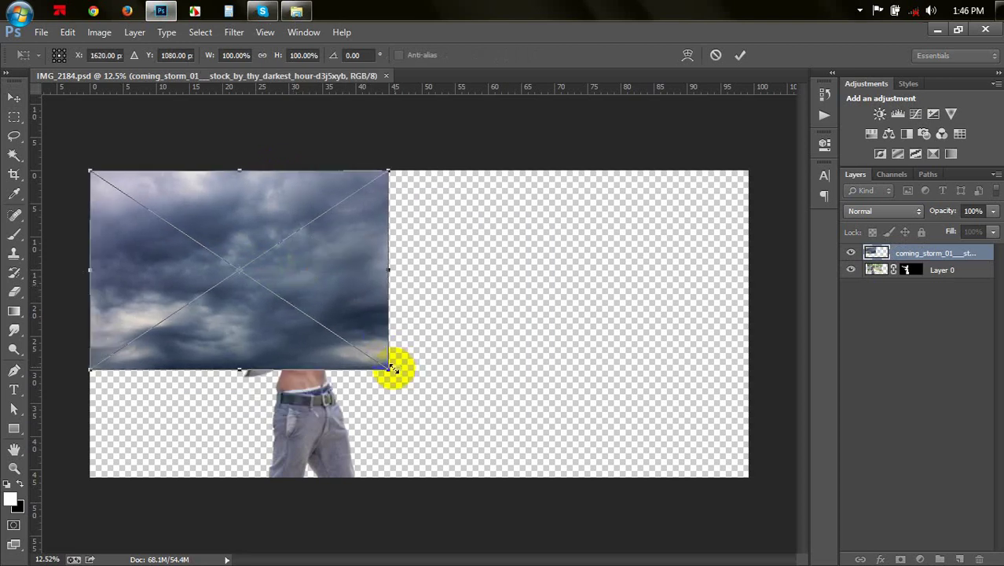
left_click_drag(392, 367, 541, 500)
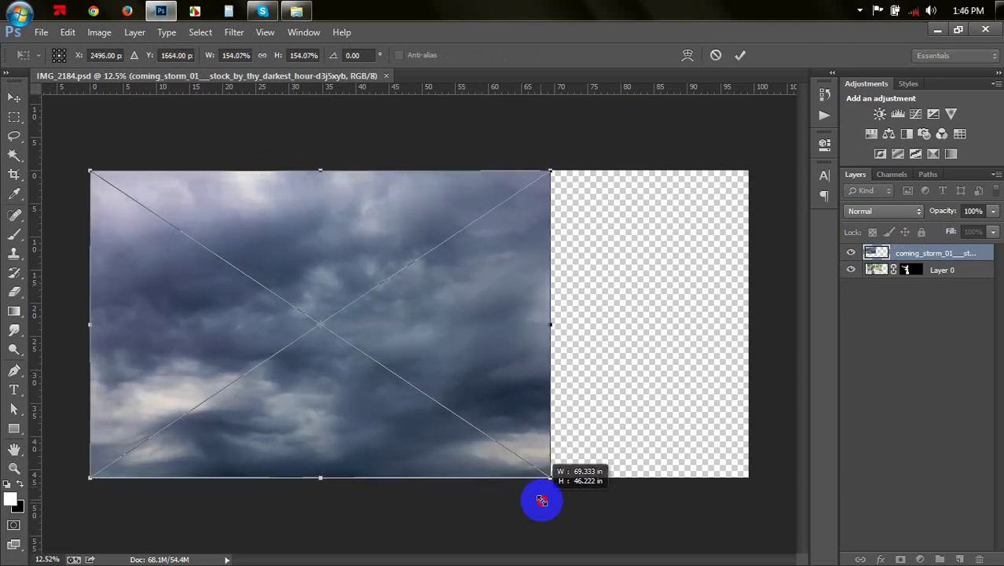
left_click(740, 55)
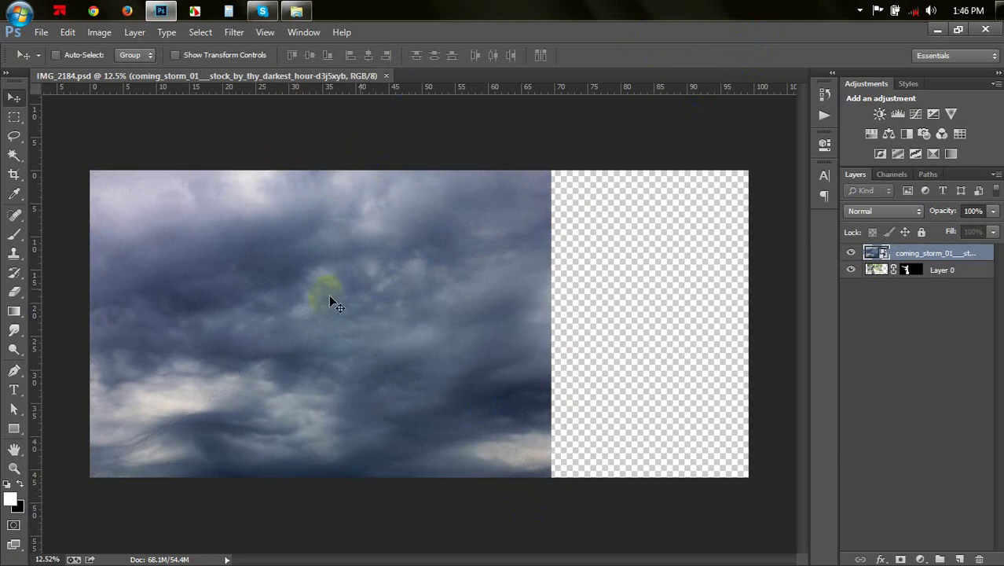
Duplicate the clouds to the right side, flip the copy horizontally, and move Layer 0 above both
left_click_drag(269, 322, 634, 312)
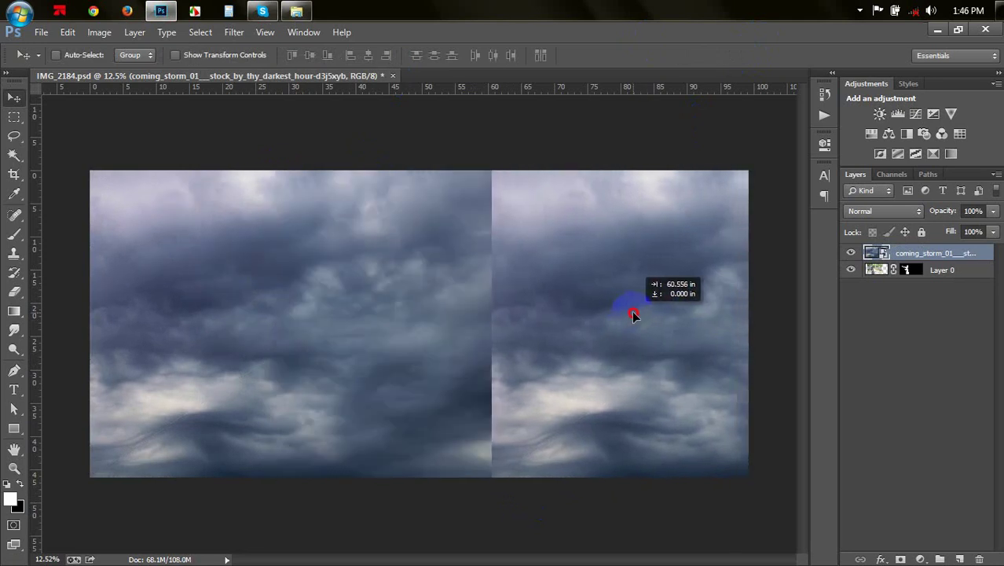
key("ctrl+t")
right_click(633, 314)
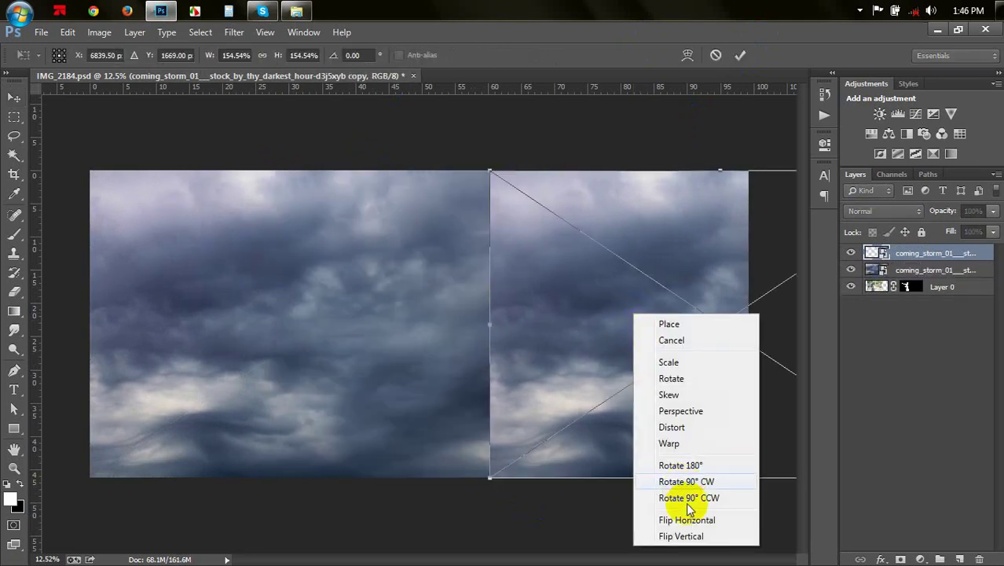
left_click(678, 513)
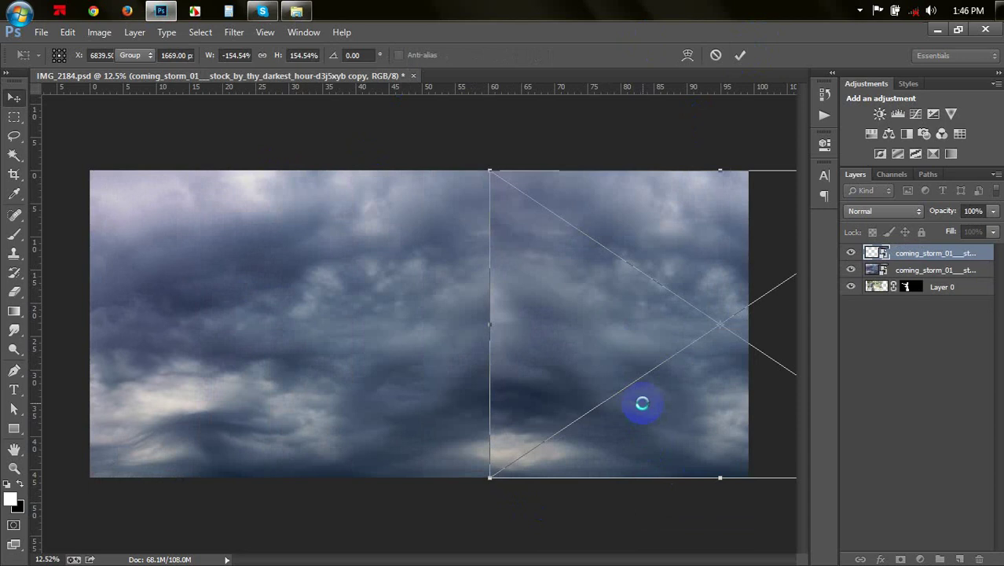
key("Return")
left_click(923, 270, "shift")
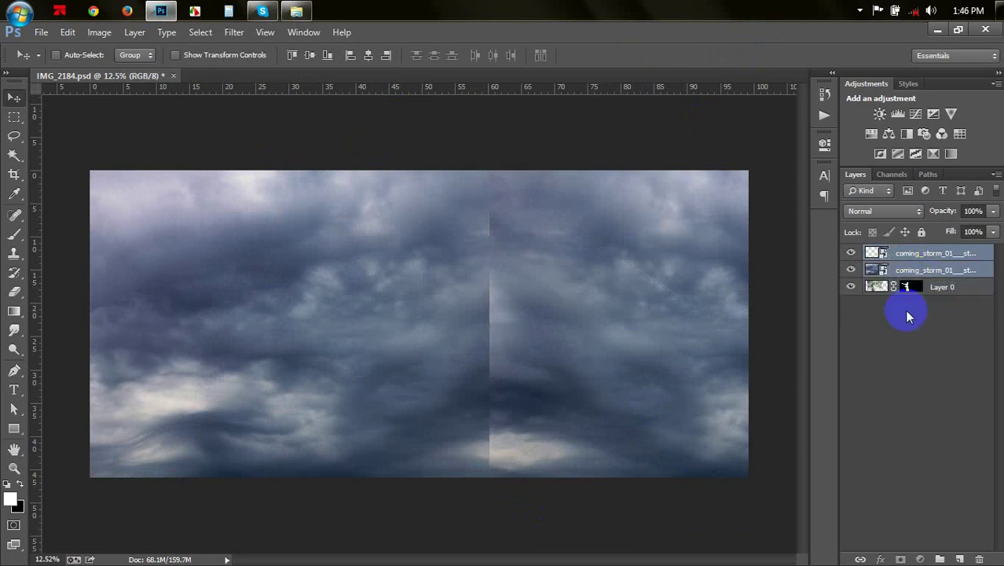
key("ctrl+bracketleft")
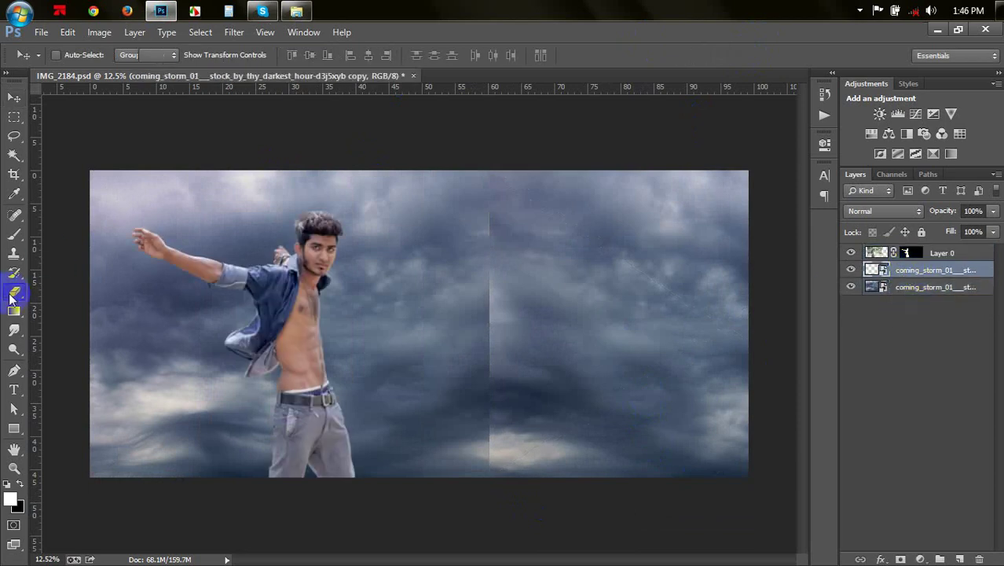
Rasterize the cloud copy, erase and nudge it to hide the seam, then merge both cloud layers
left_click(15, 292)
left_click(437, 242)
left_click(473, 245)
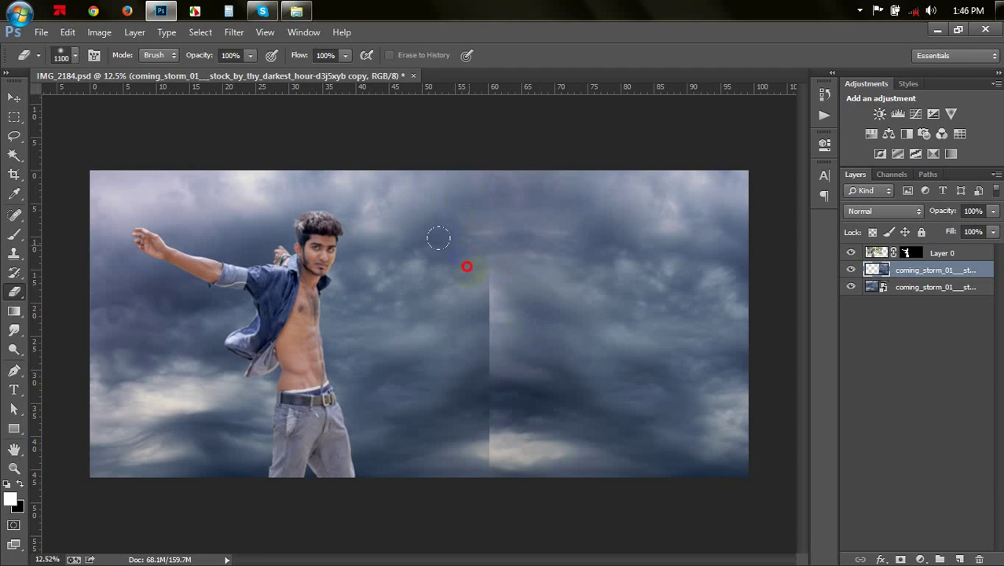
left_click_drag(473, 352, 465, 375)
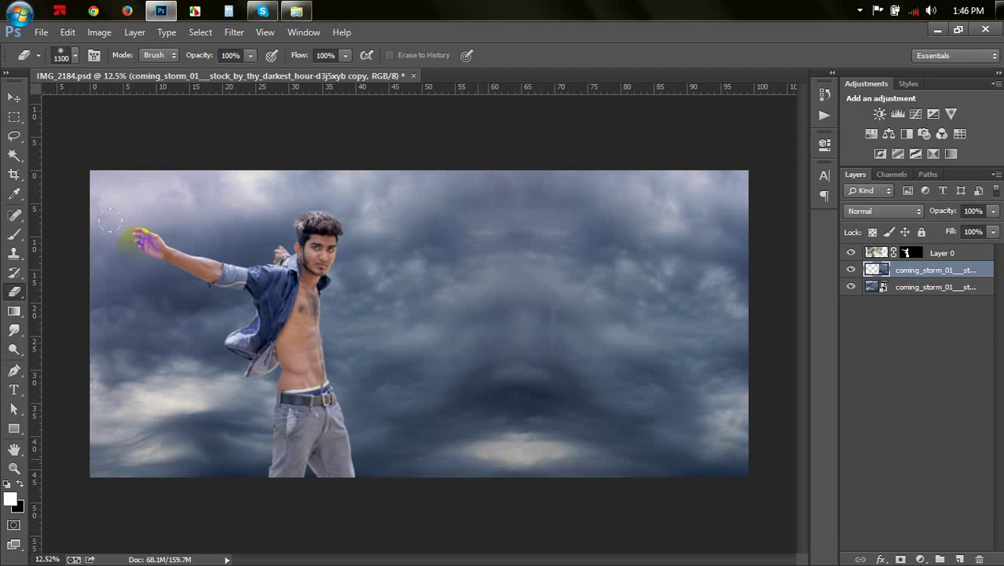
left_click(16, 100)
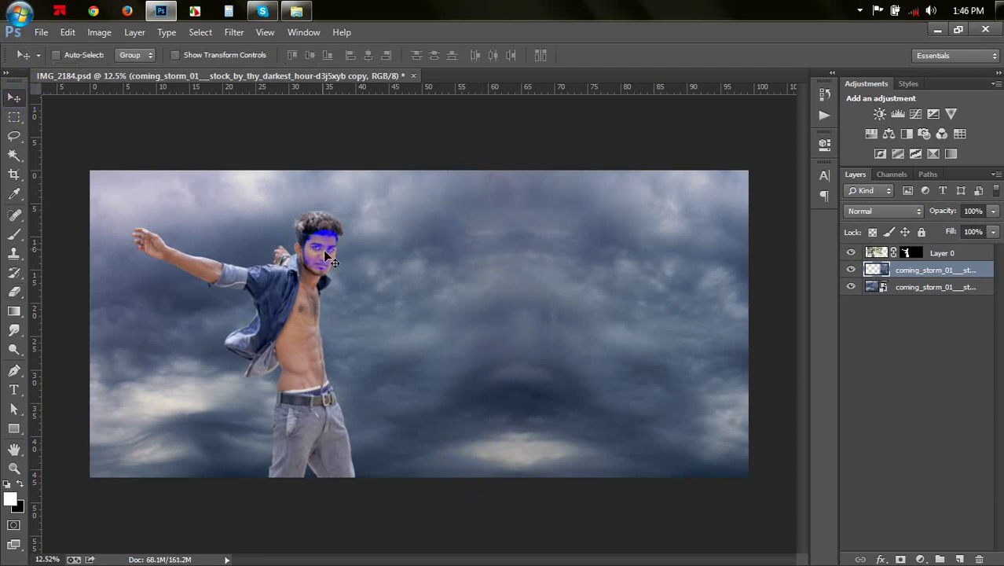
mouse_move(581, 311)
left_mouse_down()
mouse_move(629, 318)
mouse_move(619, 321)
left_mouse_up()
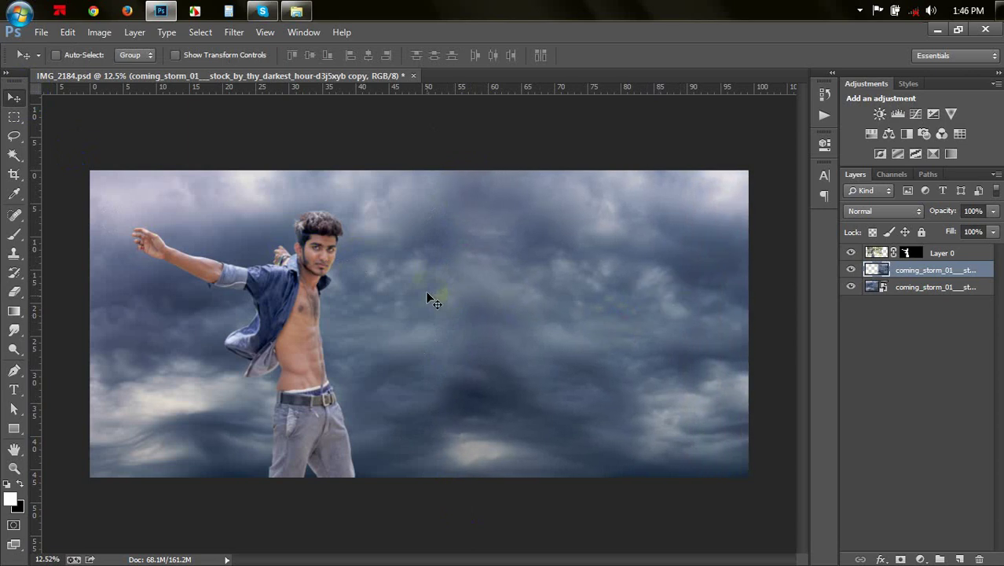
left_click(909, 289, "shift")
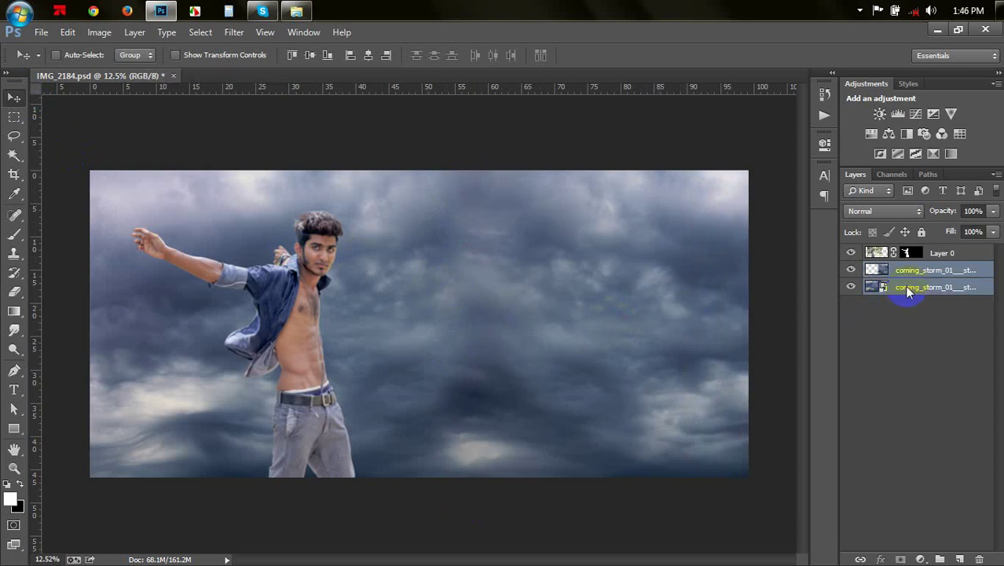
key("ctrl+e")
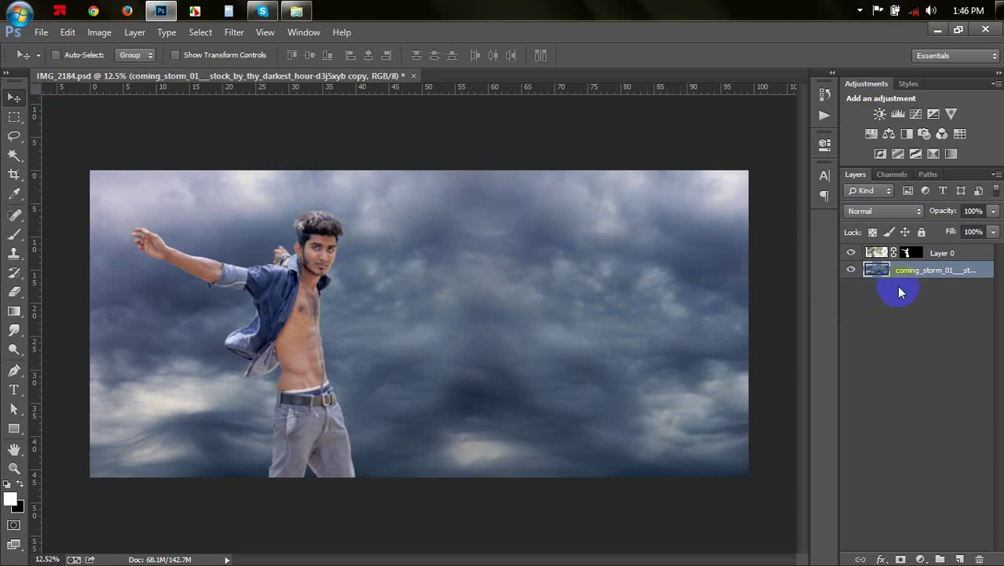
Resize the image to 2000 px wide in Image Size with Layer 0 selected
left_click(942, 251)
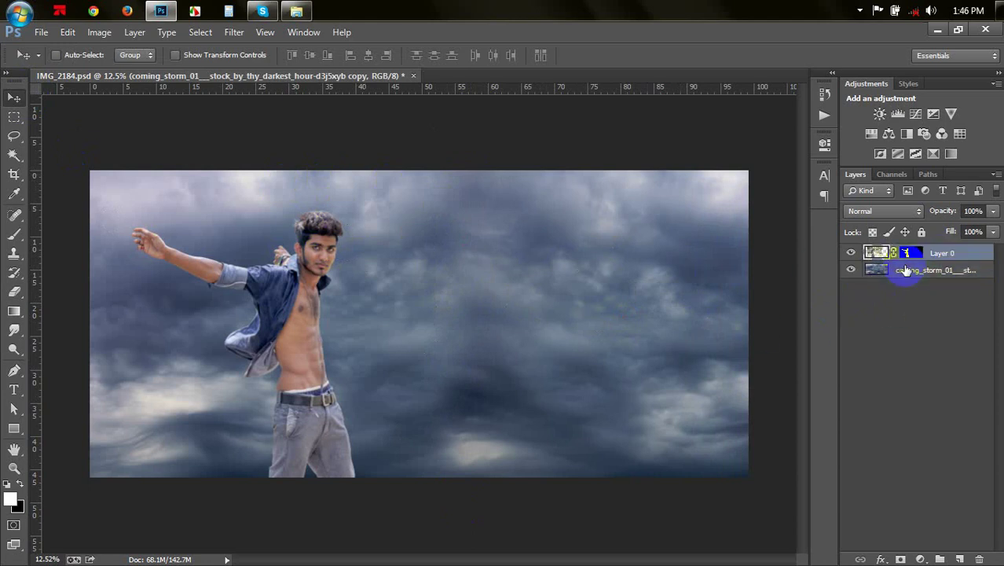
left_click(99, 32)
left_click(137, 144)
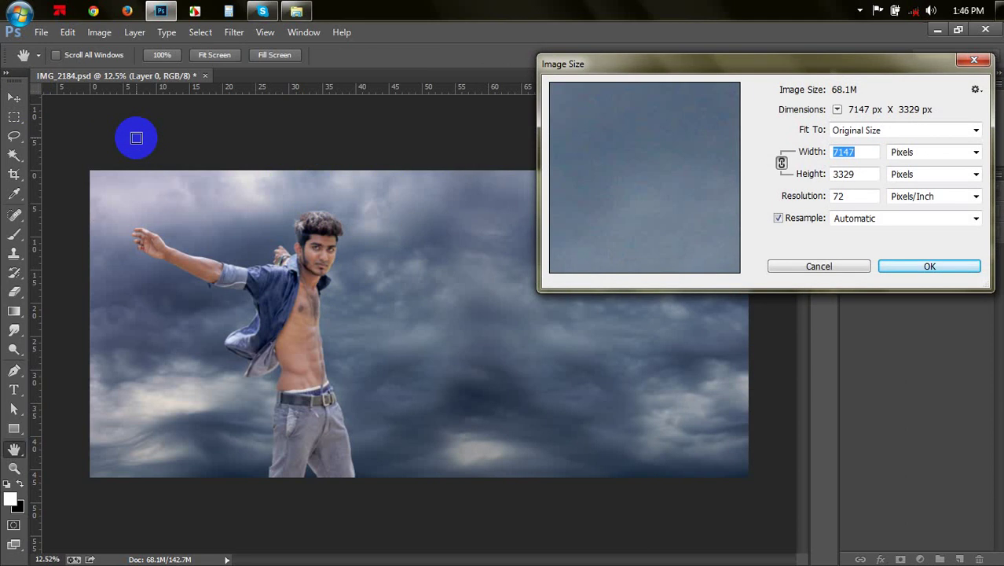
type("2000")
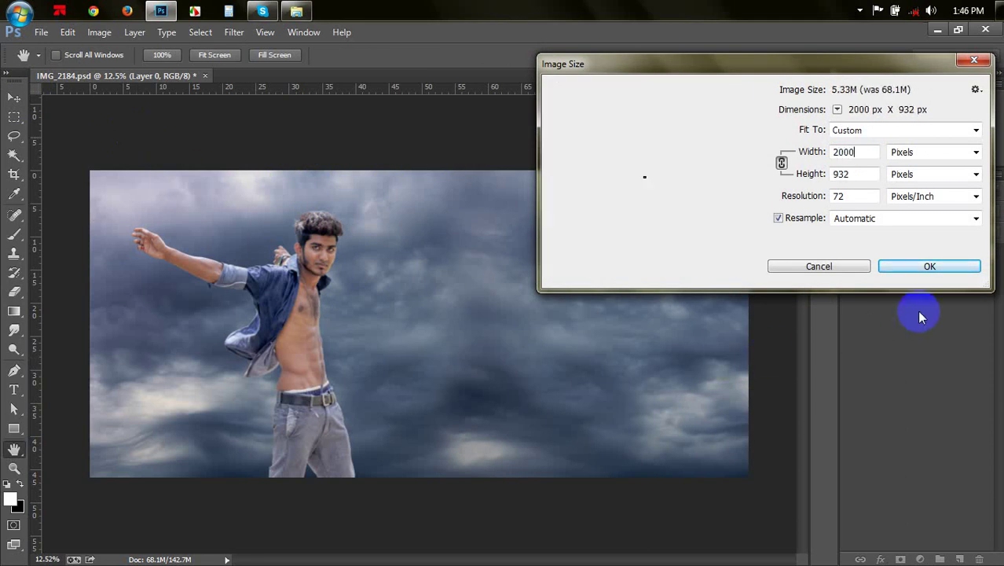
left_click(931, 267)
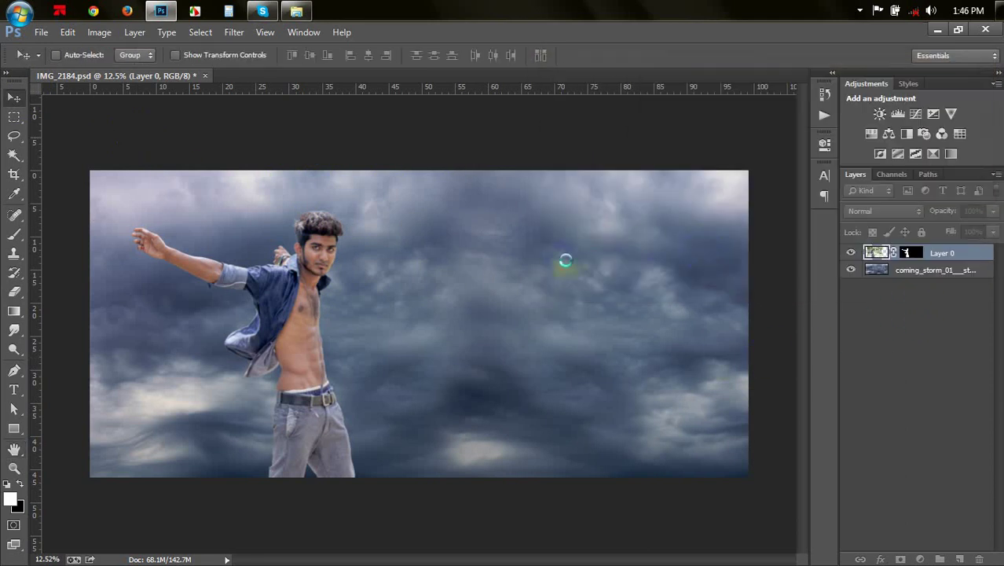
Crop the canvas slightly narrower by pulling its right edge inward
scroll(475, 260, "up", 2)
scroll(476, 264, "up", 2)
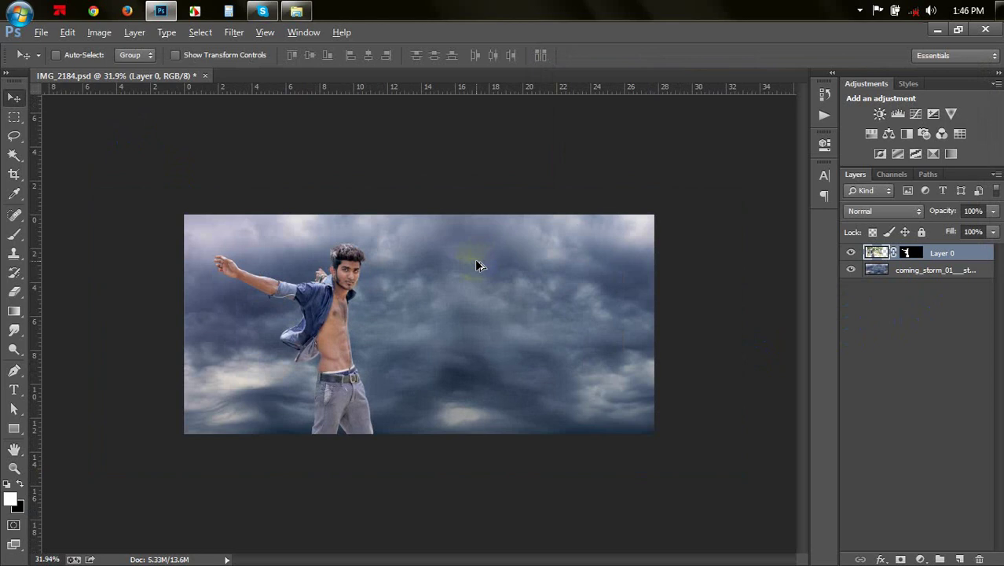
scroll(474, 264, "up", 1)
left_click(14, 174)
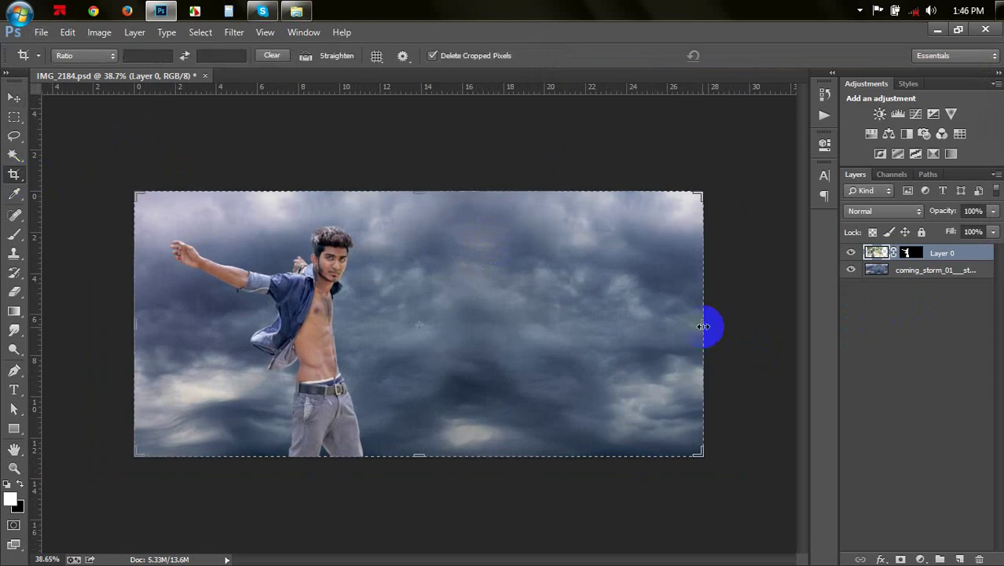
left_click_drag(701, 326, 678, 322)
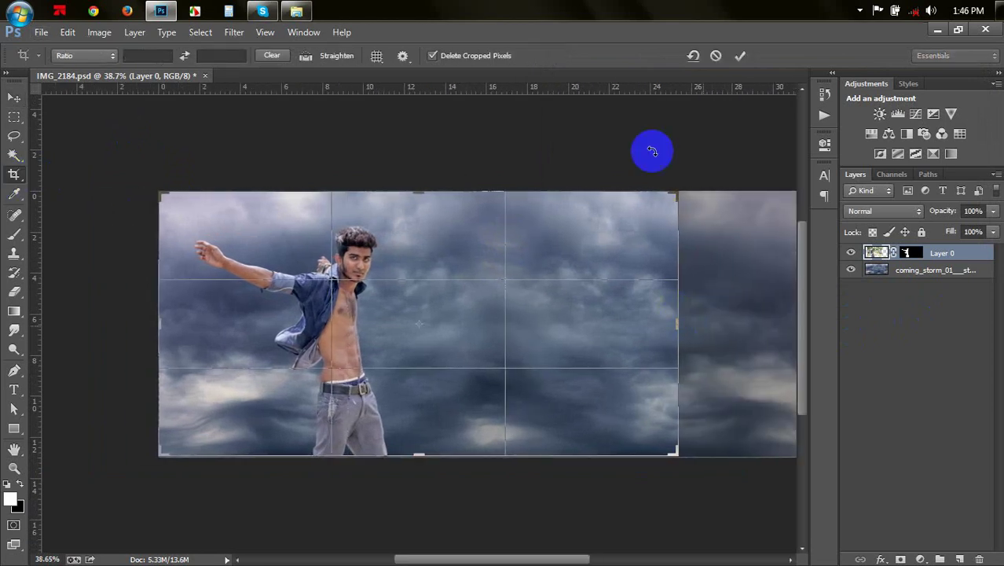
left_click(739, 56)
left_click(13, 97)
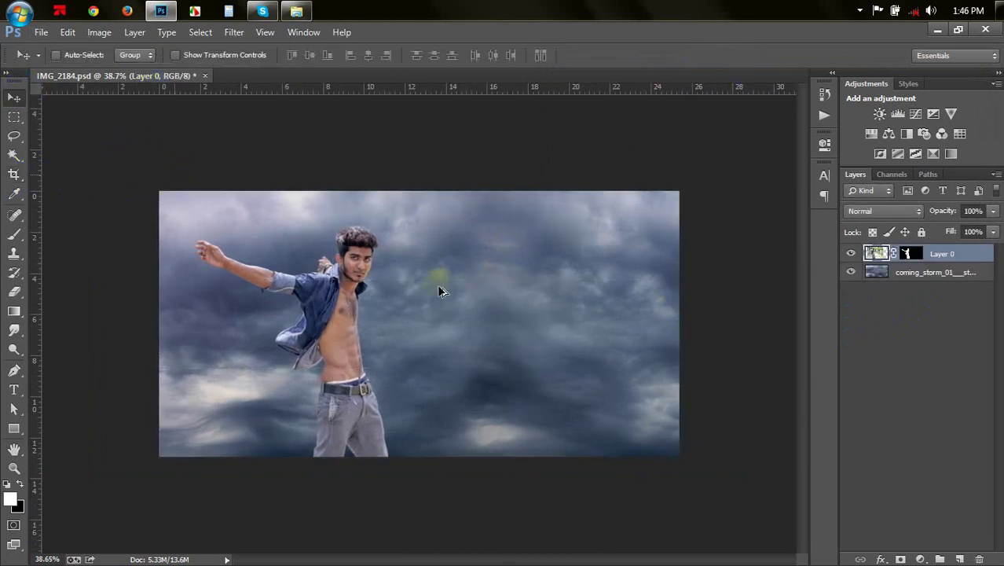
scroll(440, 291, "up", 1)
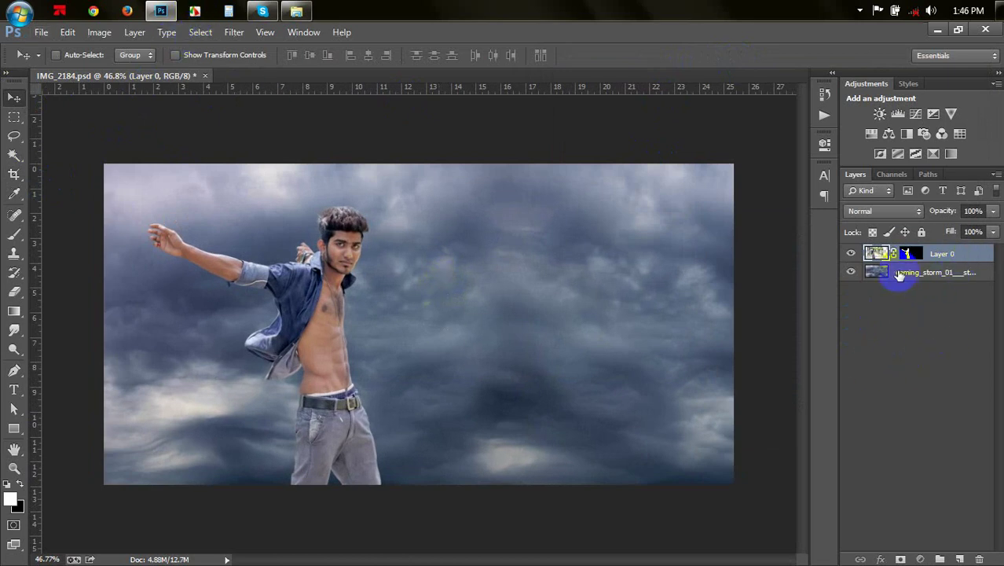
Camera Raw-grade the coming_storm layer: Highlights -100, Shadows +100, Whites +44
left_click(899, 273)
left_click(234, 32)
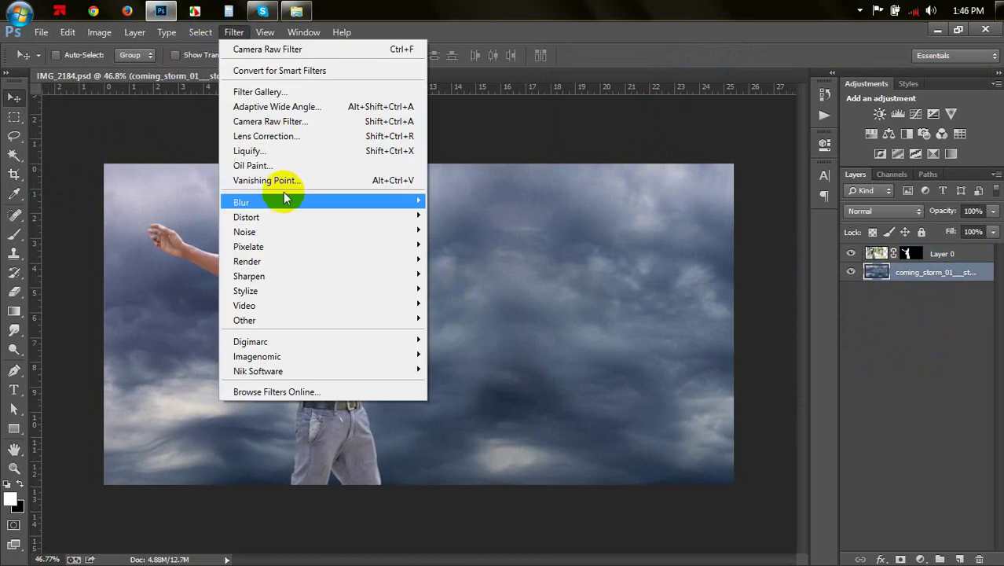
left_click(266, 137)
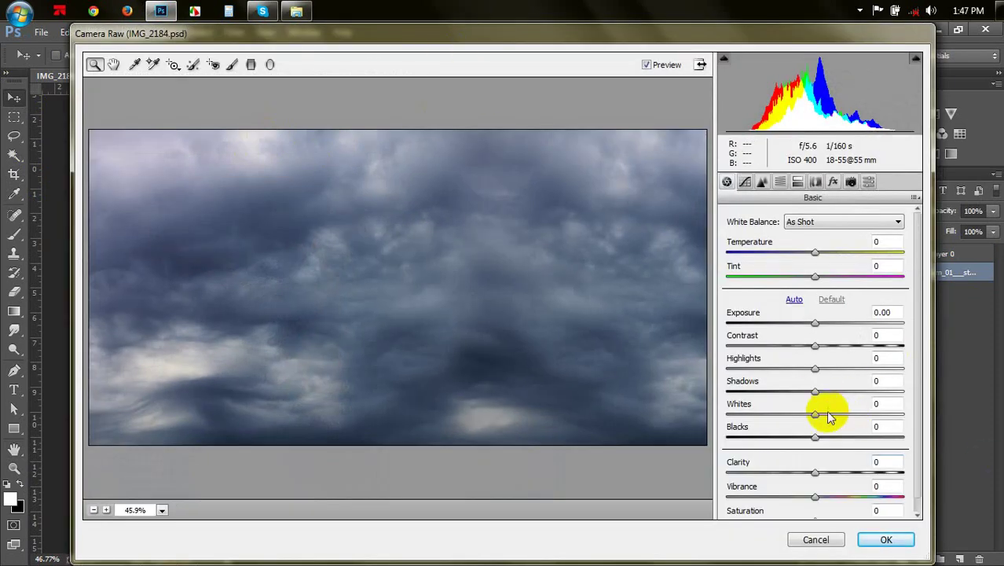
left_click_drag(814, 369, 694, 373)
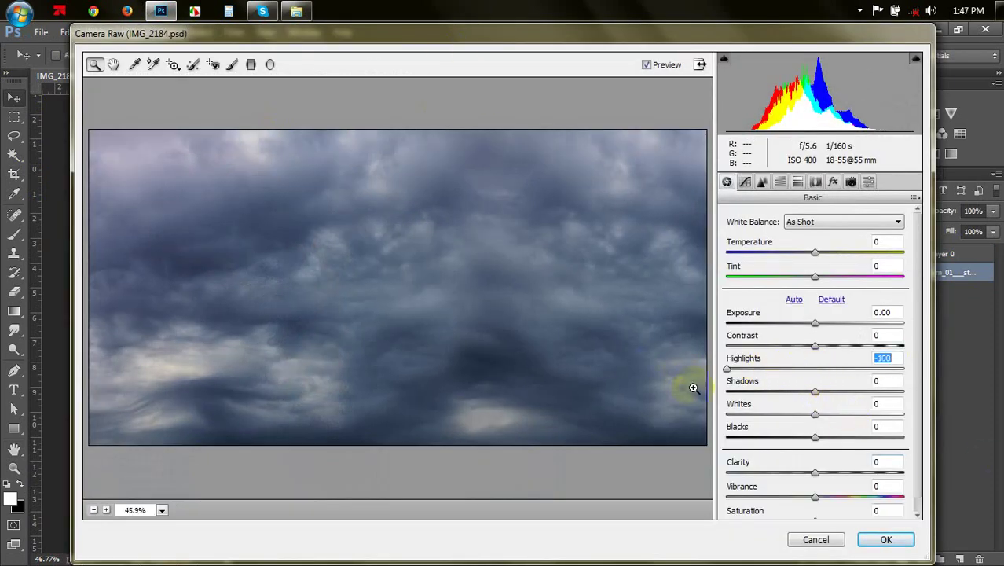
left_click_drag(820, 393, 931, 403)
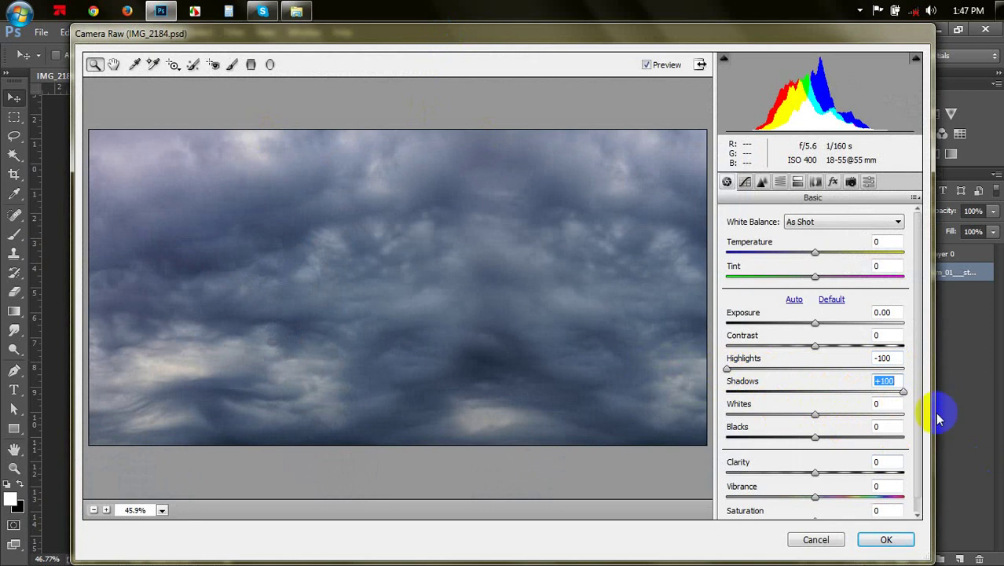
left_click_drag(816, 415, 832, 421)
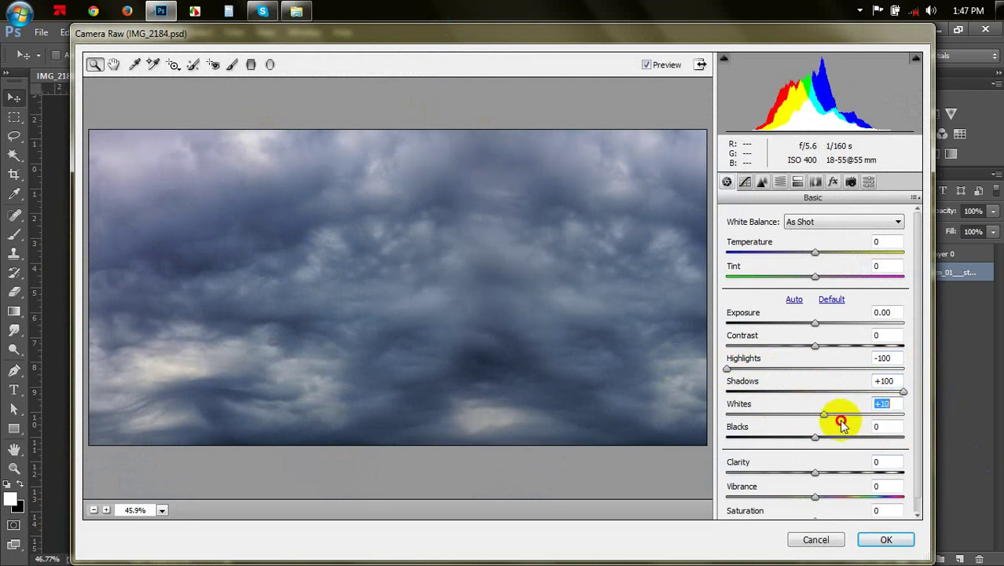
left_click_drag(840, 423, 856, 434)
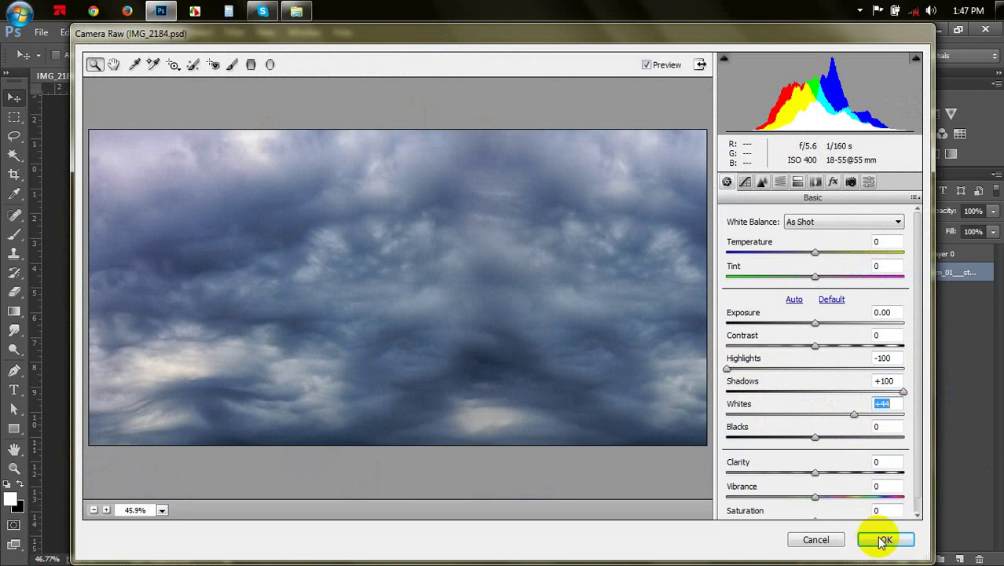
left_click(885, 539)
Camera Raw-grade Layer 0 with Highlights -30, Shadows +37, Whites +15
left_click(942, 254)
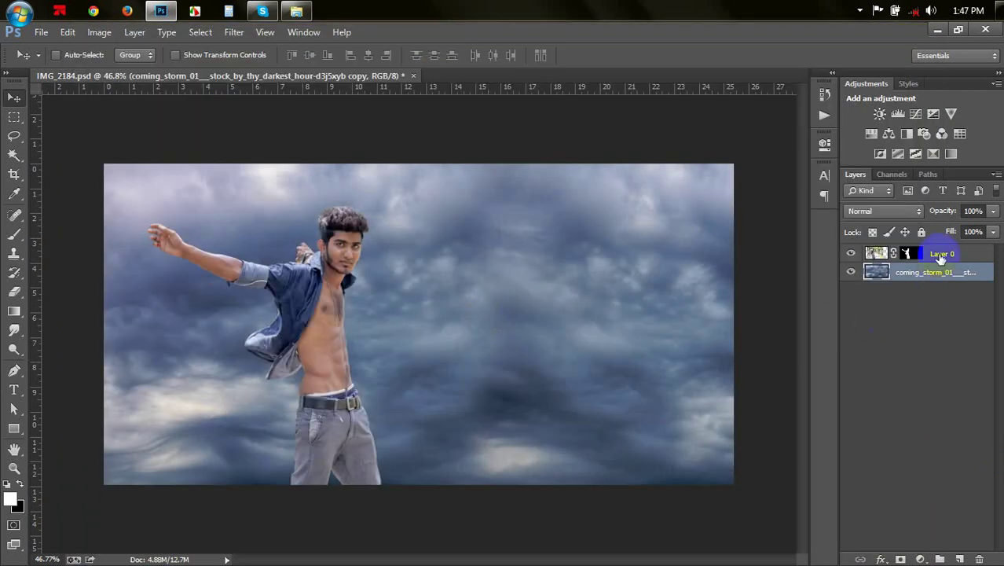
left_click(234, 32)
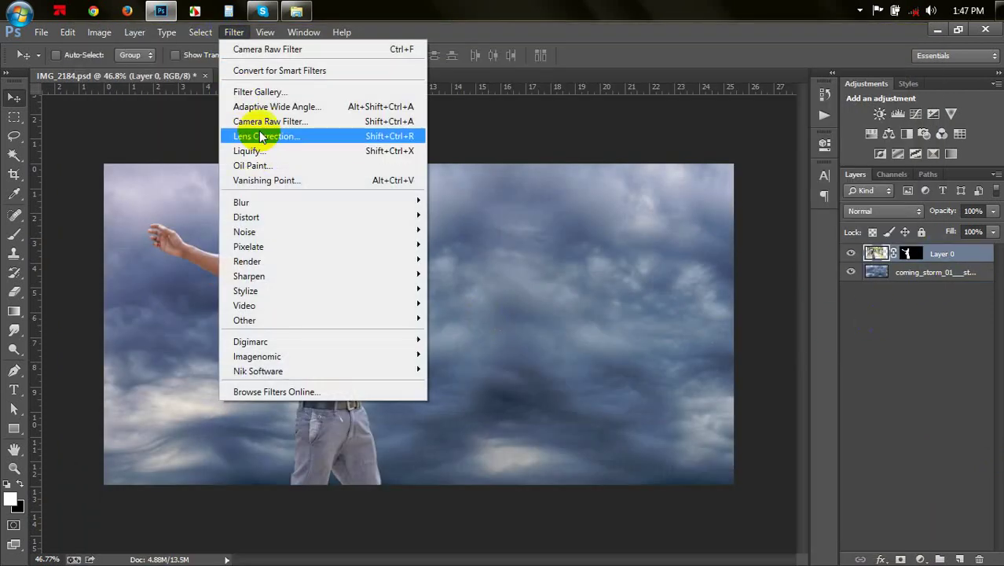
left_click(249, 136)
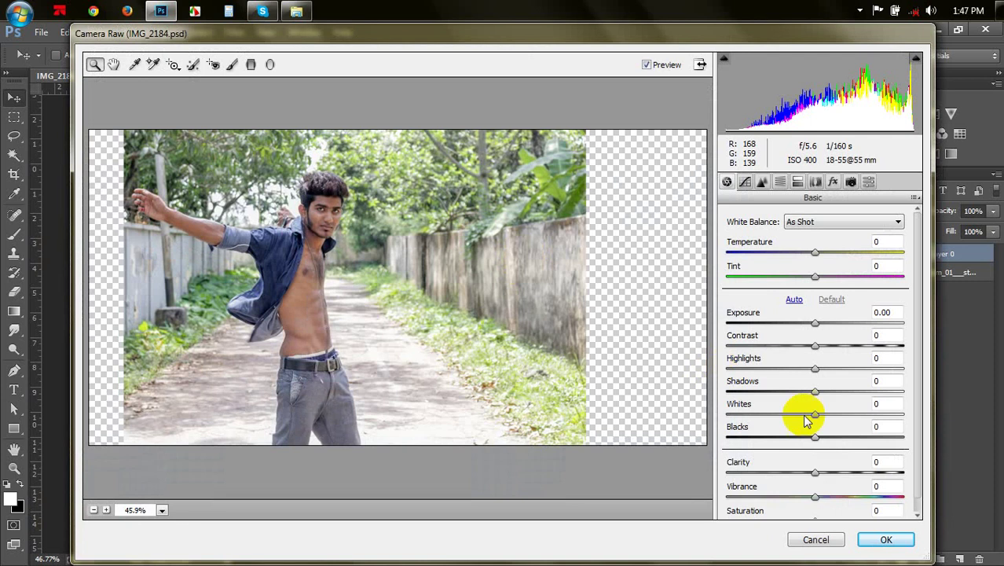
mouse_move(814, 368)
left_mouse_down()
mouse_move(788, 367)
mouse_move(851, 404)
left_mouse_up()
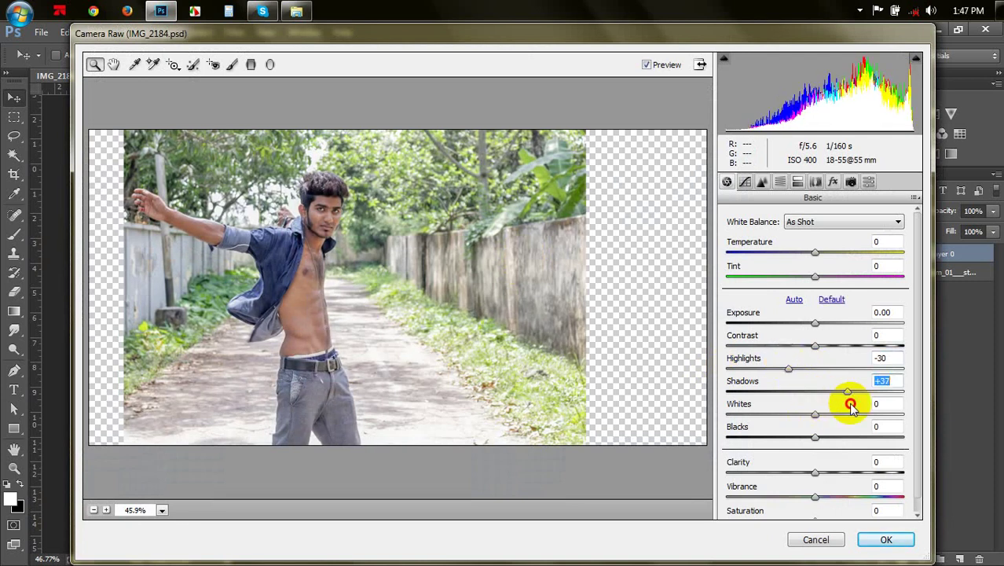
left_click(886, 539)
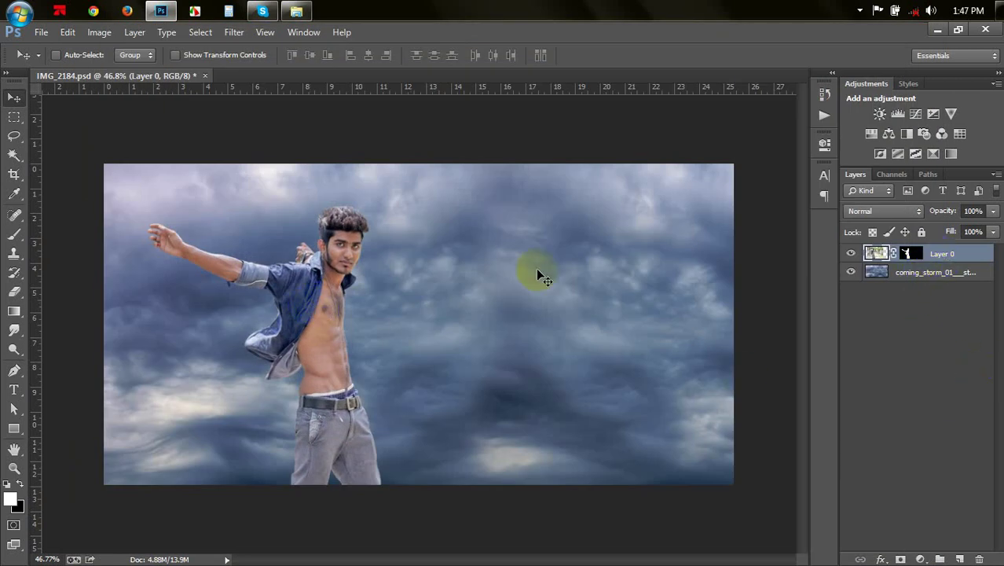
Shift the man slightly left over the storm sky
left_click_drag(440, 291, 422, 291)
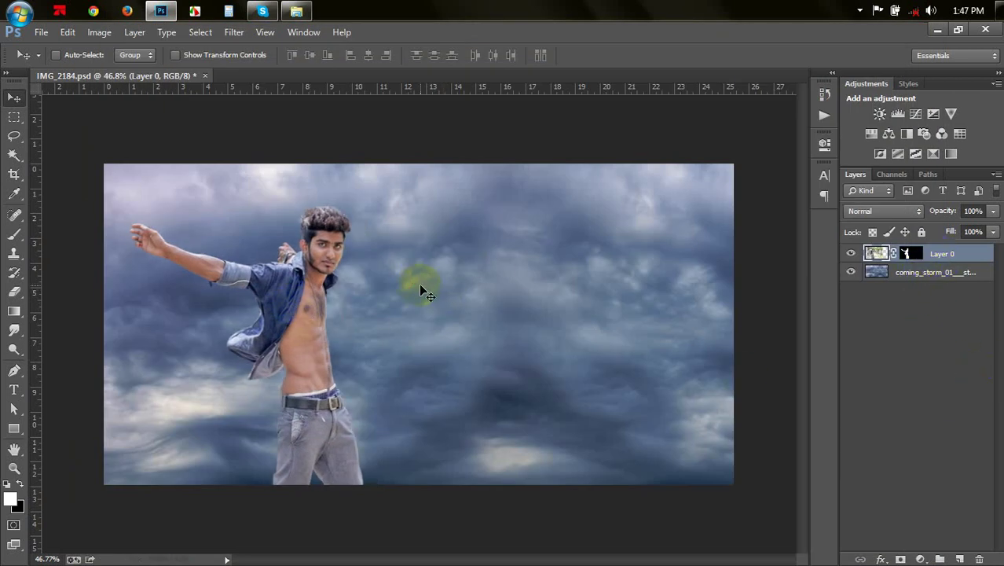
scroll(264, 310, "up", 2)
scroll(264, 310, "up", 2)
scroll(264, 310, "up", 2)
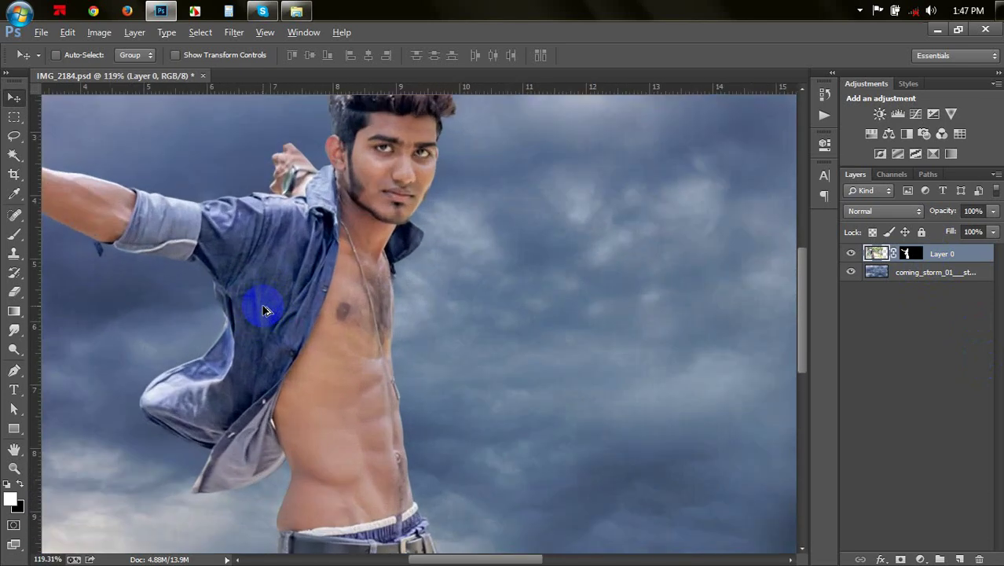
scroll(264, 310, "up", 1)
scroll(264, 311, "up", 1)
scroll(264, 310, "down", 2)
scroll(264, 311, "down", 2)
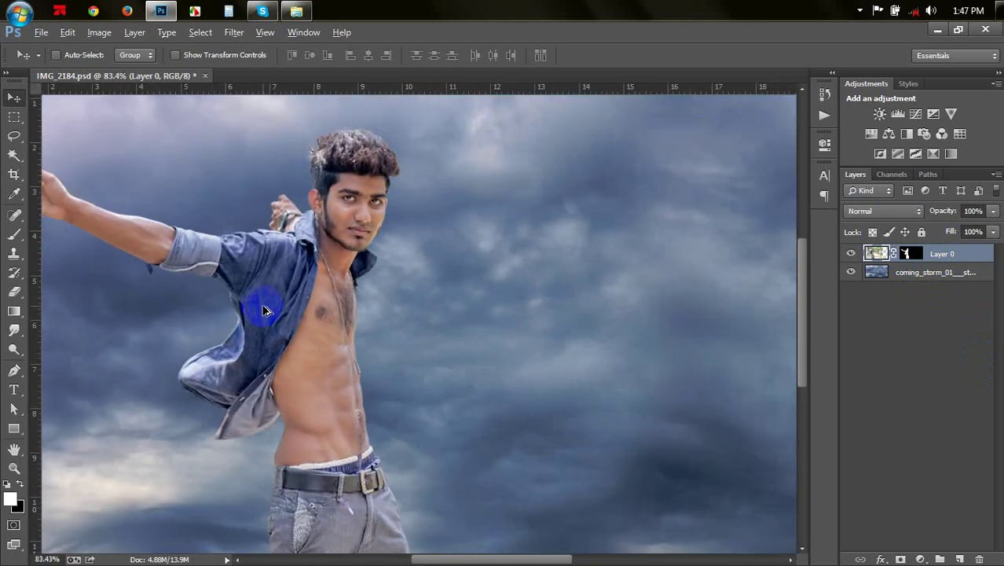
scroll(264, 310, "down", 2)
scroll(703, 363, "down", 1)
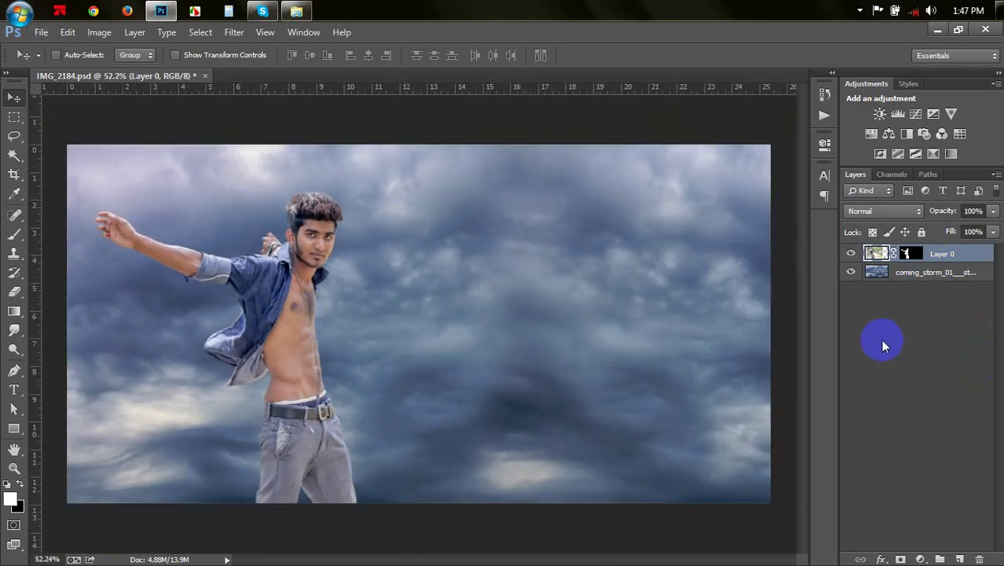
Stamp visible into Layer 1, sharpen it (Amount 27, Radius 1.4, Detail 78) with light noise reduction, then launch Color Efex Pro 4
key("ctrl+shift+alt+e")
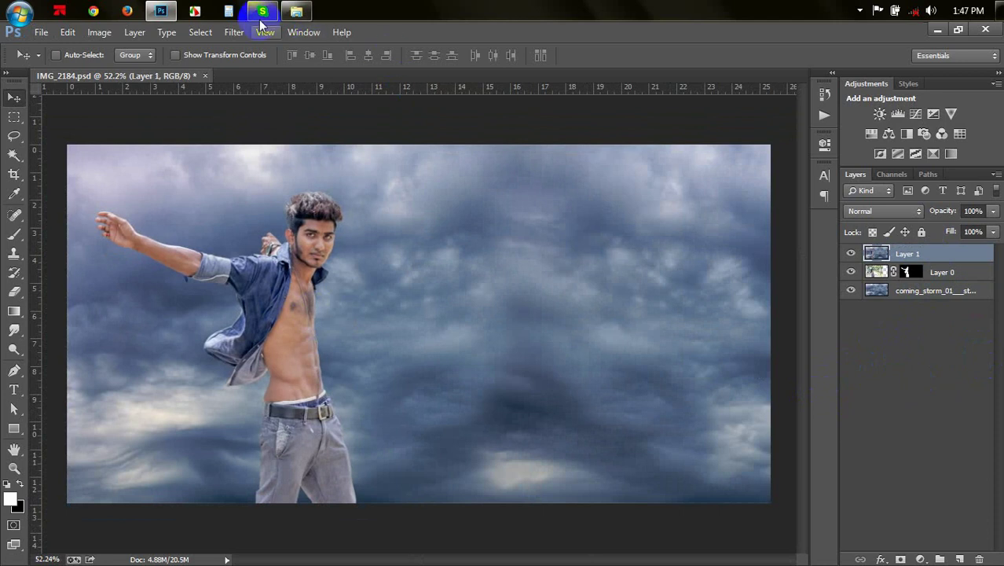
left_click(234, 32)
left_click(258, 123)
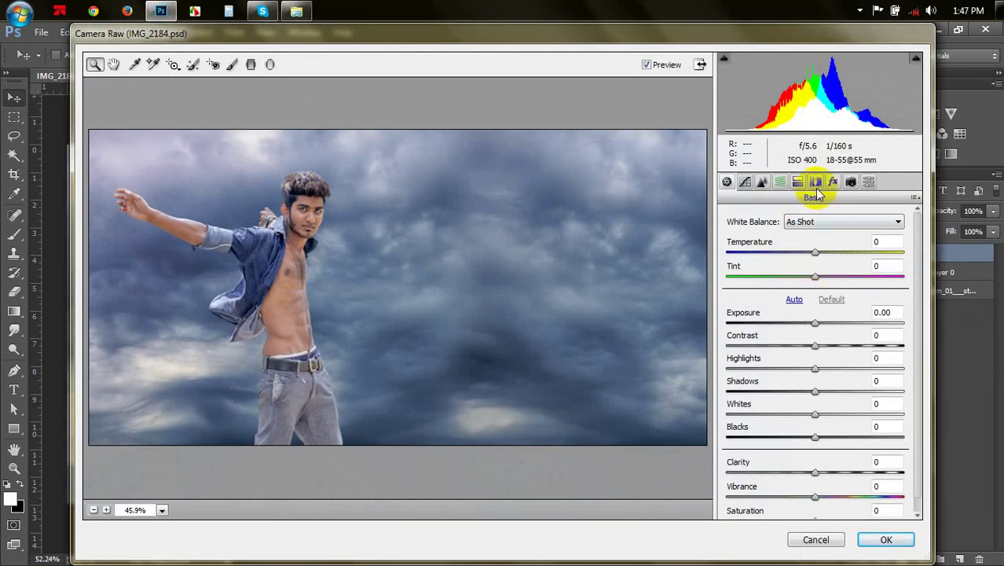
left_click(744, 181)
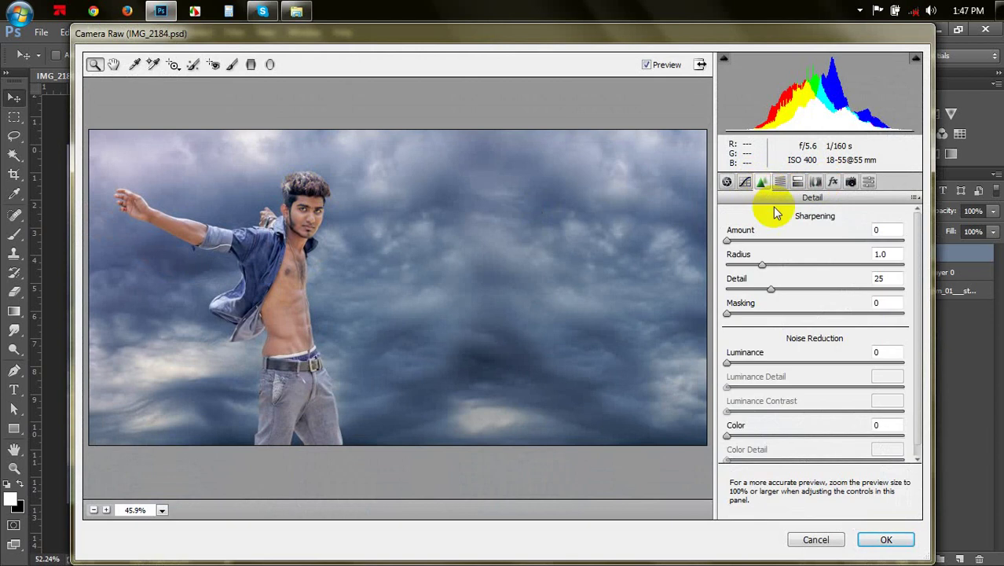
left_click_drag(770, 289, 848, 290)
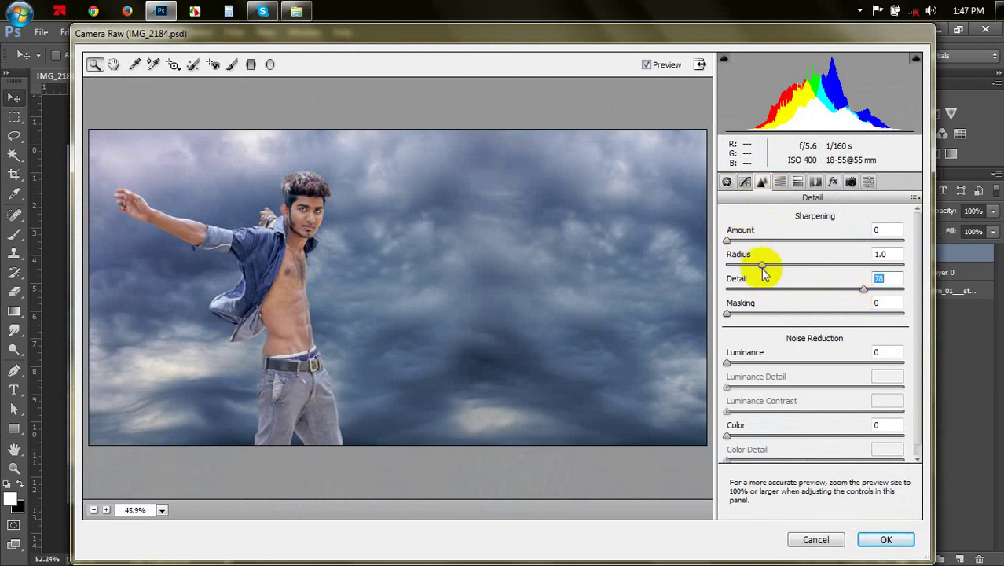
left_click_drag(762, 265, 788, 265)
left_click_drag(732, 239, 759, 240)
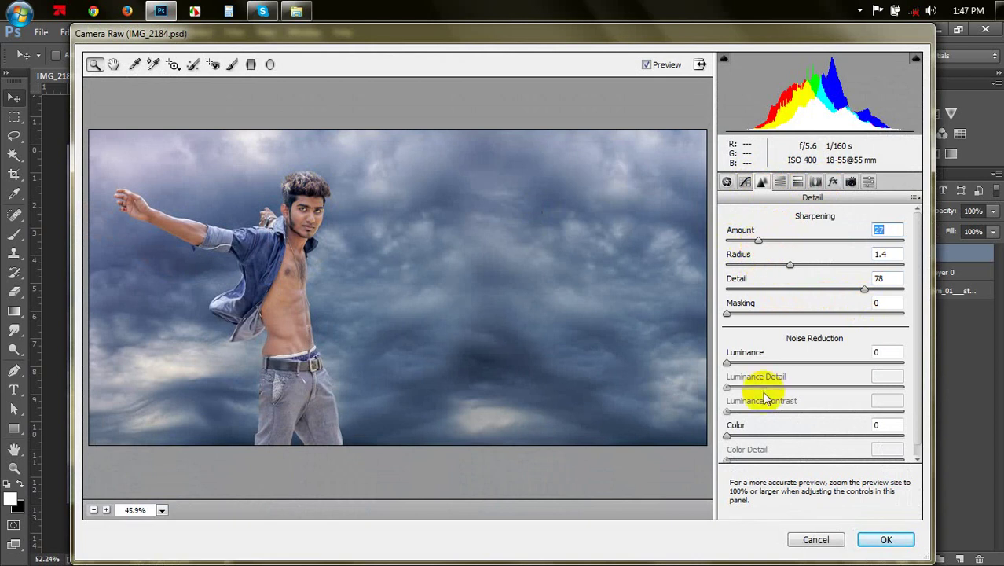
left_click_drag(731, 363, 750, 367)
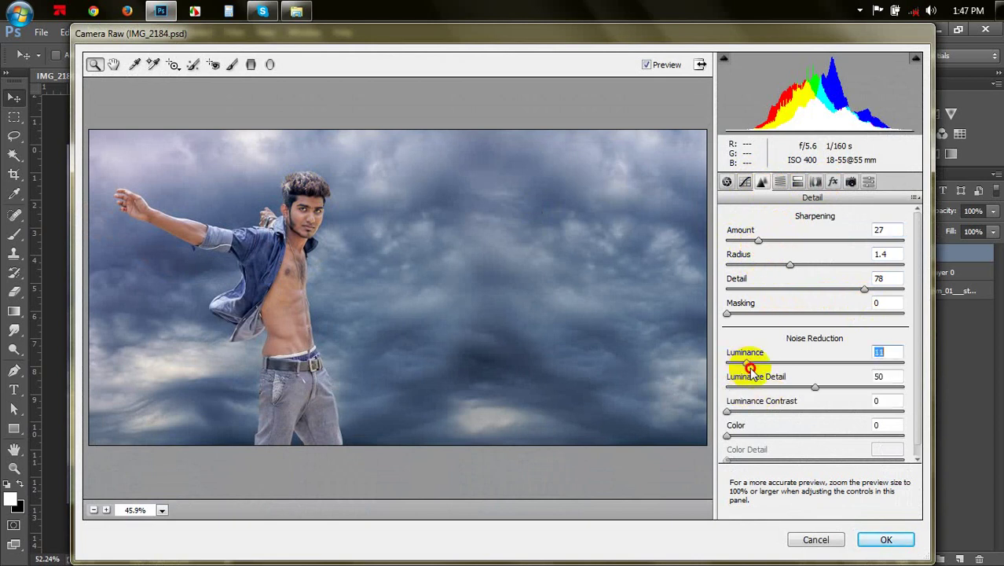
left_click(879, 539)
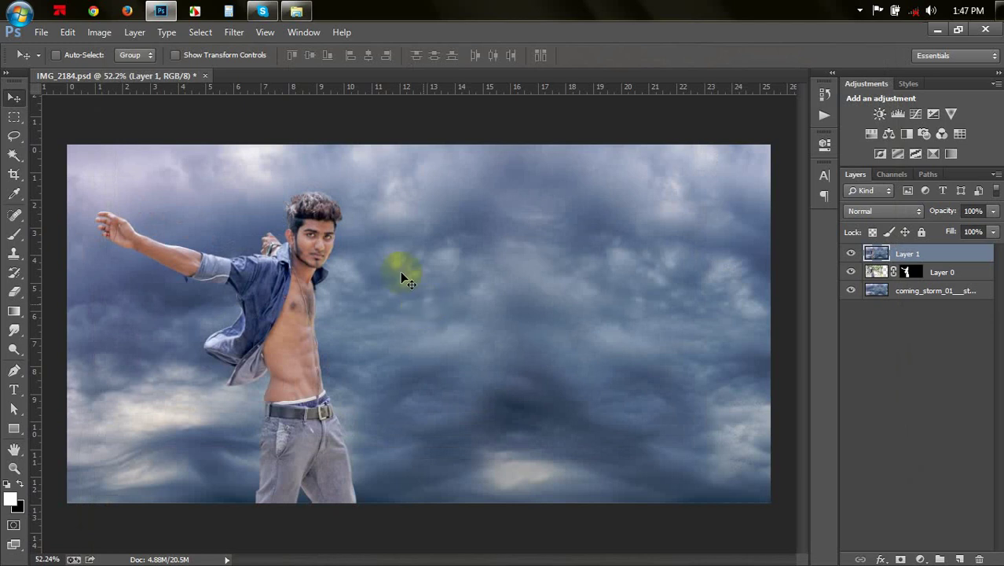
left_click(233, 32)
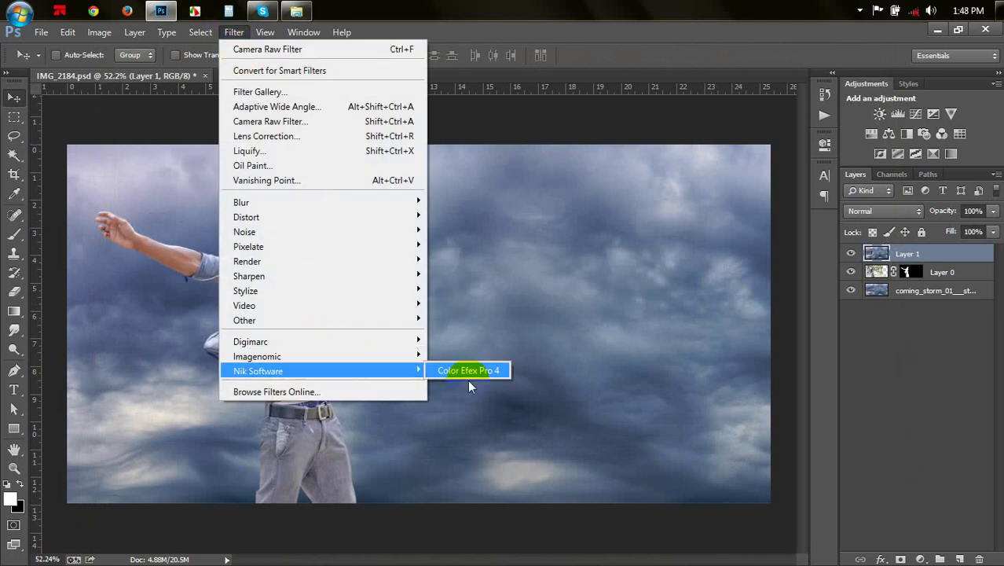
left_click(469, 367)
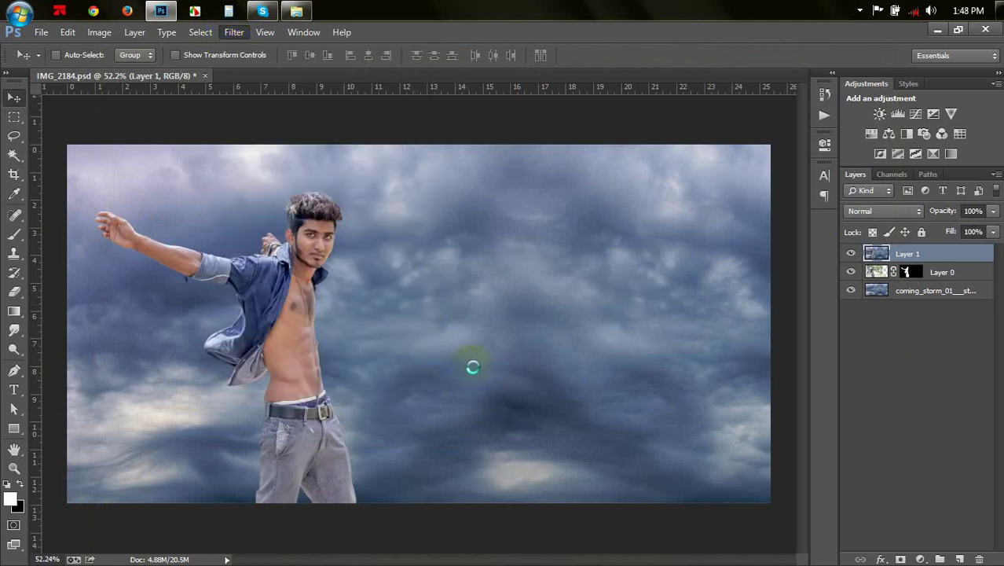
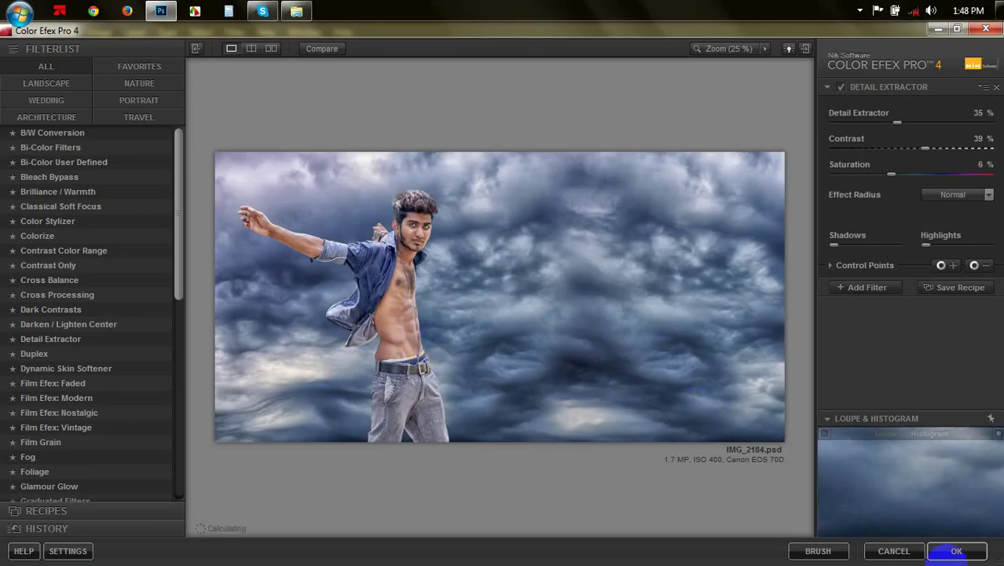
Apply Detail Extractor at 35% detail, 39% contrast and 6% saturation, returning to Photoshop
left_click(957, 553)
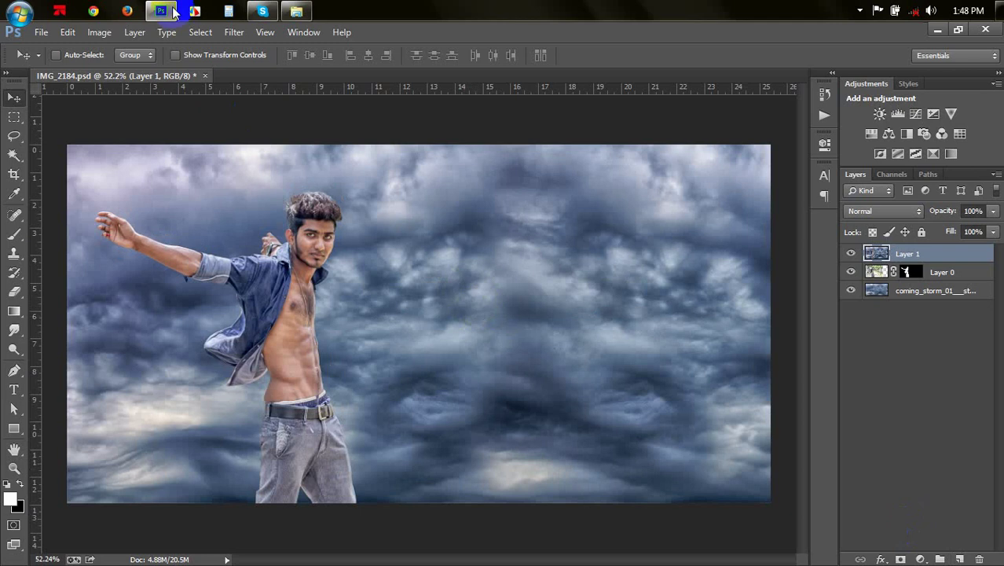
Apply Noiseware's Portrait preset to Layer 1, then zoom in on the man's face
left_click(233, 32)
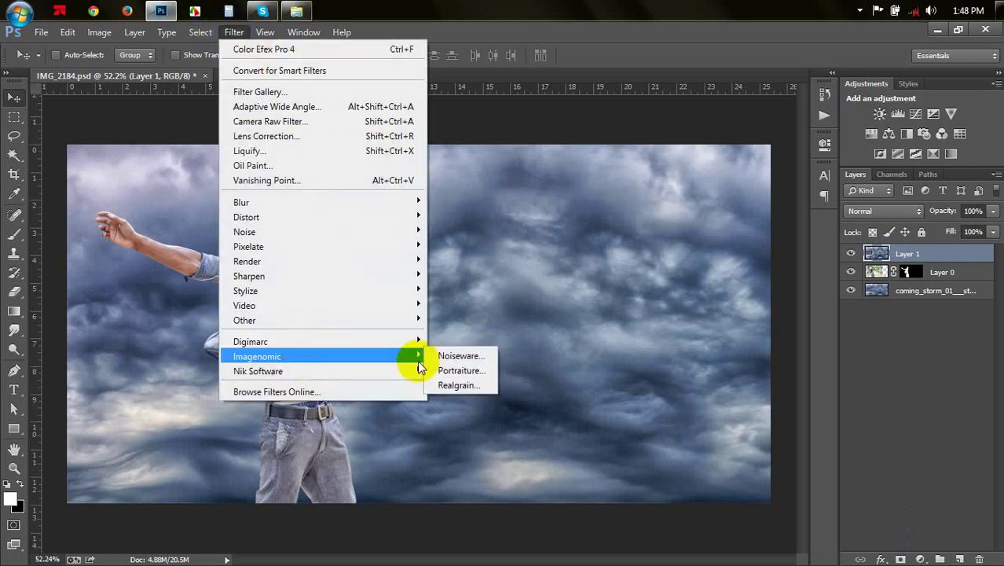
left_click(451, 356)
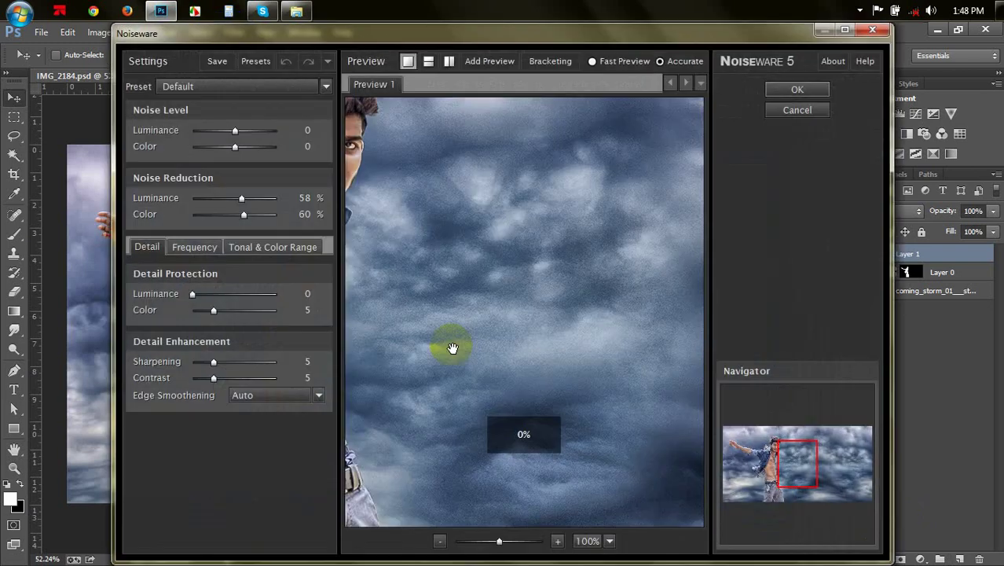
left_click_drag(450, 333, 678, 423)
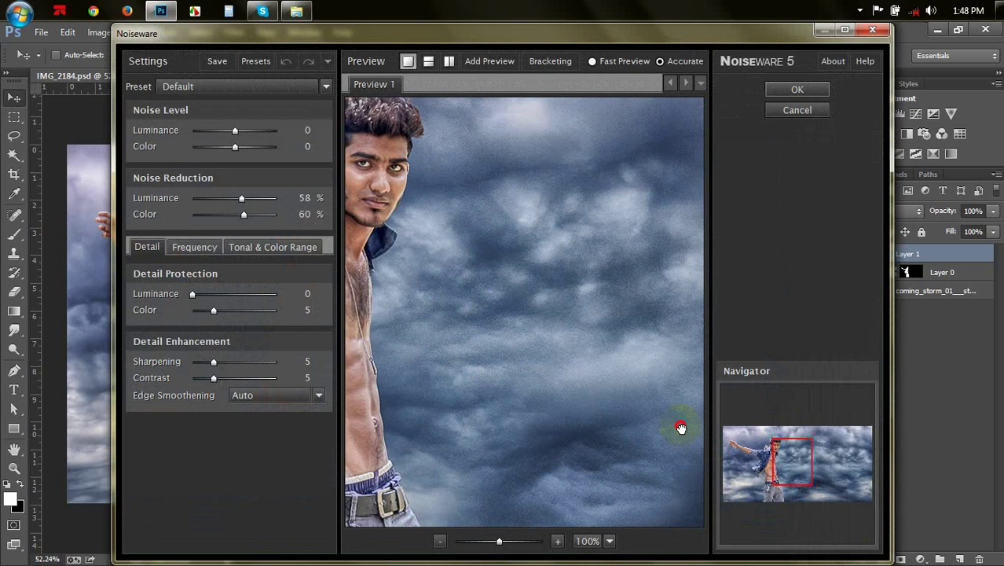
left_click(241, 88)
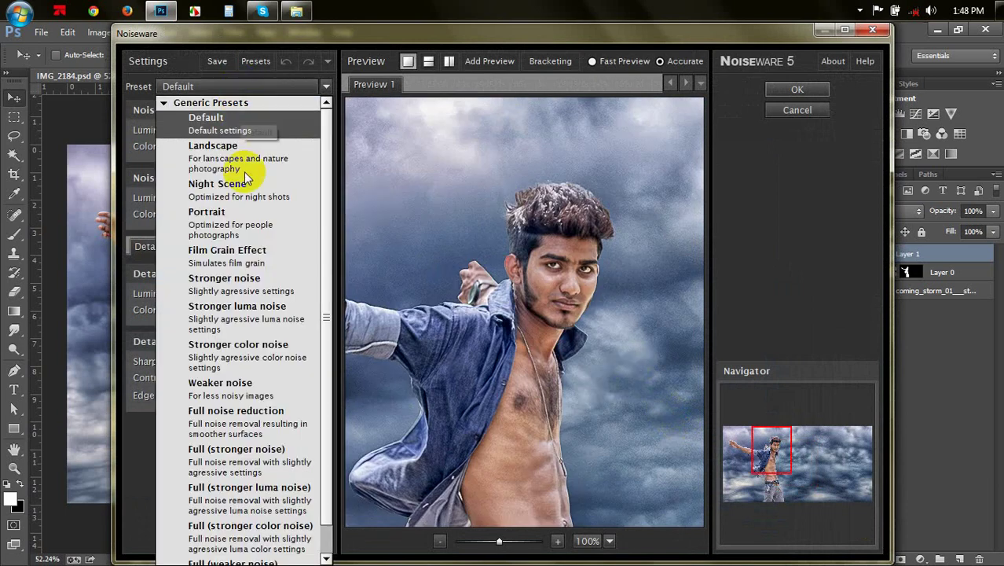
left_click(244, 216)
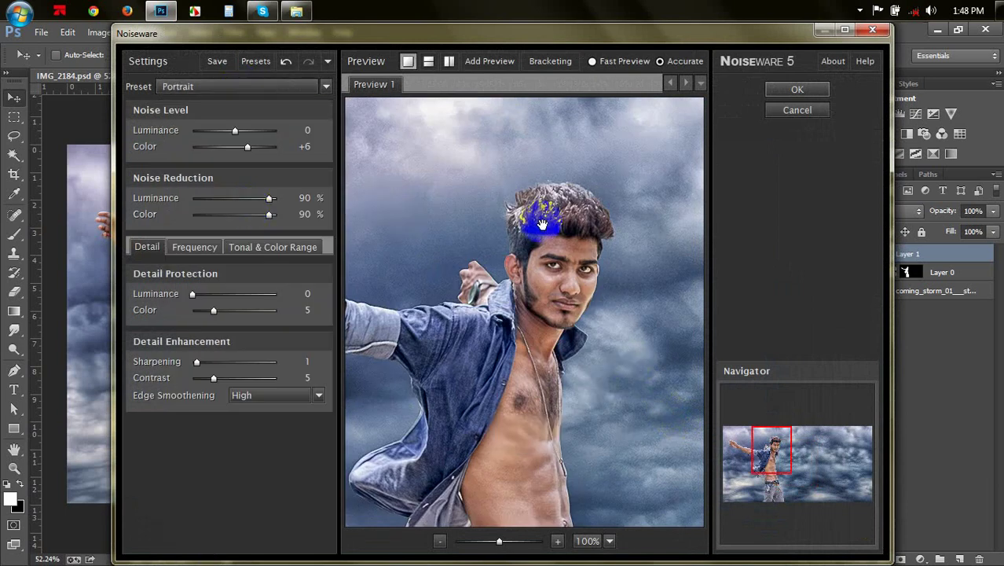
left_click(797, 93)
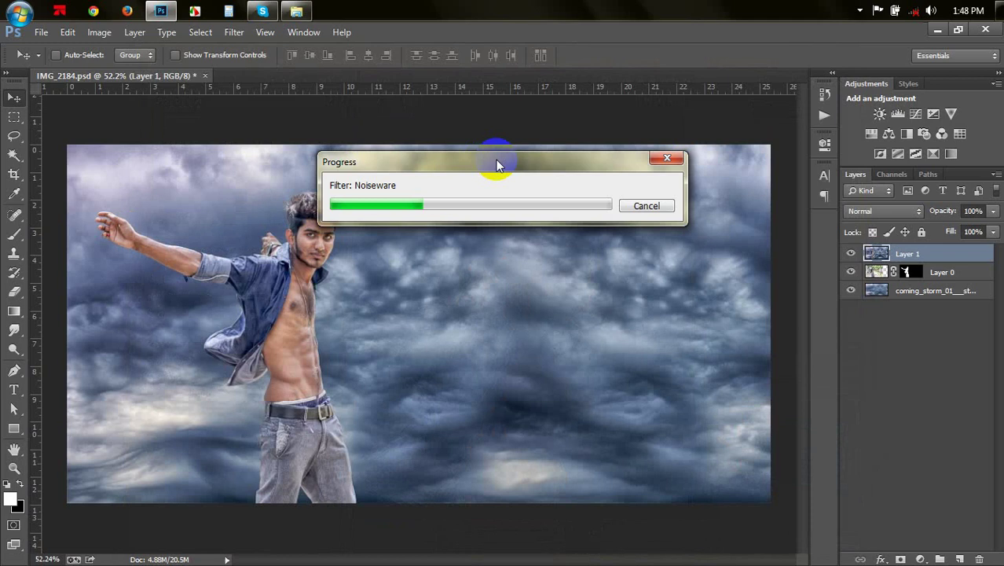
mouse_move(255, 262)
left_mouse_down()
mouse_move(456, 286)
mouse_move(379, 348)
left_mouse_up()
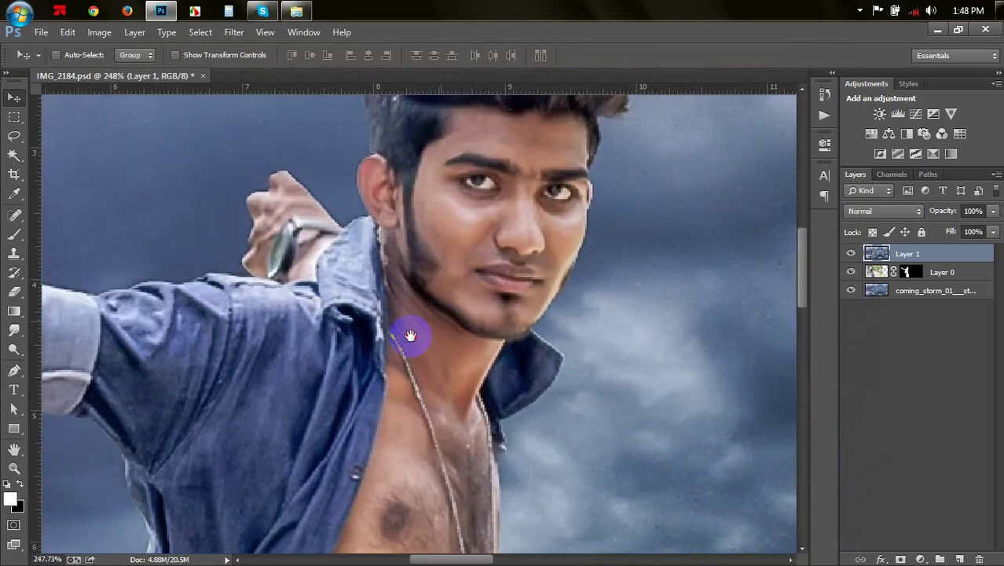
Dodge the nose, lips, eyebrow, hair and forehead highlights with Range set to Midtones
left_click(11, 346)
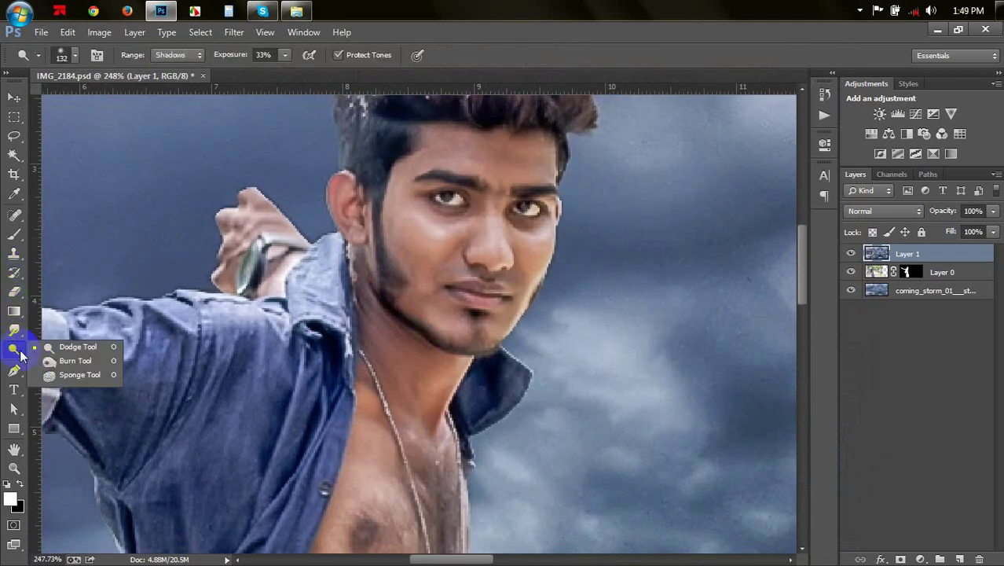
left_click(51, 346)
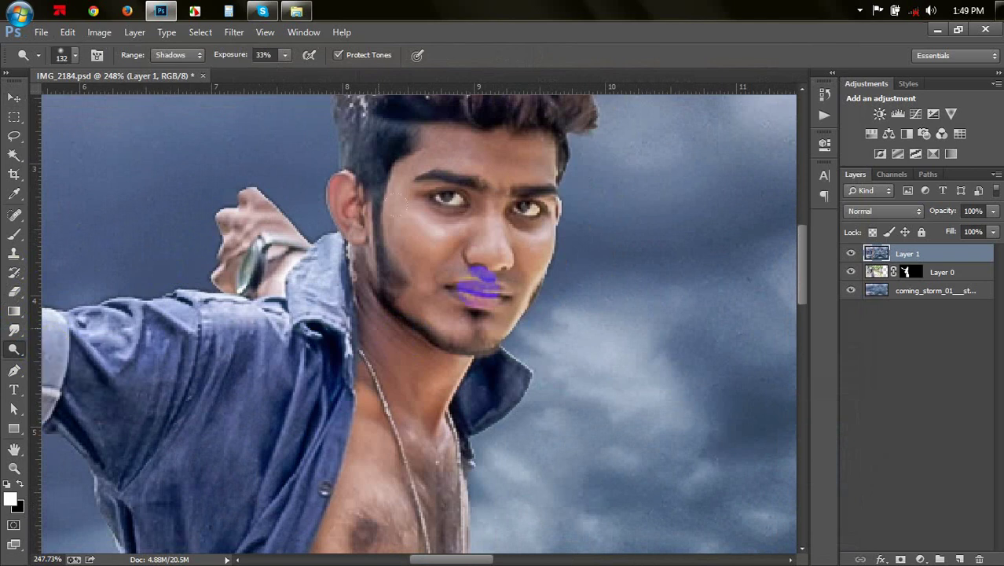
left_click_drag(476, 280, 459, 235)
key("bracketleft")
key("bracketleft")
key("bracketleft")
left_click_drag(438, 177, 474, 184)
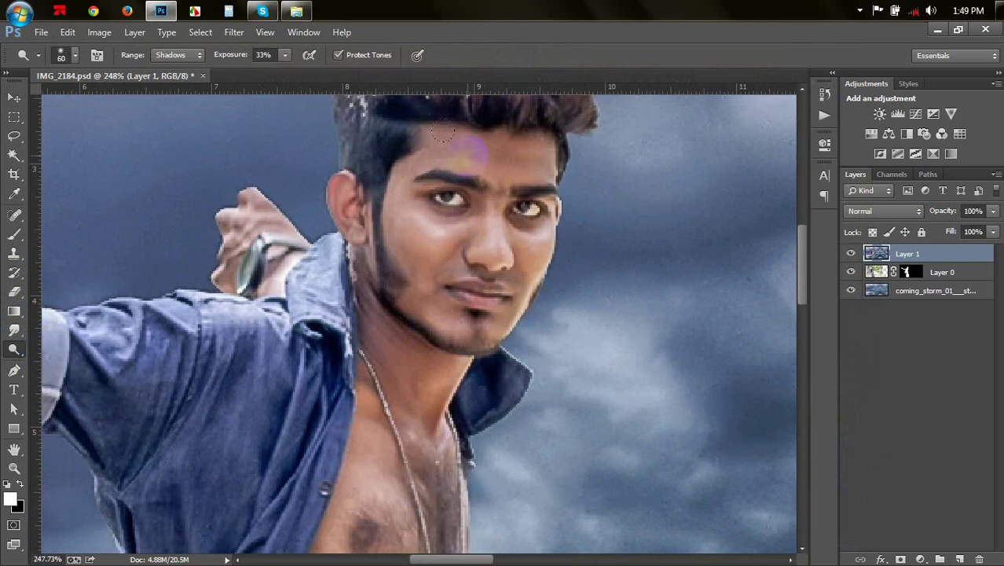
left_click(189, 55)
left_click(181, 75)
mouse_move(392, 149)
left_mouse_down()
mouse_move(421, 133)
mouse_move(515, 157)
left_mouse_up()
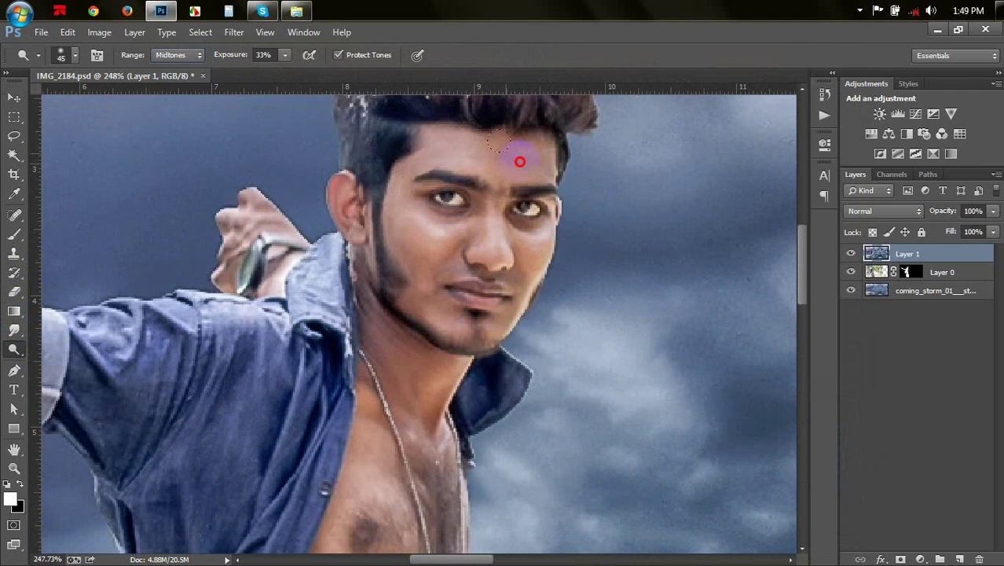
mouse_move(425, 190)
left_mouse_down()
mouse_move(421, 316)
mouse_move(531, 251)
left_mouse_up()
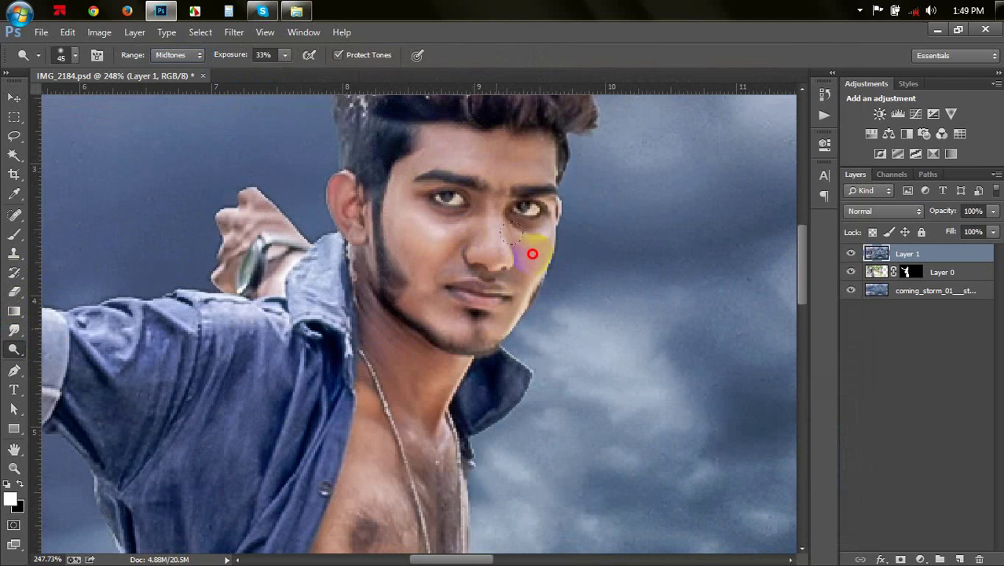
Dodge highlights on the lower torso with a progressively smaller brush
scroll(471, 329, "down", 3)
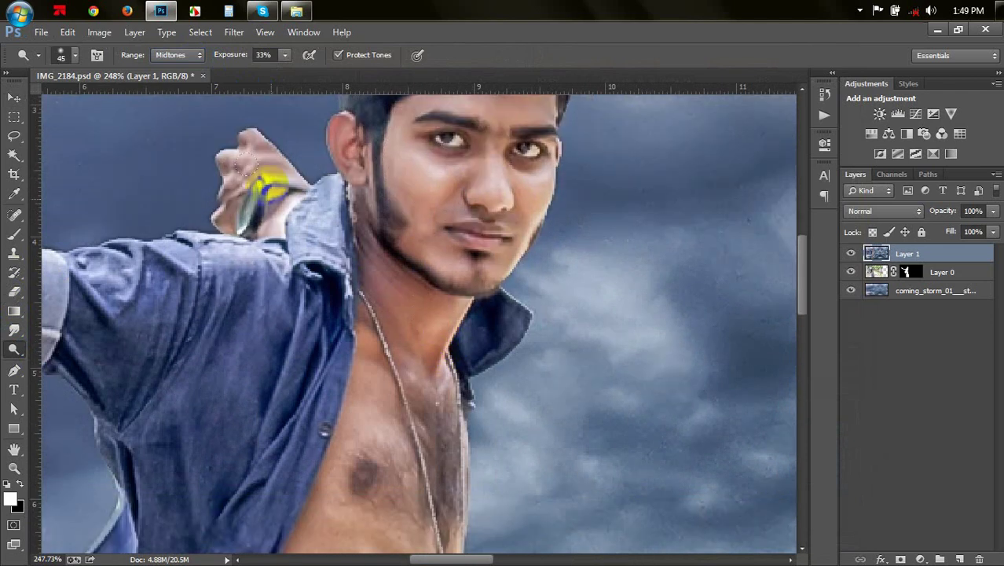
left_click_drag(265, 180, 258, 202)
scroll(465, 233, "down", 2)
scroll(372, 323, "down", 2)
scroll(372, 323, "down", 4)
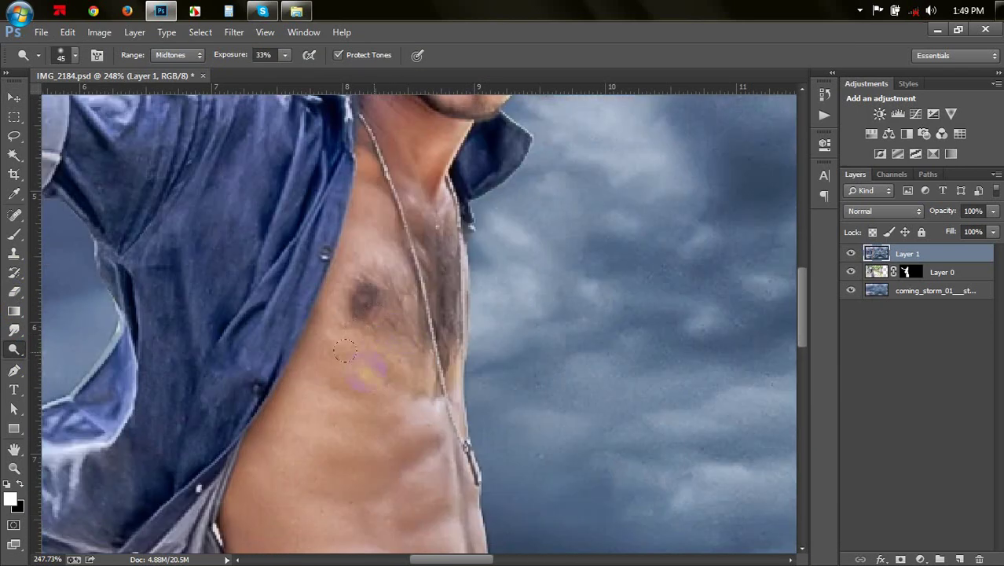
scroll(361, 334, "down", 2)
scroll(346, 346, "down", 2)
mouse_move(350, 434)
left_mouse_down()
mouse_move(316, 405)
mouse_move(336, 405)
left_mouse_up()
scroll(318, 408, "down", 3)
scroll(328, 425, "down", 3)
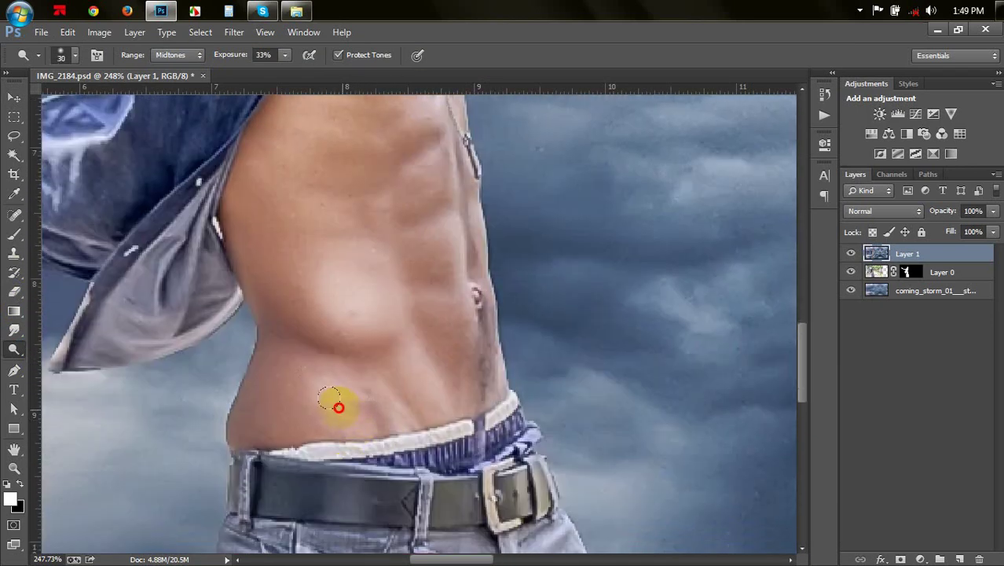
key("[")
left_click_drag(432, 403, 417, 368)
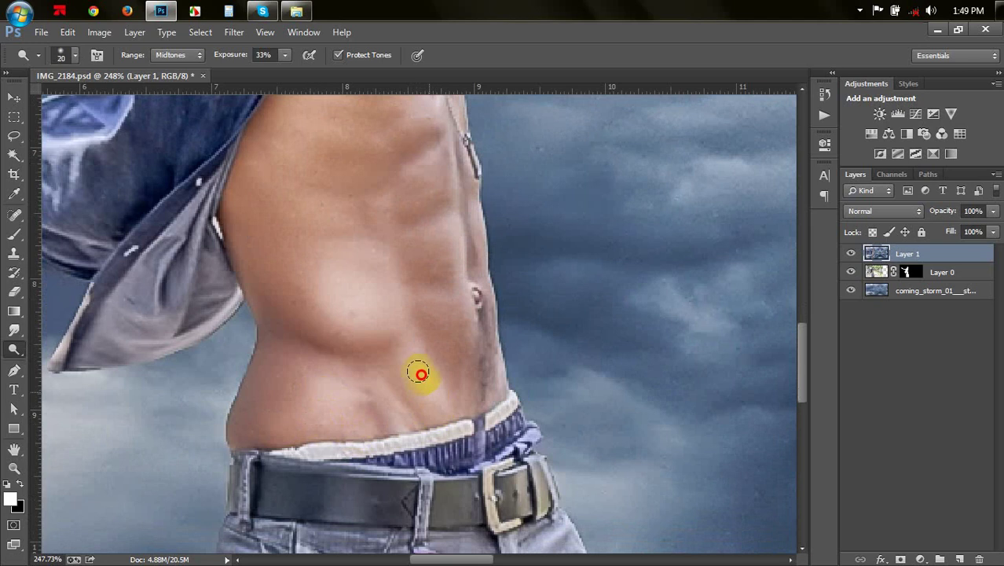
key("bracketleft")
scroll(428, 366, "up", 2)
mouse_move(449, 298)
left_mouse_down()
mouse_move(447, 286)
mouse_move(466, 374)
mouse_move(459, 362)
left_mouse_up()
key("bracketleft")
scroll(457, 361, "up", 1)
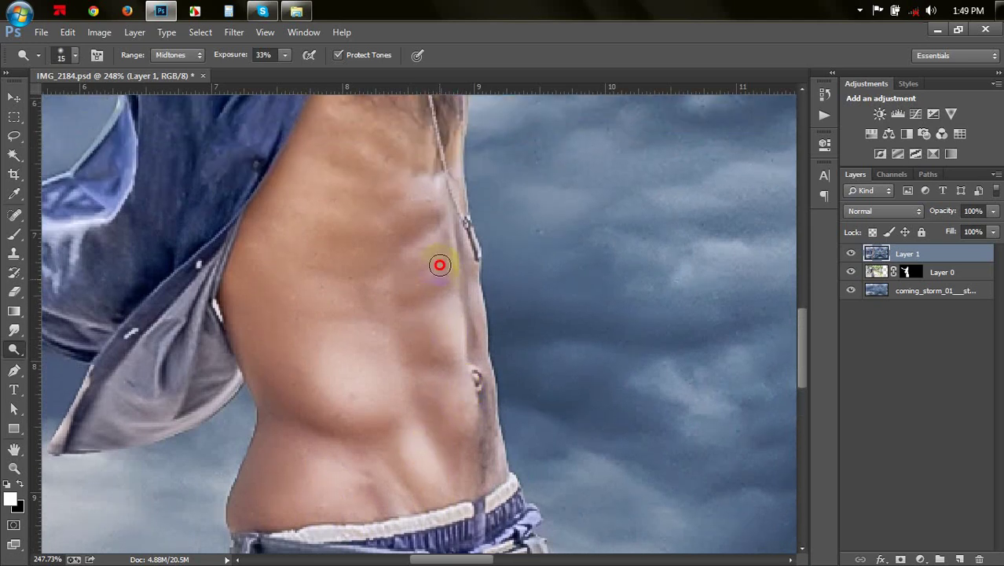
Brighten the abdominal muscles, upper chest, ribs and the torso's right edge
mouse_move(437, 265)
left_mouse_down()
mouse_move(443, 239)
mouse_move(403, 289)
left_mouse_up()
key("bracketleft")
key("bracketleft")
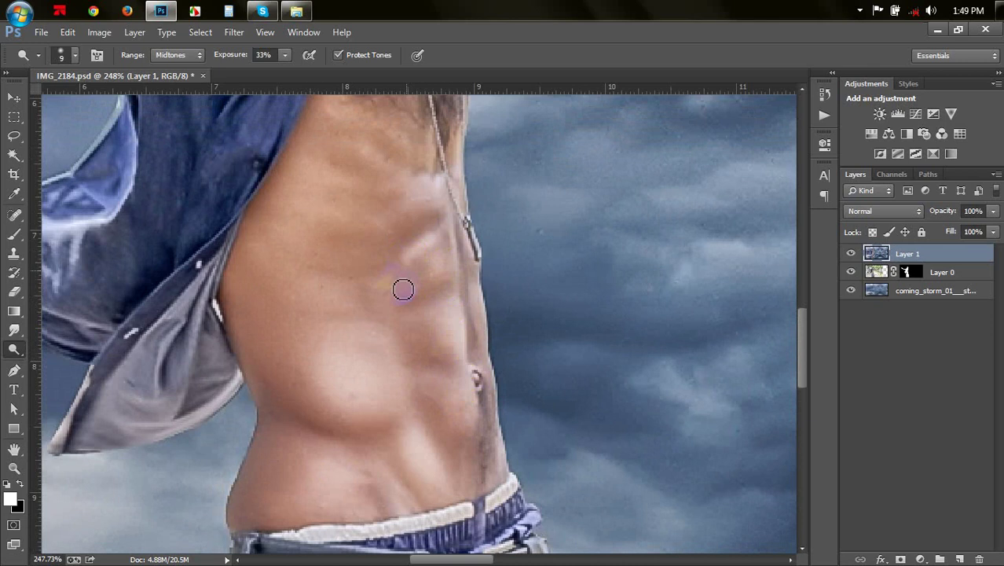
scroll(381, 306, "up", 1)
key("bracketright")
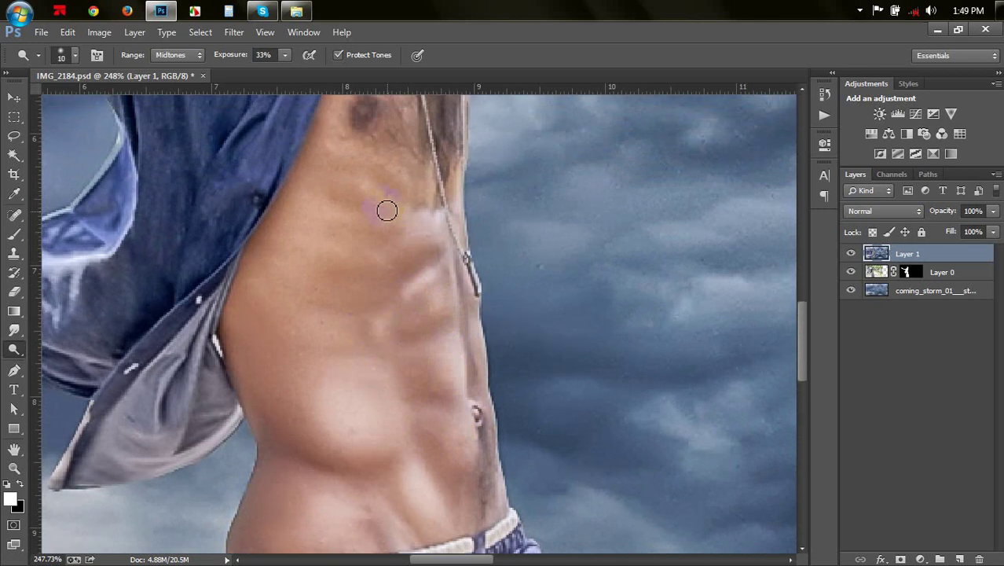
left_click(356, 184)
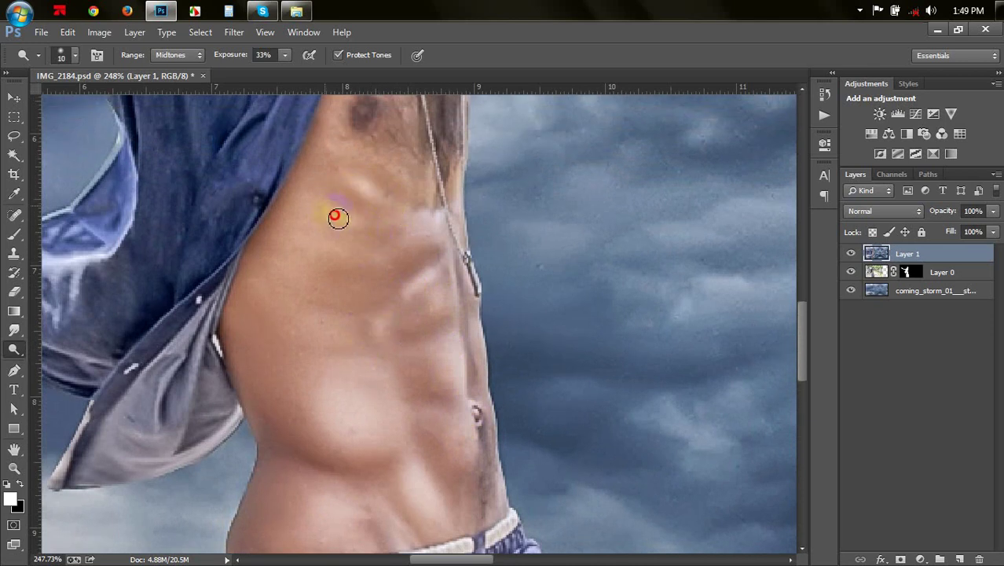
mouse_move(338, 218)
left_mouse_down()
mouse_move(376, 267)
mouse_move(309, 233)
mouse_move(357, 295)
left_mouse_up()
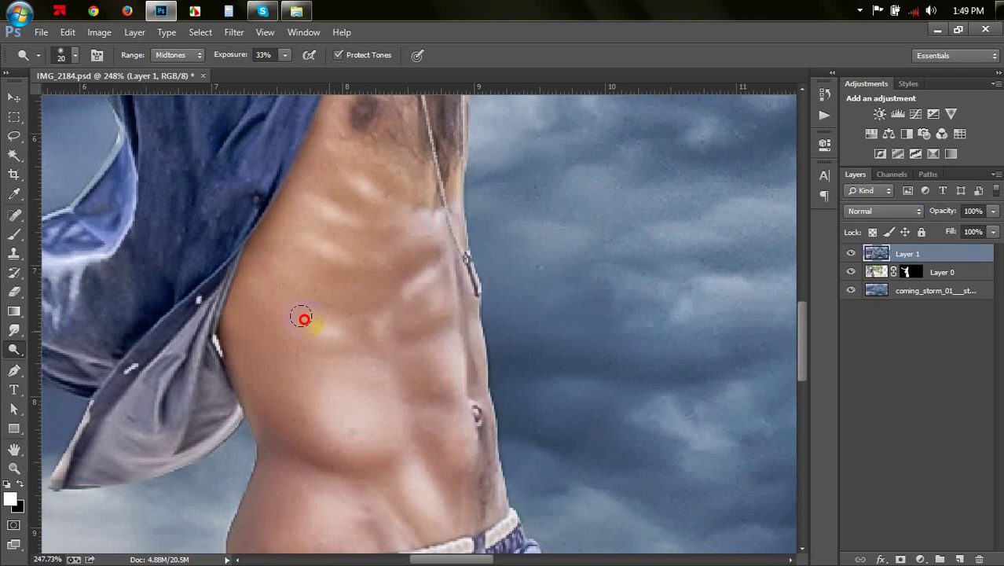
mouse_move(302, 315)
left_mouse_down()
mouse_move(273, 287)
mouse_move(303, 286)
mouse_move(325, 247)
mouse_move(291, 224)
mouse_move(325, 220)
mouse_move(308, 194)
mouse_move(376, 206)
mouse_move(347, 165)
left_mouse_up()
key("bracketright")
key("bracketright")
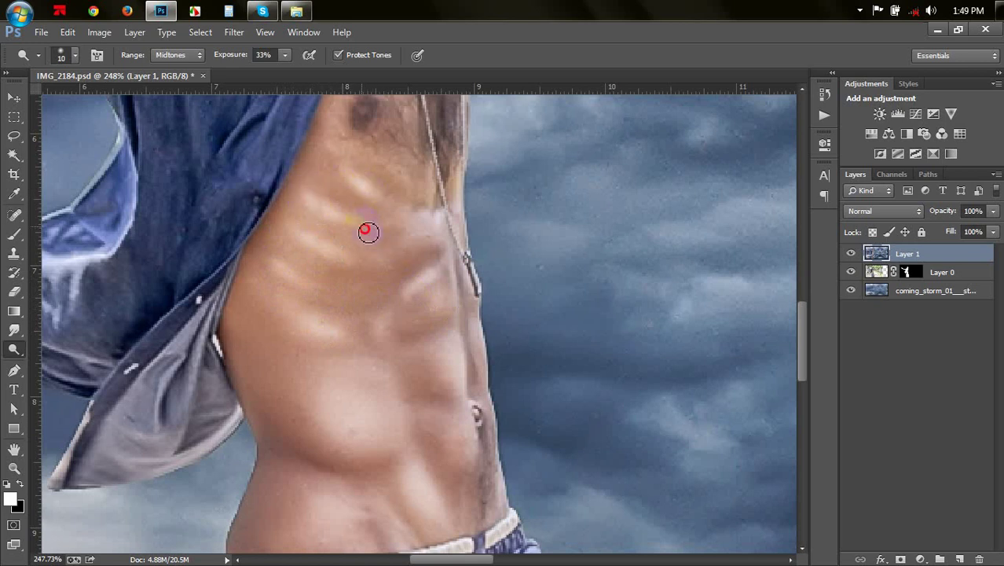
mouse_move(368, 231)
left_mouse_down()
mouse_move(439, 263)
mouse_move(430, 224)
mouse_move(441, 307)
mouse_move(430, 299)
mouse_move(433, 307)
mouse_move(432, 298)
mouse_move(481, 299)
mouse_move(469, 228)
left_mouse_up()
key("bracketleft")
scroll(471, 325, "down", 2)
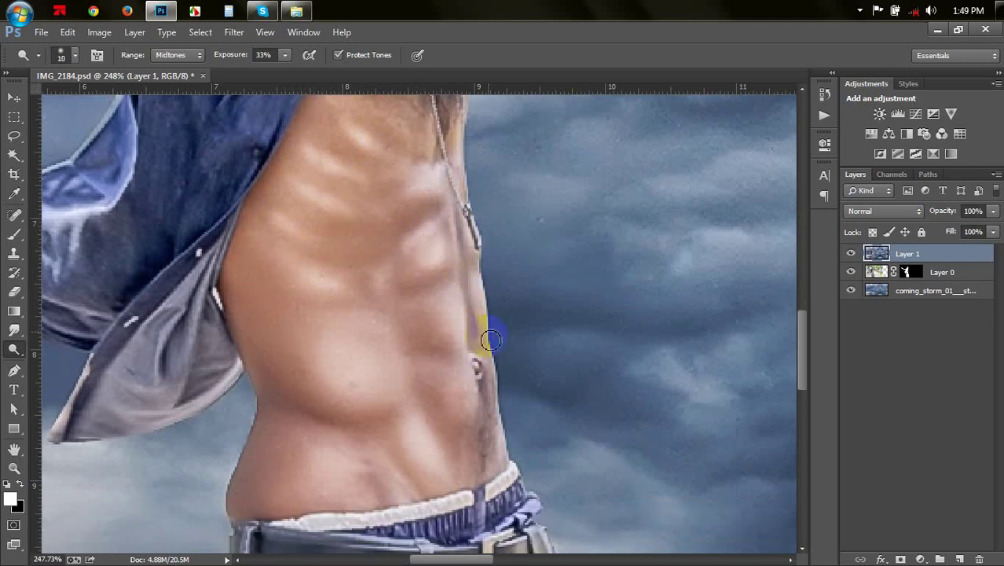
left_click_drag(476, 365, 498, 367)
Switch to the Burn tool, darken the ribs near the necklace, and set brush size 9
right_click(14, 348)
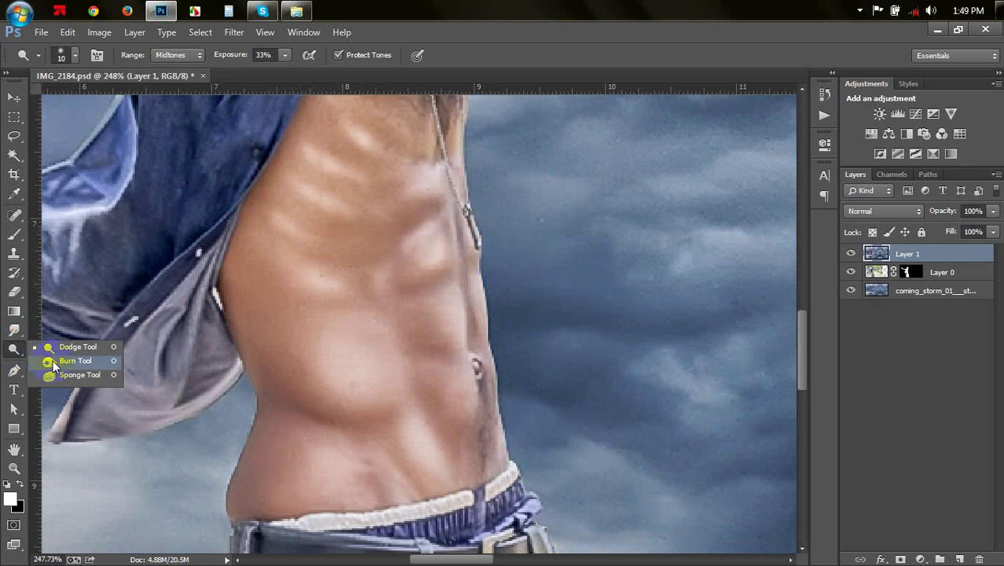
left_click(55, 358)
left_click_drag(451, 221, 451, 222)
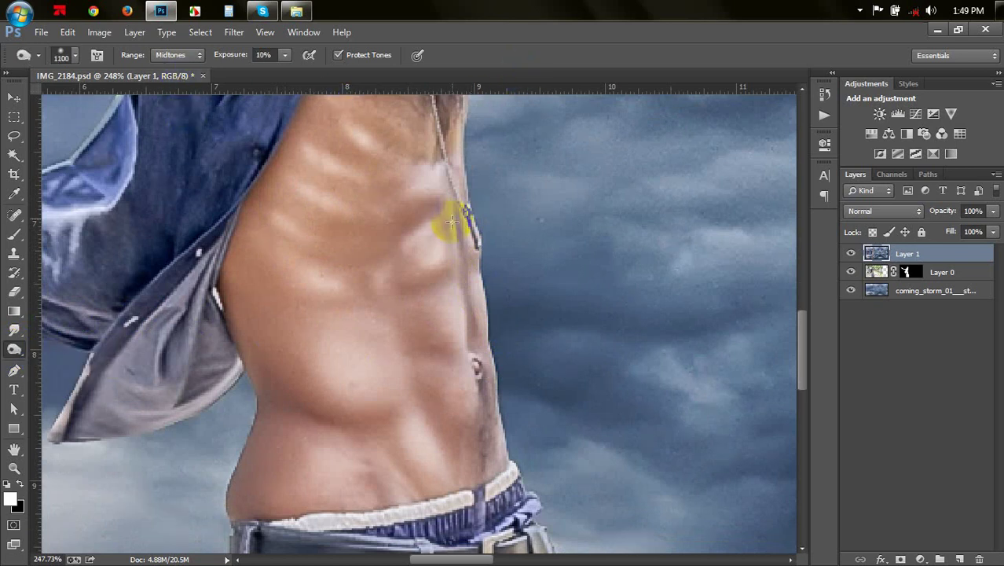
right_click(454, 220)
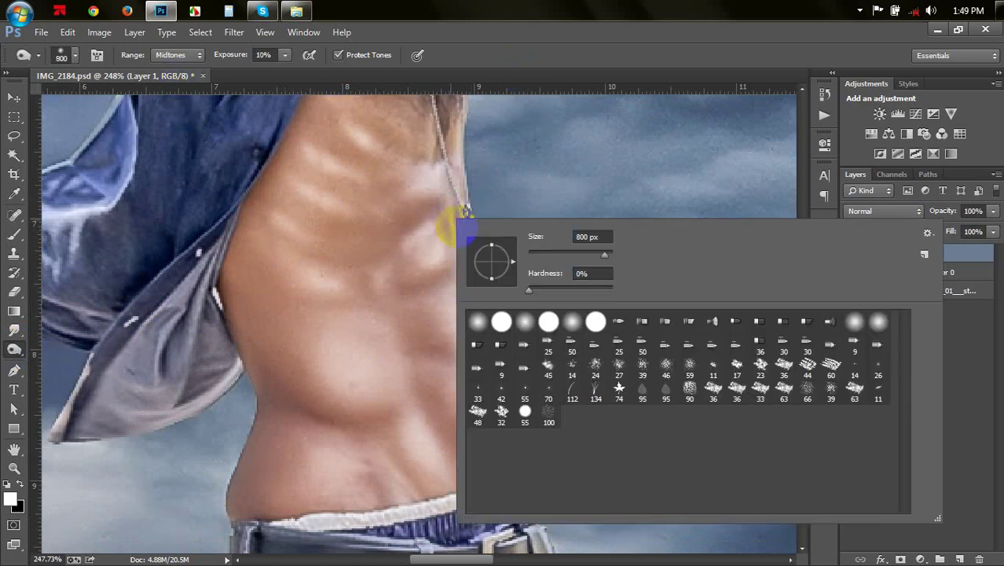
left_click_drag(556, 255, 544, 253)
type("9")
key("Return")
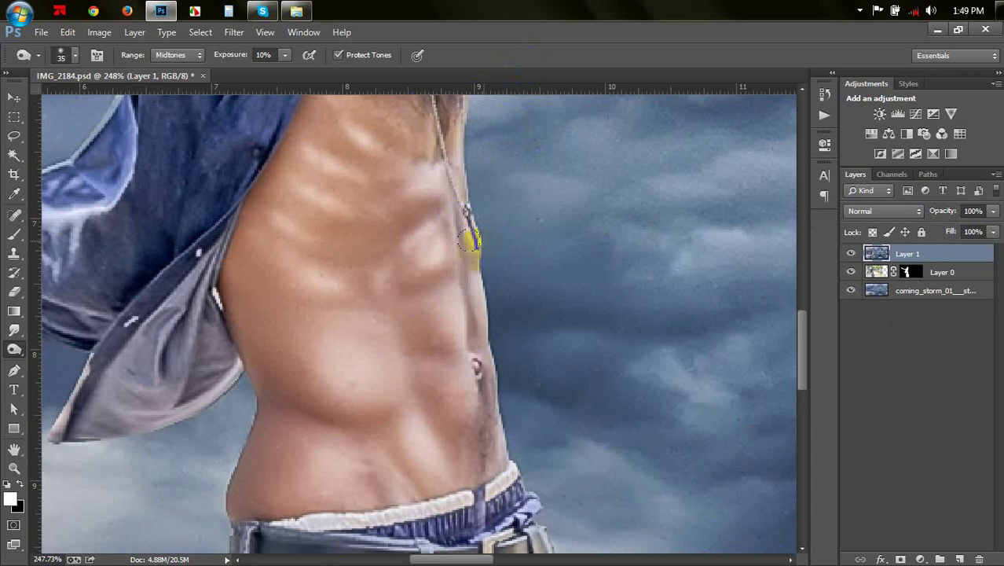
Deepen the shadows between and across the ribs, including the upper ribs
mouse_move(473, 347)
left_mouse_down()
mouse_move(452, 159)
mouse_move(362, 128)
mouse_move(436, 161)
mouse_move(393, 170)
left_mouse_up()
key("bracketleft")
mouse_move(339, 152)
left_mouse_down()
mouse_move(339, 187)
mouse_move(350, 193)
mouse_move(341, 218)
mouse_move(307, 216)
left_mouse_up()
mouse_move(297, 255)
left_mouse_down()
mouse_move(365, 290)
mouse_move(405, 222)
mouse_move(396, 261)
mouse_move(405, 306)
mouse_move(452, 271)
mouse_move(426, 308)
mouse_move(432, 347)
mouse_move(460, 365)
mouse_move(430, 399)
mouse_move(452, 441)
mouse_move(498, 466)
mouse_move(469, 395)
left_mouse_up()
key("bracketleft")
key("bracketleft")
key("bracketright")
key("bracketleft")
Darken the skin along the left abs down toward the waistband
scroll(417, 466, "down", 1)
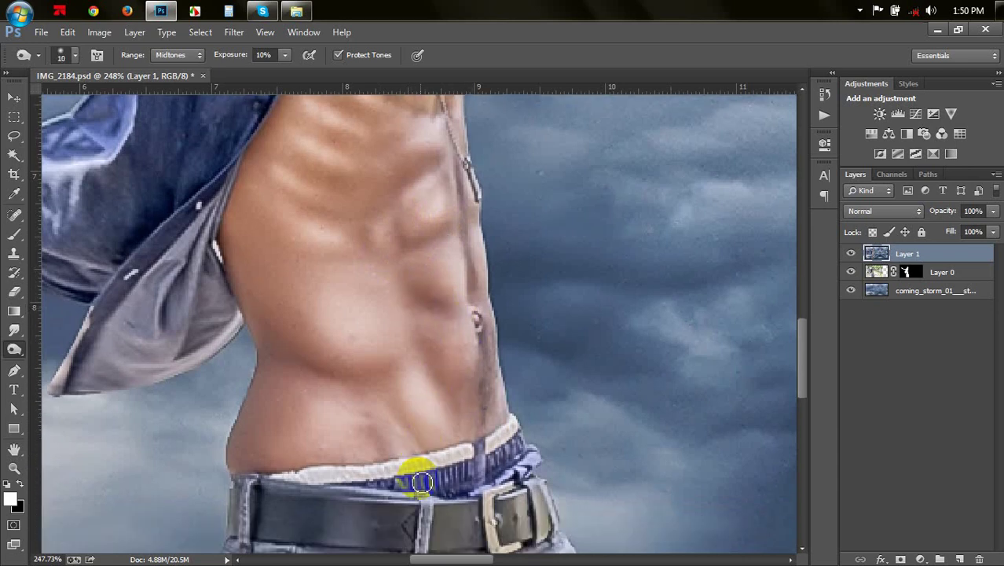
left_click_drag(417, 466, 392, 405)
key("bracketright")
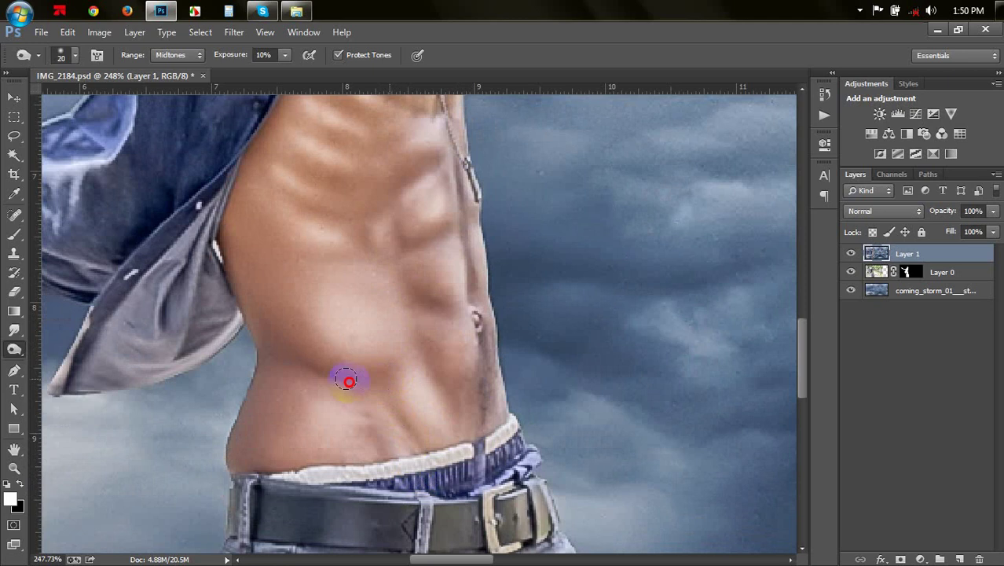
mouse_move(278, 338)
left_mouse_down()
mouse_move(295, 353)
mouse_move(235, 464)
mouse_move(368, 450)
mouse_move(284, 286)
left_mouse_up()
key("bracketleft")
scroll(338, 307, "down", 1)
scroll(388, 326, "down", 2)
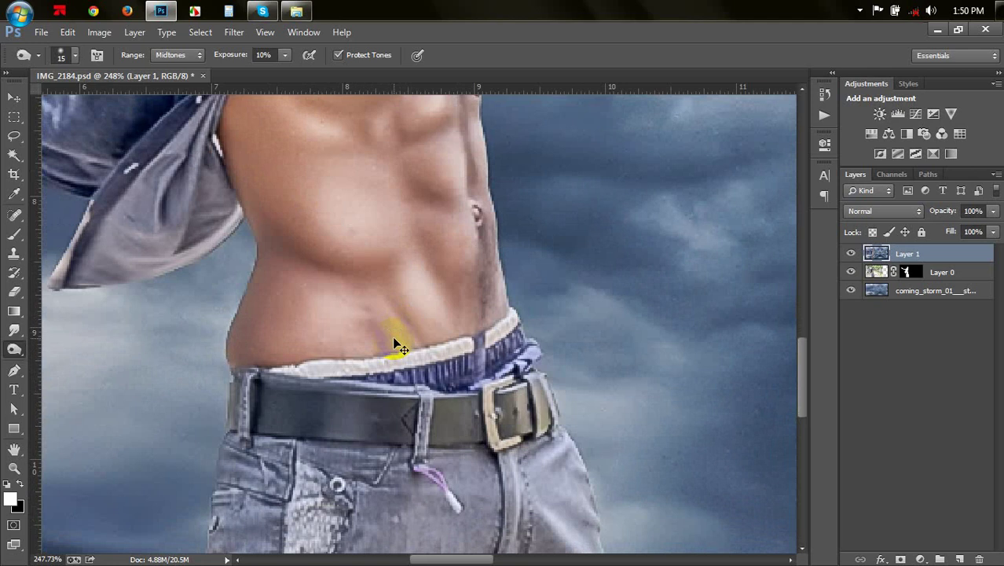
scroll(471, 330, "up", 2)
scroll(562, 310, "up", 1)
key("ctrl+plus")
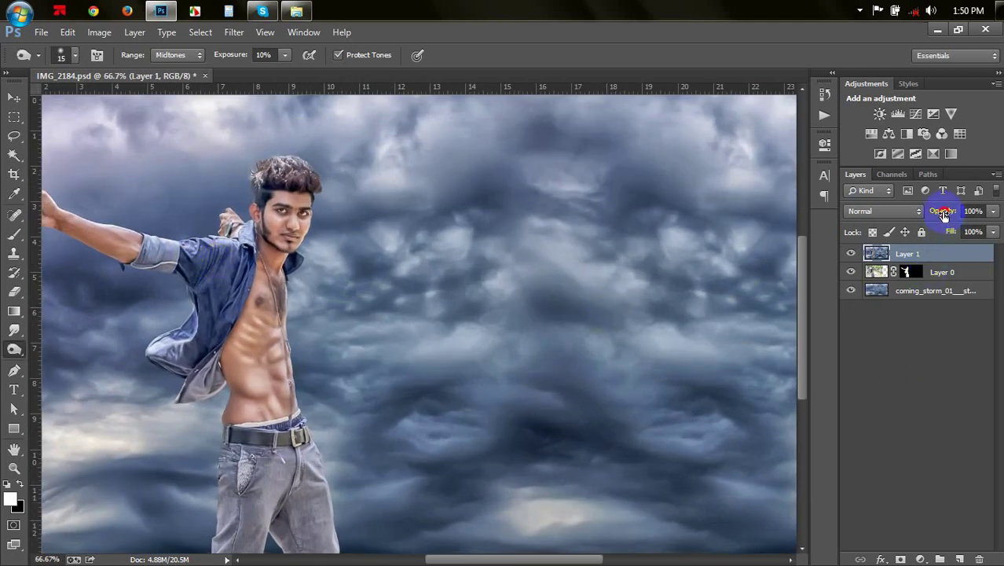
Adjust the top layer's opacity, dodge a cloud patch, then revert History before the dodge strokes
mouse_move(943, 214)
left_mouse_down()
mouse_move(913, 200)
mouse_move(1000, 238)
left_mouse_up()
left_click_drag(530, 269, 509, 270)
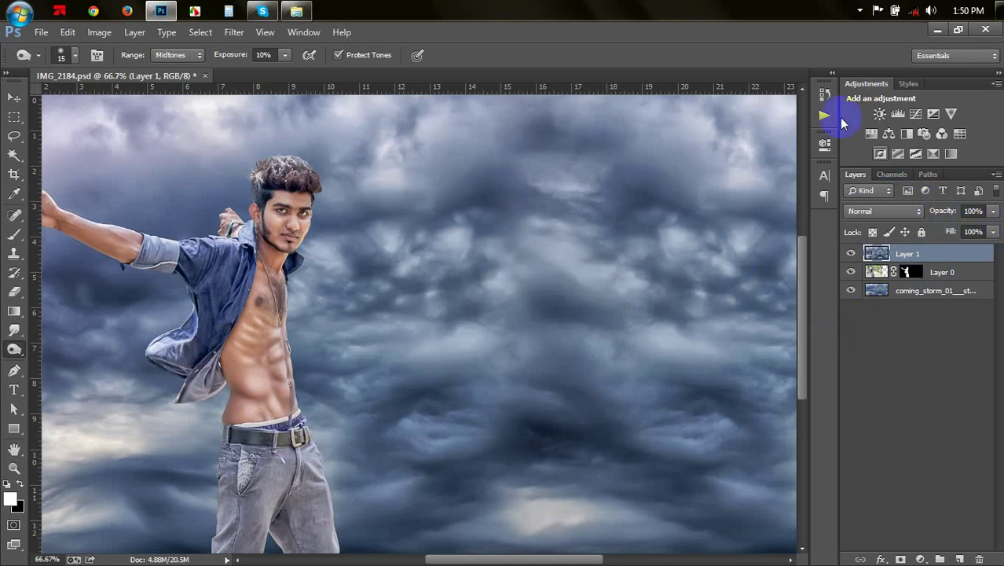
left_click(823, 95)
scroll(730, 137, "up", 1)
scroll(731, 138, "up", 3)
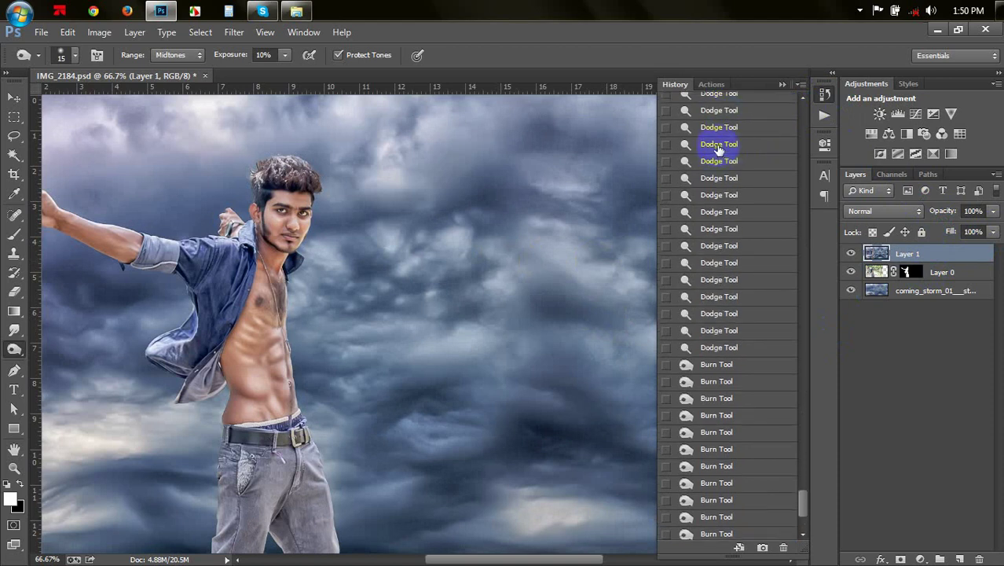
scroll(726, 145, "up", 3)
scroll(719, 154, "up", 2)
scroll(716, 159, "up", 2)
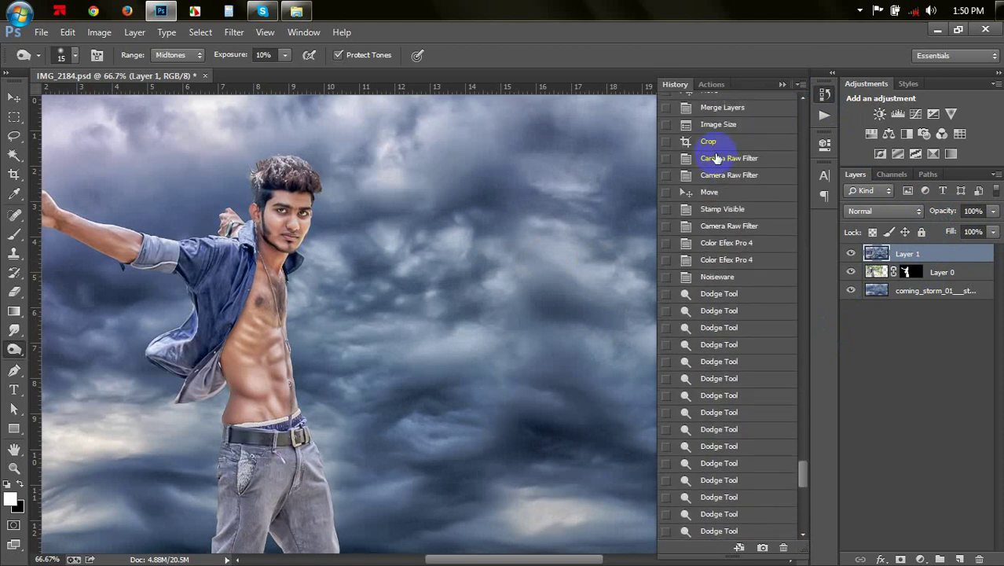
left_click(715, 277)
left_click(638, 169)
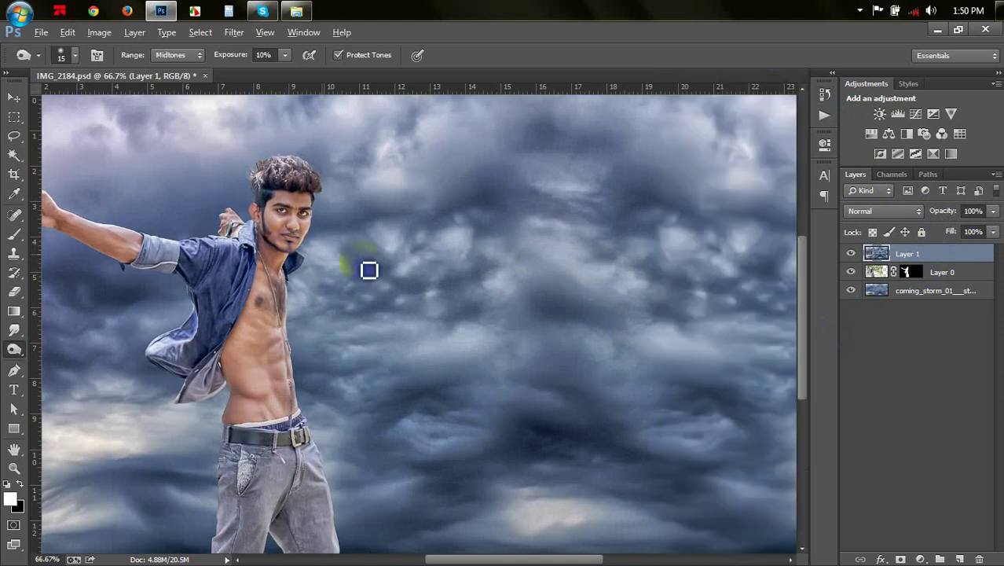
Save IMG_2184.psd, then restore only the first few dodge strokes from History
key("ctrl+s")
key("ctrl+0")
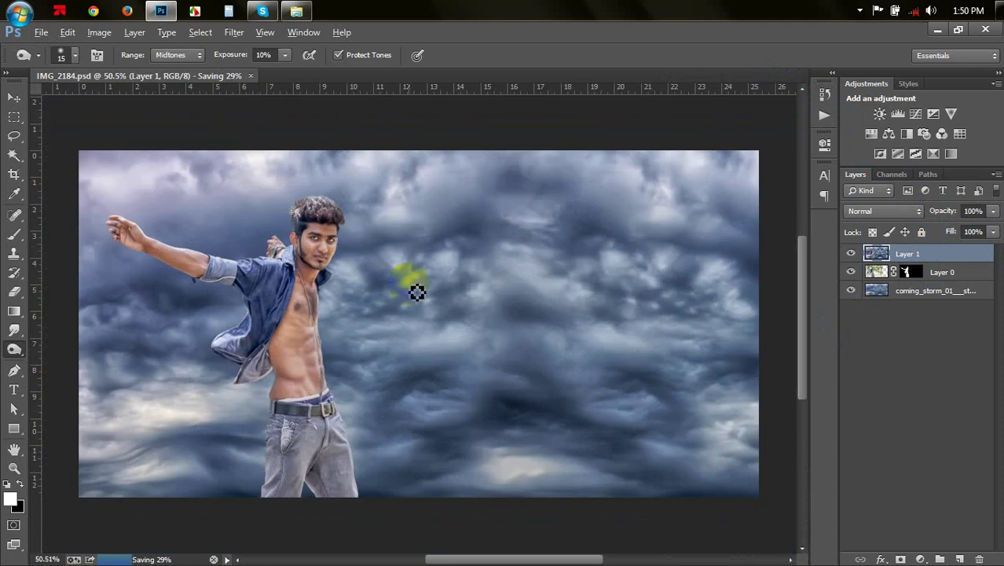
left_click(14, 97)
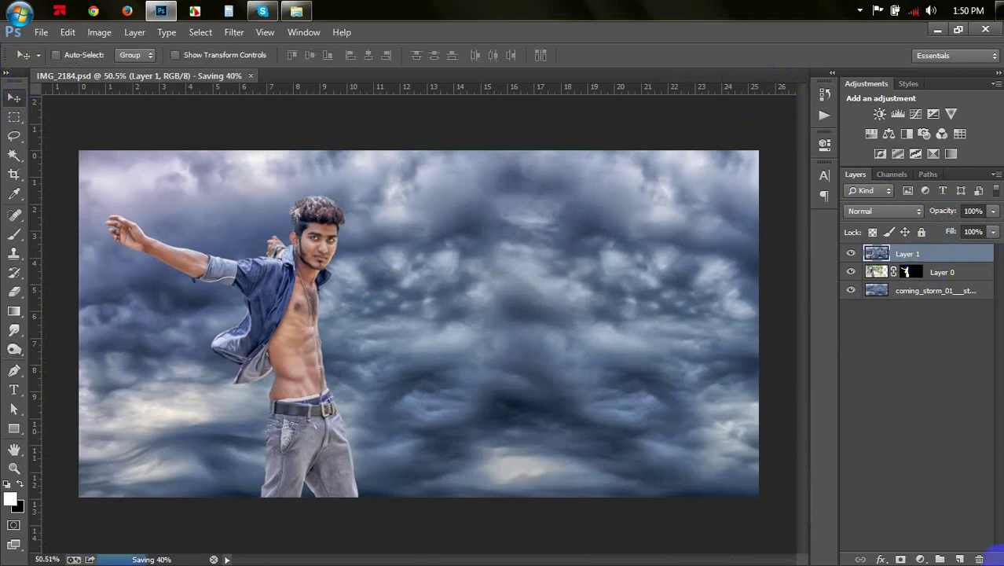
left_click(236, 34)
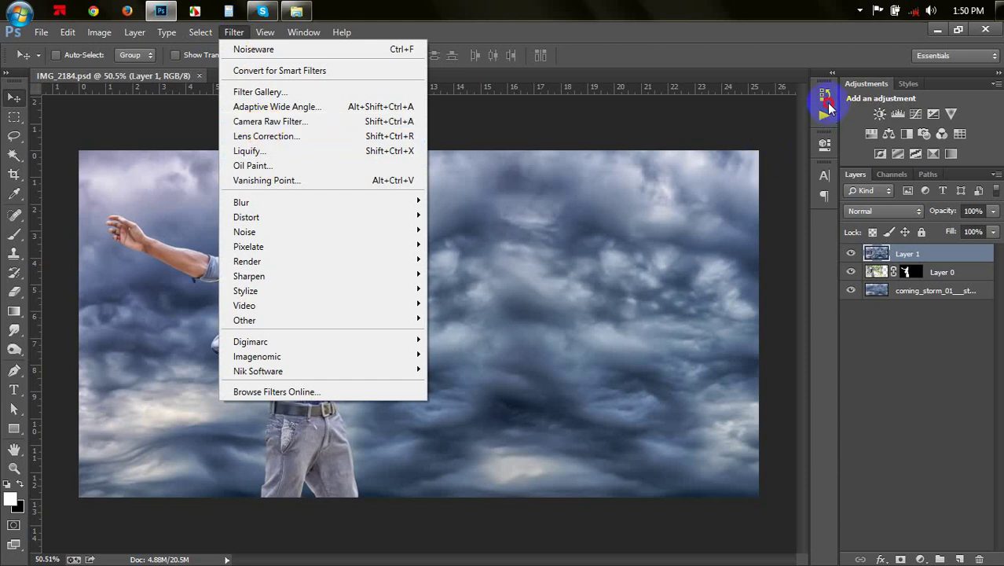
left_click(824, 95)
left_click(740, 362)
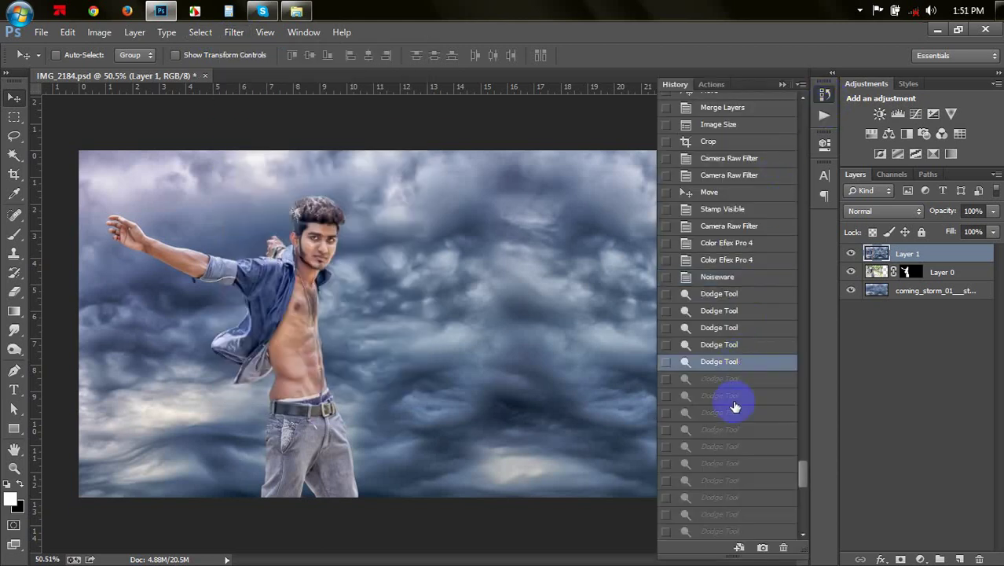
left_click(730, 395)
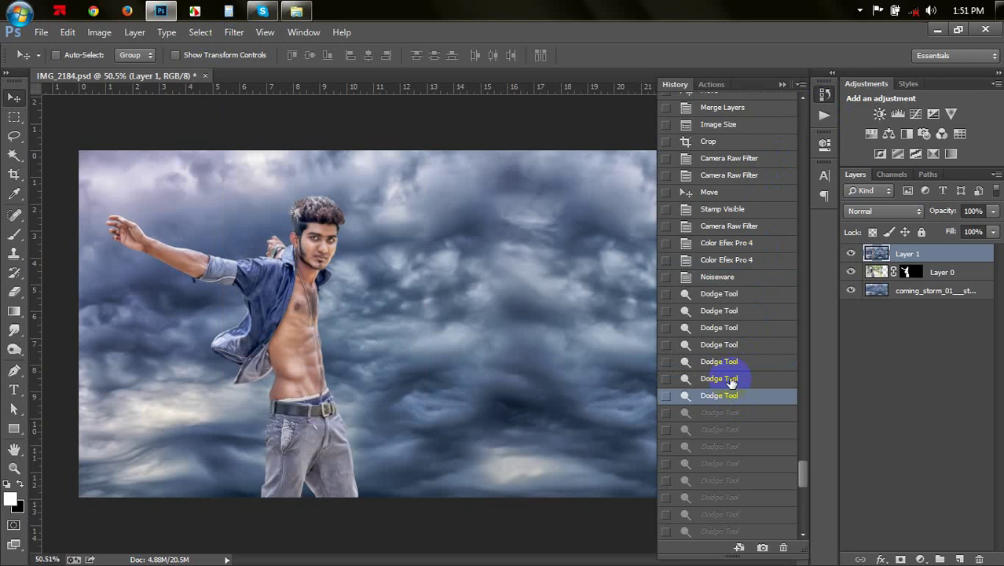
left_click_drag(730, 382, 727, 454)
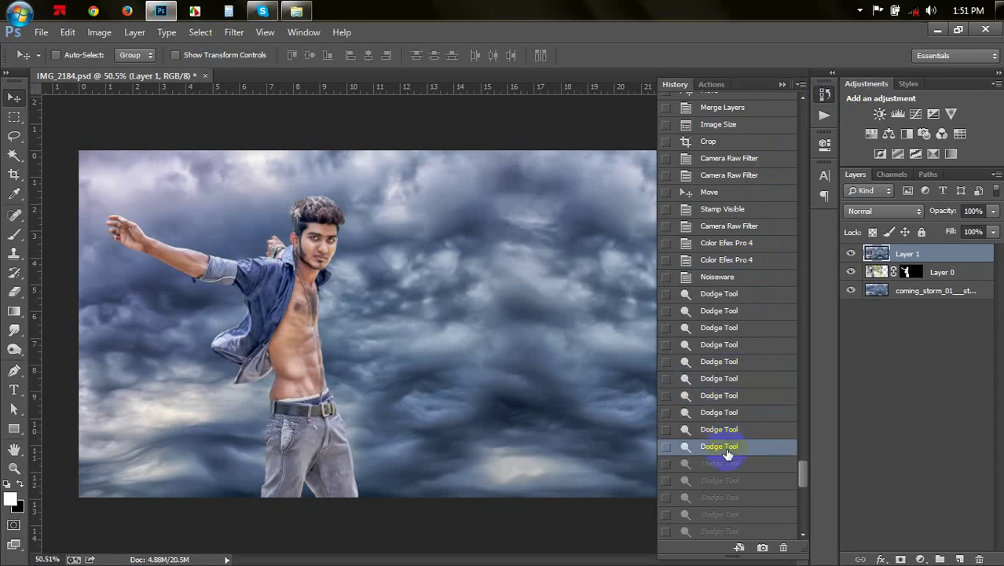
left_click_drag(715, 397, 716, 377)
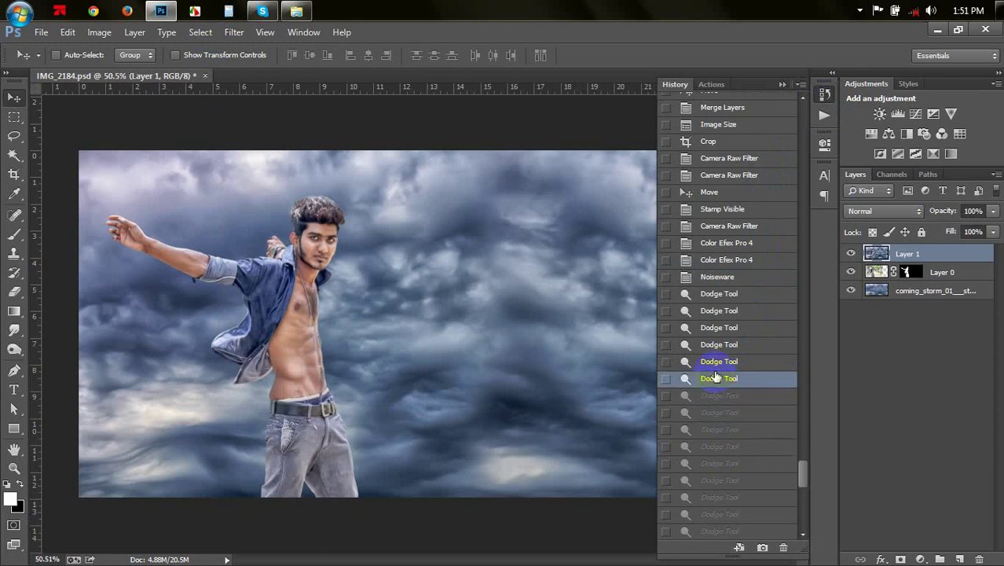
left_click(781, 84)
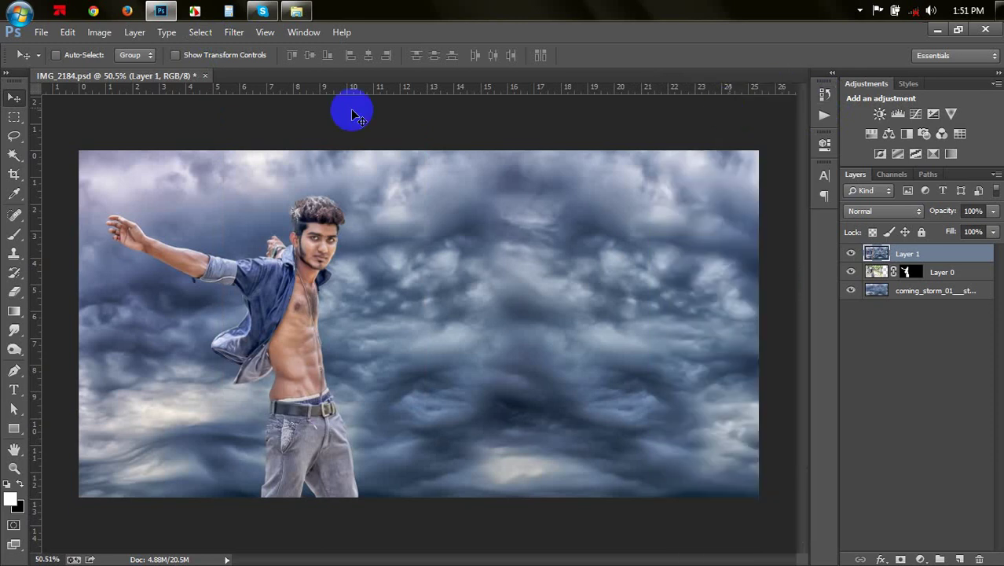
Add a Camera Raw graduated filter from waist to face: exposure −1.10, contrast +59, clarity +27
left_click(226, 36)
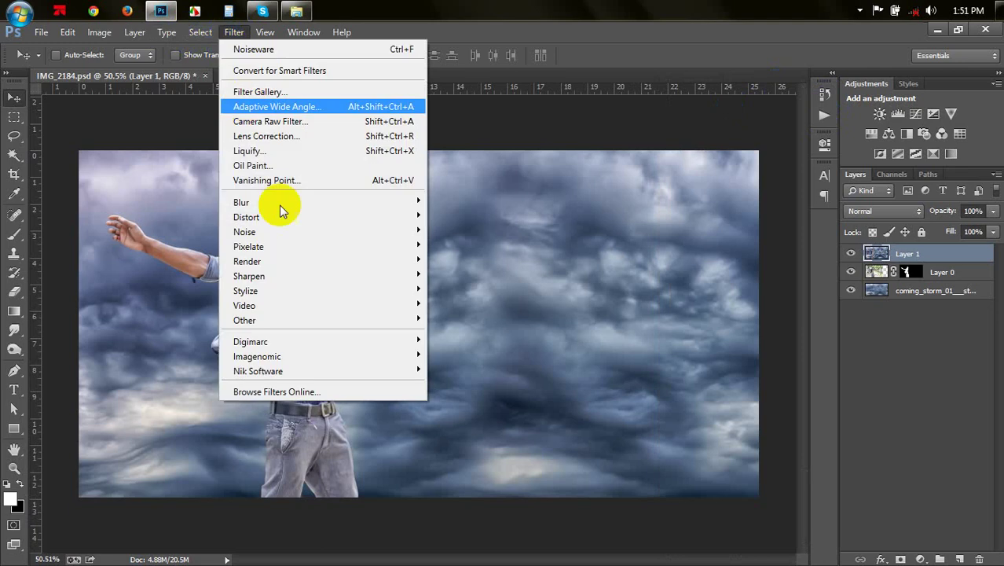
left_click(264, 125)
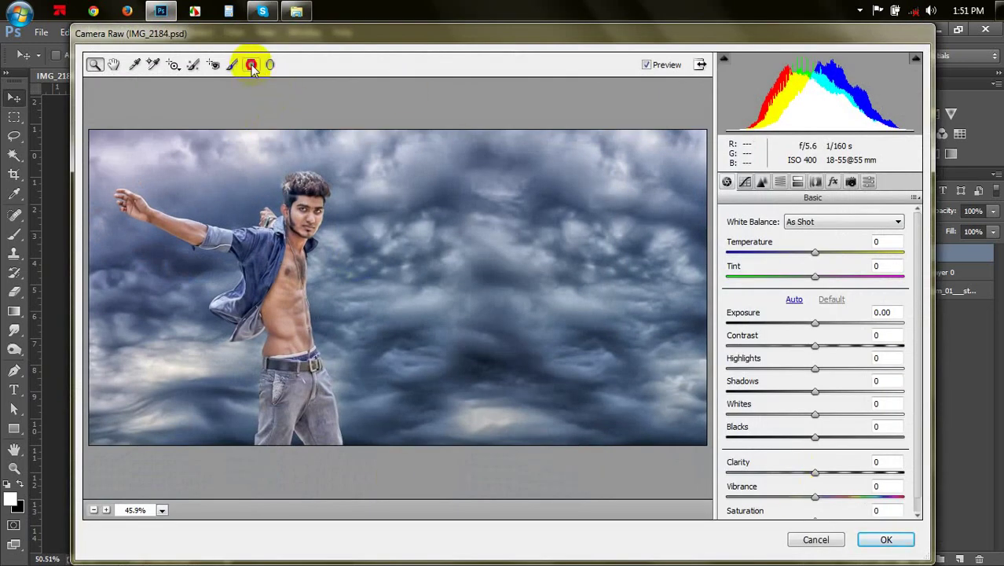
left_click(251, 65)
left_click_drag(242, 401, 329, 180)
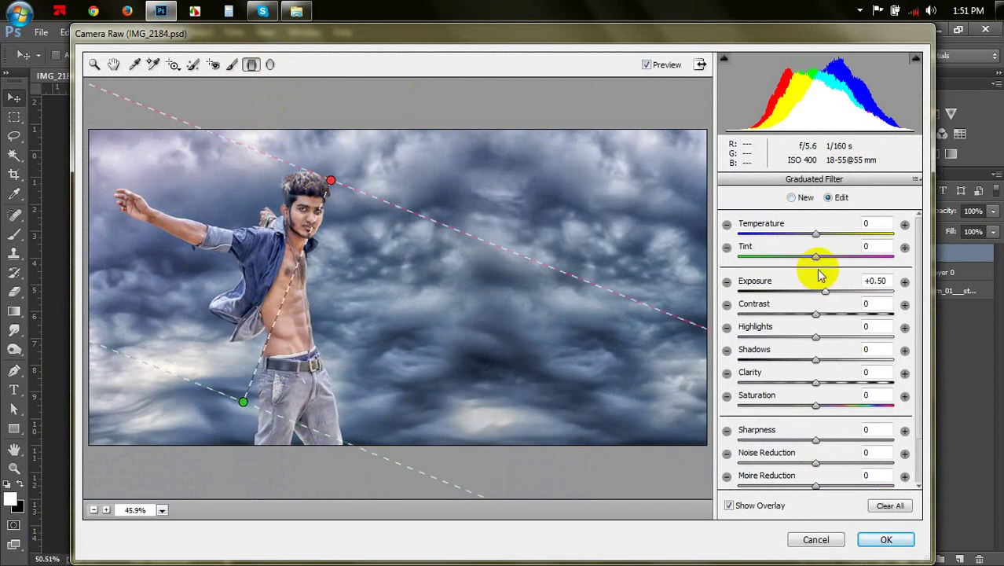
left_click_drag(823, 291, 795, 291)
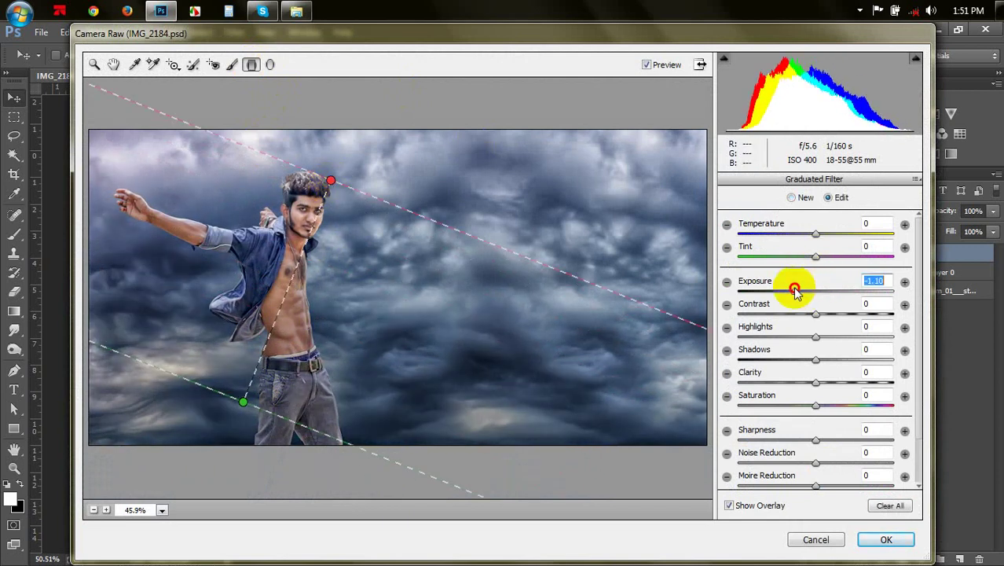
left_click(337, 173)
left_click_drag(338, 172, 300, 225)
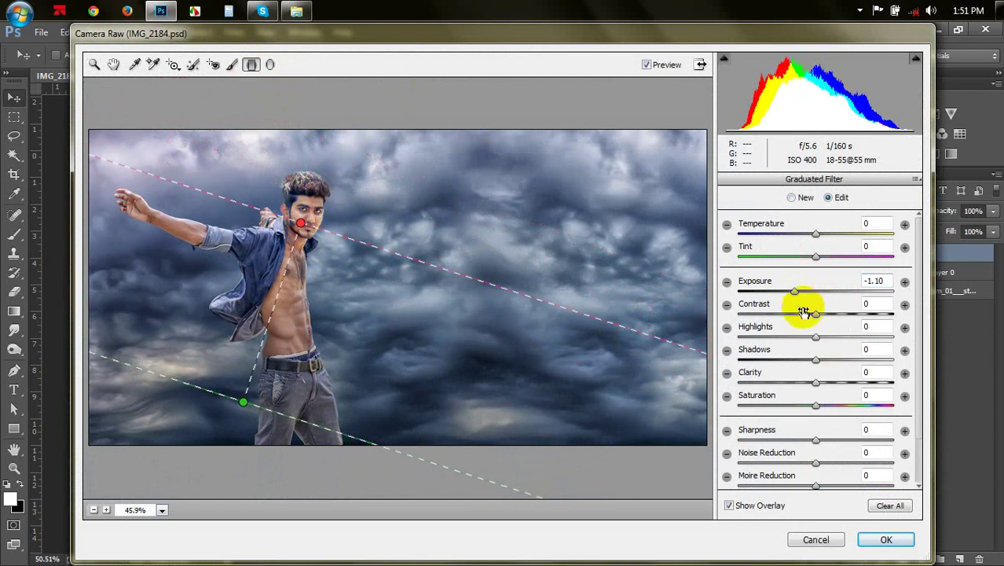
left_click_drag(815, 317, 858, 320)
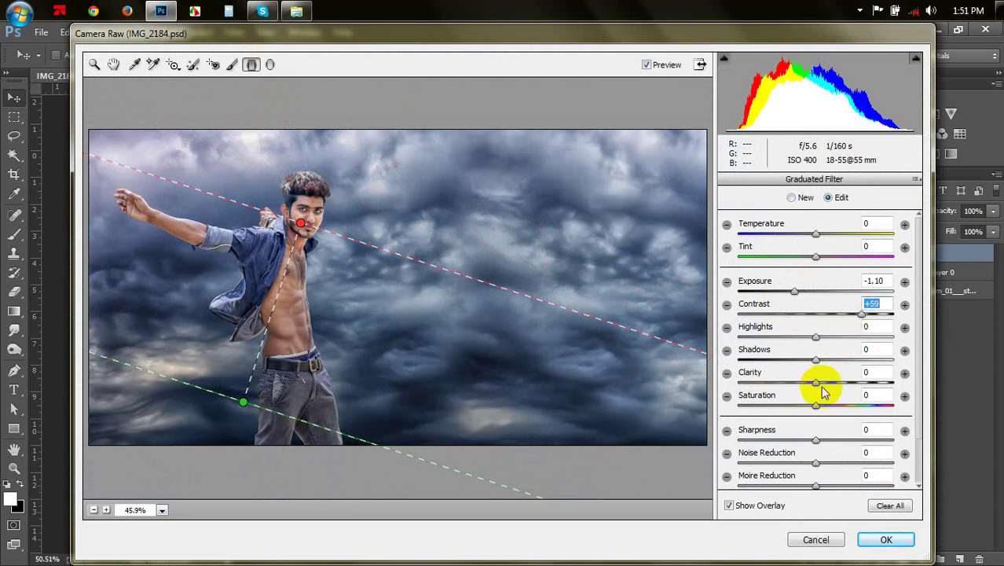
mouse_move(824, 384)
left_mouse_down()
mouse_move(847, 393)
mouse_move(795, 382)
mouse_move(840, 392)
left_mouse_up()
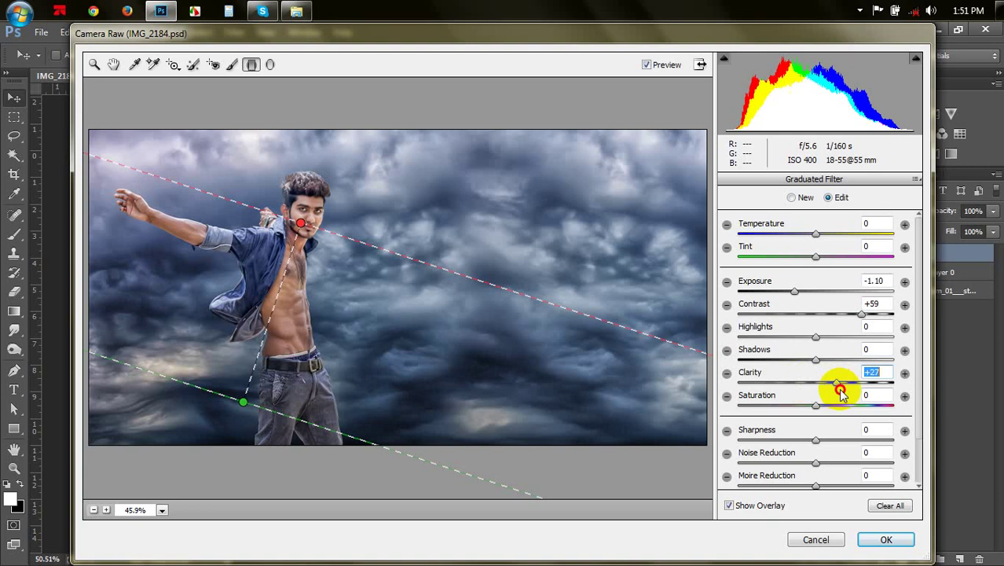
left_click(885, 539)
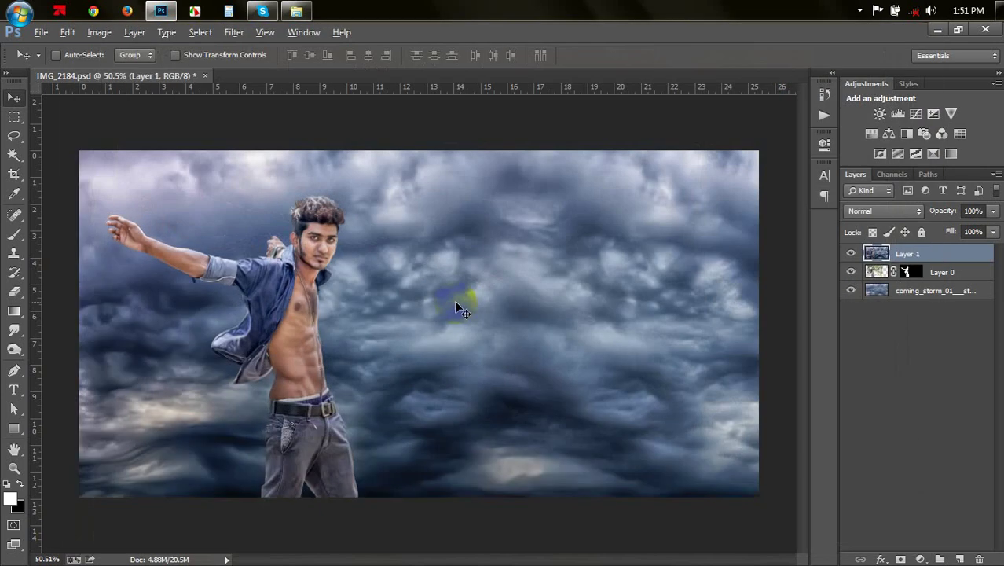
Apply another Camera Raw pass with sharpening amount 32 and clarity +29
scroll(456, 308, "up", 2)
scroll(265, 183, "down", 1)
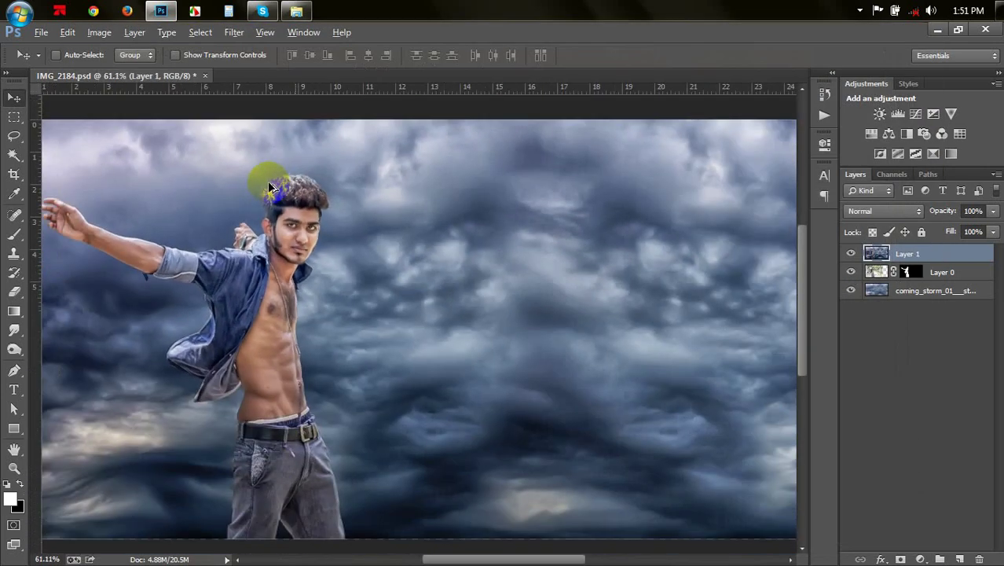
left_click(233, 32)
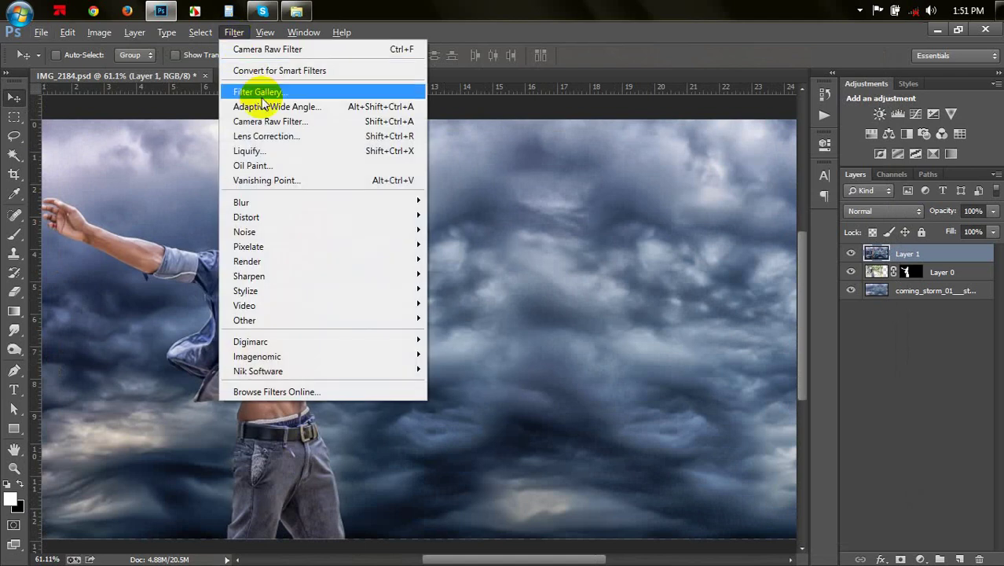
left_click(272, 123)
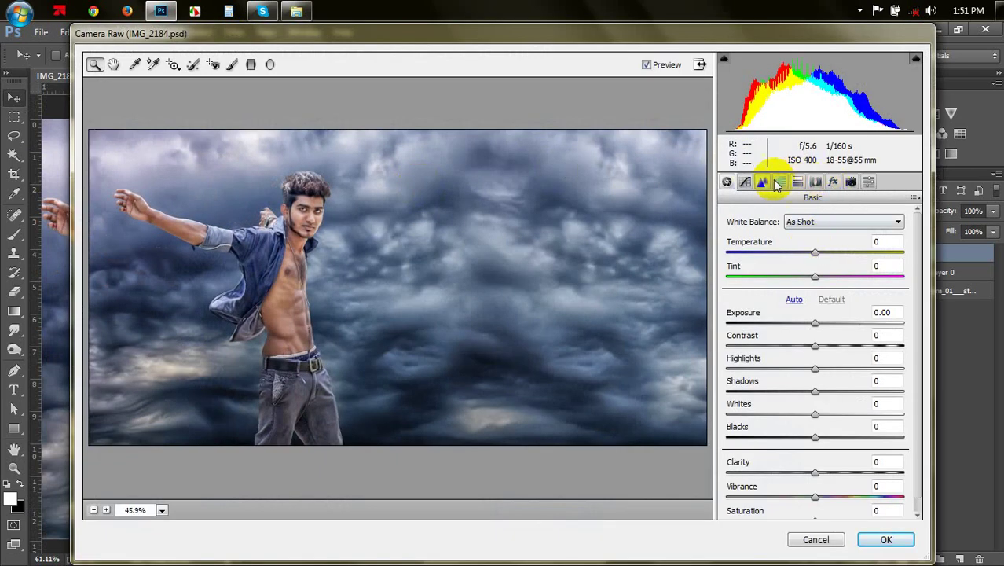
left_click(778, 182)
left_click_drag(727, 240, 764, 240)
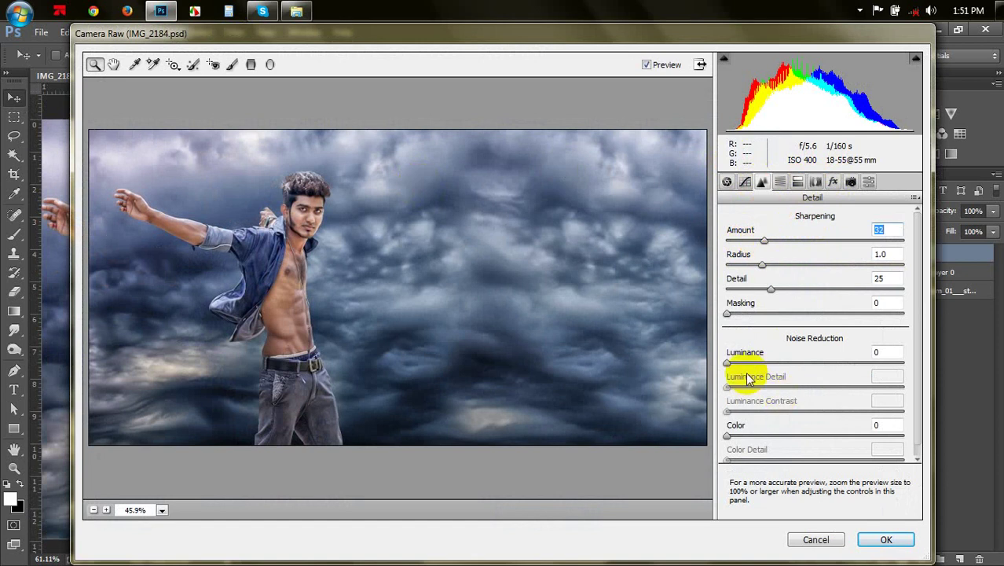
left_click(726, 181)
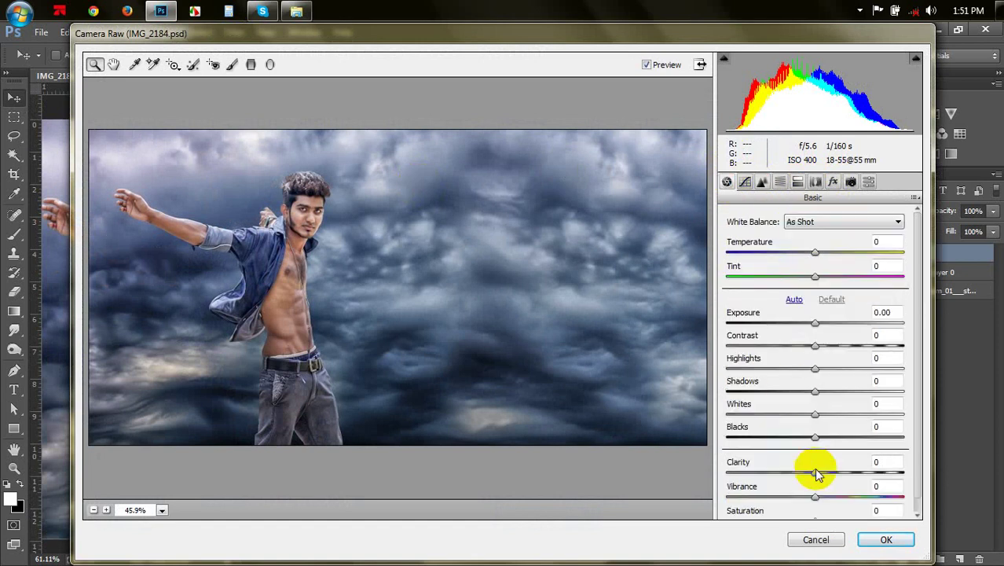
left_click_drag(821, 472, 842, 474)
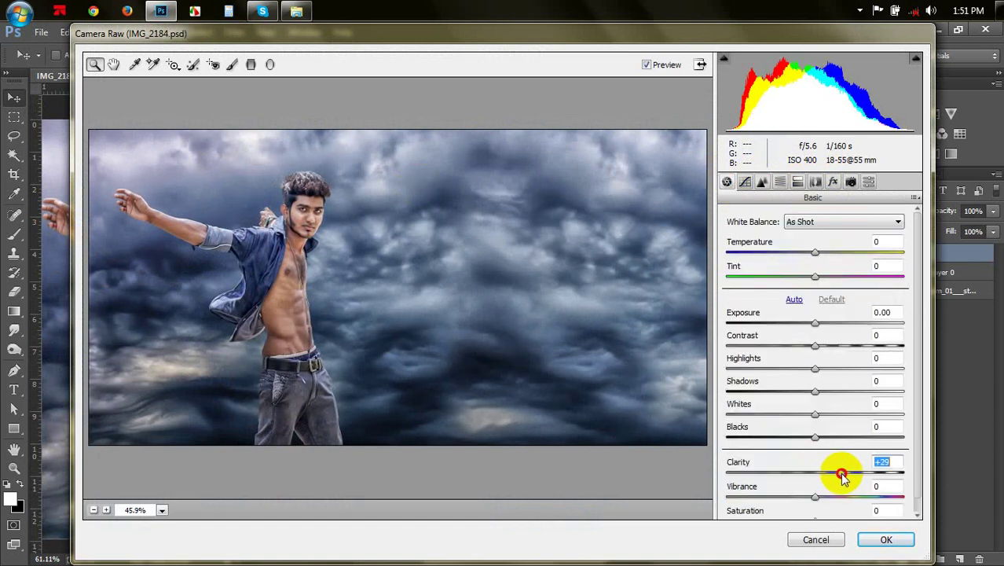
left_click(888, 539)
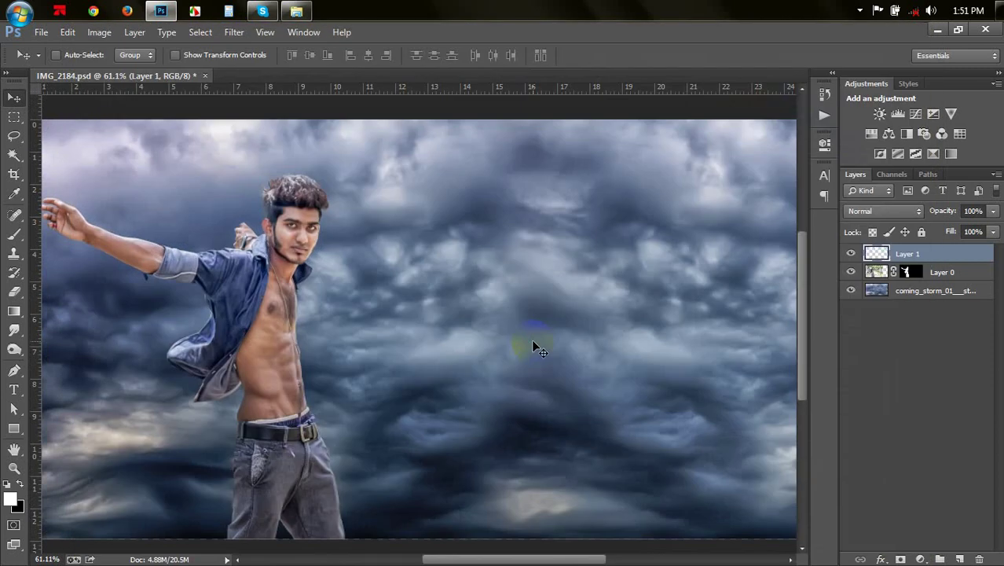
Save IMG_2184.psd, then zoom out and back in to inspect the man
key("ctrl+s")
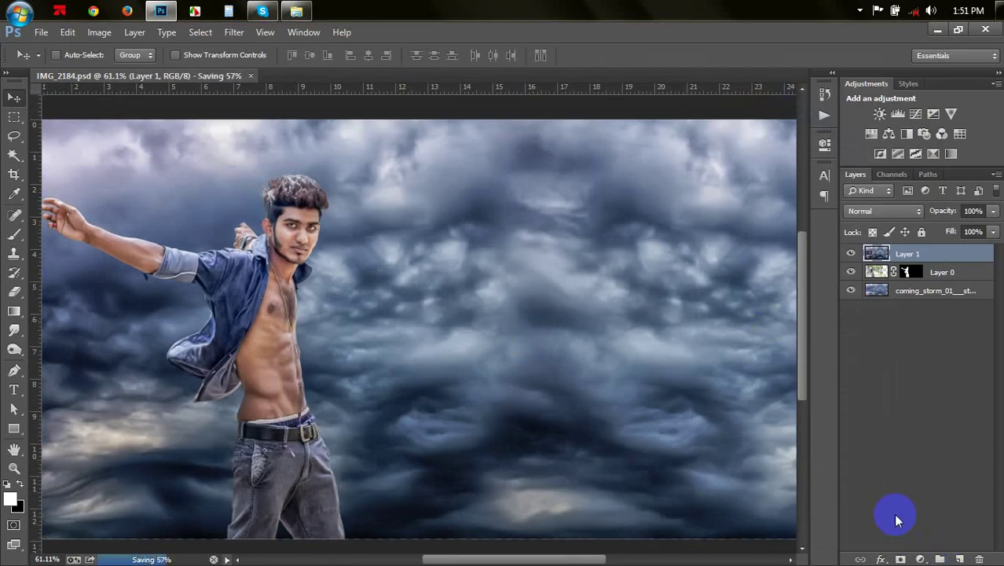
scroll(222, 261, "down", 1)
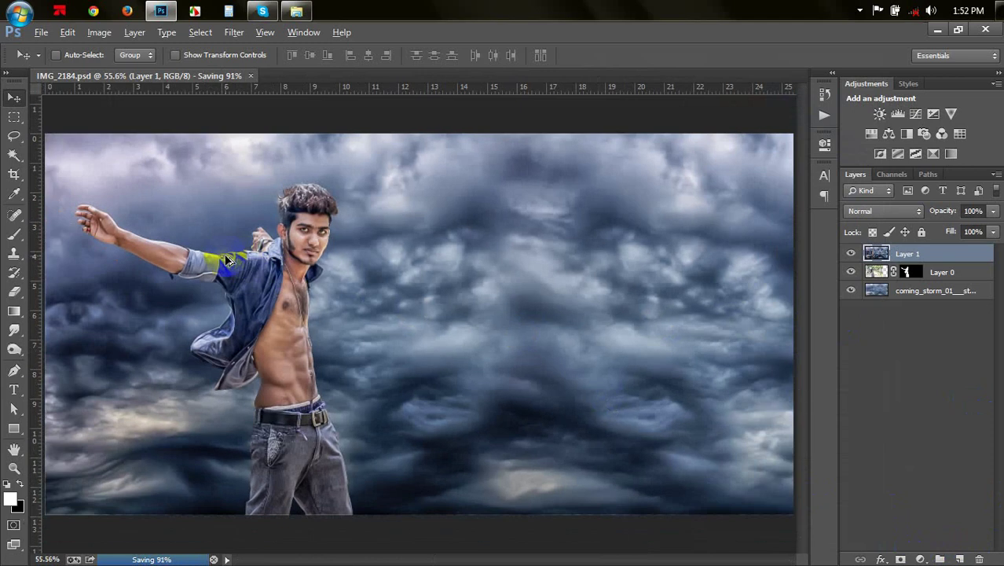
scroll(224, 258, "down", 1)
scroll(225, 254, "down", 1)
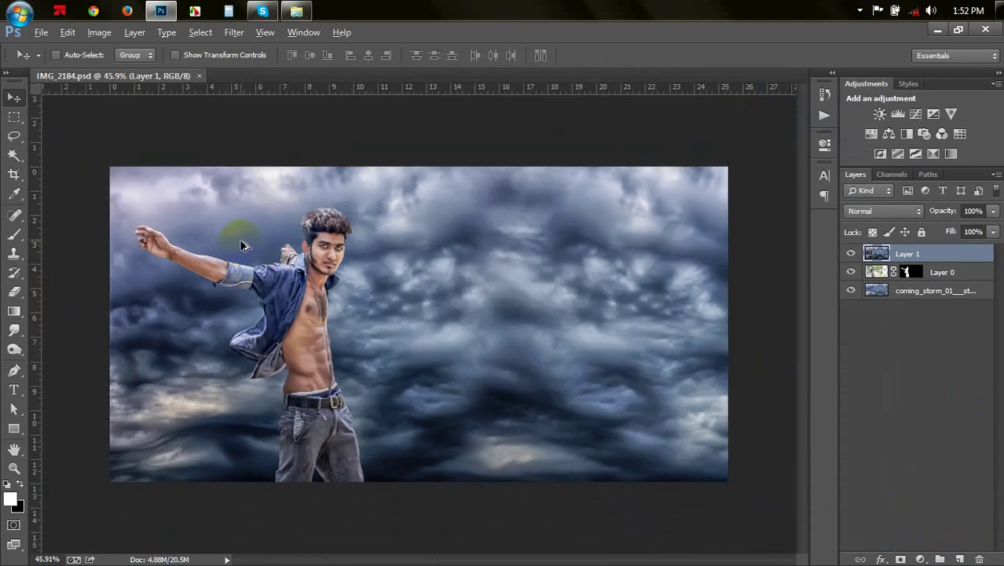
scroll(241, 245, "up", 1)
scroll(236, 265, "up", 5)
scroll(236, 267, "up", 4)
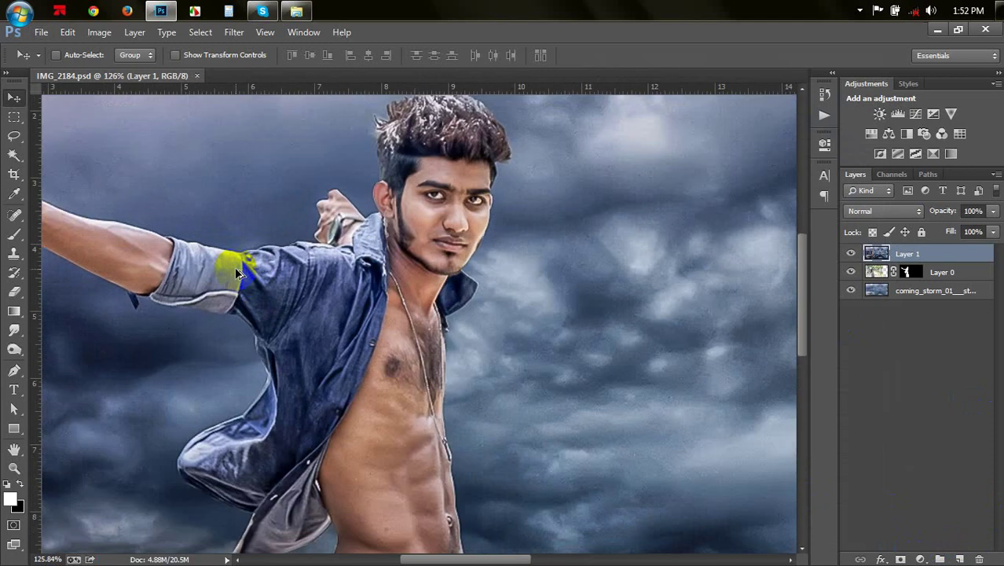
scroll(489, 263, "down", 1)
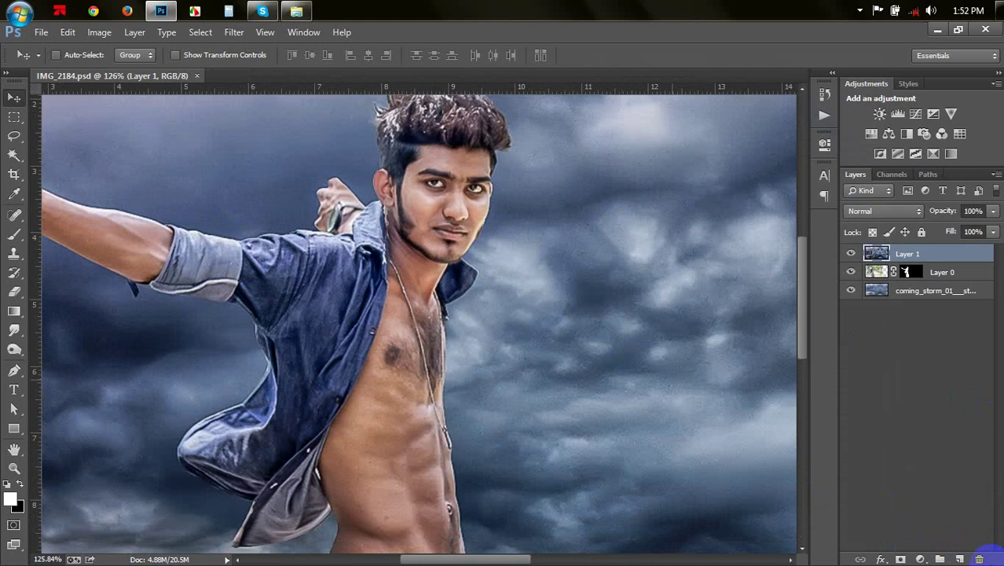
Create Layer 2 filled with 50% Gray and set its blend mode to Overlay
left_click(959, 559)
left_click(67, 32)
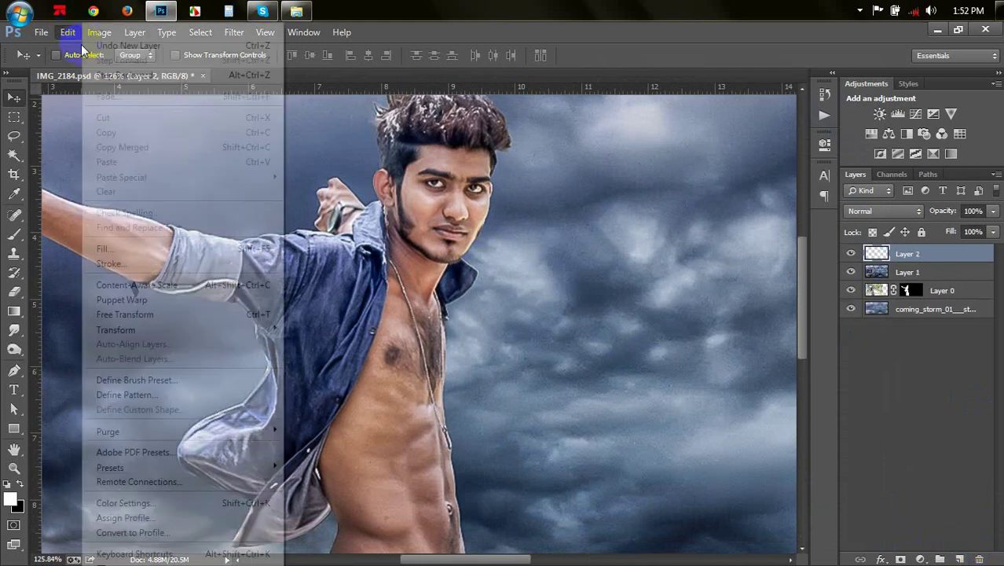
left_click(135, 249)
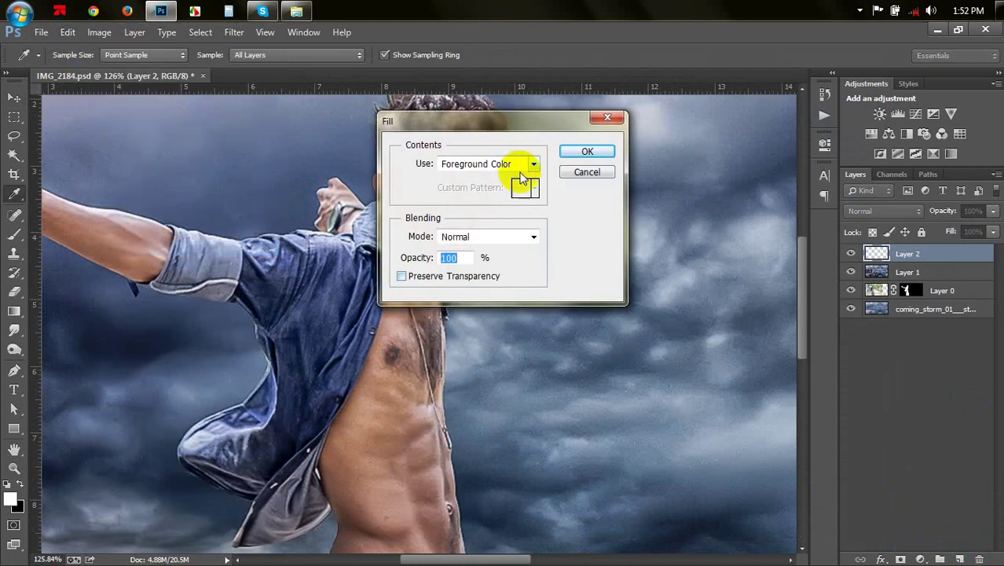
left_click(516, 171)
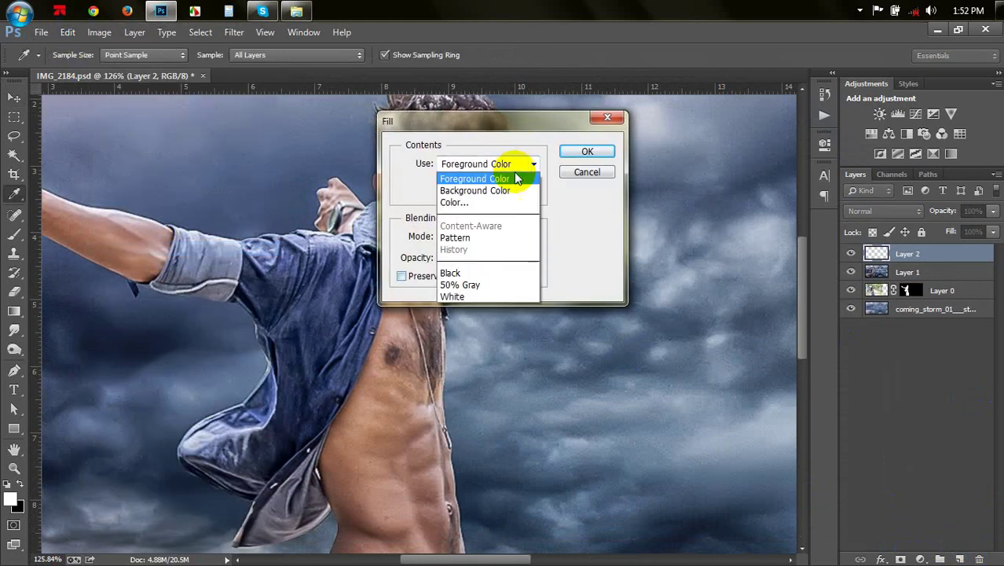
left_click(483, 283)
left_click(570, 157)
key("v")
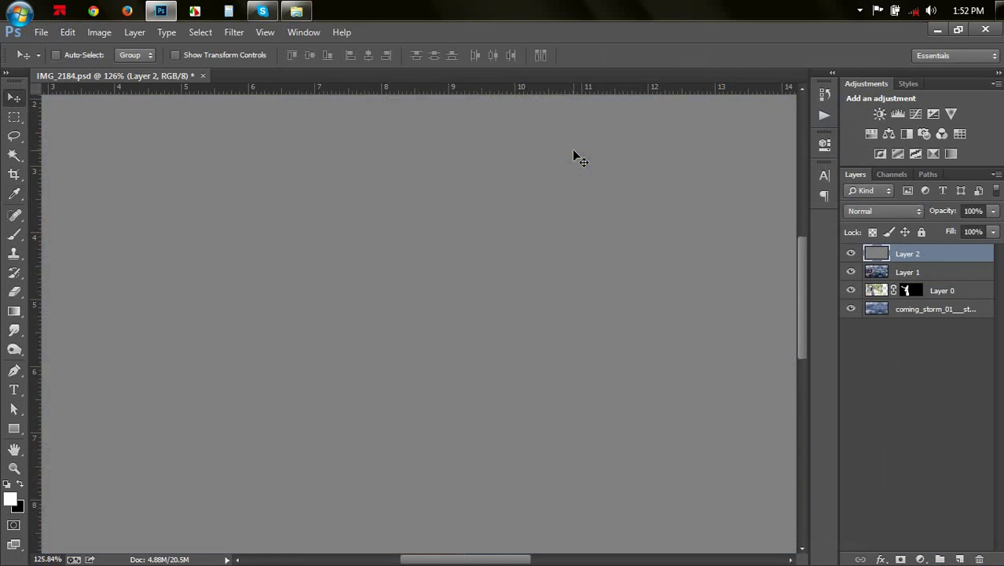
left_click(870, 213)
left_click(864, 184)
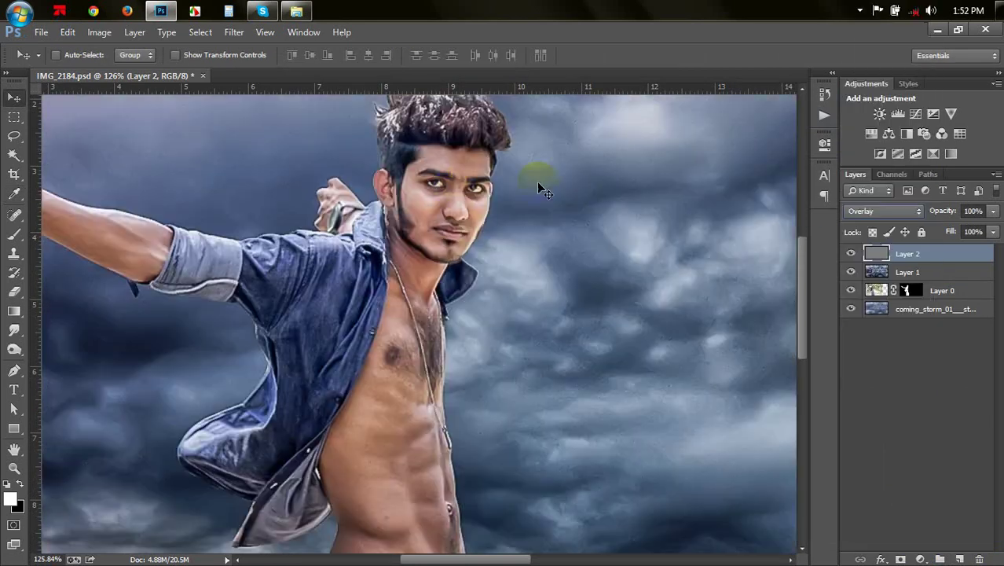
scroll(404, 212, "up", 1)
scroll(346, 220, "up", 1)
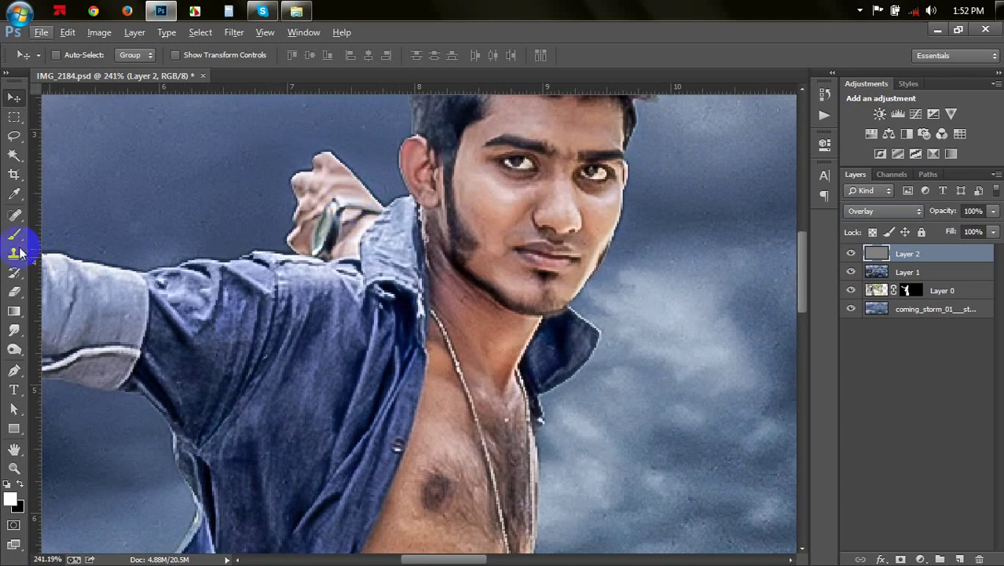
Switch to the Dodge tool and lighten the neck, jawline and cheeks
left_click(15, 350)
left_click(67, 347)
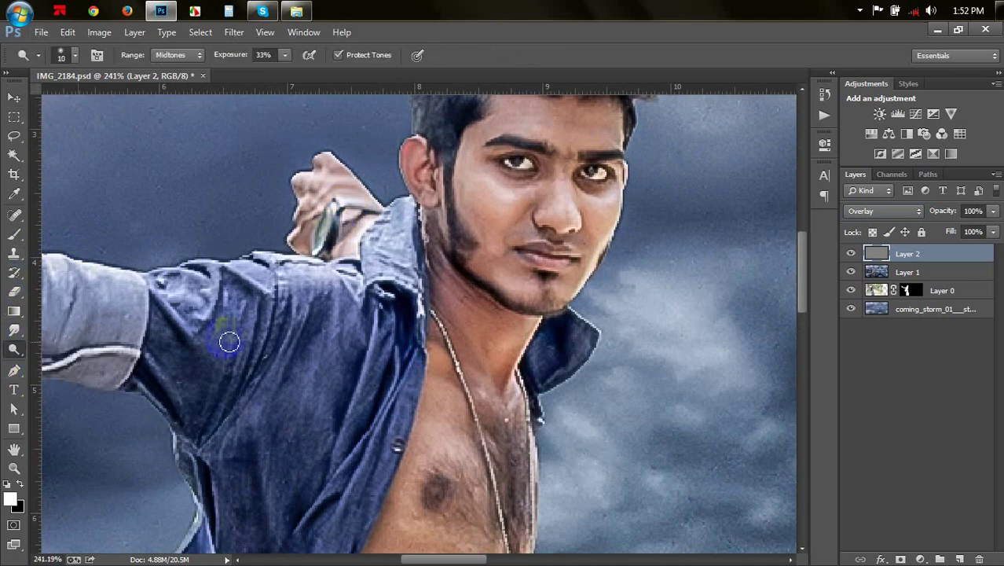
mouse_move(477, 320)
left_mouse_down()
mouse_move(503, 356)
mouse_move(531, 325)
mouse_move(516, 368)
left_mouse_up()
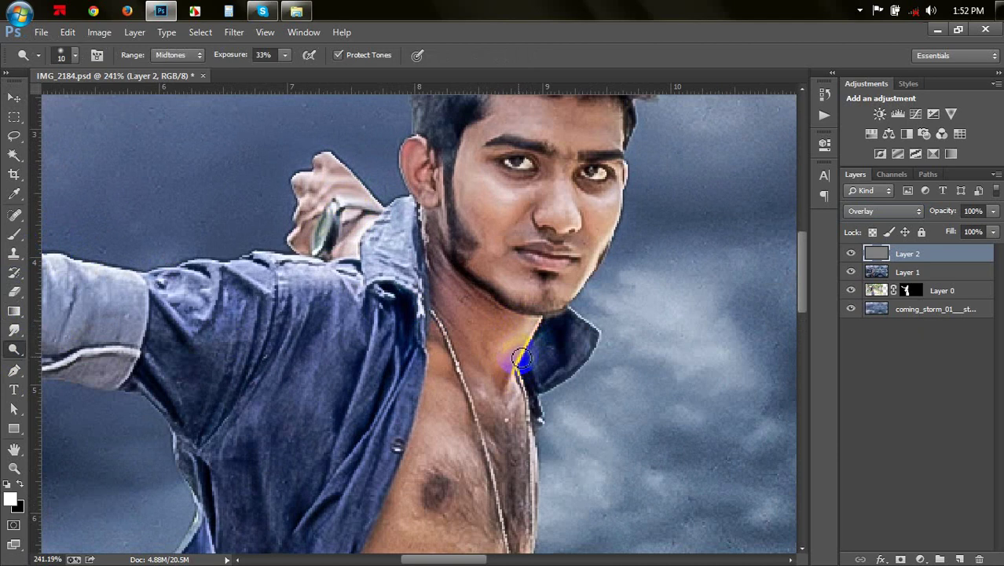
left_click_drag(544, 269, 509, 285)
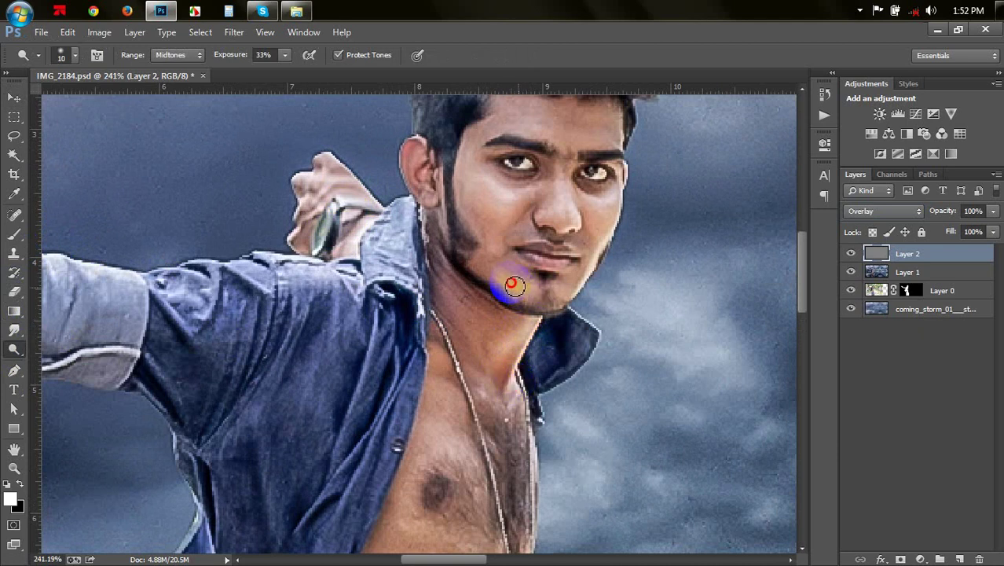
left_click(518, 206)
left_click_drag(519, 207, 478, 172)
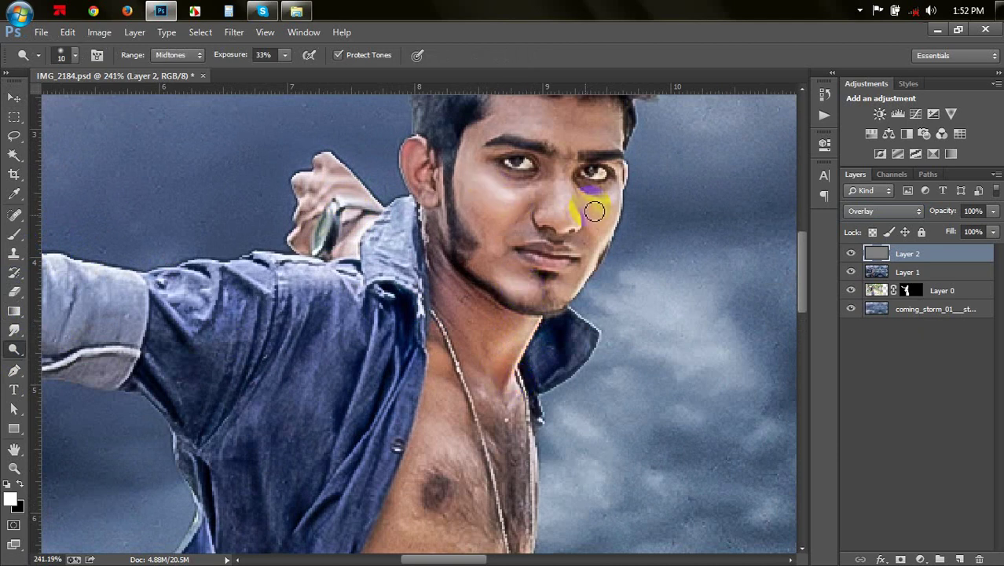
mouse_move(594, 205)
left_mouse_down()
mouse_move(610, 206)
mouse_move(602, 237)
mouse_move(567, 218)
mouse_move(571, 175)
mouse_move(542, 189)
mouse_move(399, 206)
mouse_move(309, 170)
mouse_move(520, 331)
left_mouse_up()
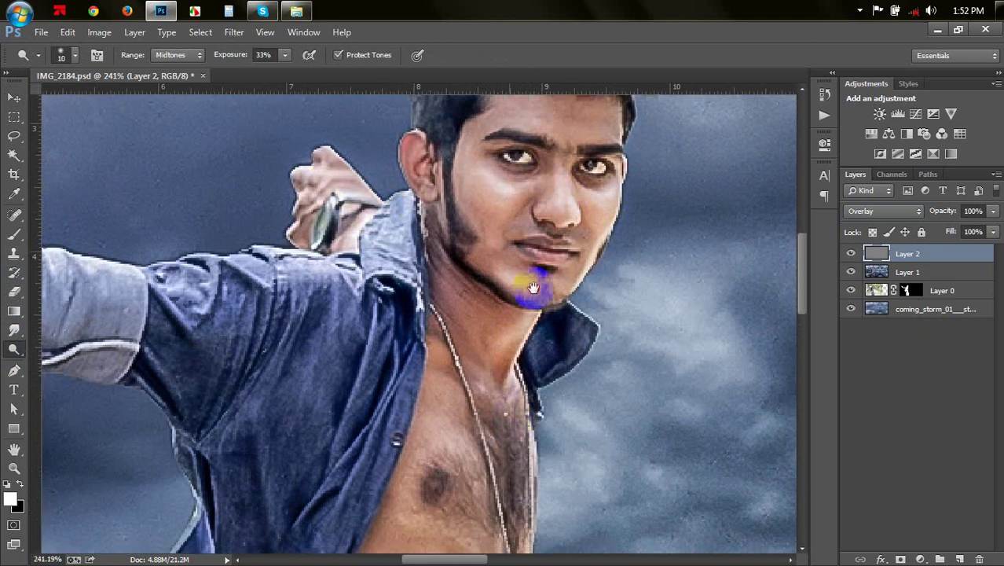
Set Dodge exposure to 10% and lighten the chest highlights and abdominal muscles
scroll(487, 259, "down", 3)
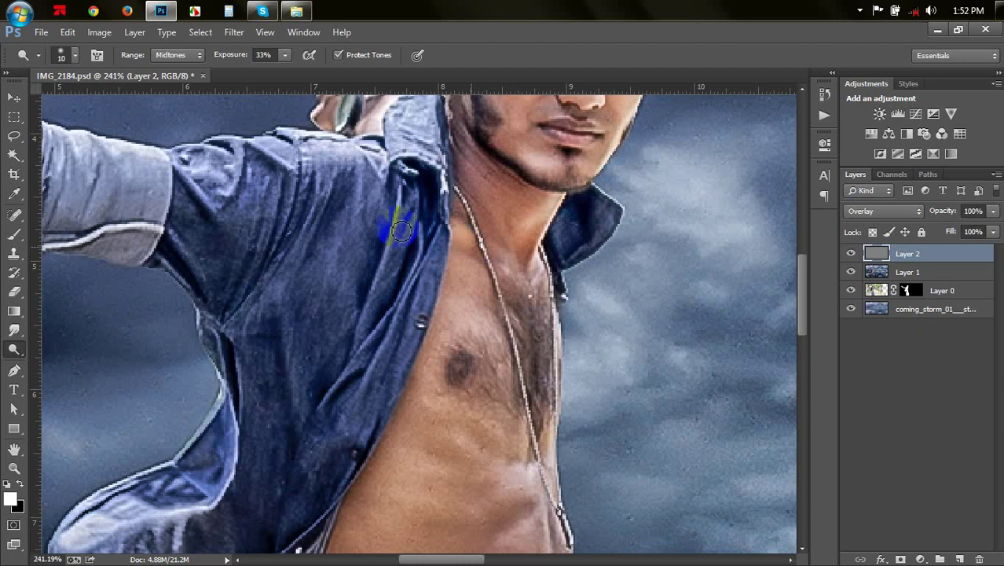
left_click(262, 55)
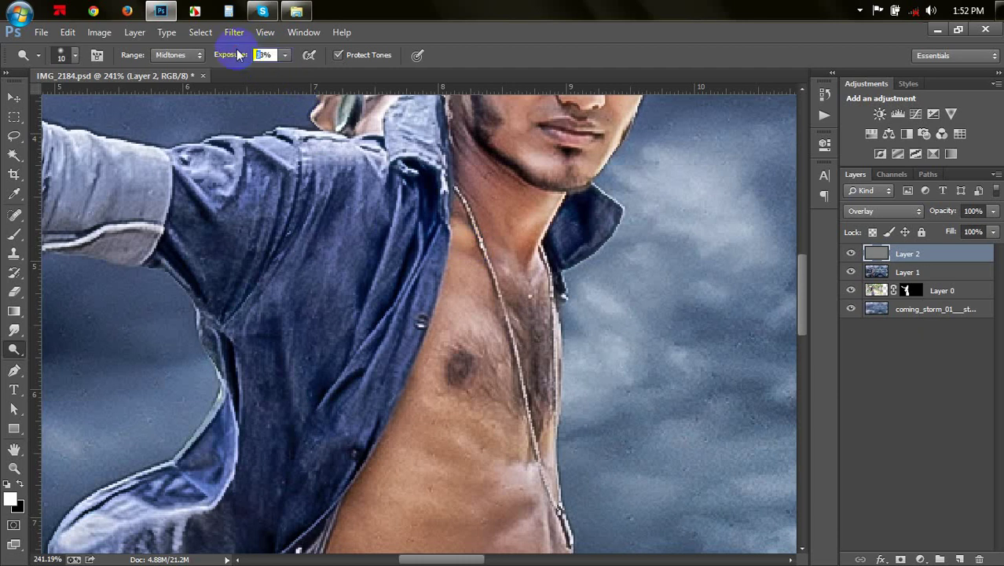
type("1510")
left_click_drag(495, 300, 474, 388)
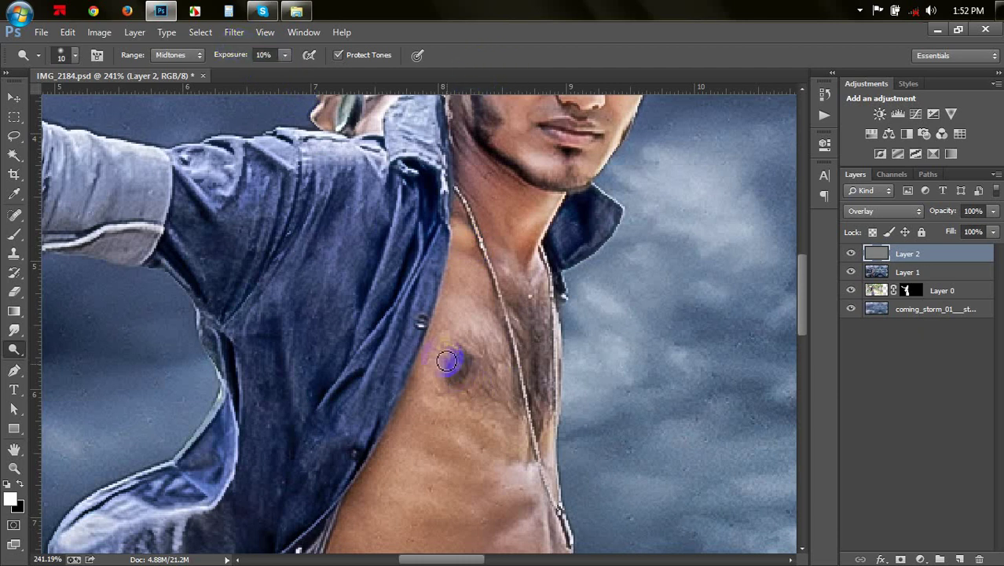
scroll(532, 362, "down", 3)
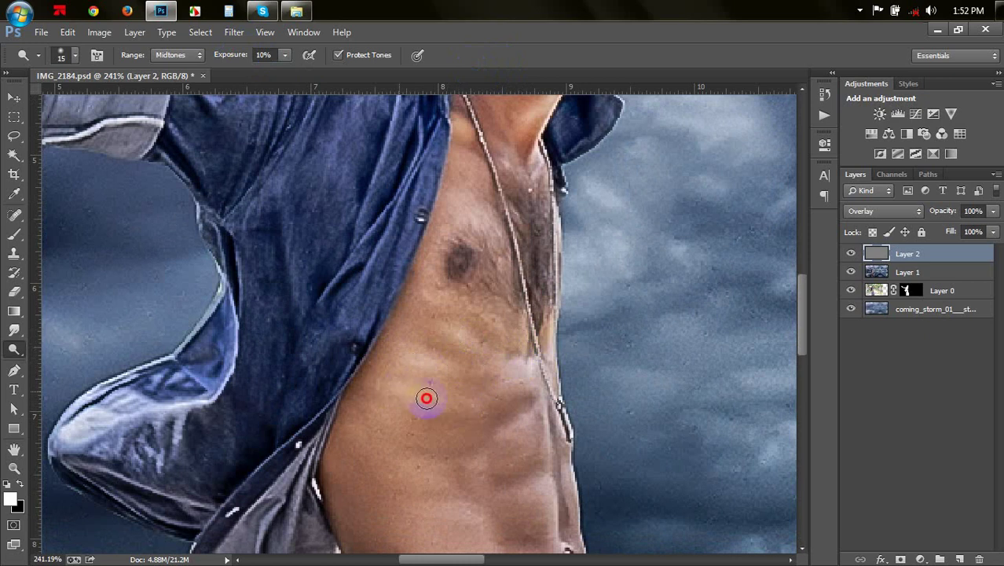
scroll(426, 398, "down", 2)
left_click_drag(462, 417, 377, 365)
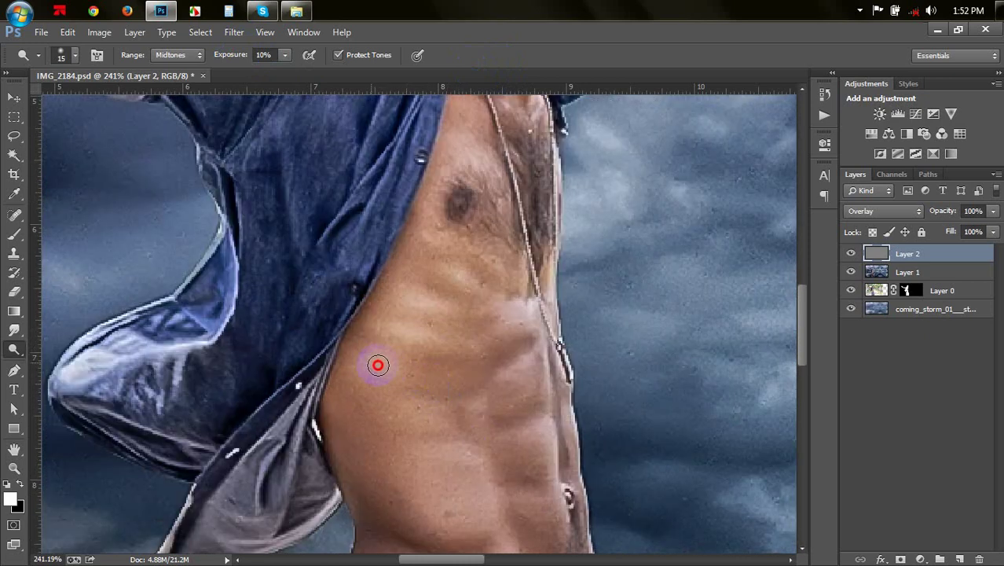
left_click_drag(369, 404, 393, 405)
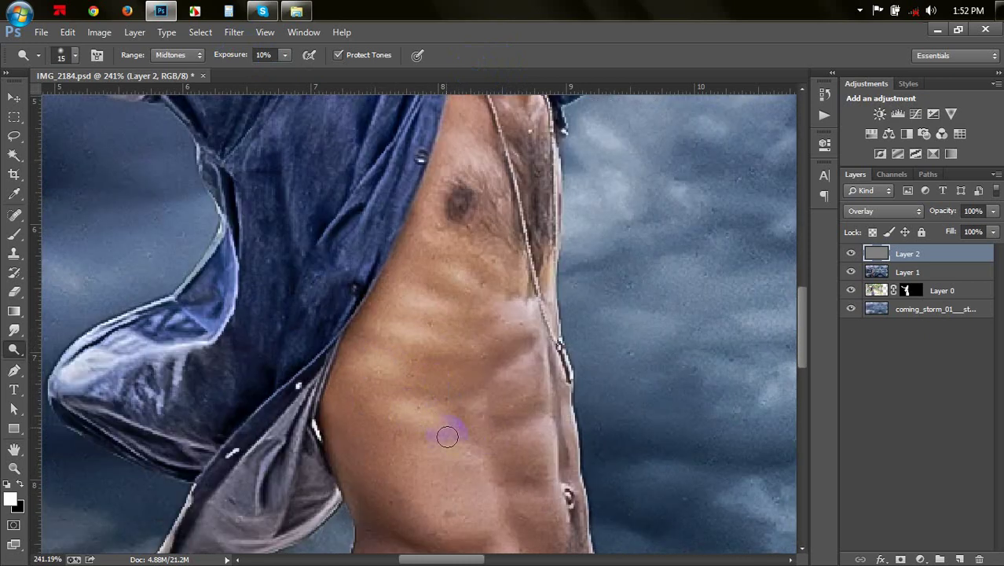
Dodge highlights down the abdomen and along its right edge, using brush size 15
scroll(447, 436, "down", 2)
key("bracketright")
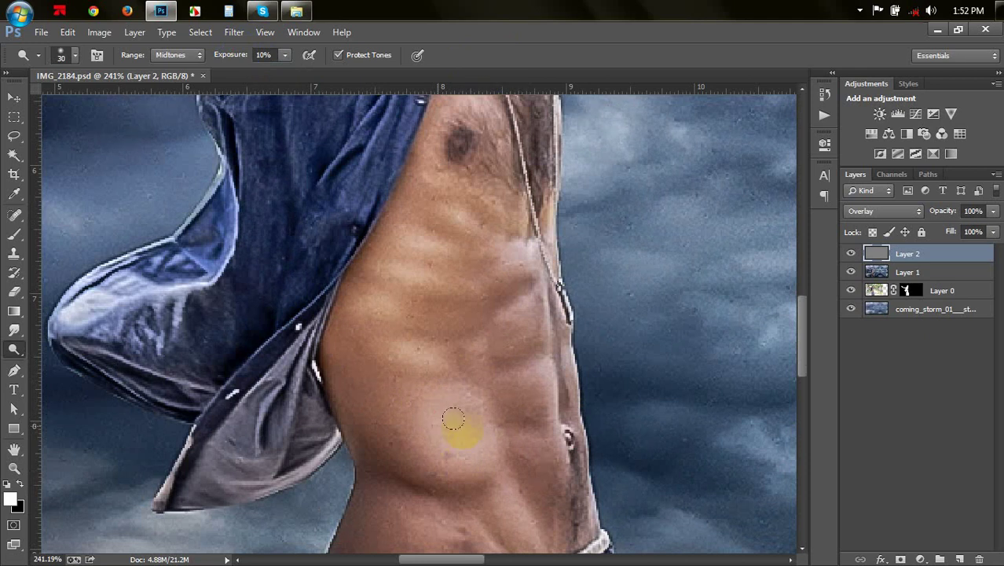
scroll(453, 419, "down", 2)
mouse_move(449, 384)
left_mouse_down()
mouse_move(454, 450)
mouse_move(442, 476)
left_mouse_up()
key("bracketleft")
mouse_move(486, 441)
left_mouse_down()
mouse_move(513, 494)
mouse_move(474, 478)
left_mouse_up()
scroll(530, 476, "up", 1)
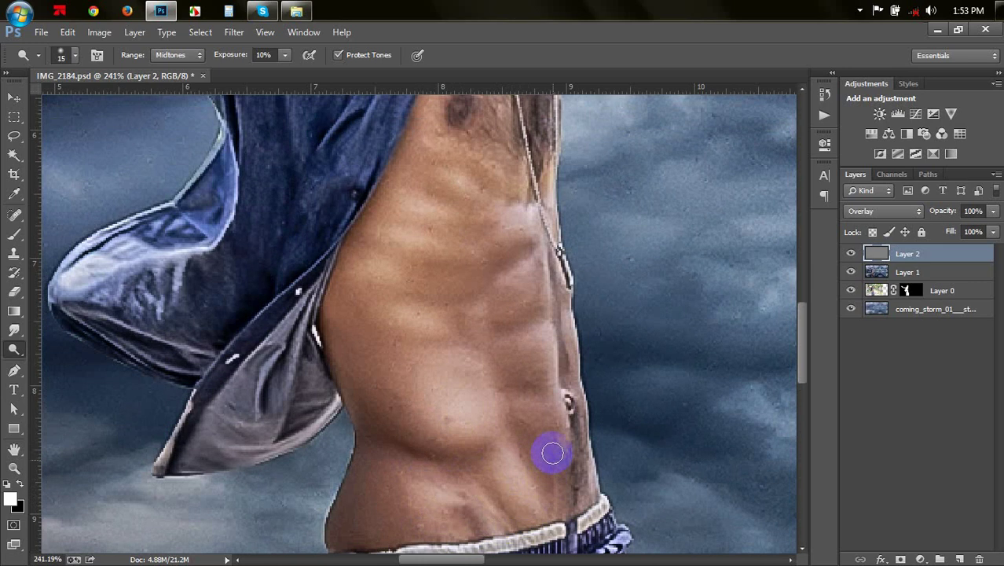
mouse_move(548, 451)
left_mouse_down()
mouse_move(535, 424)
mouse_move(556, 431)
left_mouse_up()
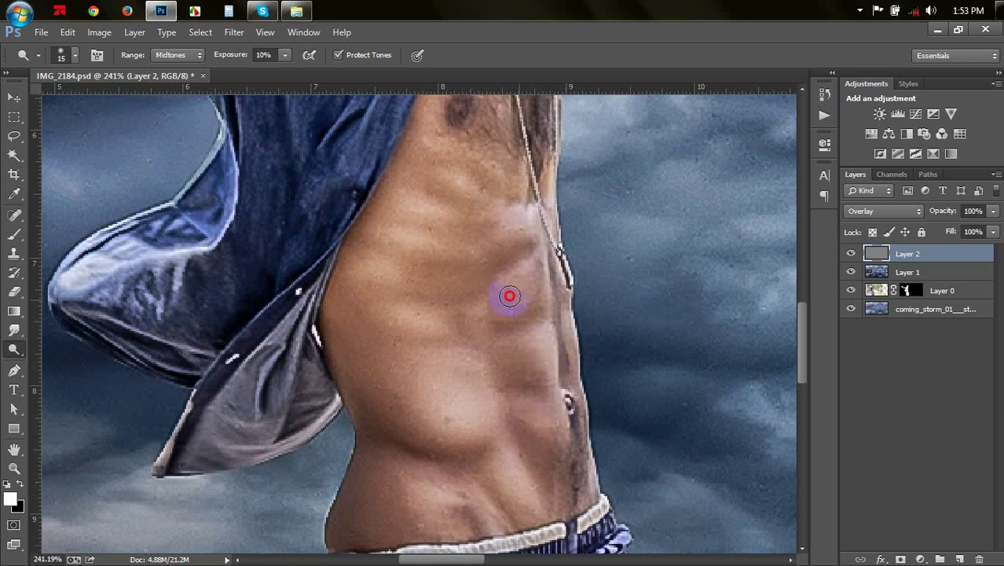
left_click_drag(524, 229, 522, 214)
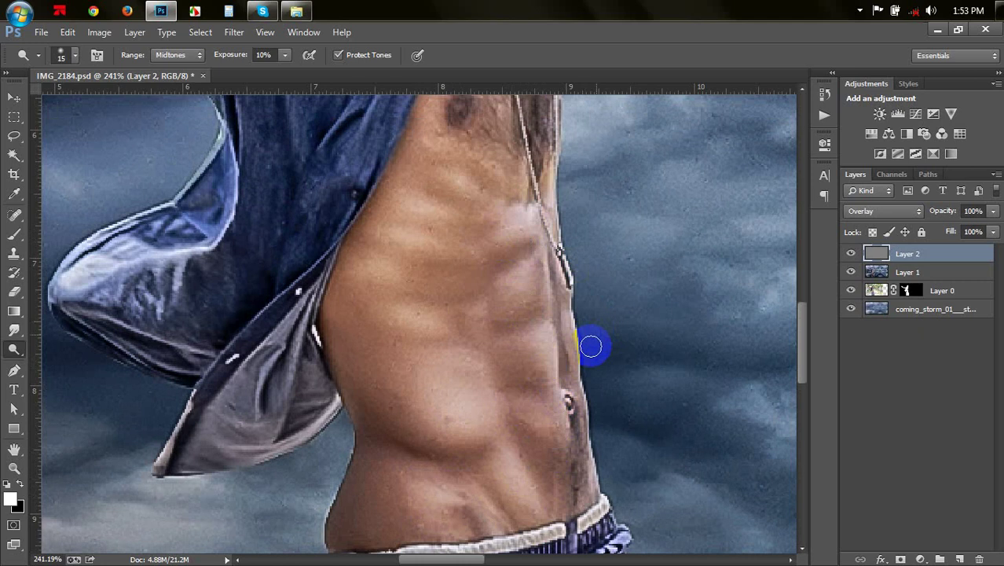
mouse_move(576, 349)
left_mouse_down()
mouse_move(594, 363)
mouse_move(578, 408)
mouse_move(589, 498)
left_mouse_up()
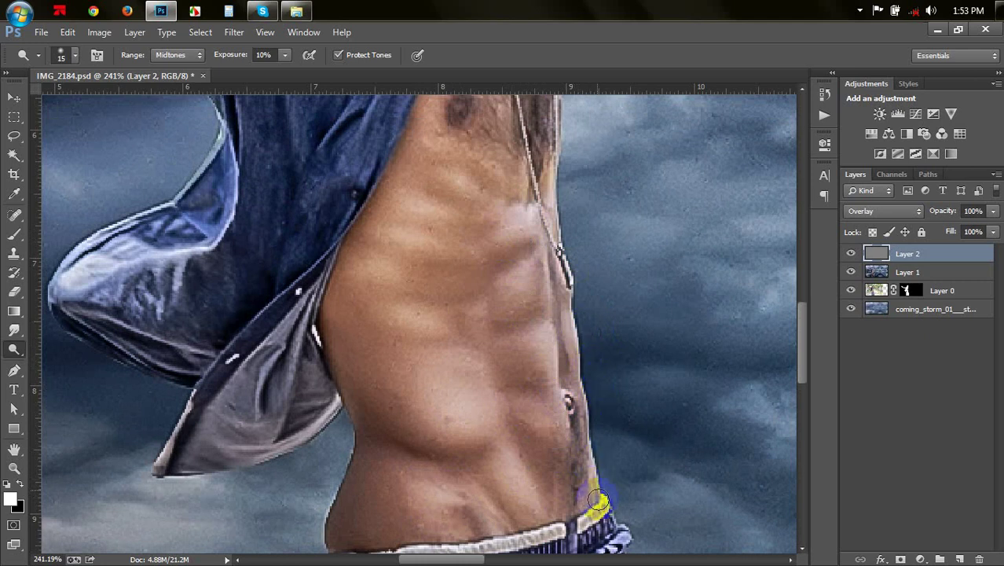
Lighten the chest below the nipple and the side of the abdomen
left_click_drag(406, 433, 544, 338)
left_click_drag(545, 550, 550, 362)
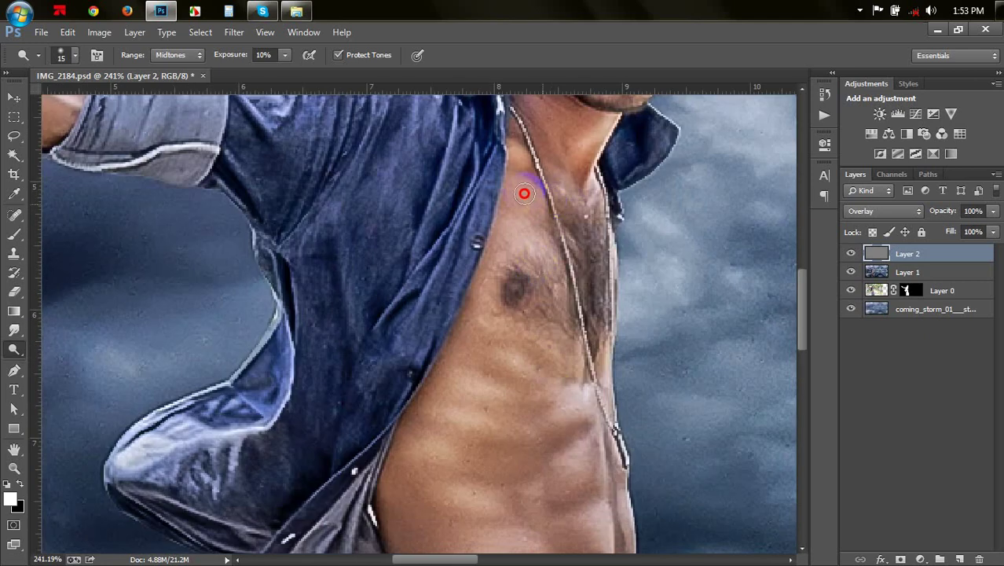
left_click_drag(530, 241, 524, 324)
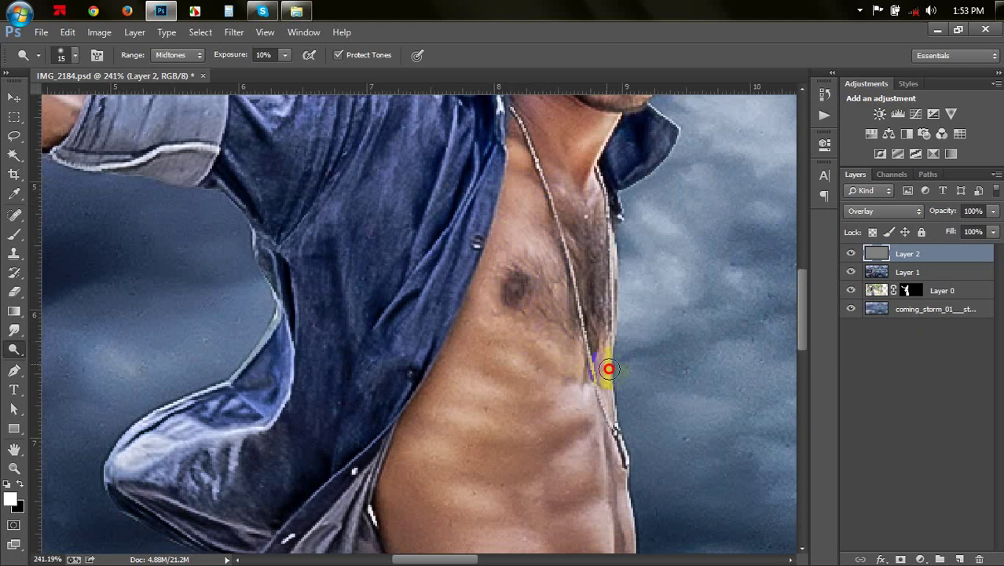
mouse_move(592, 410)
left_mouse_down()
mouse_move(567, 356)
mouse_move(551, 435)
left_mouse_up()
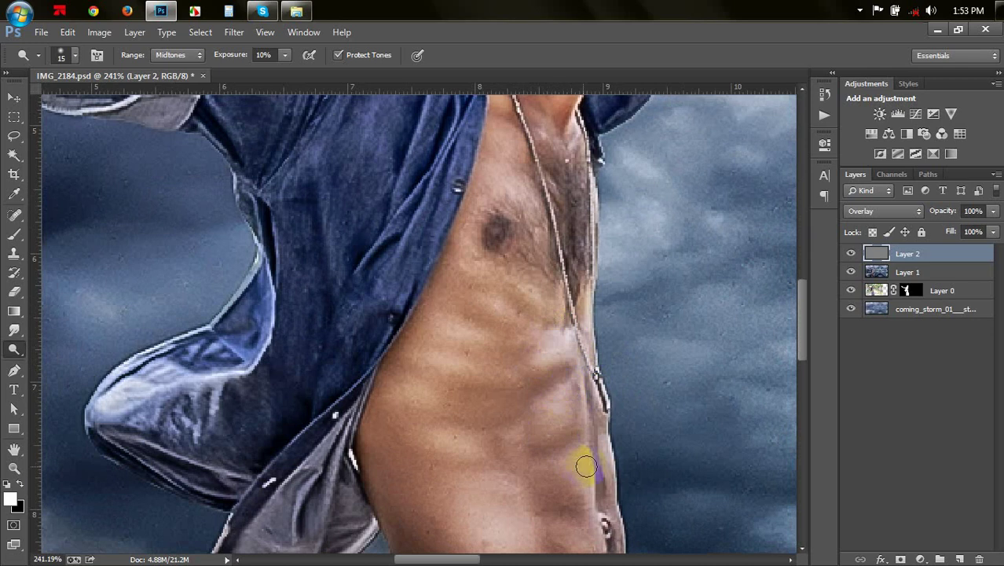
mouse_move(586, 466)
left_mouse_down()
mouse_move(581, 496)
mouse_move(581, 461)
left_mouse_up()
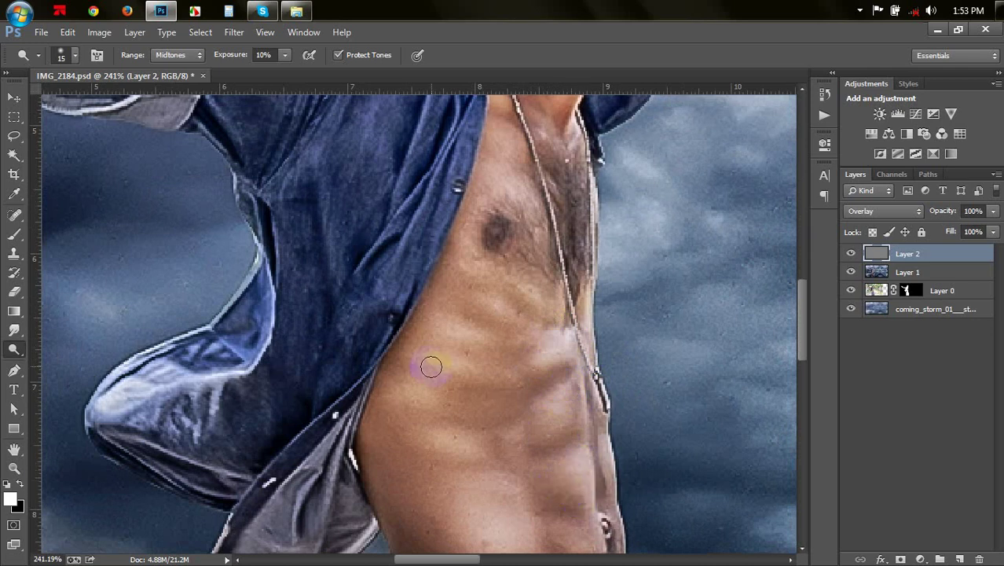
scroll(392, 332, "down", 2)
Lighten the skin along the forearm and inner elbow
left_click_drag(363, 224, 561, 445)
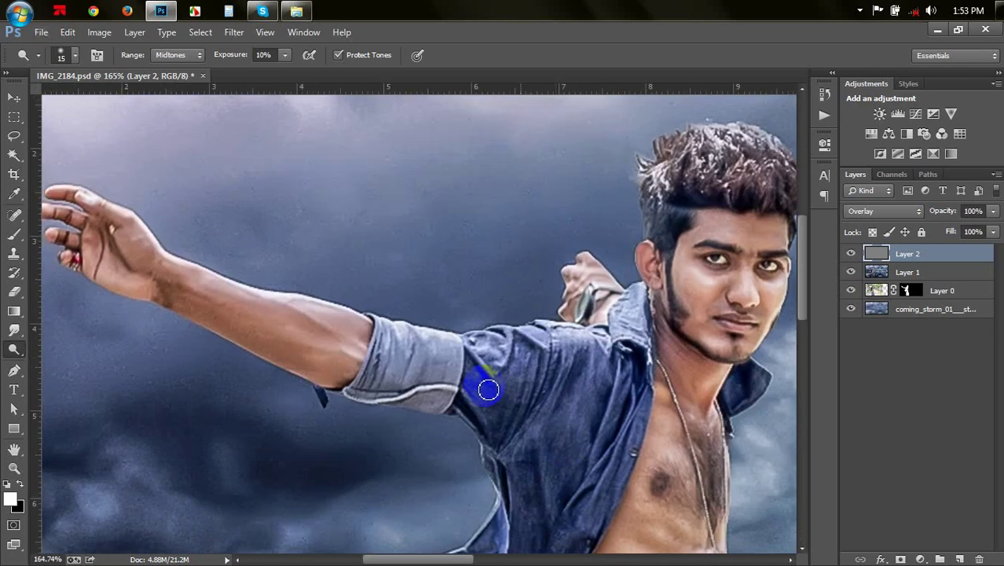
scroll(471, 377, "up", 2)
left_click_drag(415, 381, 456, 392)
scroll(455, 393, "up", 1)
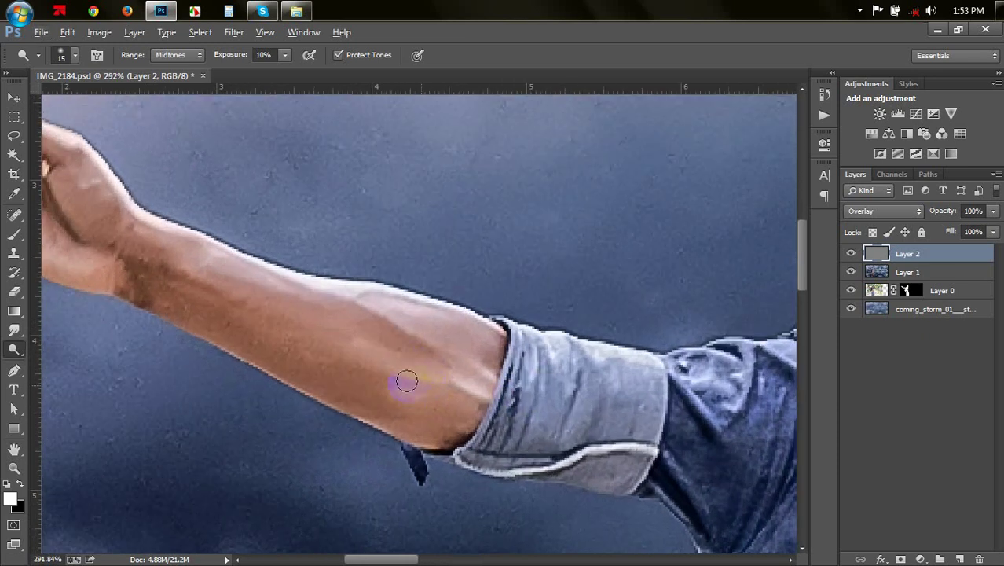
left_click_drag(430, 348, 380, 302)
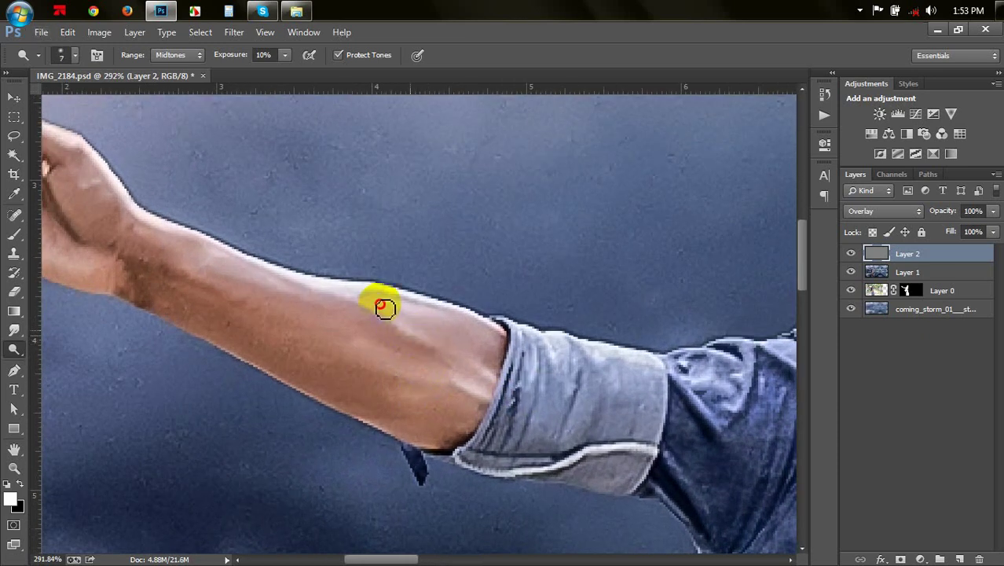
mouse_move(477, 388)
left_mouse_down()
mouse_move(403, 382)
mouse_move(488, 392)
left_mouse_up()
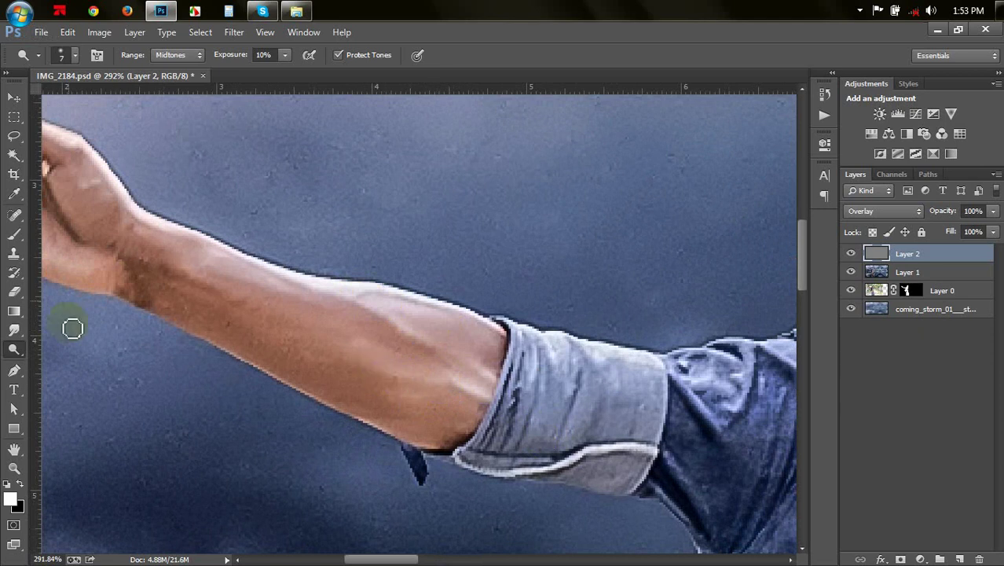
left_click_drag(13, 348, 45, 360)
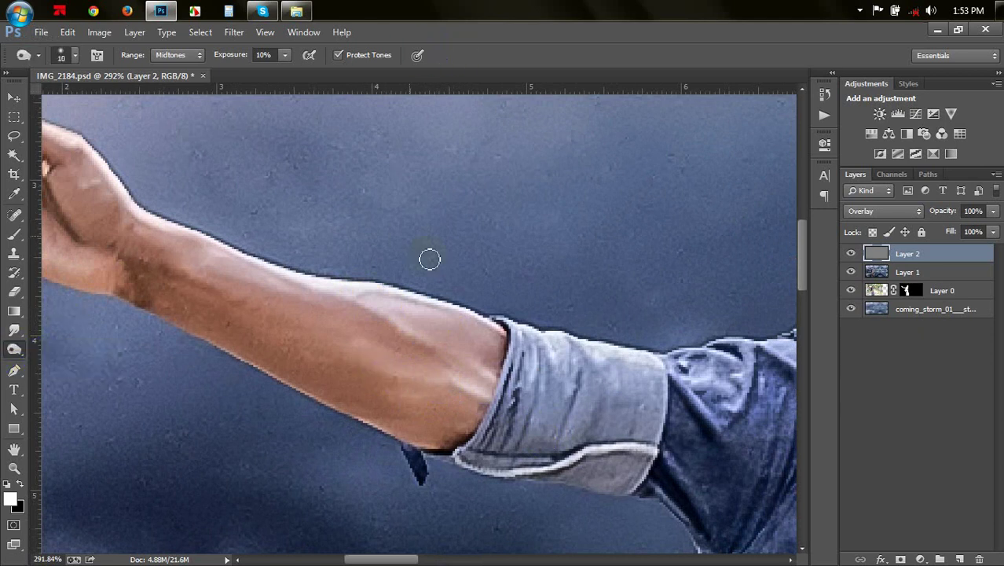
Burn deeper shading along the forearm, wrist and palm
left_click(393, 334)
mouse_move(393, 334)
left_mouse_down()
mouse_move(246, 314)
mouse_move(146, 268)
left_mouse_up()
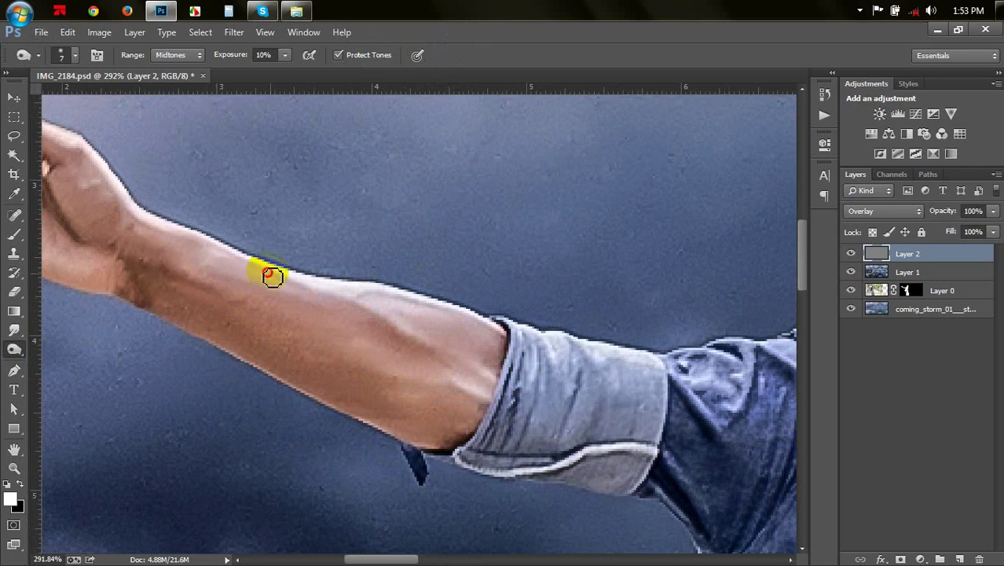
mouse_move(278, 283)
left_mouse_down()
mouse_move(397, 300)
mouse_move(490, 340)
mouse_move(504, 370)
mouse_move(478, 415)
mouse_move(430, 441)
mouse_move(448, 414)
left_mouse_up()
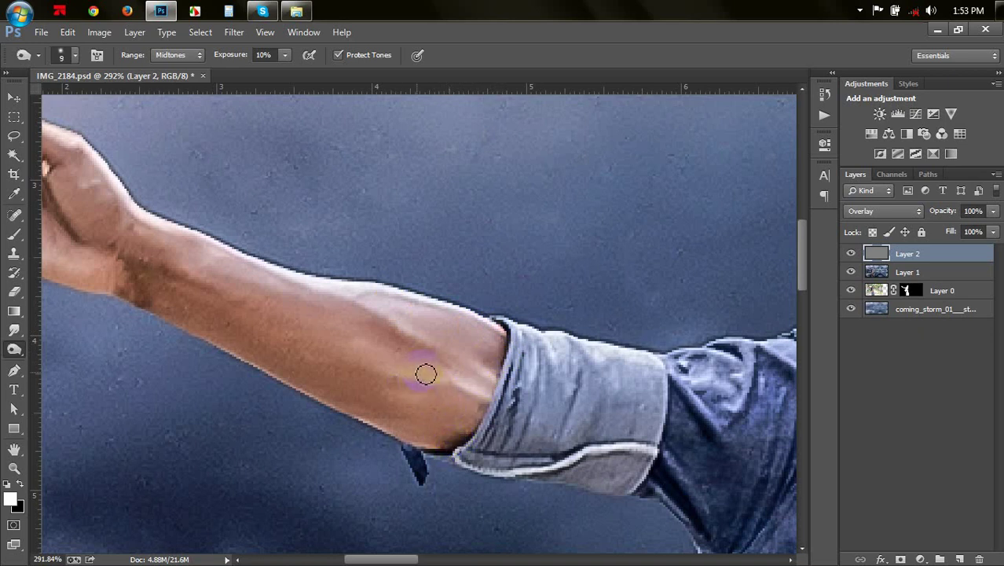
left_click_drag(409, 346, 347, 319)
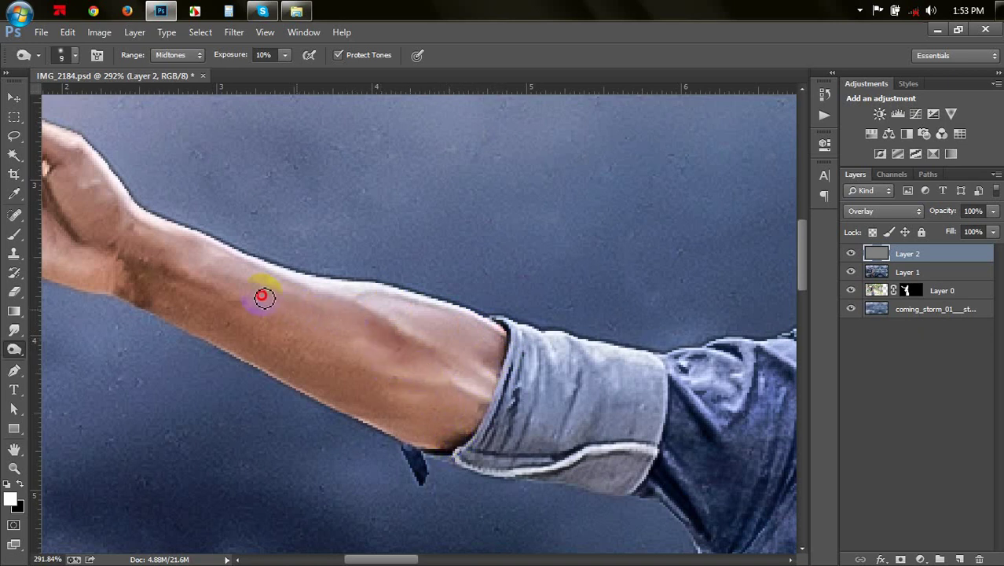
left_click_drag(263, 296, 129, 259)
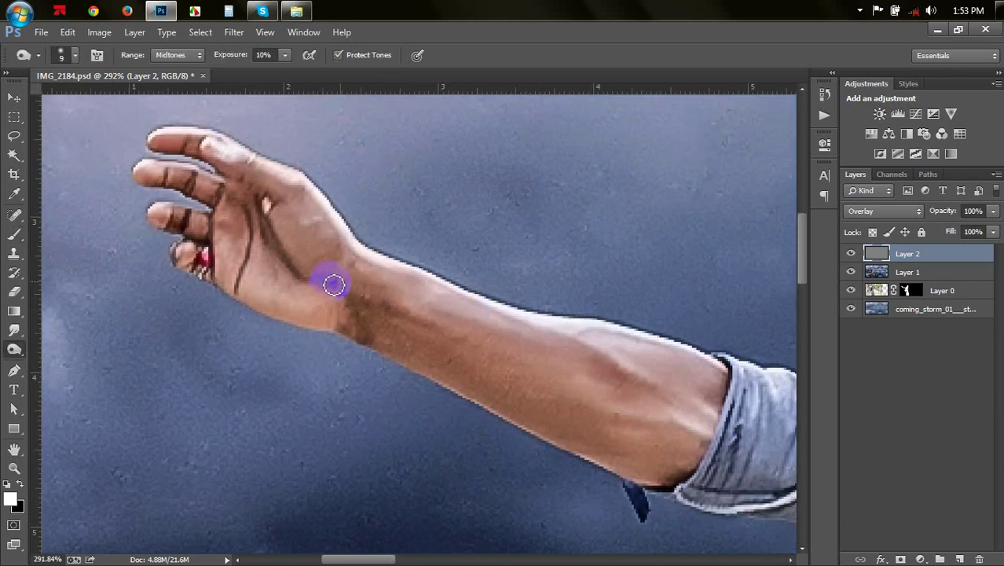
mouse_move(333, 284)
left_mouse_down()
mouse_move(292, 284)
mouse_move(251, 213)
mouse_move(284, 257)
mouse_move(260, 215)
left_mouse_up()
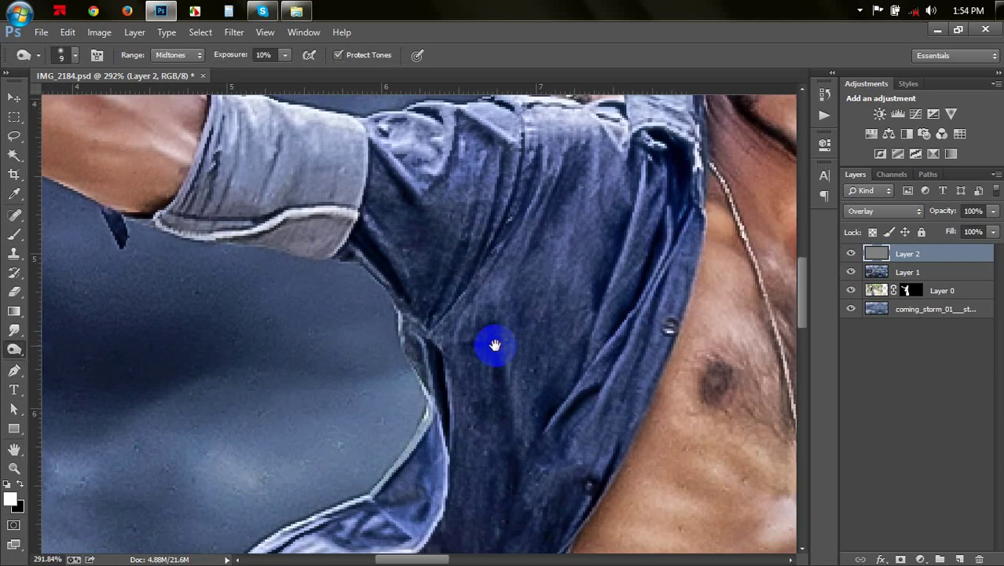
Darken the shirt folds and the side of the ribs down to the waistband
mouse_move(487, 343)
left_mouse_down()
mouse_move(573, 408)
mouse_move(556, 399)
mouse_move(517, 450)
mouse_move(497, 414)
mouse_move(486, 347)
mouse_move(518, 455)
mouse_move(458, 322)
mouse_move(376, 264)
mouse_move(442, 294)
mouse_move(417, 240)
mouse_move(421, 252)
left_mouse_up()
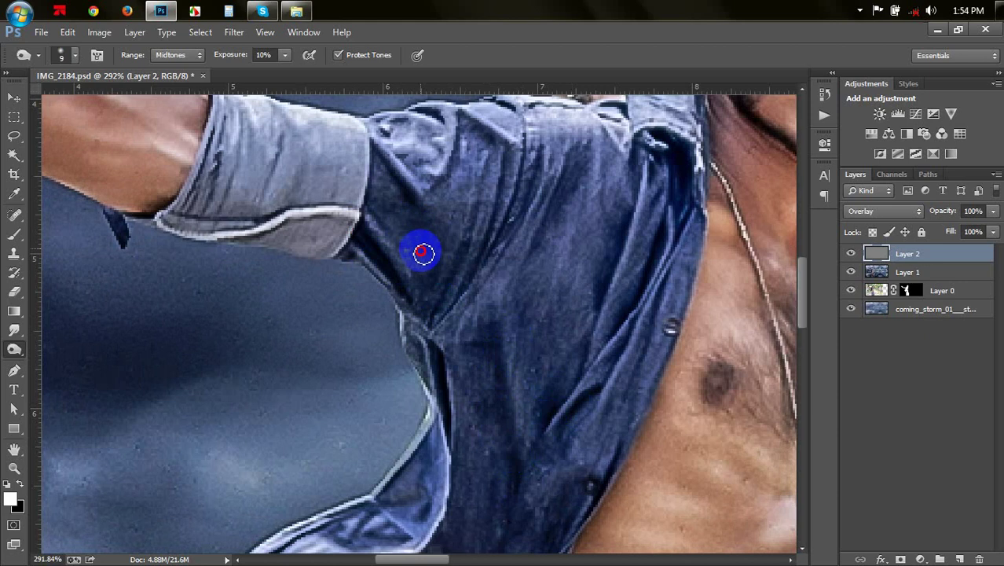
left_click_drag(310, 163, 578, 221)
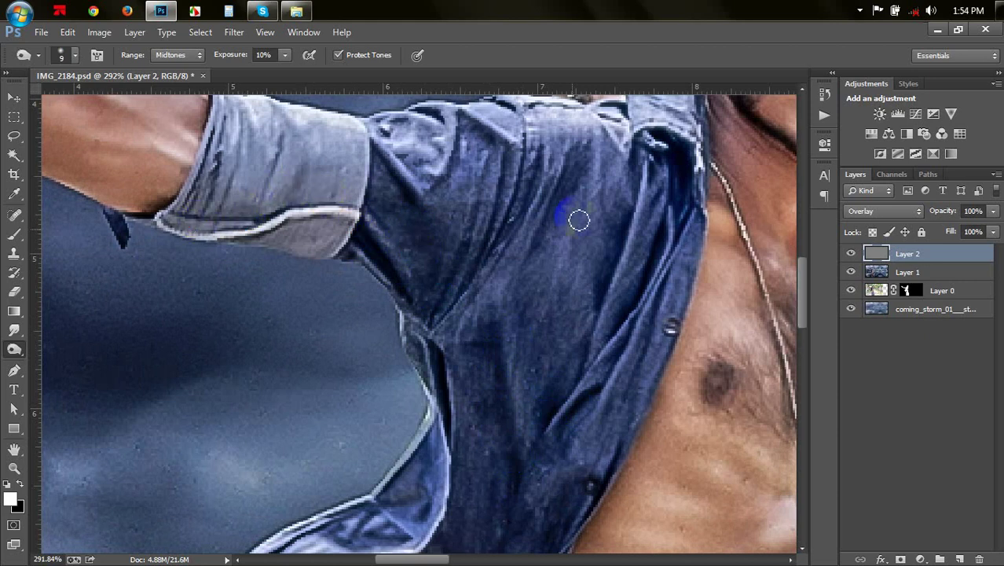
mouse_move(575, 173)
left_mouse_down()
mouse_move(523, 180)
mouse_move(472, 148)
mouse_move(450, 189)
left_mouse_up()
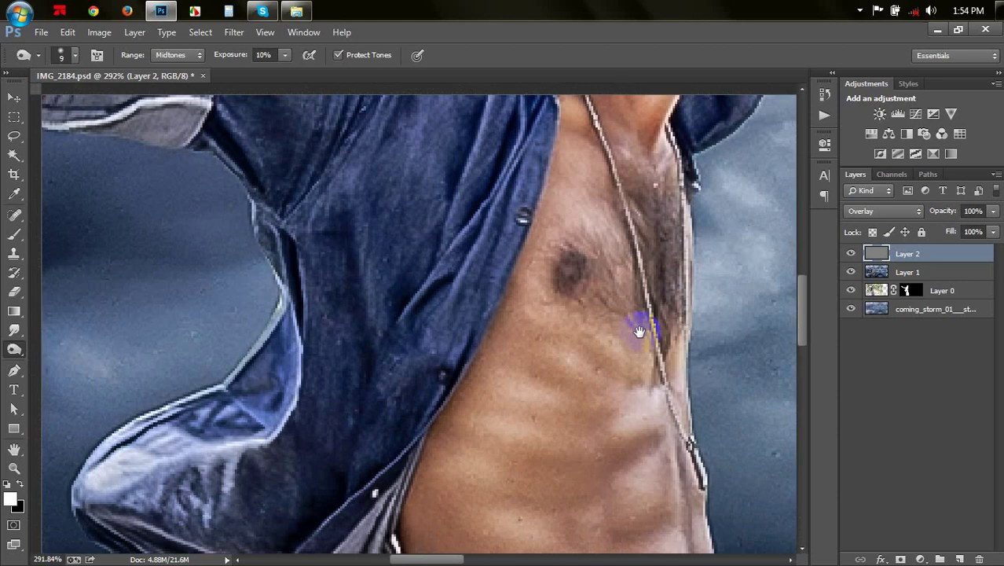
mouse_move(689, 345)
left_mouse_down()
mouse_move(610, 216)
mouse_move(566, 283)
mouse_move(555, 381)
mouse_move(564, 419)
mouse_move(589, 398)
mouse_move(623, 405)
mouse_move(634, 268)
left_mouse_up()
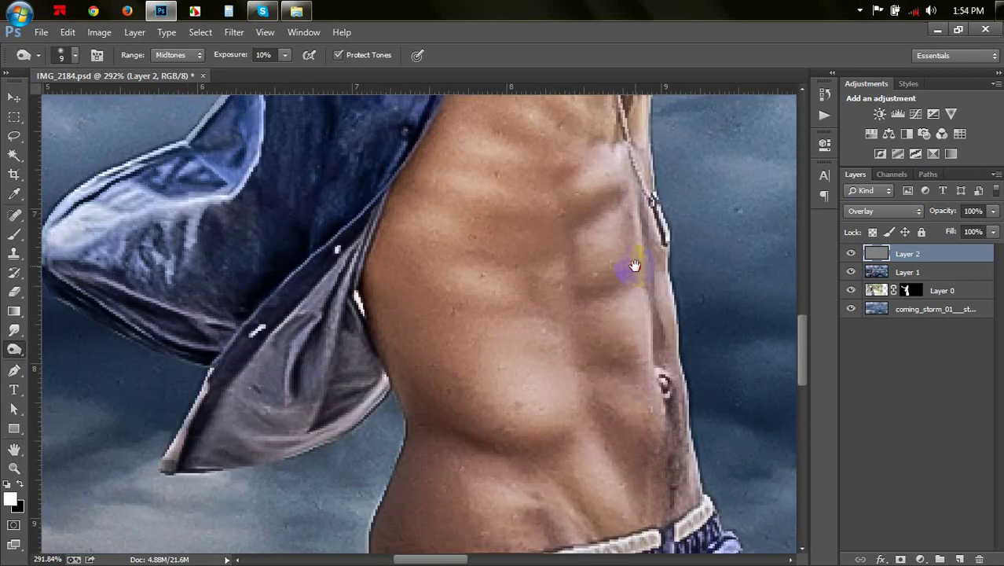
mouse_move(577, 313)
left_mouse_down()
mouse_move(597, 360)
mouse_move(658, 409)
left_mouse_up()
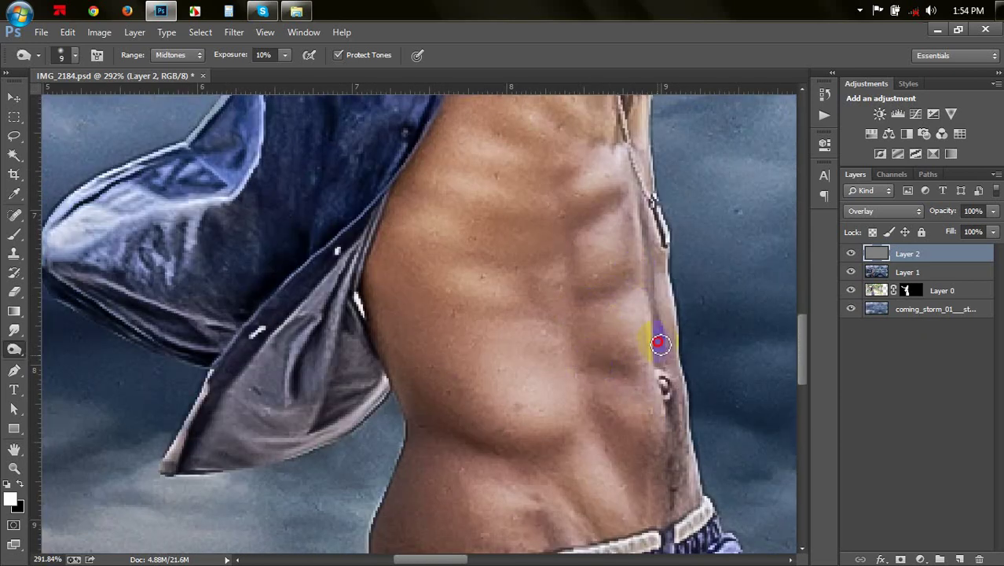
mouse_move(660, 344)
left_mouse_down()
mouse_move(649, 234)
mouse_move(628, 161)
left_mouse_up()
mouse_move(690, 400)
left_mouse_down()
mouse_move(676, 484)
mouse_move(618, 452)
left_mouse_up()
Burn shadows into the lower and upper ribs, then zoom out to the whole composite
left_click(447, 438)
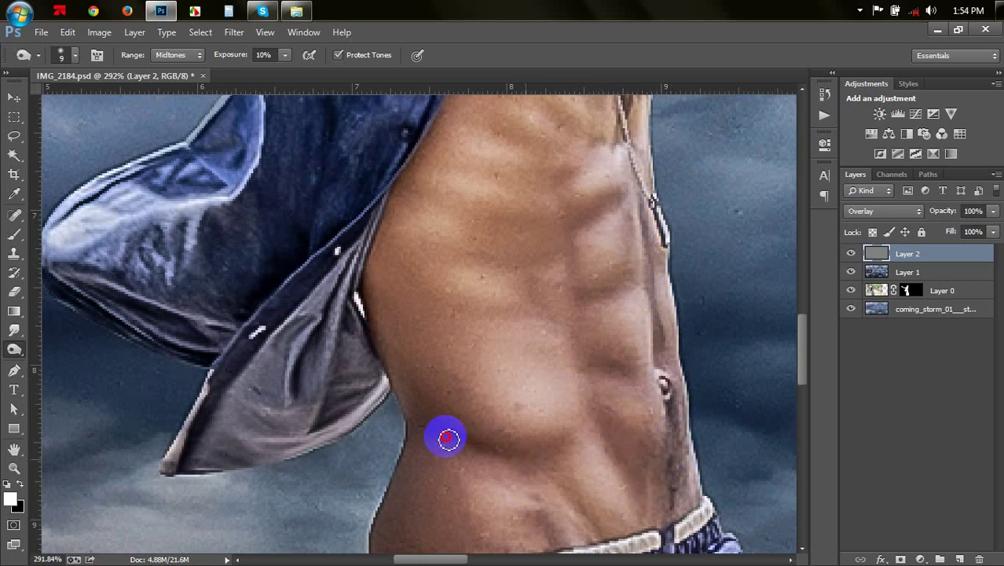
mouse_move(447, 438)
left_mouse_down()
mouse_move(433, 421)
mouse_move(495, 441)
mouse_move(491, 463)
mouse_move(524, 353)
left_mouse_up()
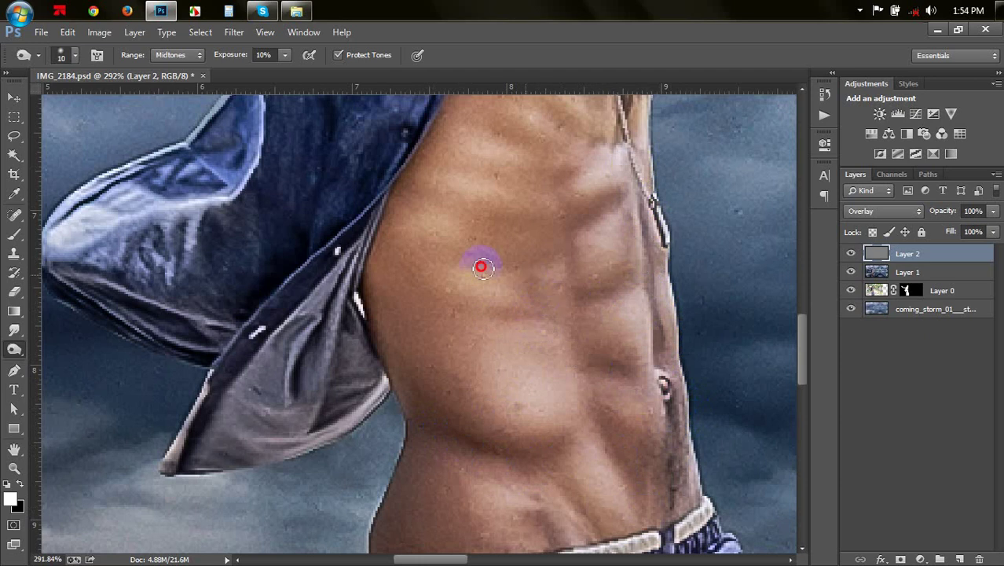
mouse_move(504, 264)
left_mouse_down()
mouse_move(549, 237)
mouse_move(458, 218)
left_mouse_up()
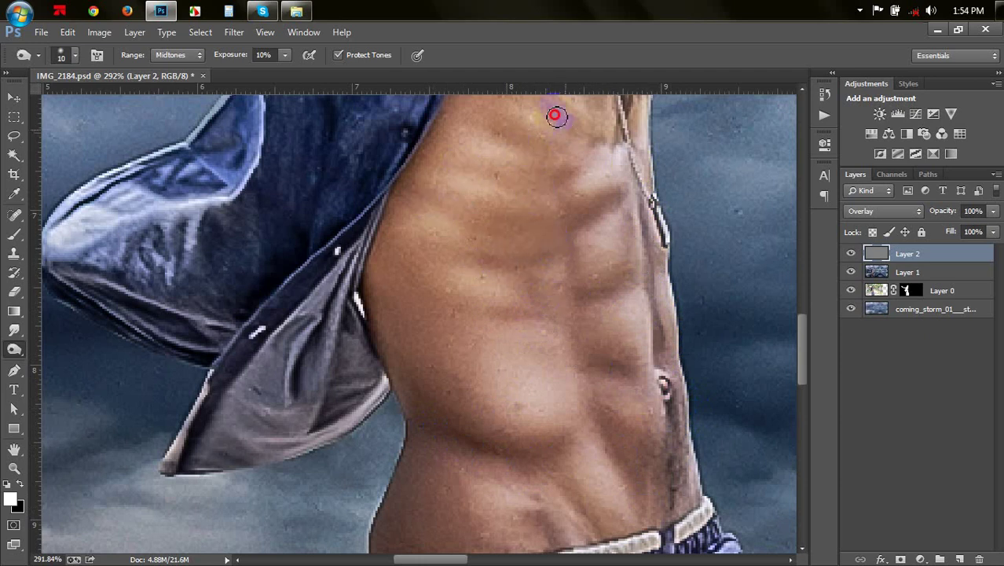
scroll(612, 236, "down", 3)
mouse_move(661, 337)
left_mouse_down()
mouse_move(668, 352)
mouse_move(605, 409)
mouse_move(530, 338)
mouse_move(542, 400)
left_mouse_up()
key("ctrl+minus")
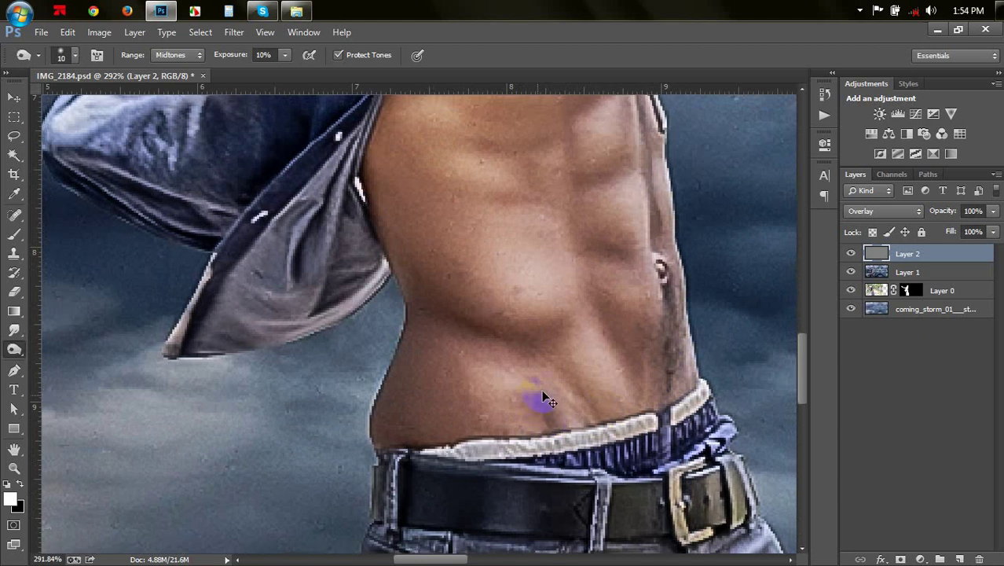
key("ctrl+minus")
key("ctrl+minus")
key("ctrl+minus")
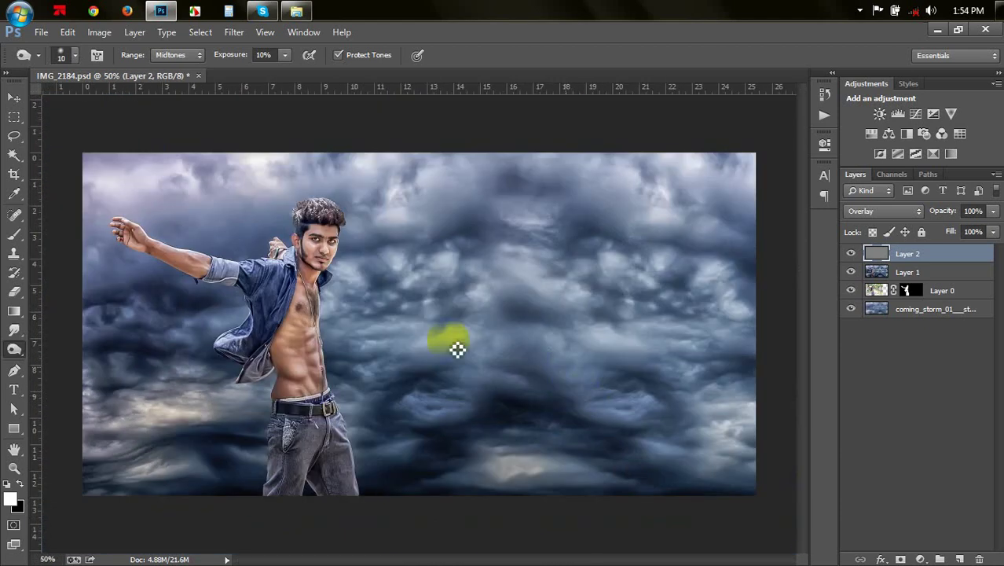
Save the document and add a Curves adjustment layer
left_click(13, 96)
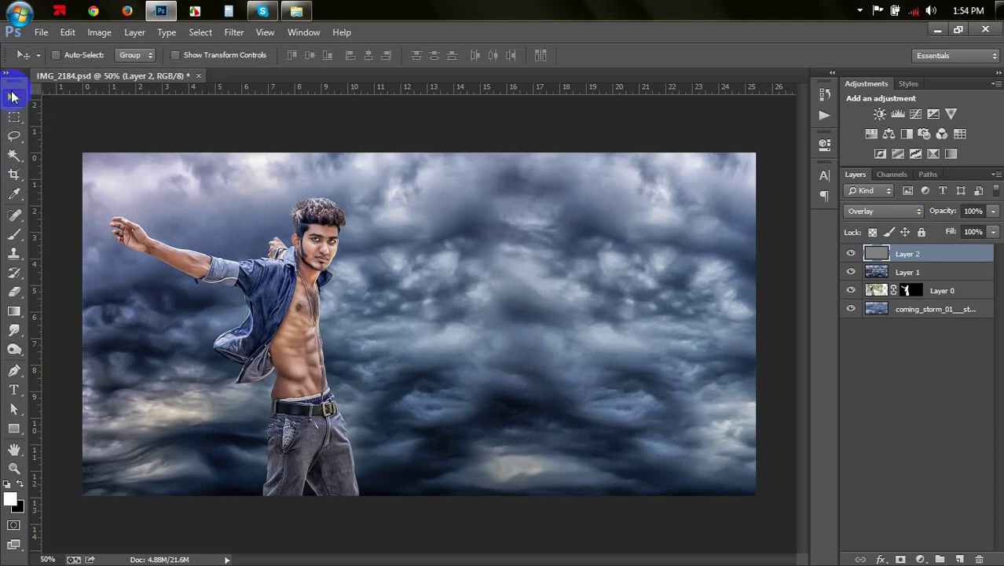
key("ctrl+s")
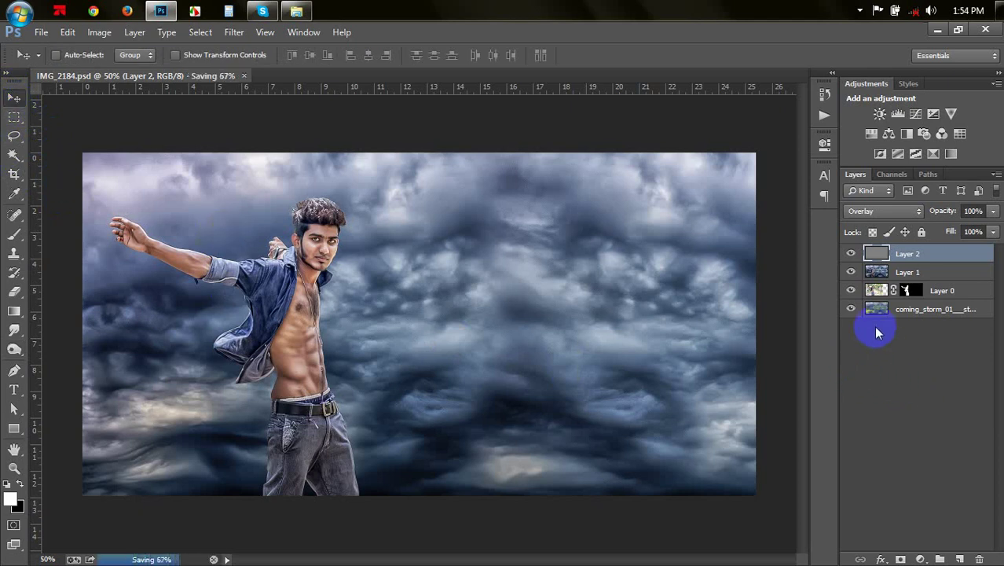
left_click(920, 558)
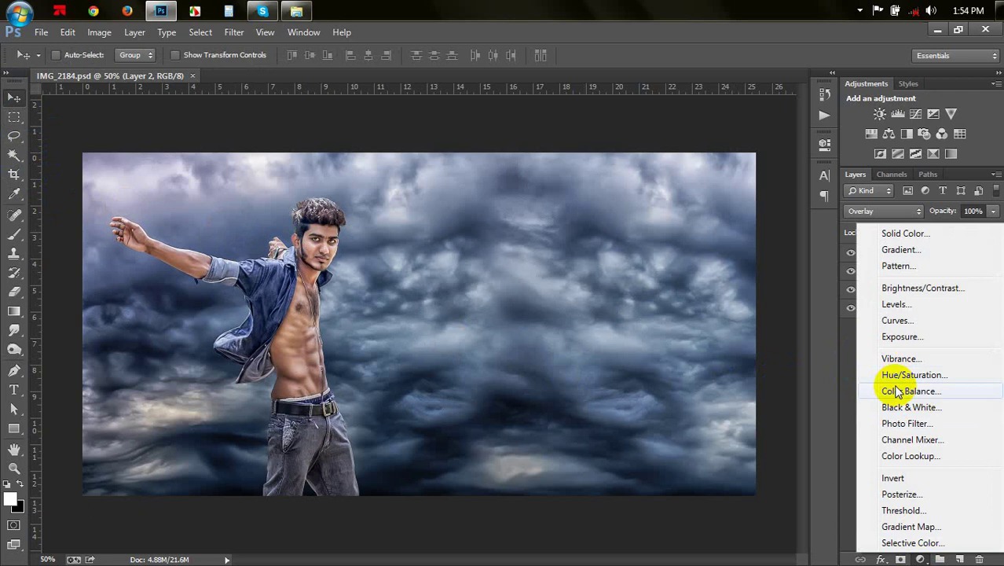
left_click(896, 320)
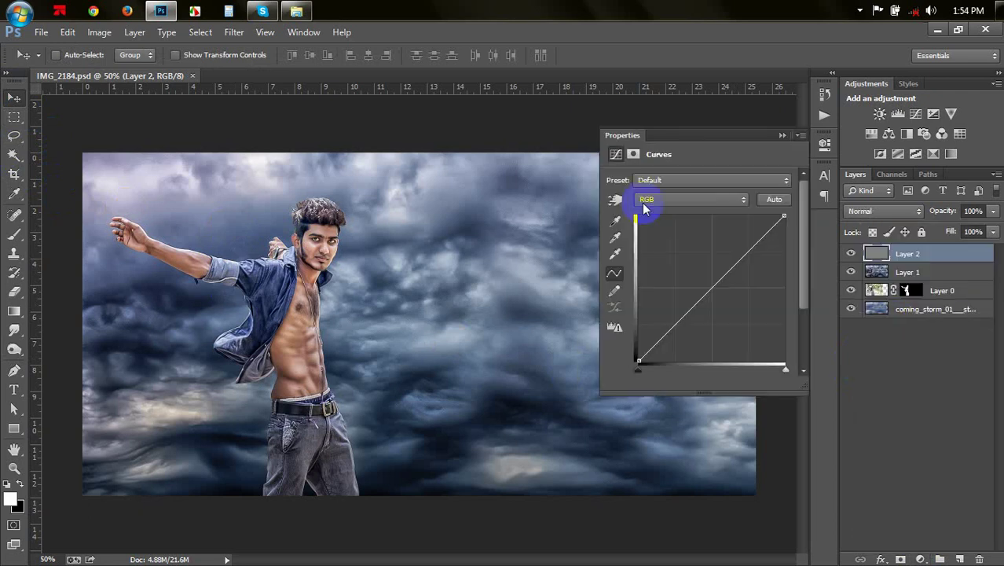
Experiment with the Red channel curve's black point, then reset it
left_click(655, 200)
left_click(652, 226)
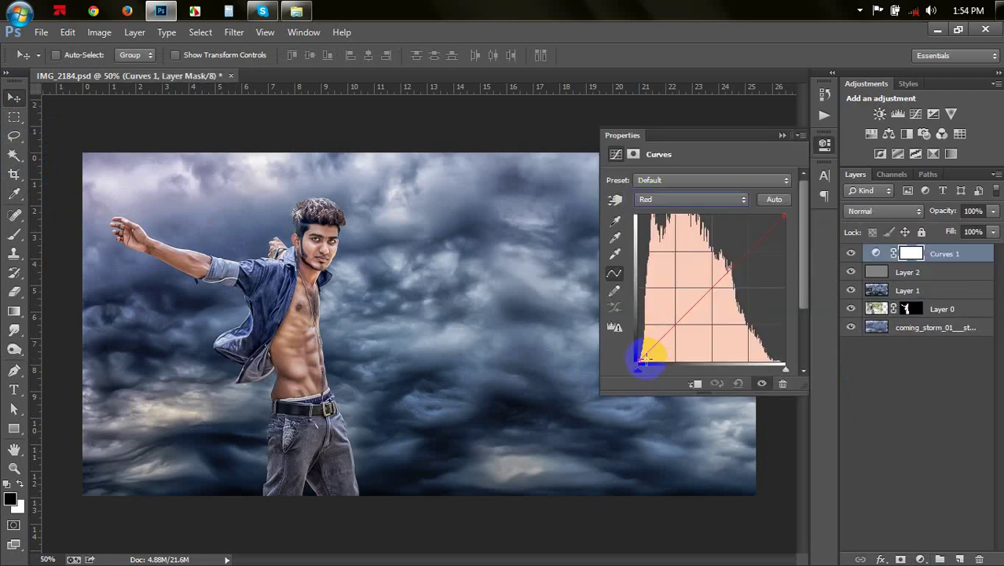
left_click_drag(622, 348, 649, 371)
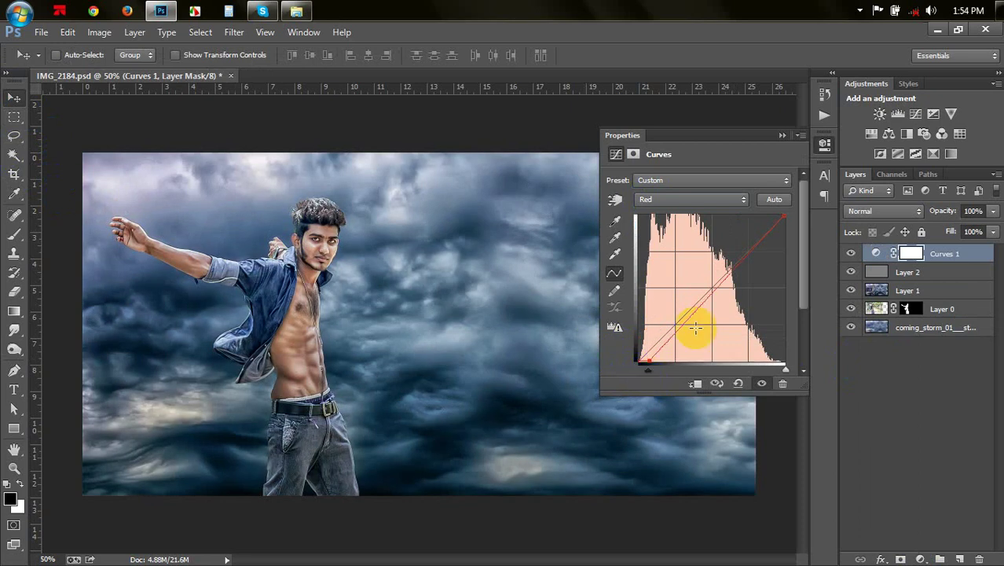
mouse_move(784, 217)
left_mouse_down()
mouse_move(798, 230)
mouse_move(733, 195)
mouse_move(791, 237)
mouse_move(784, 215)
left_mouse_up()
left_click_drag(653, 358, 610, 353)
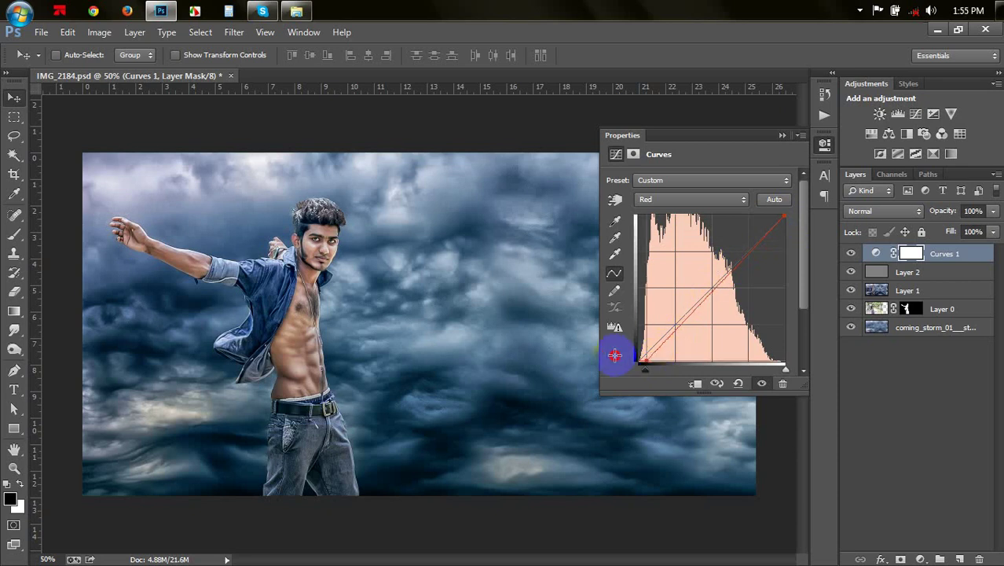
On the Blue channel, raise the curve's bottom and pull its top-right point down
left_click(650, 199)
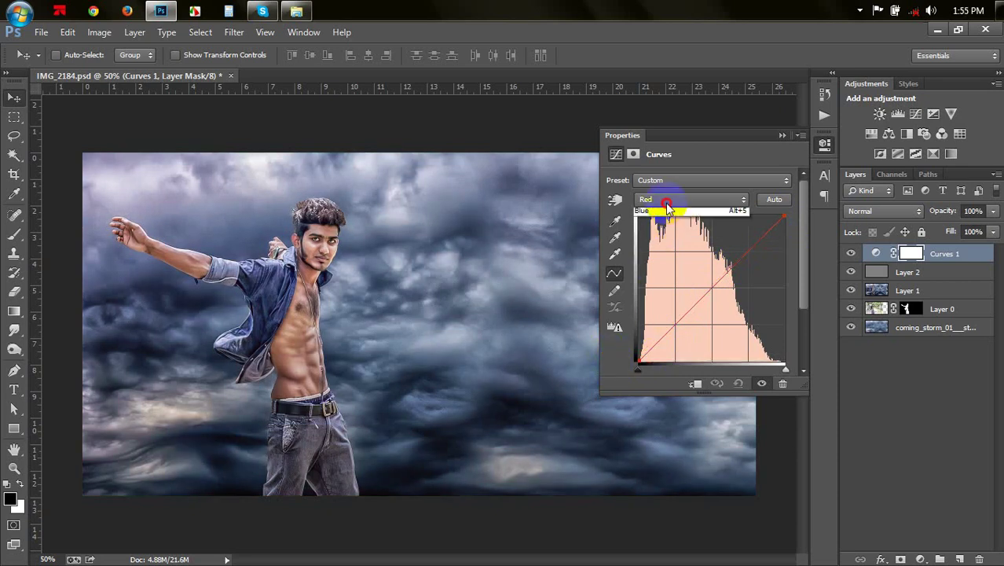
left_click(655, 249)
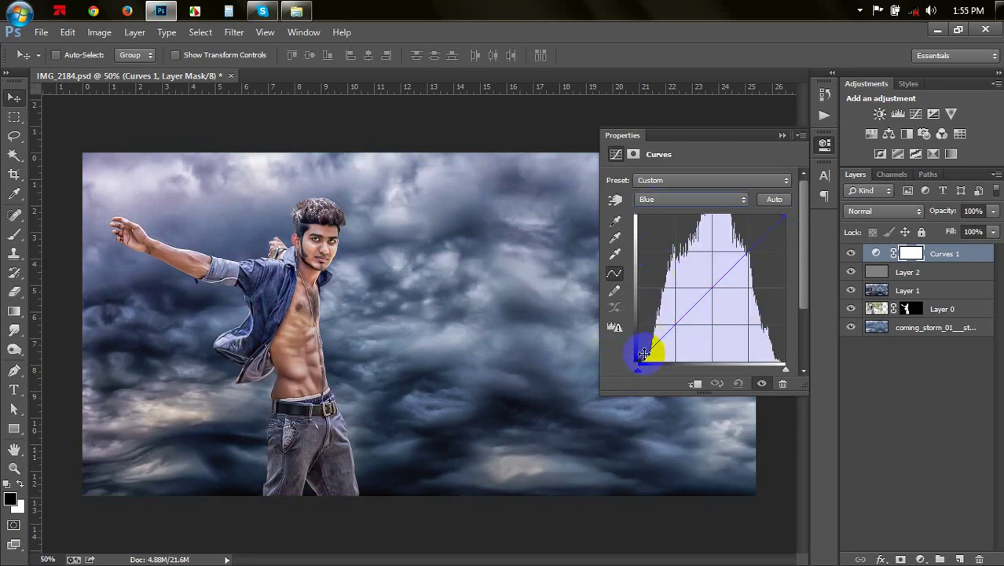
mouse_move(639, 359)
left_mouse_down()
mouse_move(653, 369)
mouse_move(639, 343)
left_mouse_up()
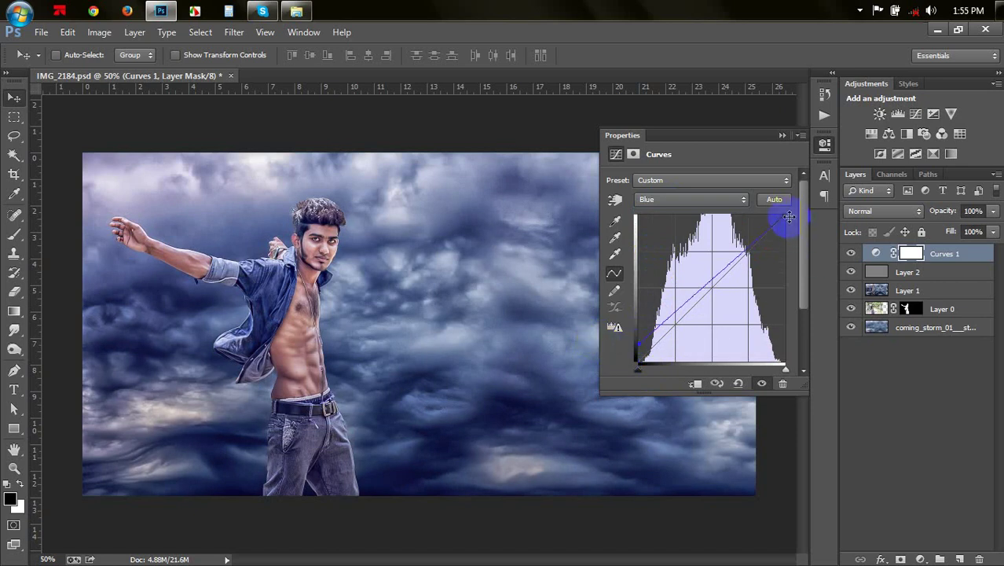
left_click_drag(785, 219, 795, 229)
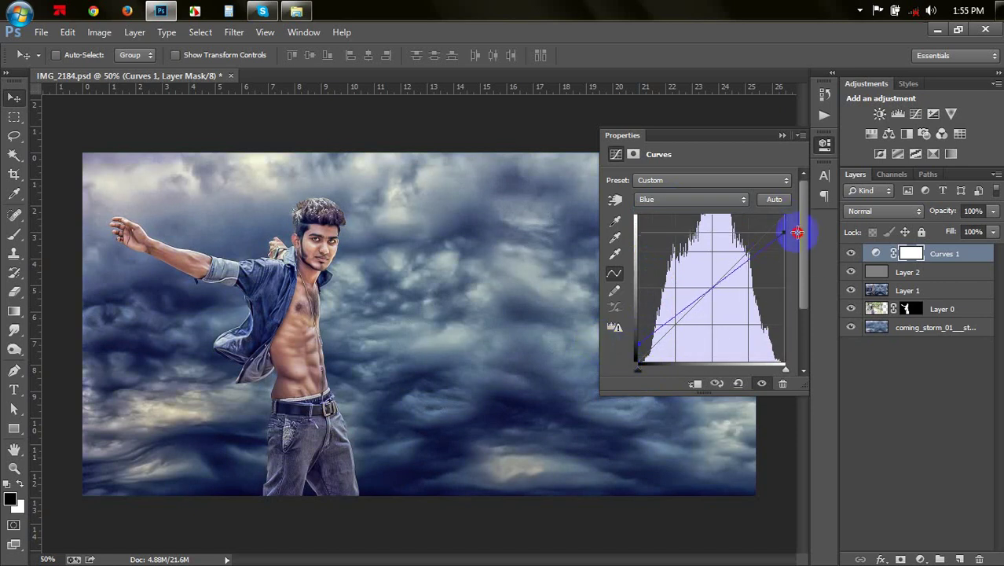
left_click(784, 138)
Zoom in on the chest, select Layer 2 and swap foreground/background colours
scroll(297, 320, "up", 2)
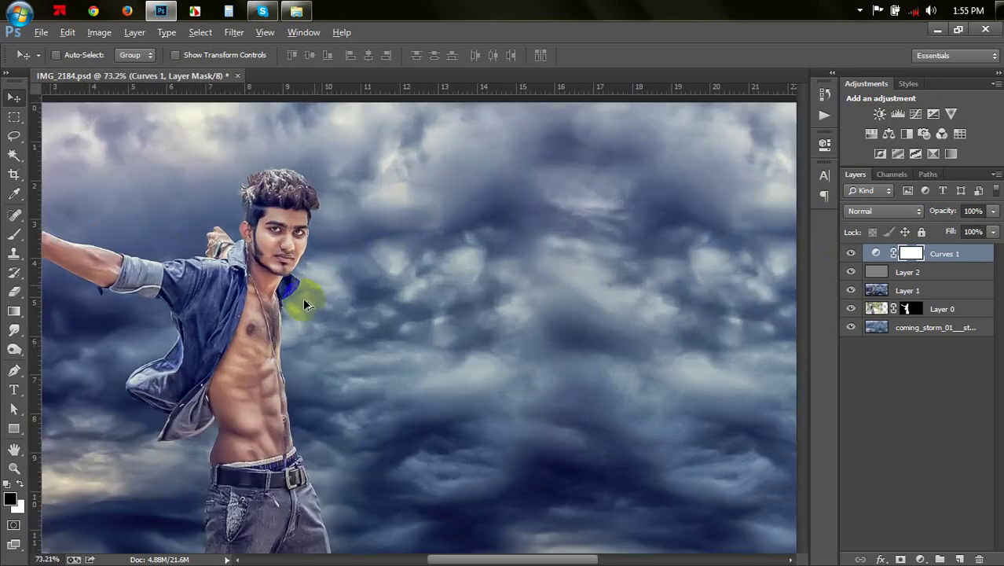
scroll(267, 326, "up", 5)
left_click_drag(250, 351, 470, 280)
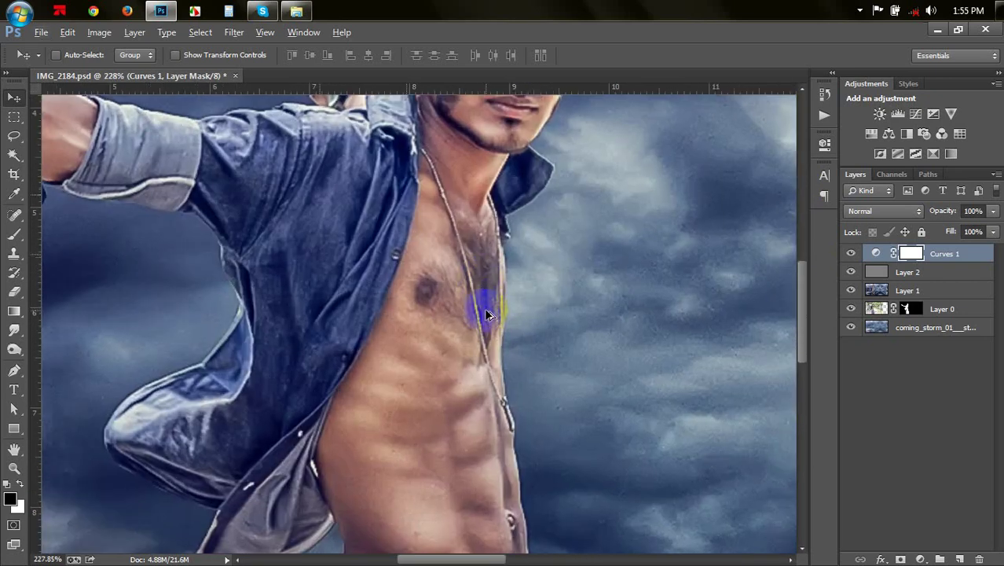
scroll(477, 314, "up", 1)
left_click(908, 272)
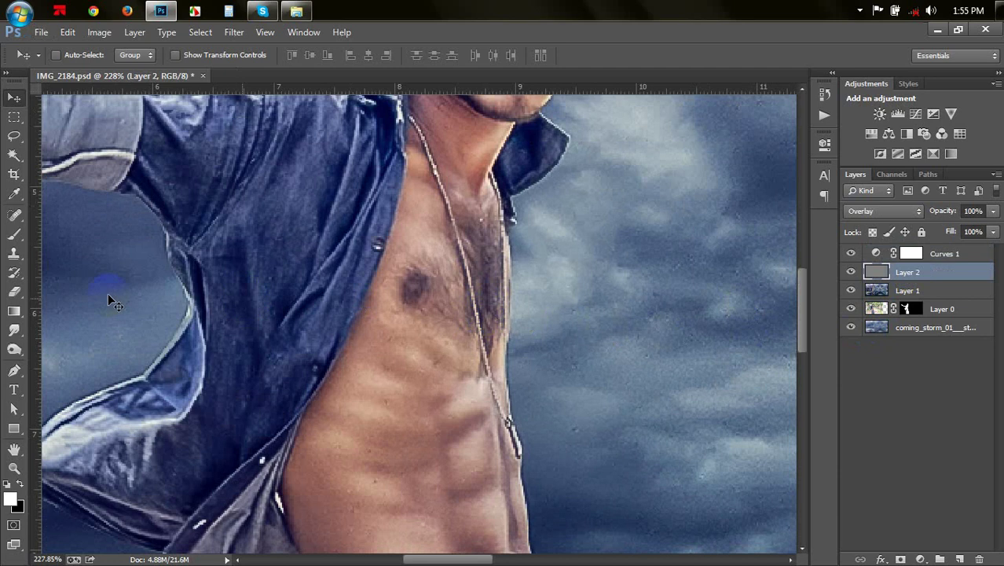
key("x")
left_click(16, 232)
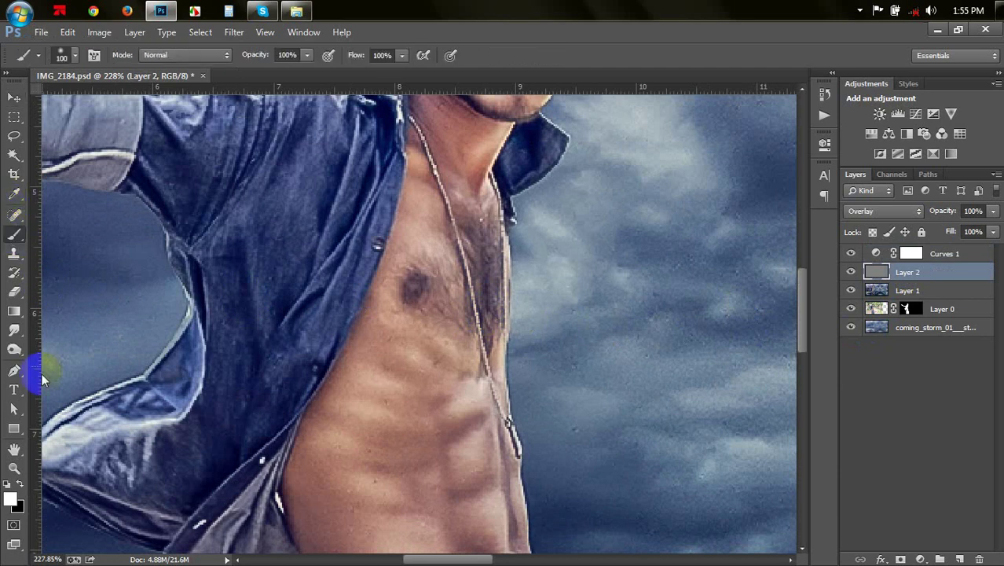
Burn shading across the chest beside the pectoral, then return to the Dodge tool
left_click(17, 349)
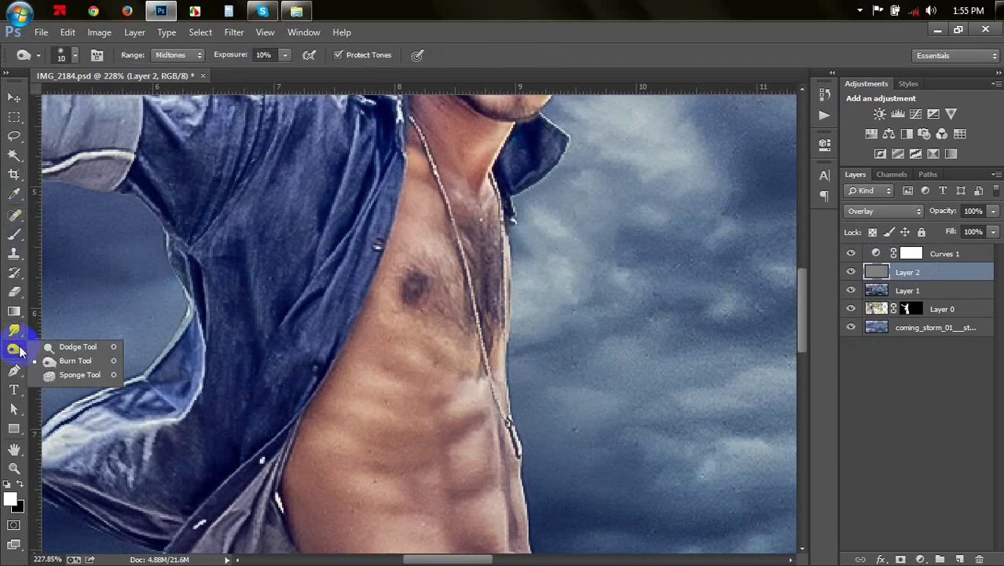
left_click(75, 360)
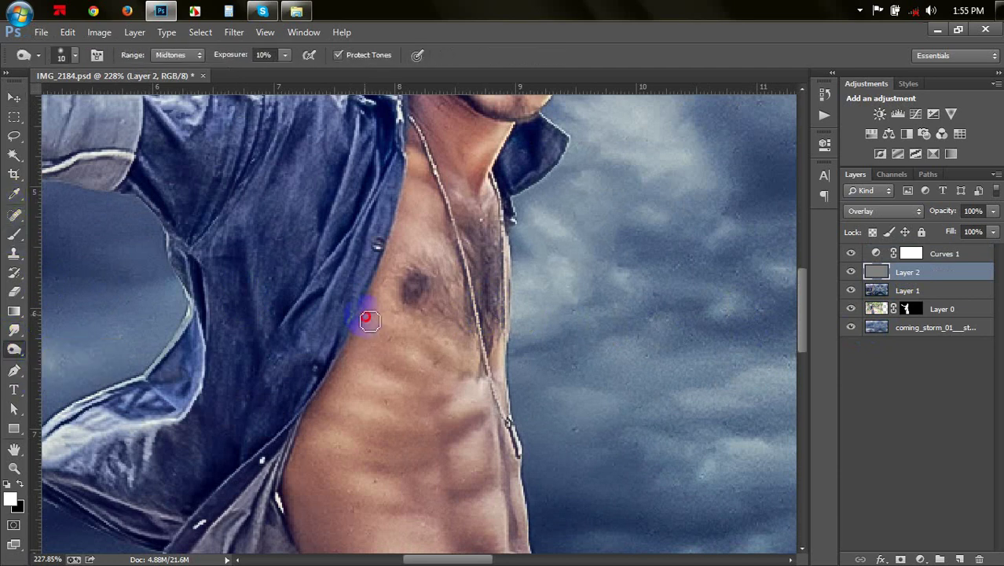
left_click_drag(486, 306, 447, 324)
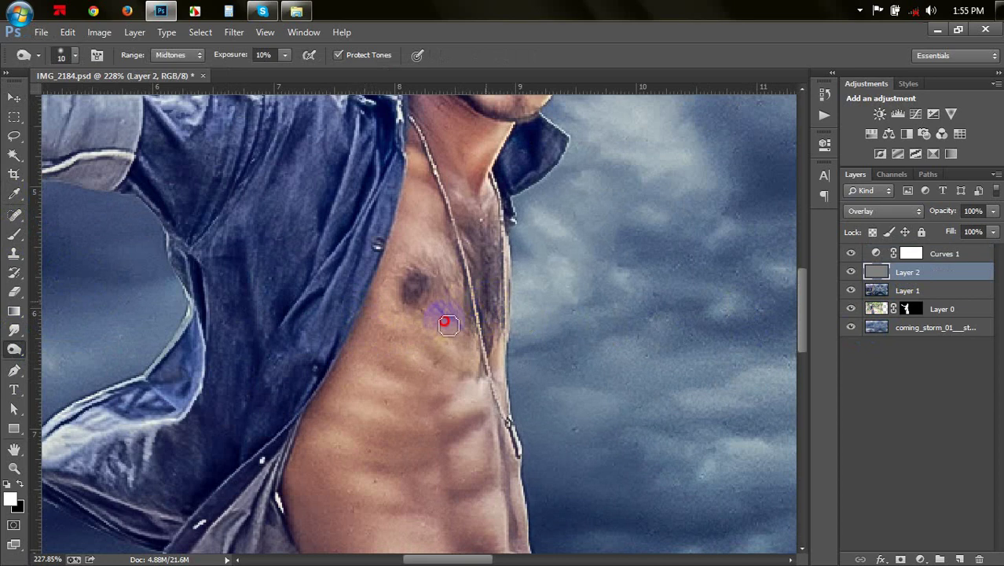
left_click_drag(389, 334, 440, 343)
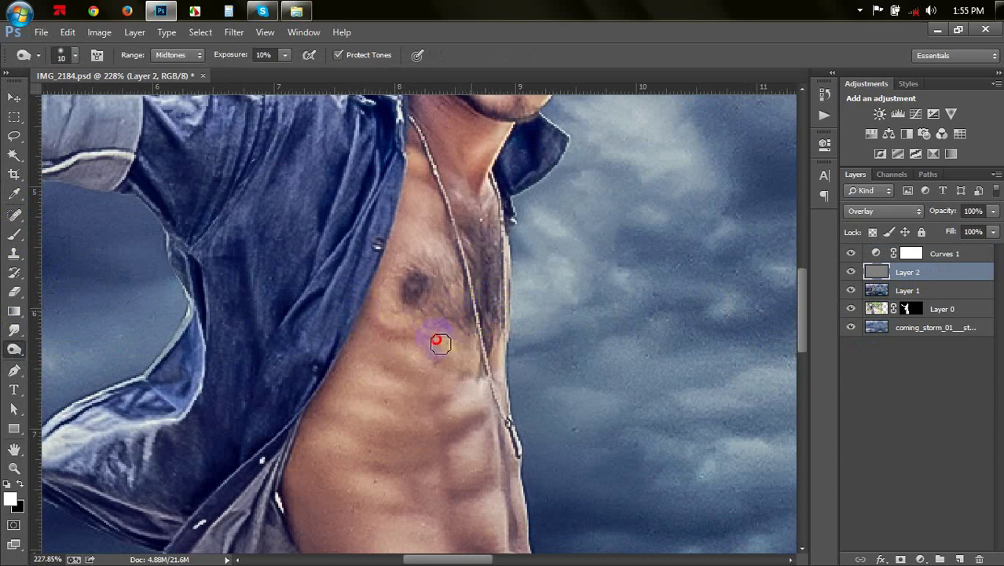
right_click(14, 349)
left_click(67, 343)
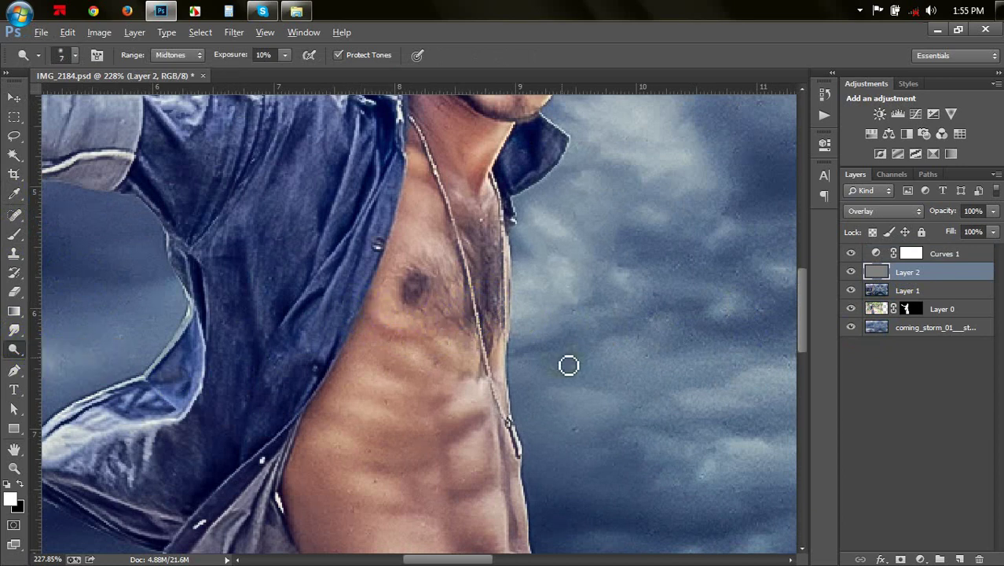
scroll(568, 365, "down", 3)
scroll(568, 365, "down", 2)
scroll(564, 364, "down", 2)
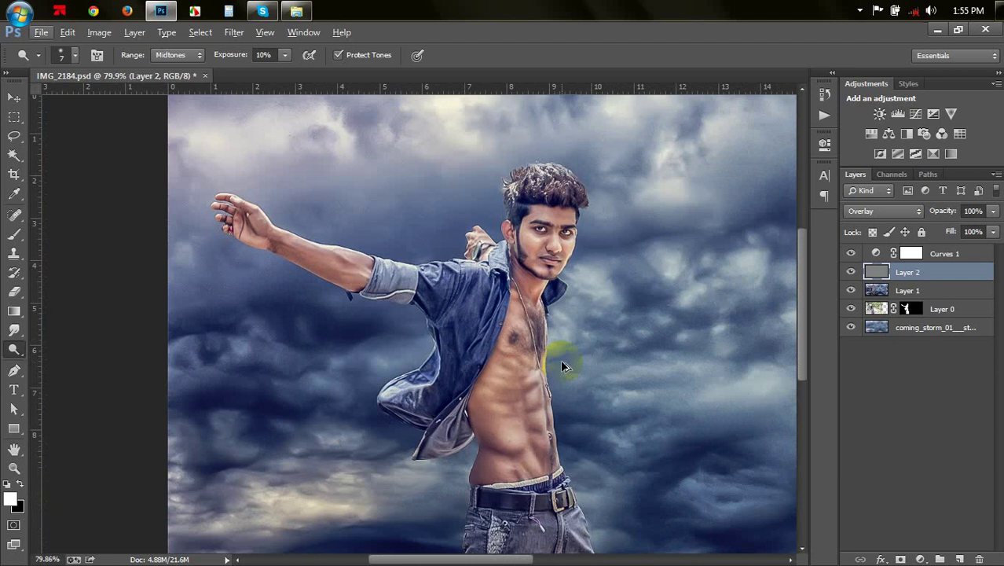
Save the composite with Ctrl+S
left_click(14, 96)
scroll(676, 267, "down", 2)
scroll(673, 281, "down", 2)
key("ctrl+s")
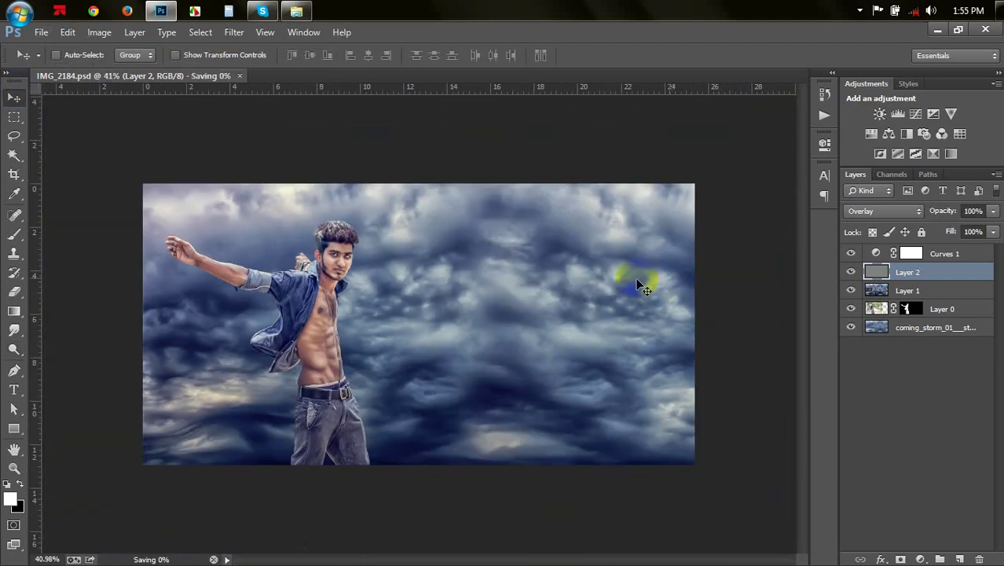
Stamp all visible layers into a new Layer 3 above Curves 1
scroll(523, 284, "up", 1)
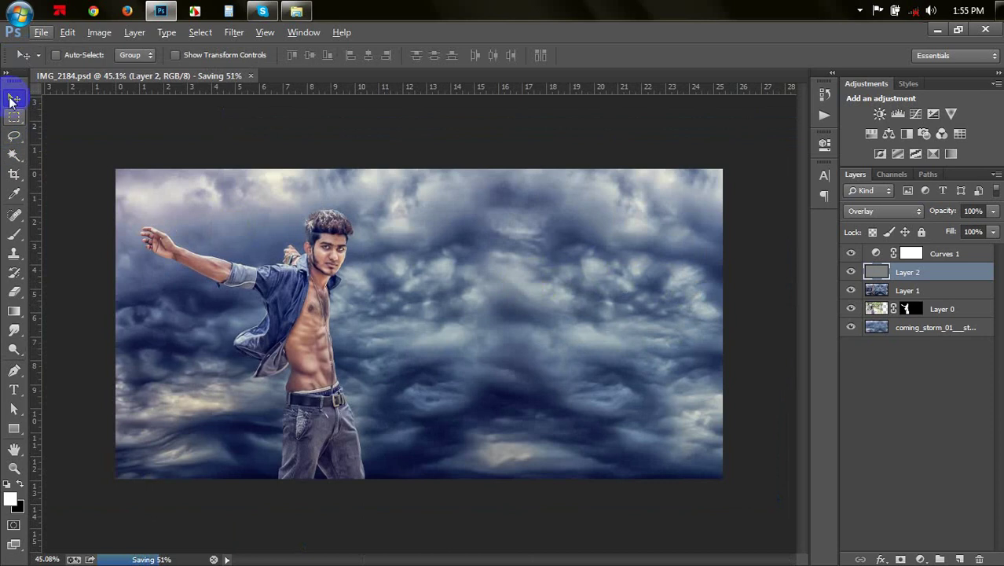
left_click(940, 256)
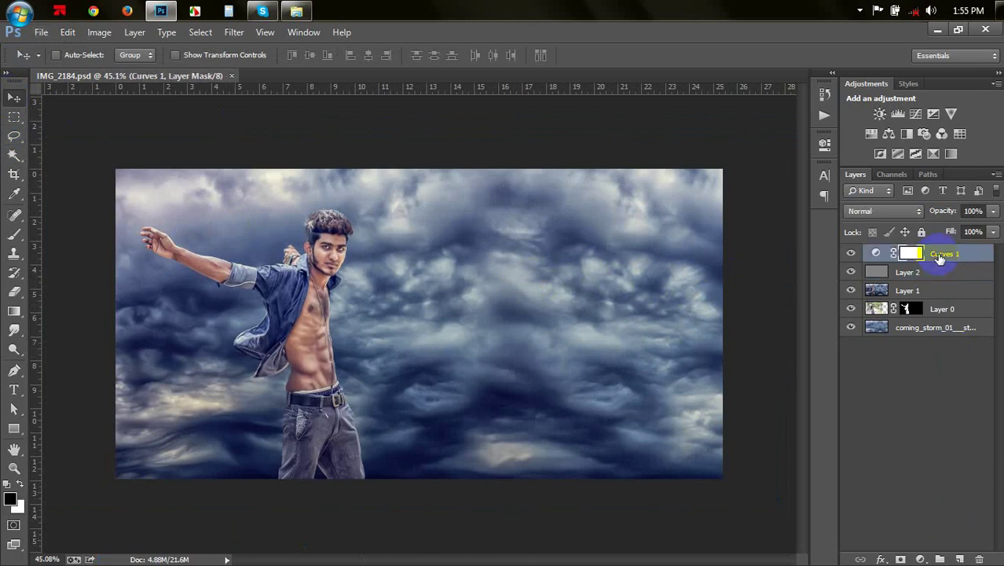
key("ctrl+shift+alt+e")
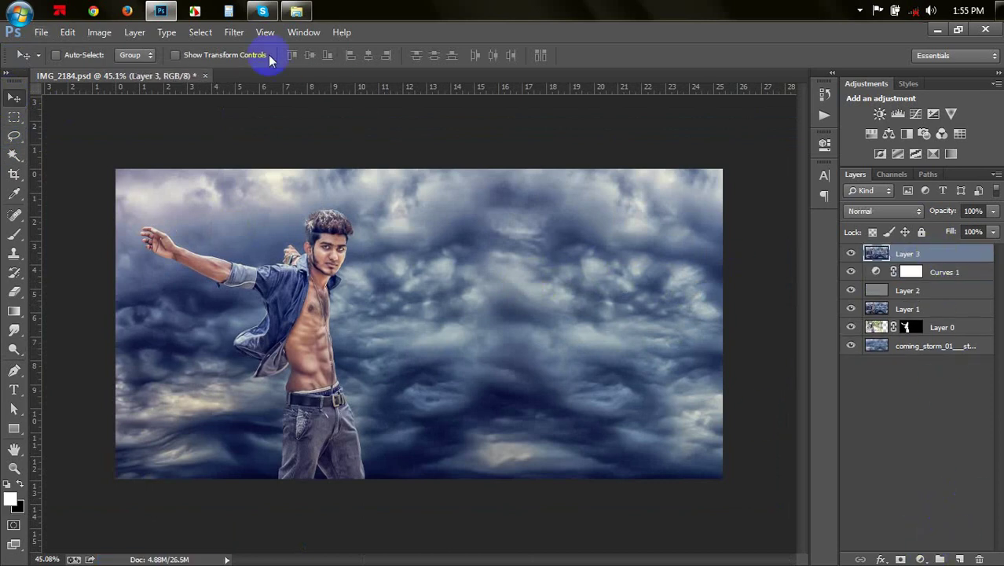
left_click(239, 38)
In Camera Raw Filter, set Temperature to -6 and a -20 vignette amount
left_click(271, 106)
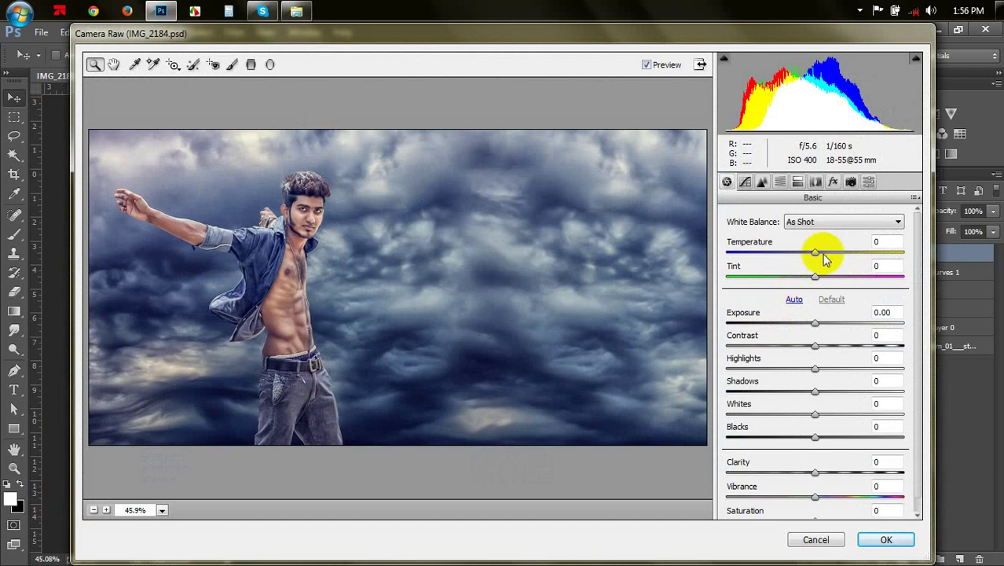
mouse_move(821, 253)
left_mouse_down()
mouse_move(832, 257)
mouse_move(810, 249)
left_mouse_up()
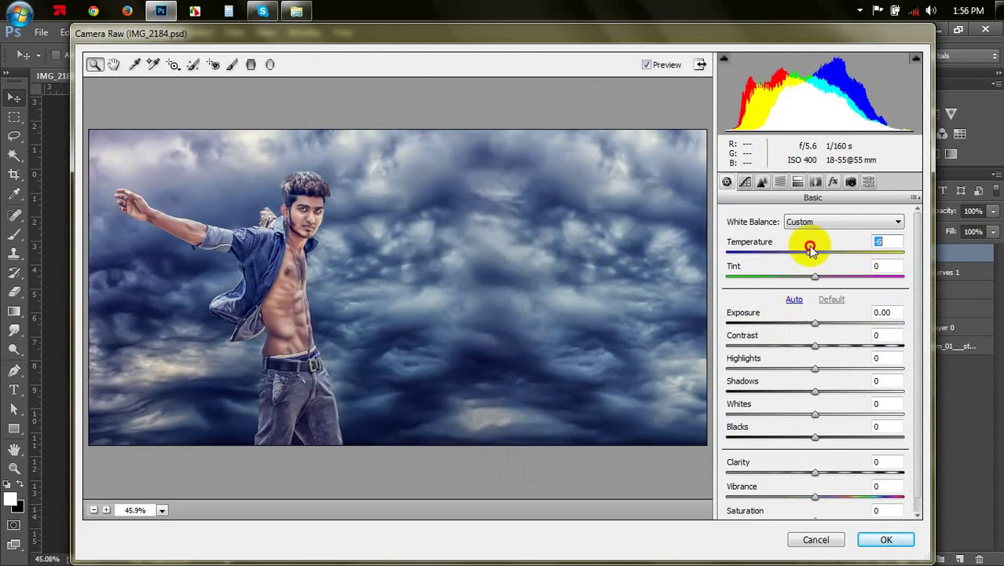
left_click(747, 183)
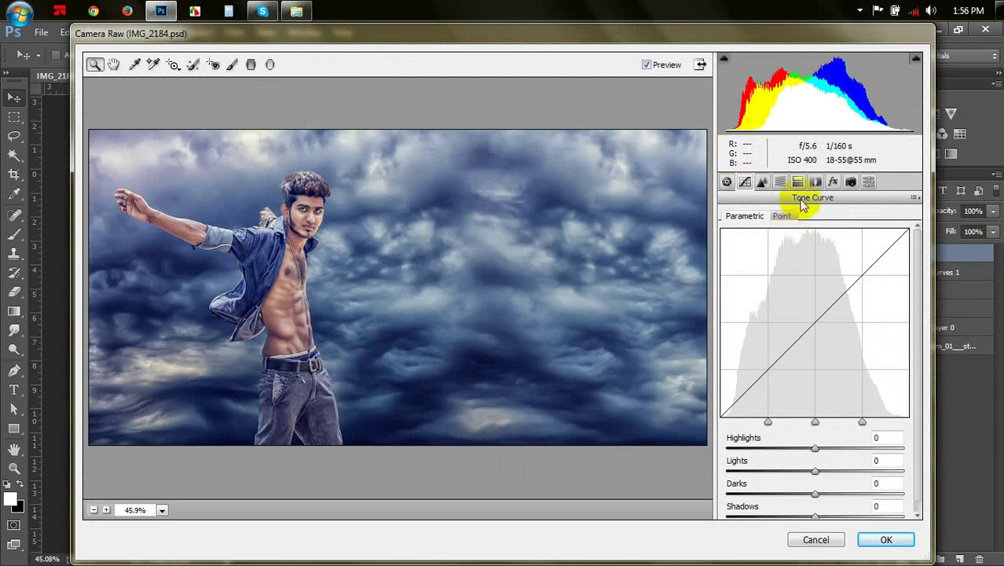
left_click(831, 186)
left_click_drag(819, 371, 801, 369)
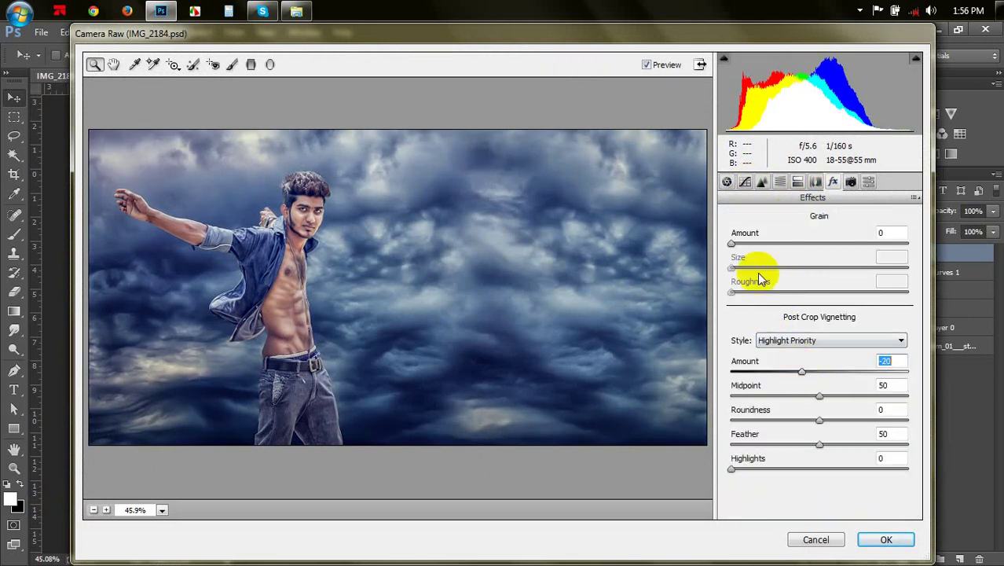
left_click(815, 183)
mouse_move(786, 328)
left_mouse_down()
mouse_move(770, 327)
mouse_move(791, 334)
left_mouse_up()
Steepen the tone curve (Highlights +43, Shadows lowered) and set Luminance noise reduction to 13
left_click(745, 182)
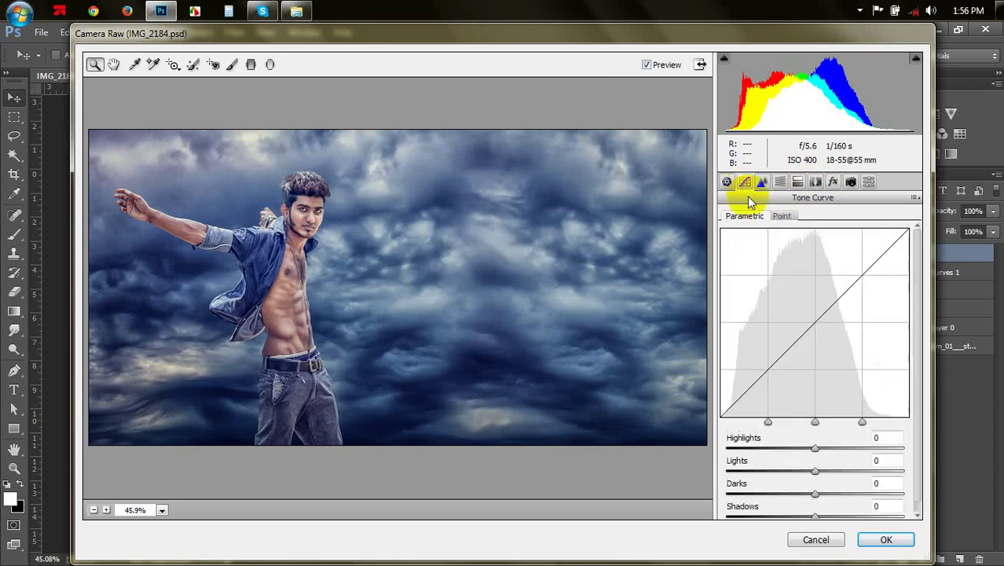
mouse_move(814, 447)
left_mouse_down()
mouse_move(852, 449)
mouse_move(846, 476)
mouse_move(839, 471)
mouse_move(847, 497)
mouse_move(823, 493)
left_mouse_up()
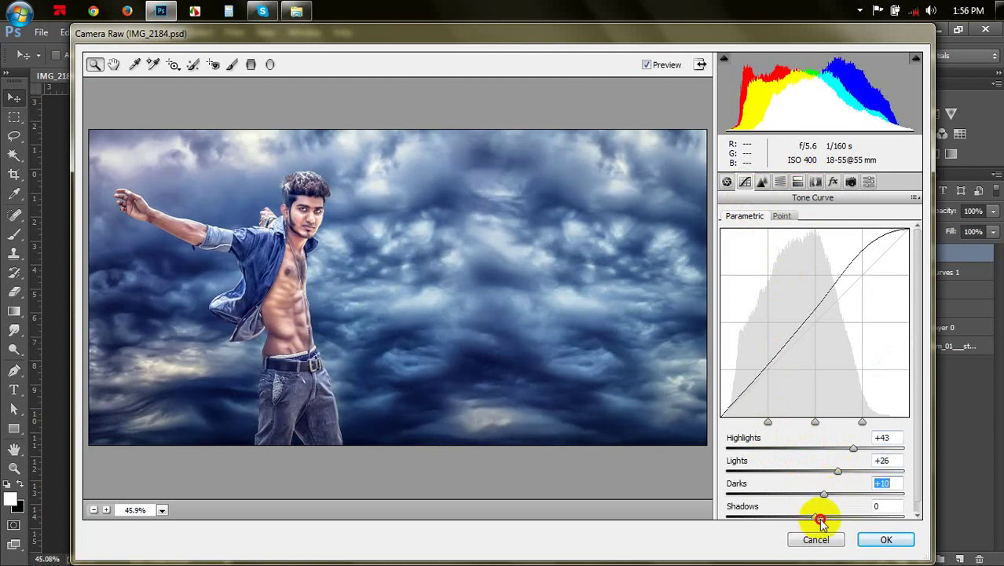
left_click_drag(820, 516, 783, 516)
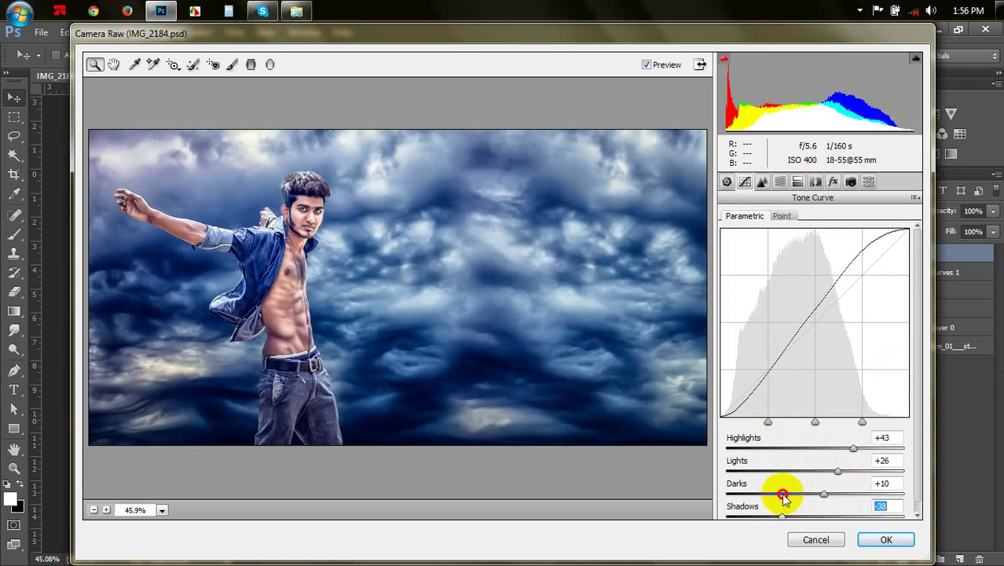
left_click(762, 182)
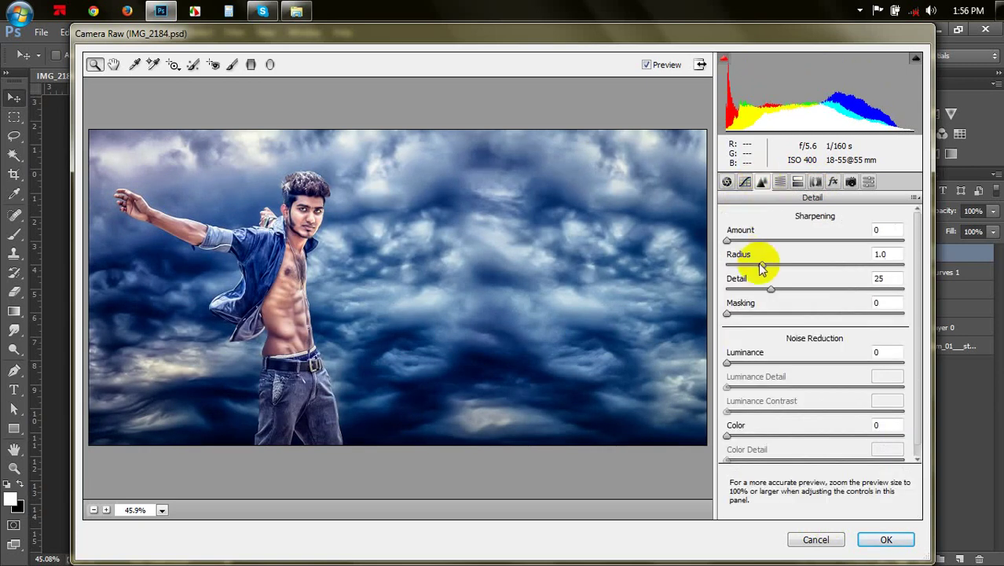
left_click_drag(728, 362, 753, 366)
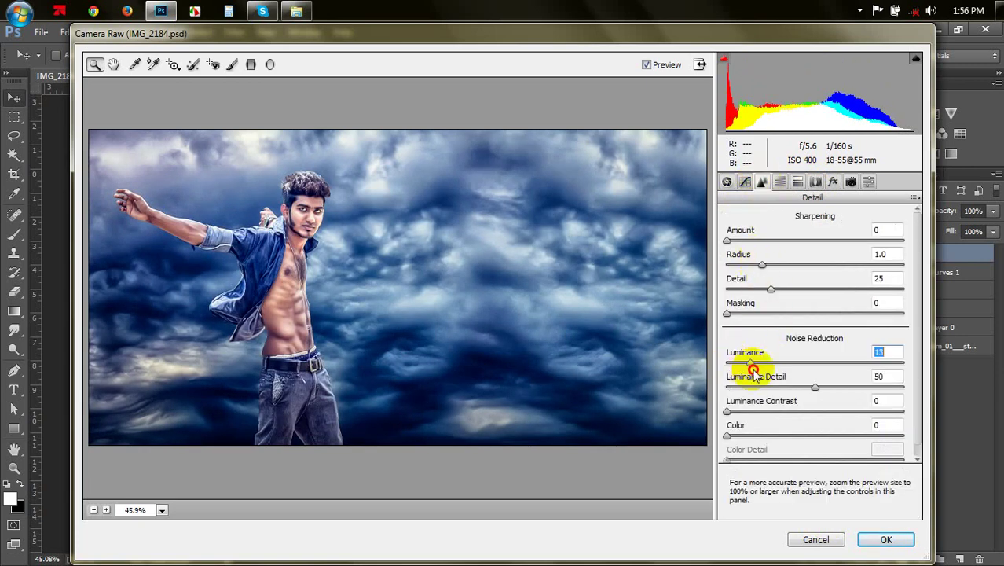
left_click(727, 181)
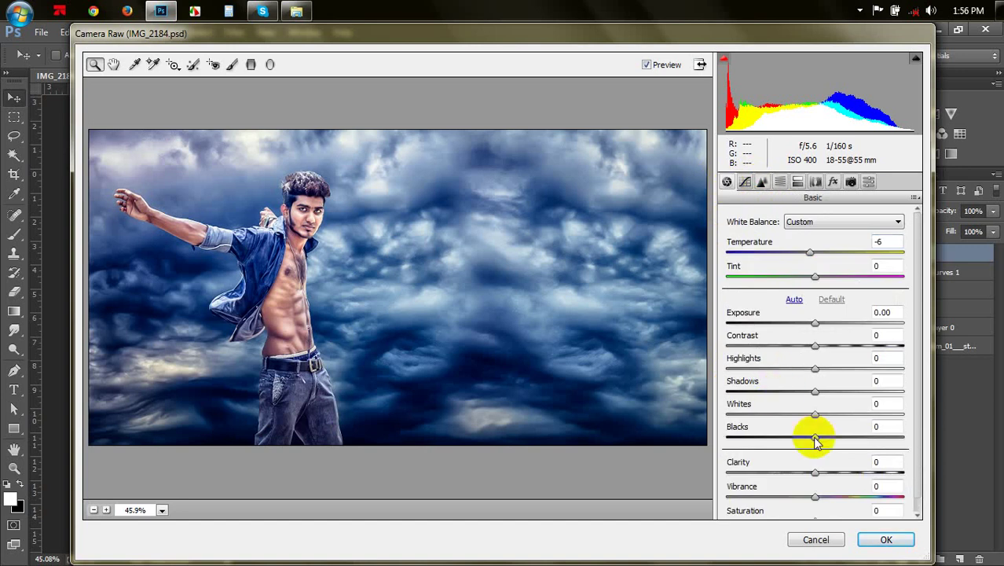
Pull highlights down to -49, raise whites to +16, and tweak temperature and vibrance
mouse_move(813, 496)
left_mouse_down()
mouse_move(829, 502)
mouse_move(840, 485)
left_mouse_up()
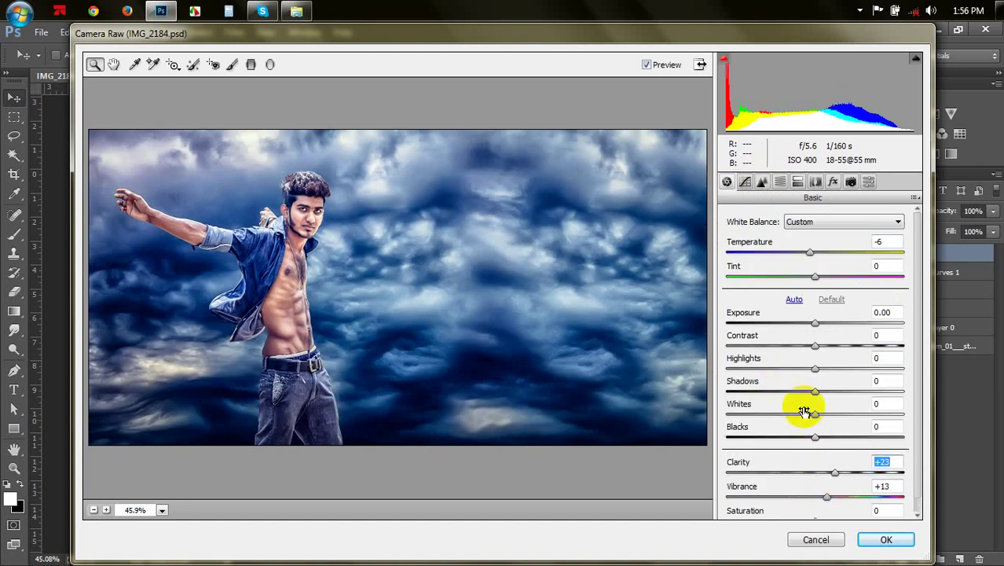
mouse_move(814, 371)
left_mouse_down()
mouse_move(769, 367)
mouse_move(828, 354)
mouse_move(799, 352)
mouse_move(812, 354)
left_mouse_up()
mouse_move(817, 416)
left_mouse_down()
mouse_move(837, 422)
mouse_move(829, 417)
left_mouse_up()
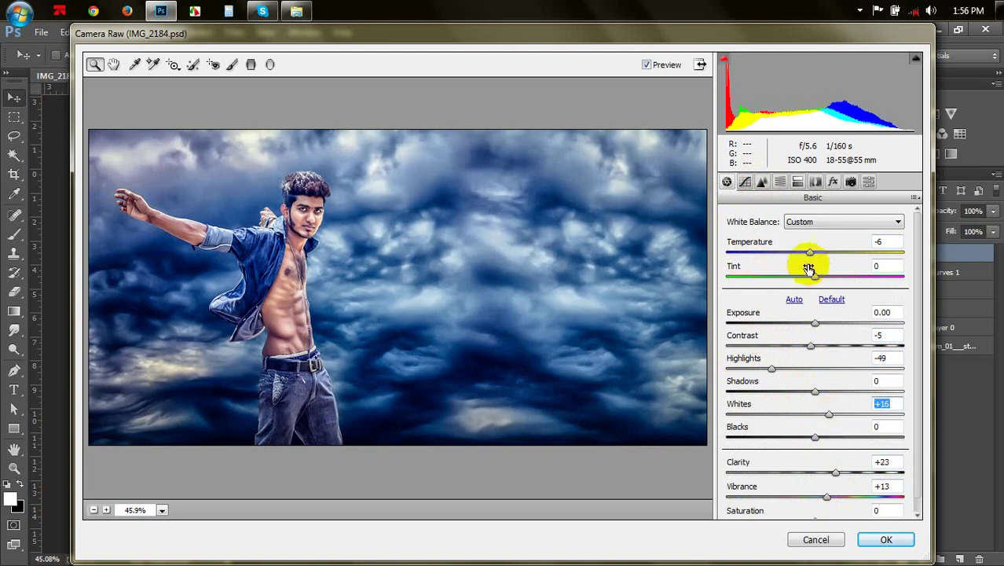
mouse_move(815, 258)
left_mouse_down()
mouse_move(833, 259)
mouse_move(793, 251)
mouse_move(814, 261)
left_mouse_up()
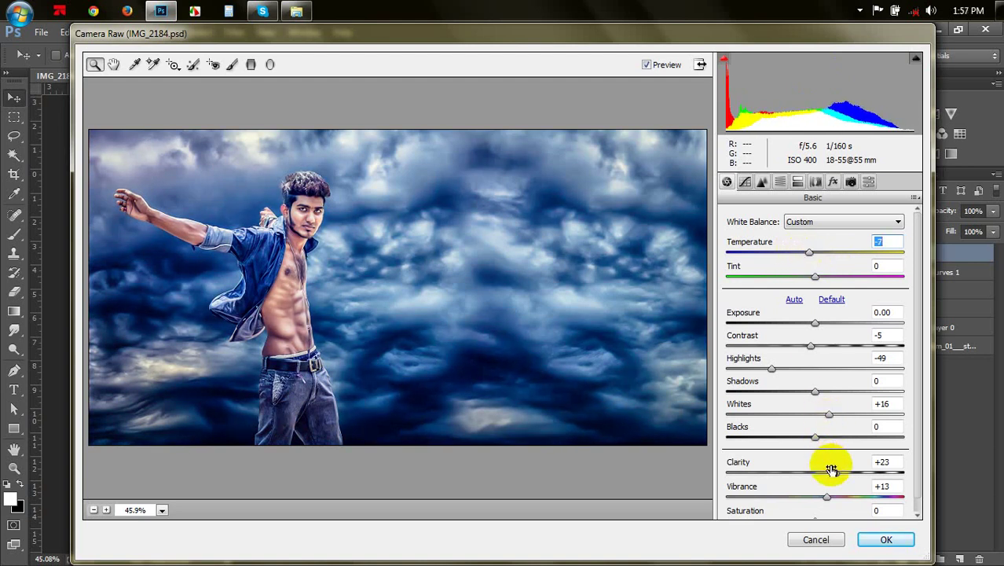
mouse_move(827, 499)
left_mouse_down()
mouse_move(753, 480)
mouse_move(729, 481)
mouse_move(735, 487)
left_mouse_up()
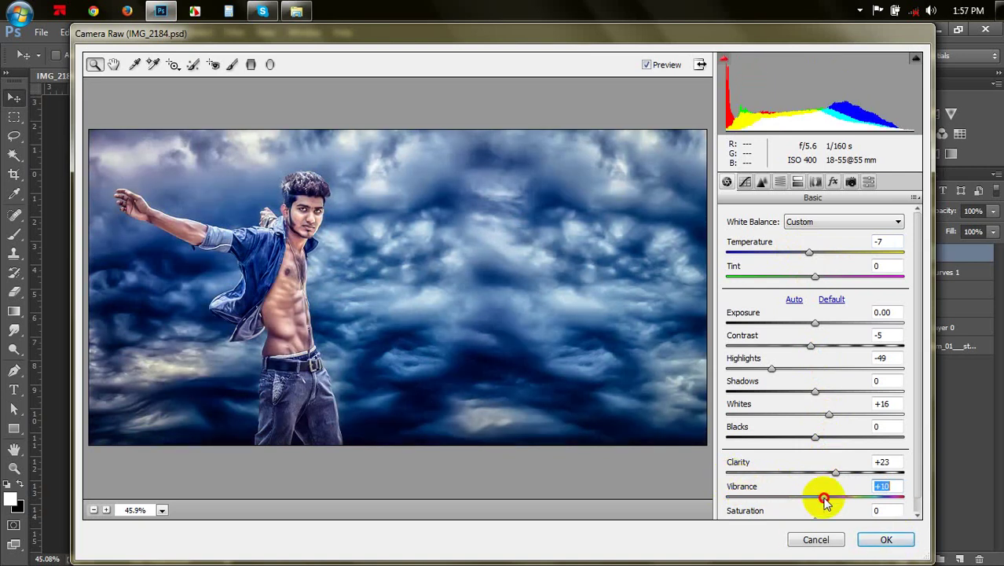
mouse_move(825, 503)
left_mouse_down()
mouse_move(831, 495)
mouse_move(820, 496)
left_mouse_up()
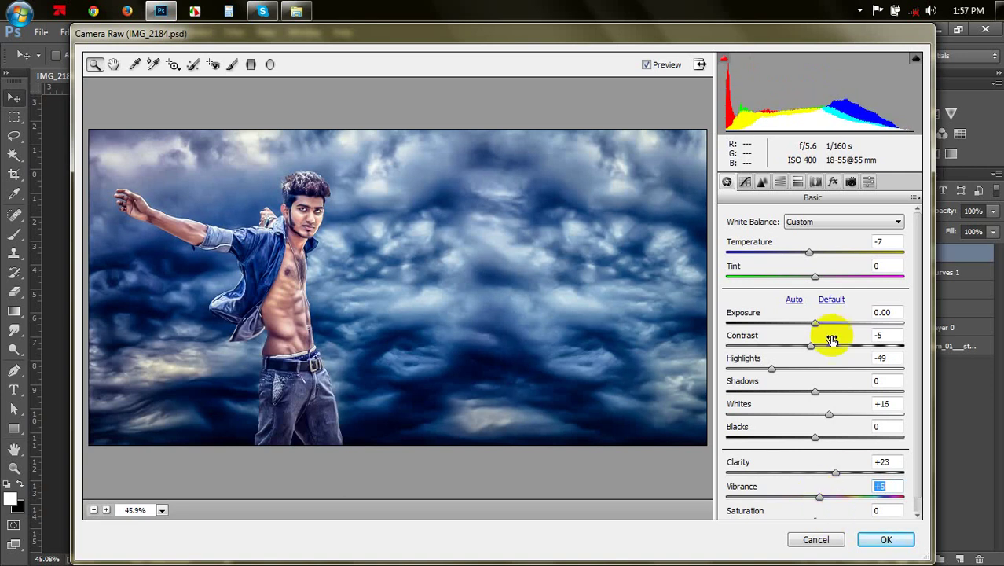
Compare against the original, then set Temperature +5 and Vibrance +27 and apply
left_click(645, 65)
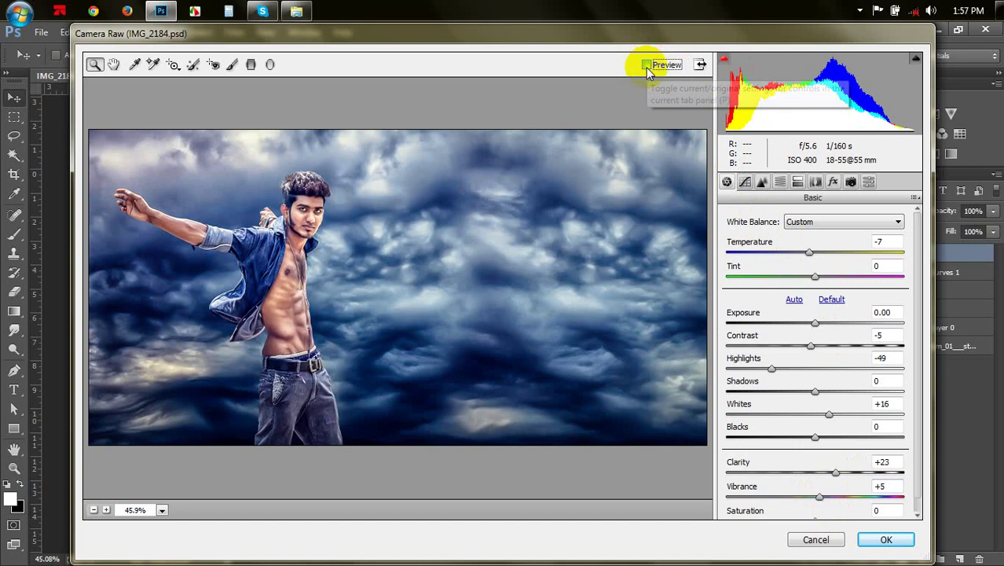
left_click(646, 65)
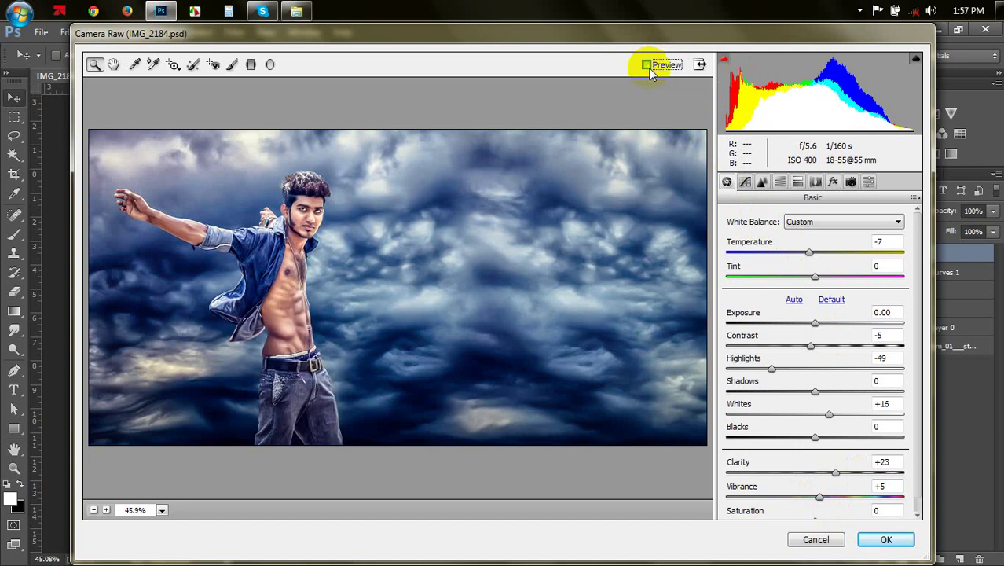
left_click(648, 68)
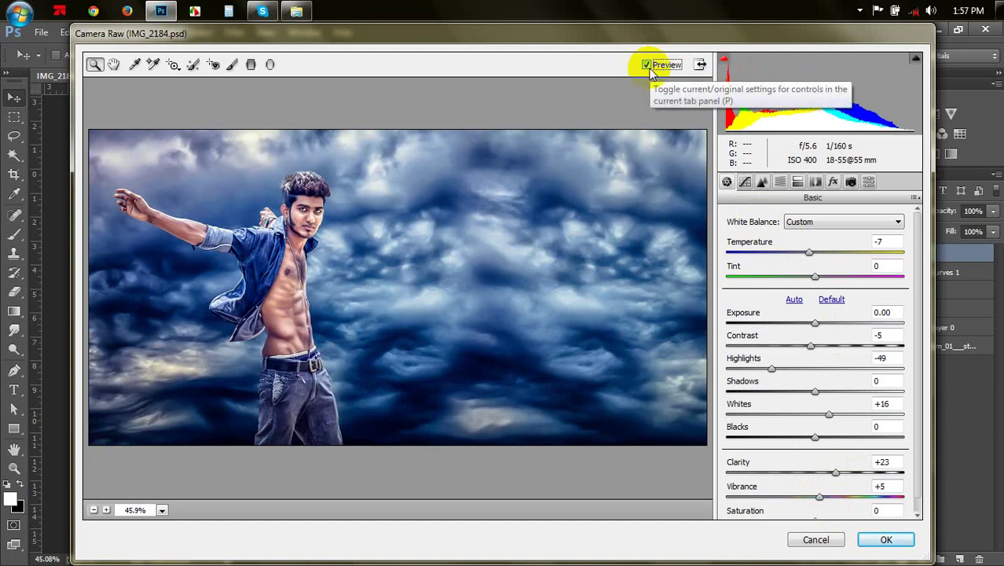
left_click(646, 66)
left_click_drag(809, 251, 766, 246)
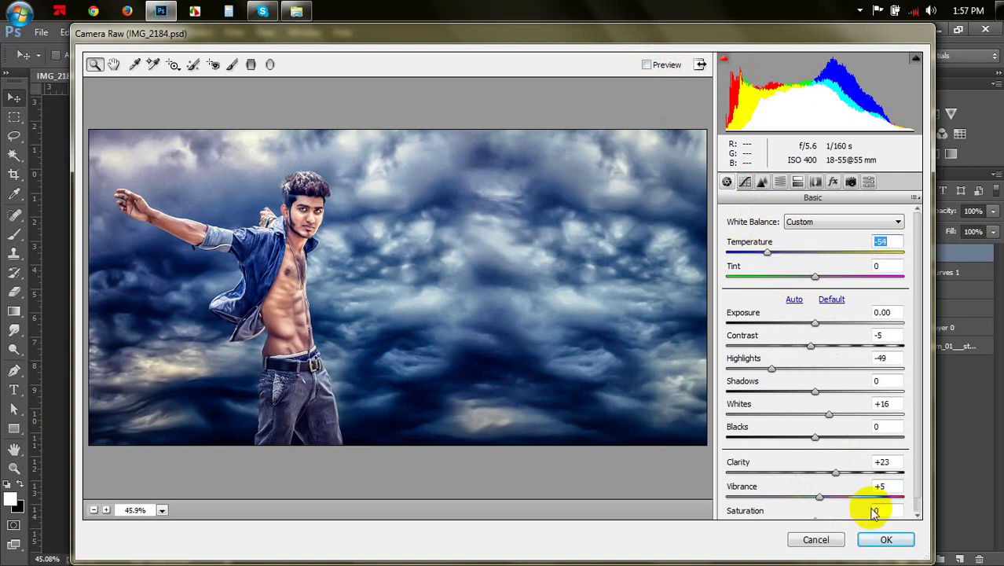
left_click_drag(821, 497, 845, 506)
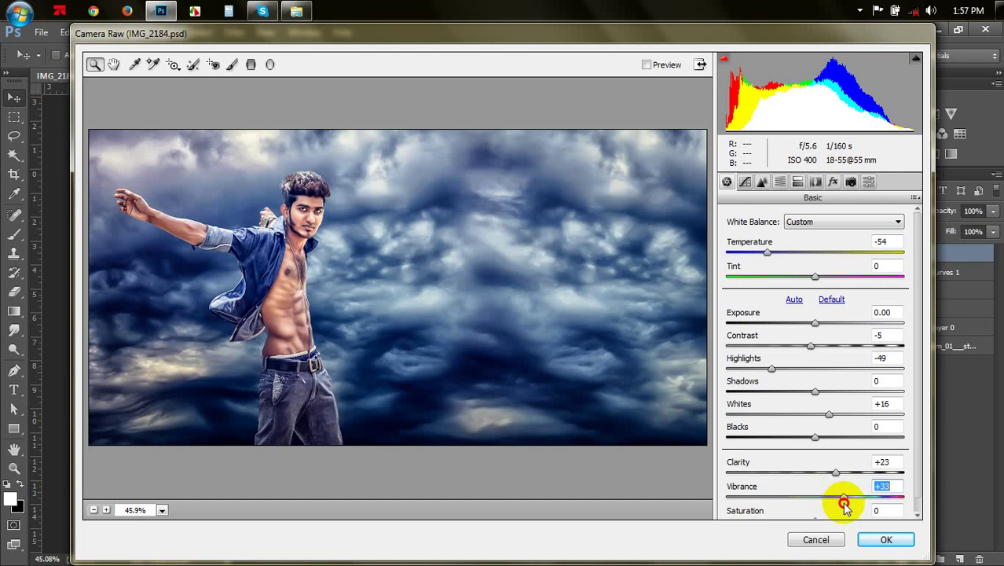
left_click(652, 66)
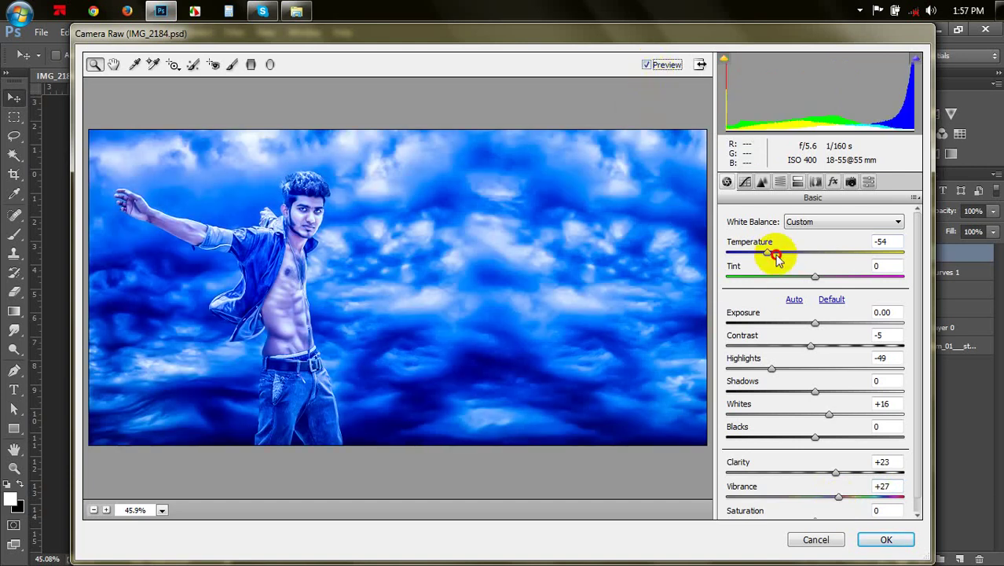
left_click_drag(767, 252, 822, 265)
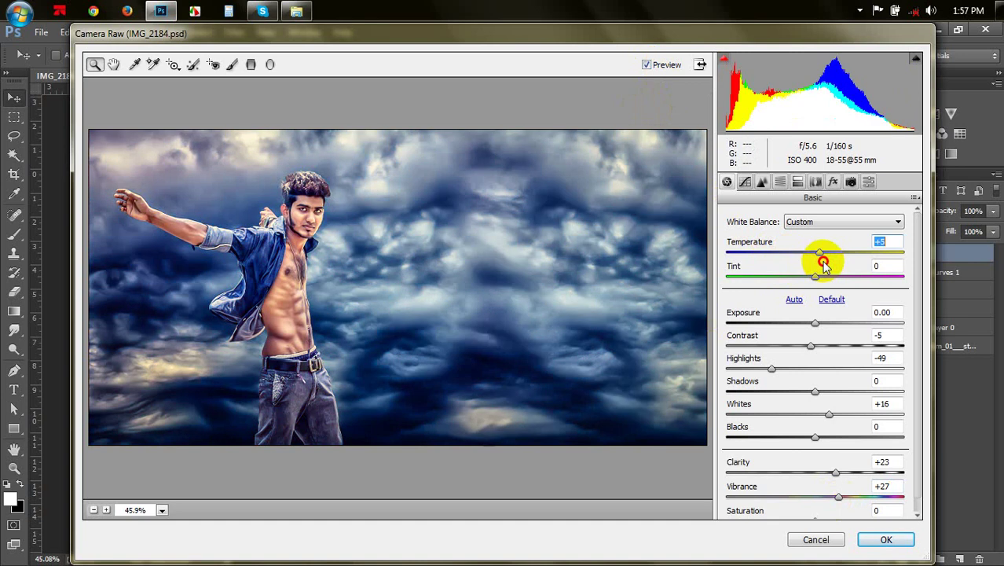
left_click(885, 539)
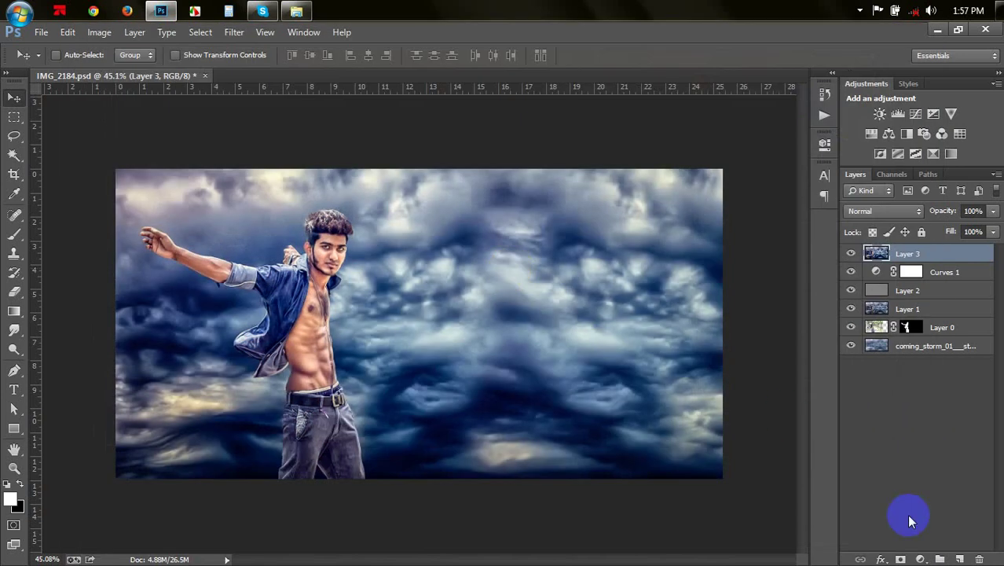
Add a Vibrance 1 adjustment layer at vibrance +66, saturation 0, then save
left_click(920, 559)
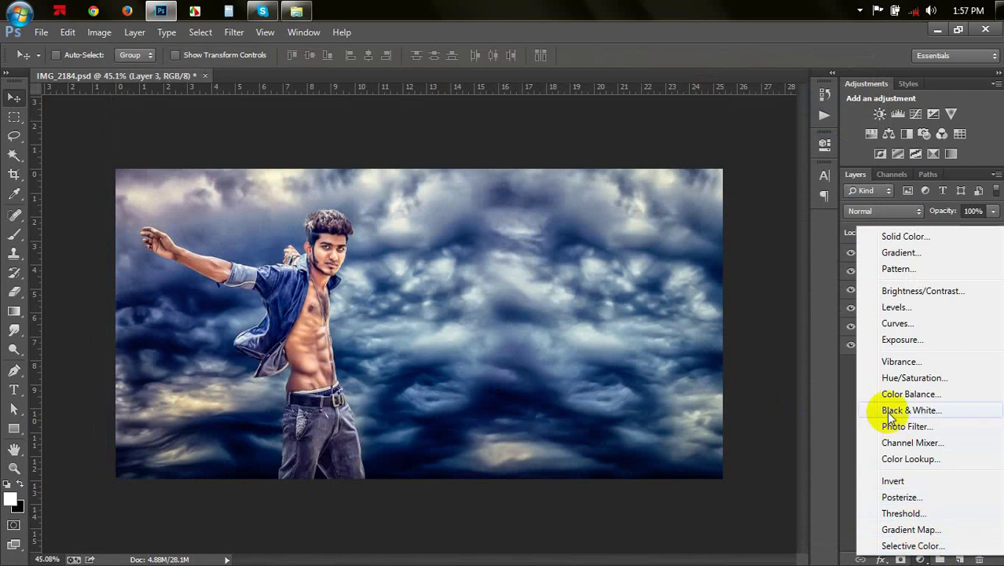
left_click(895, 361)
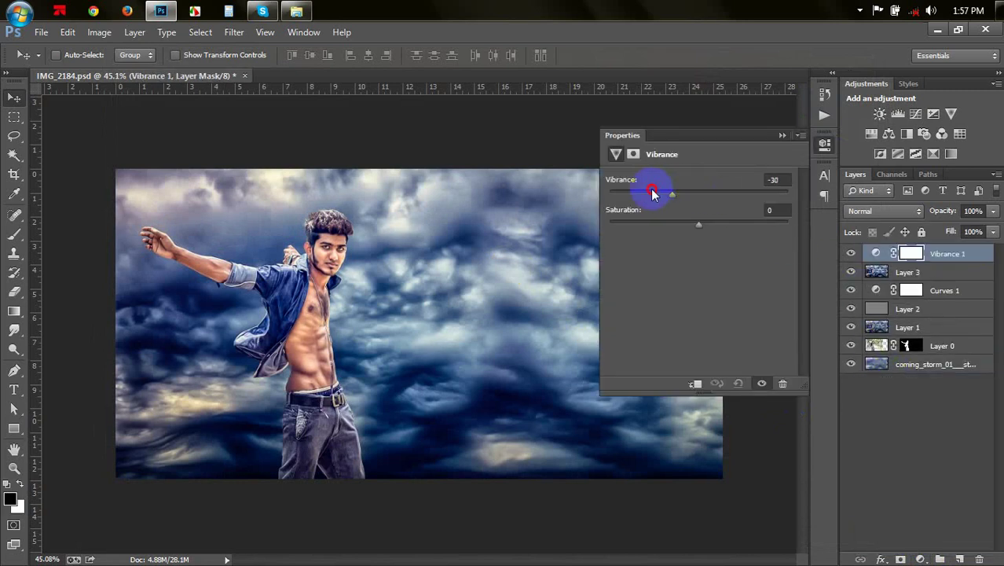
mouse_move(651, 193)
left_mouse_down()
mouse_move(635, 189)
mouse_move(799, 233)
mouse_move(760, 215)
left_mouse_up()
left_click(775, 180)
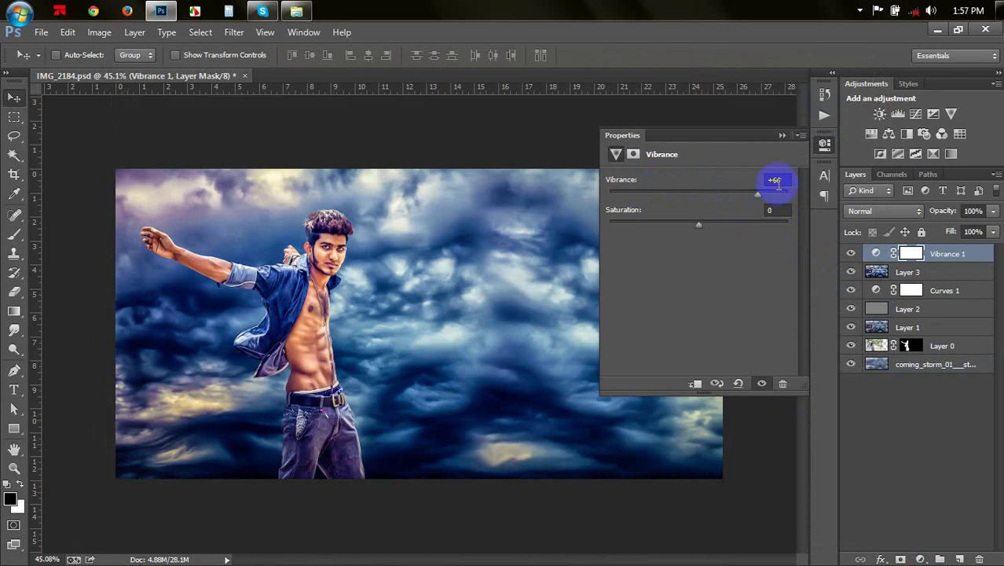
left_click(780, 136)
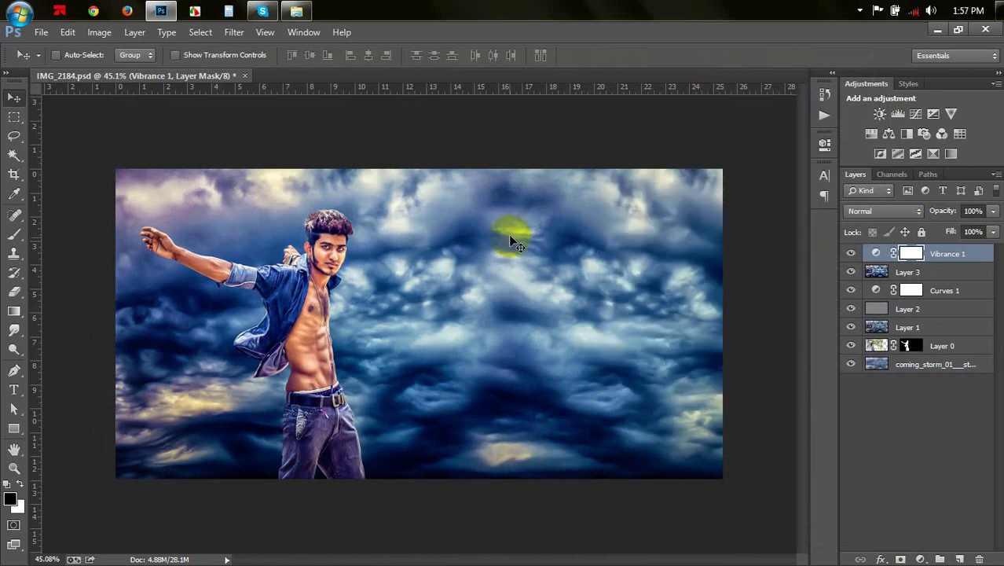
key("ctrl+s")
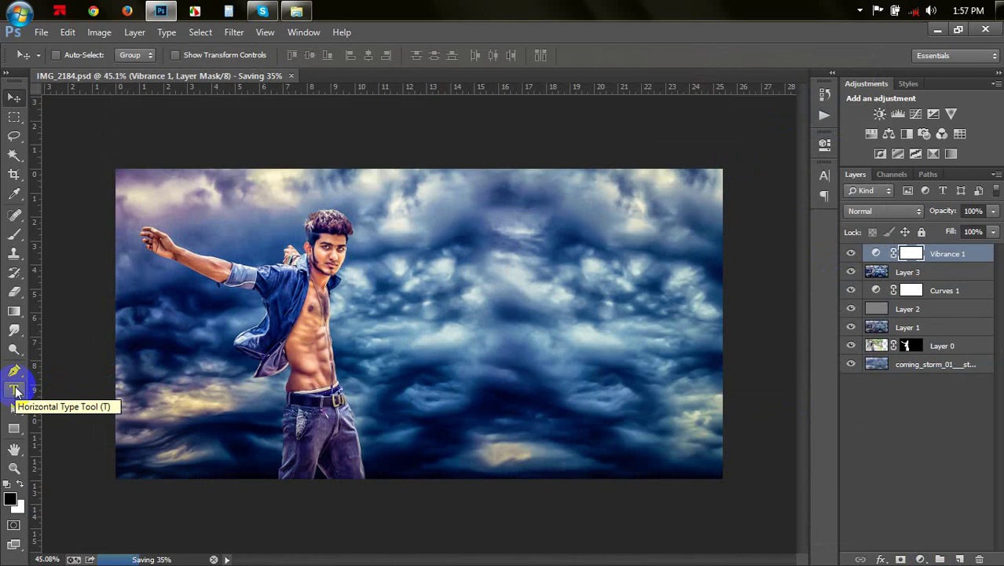
Start a new horizontal text layer in the sky right of the man and select its text
left_click(16, 391)
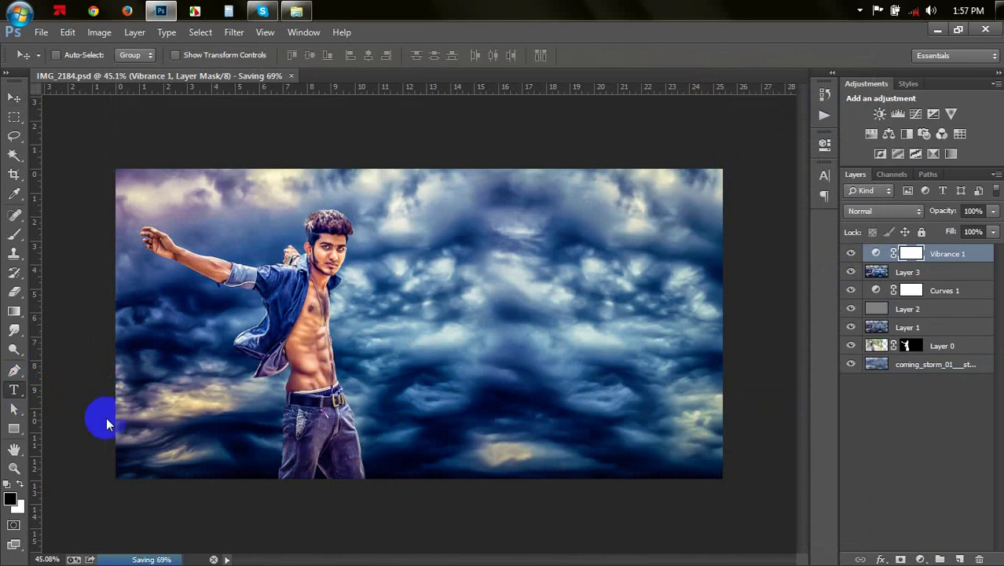
left_click(436, 334)
type("COOL")
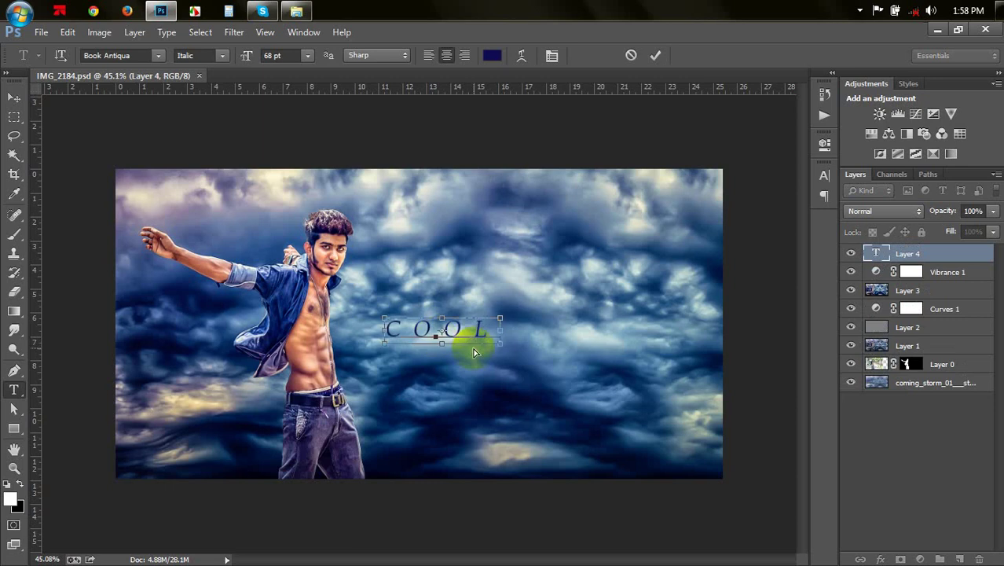
key("ctrl+a")
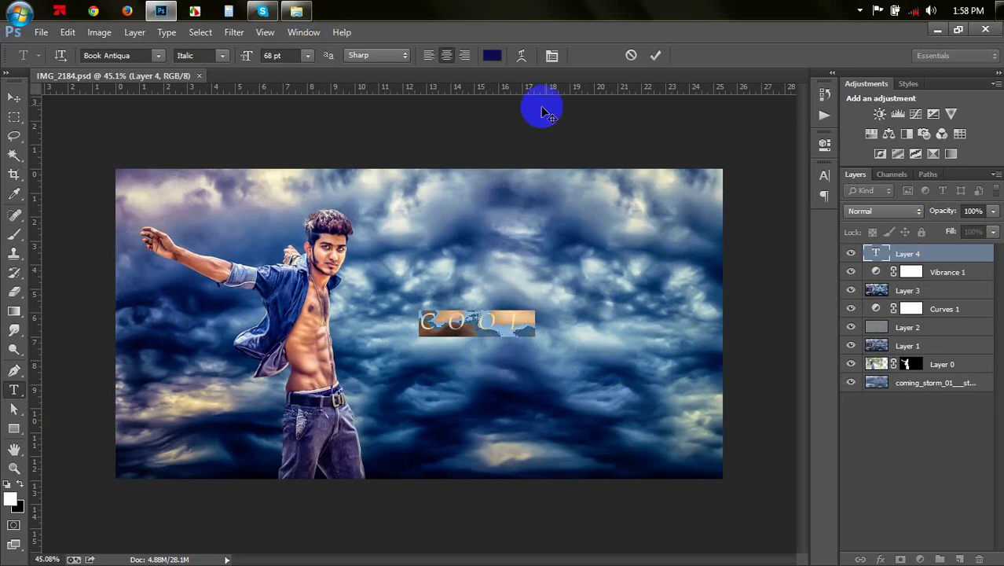
Set the text to Book Antiqua Regular and reset tracking from 580 to 0
left_click(823, 174)
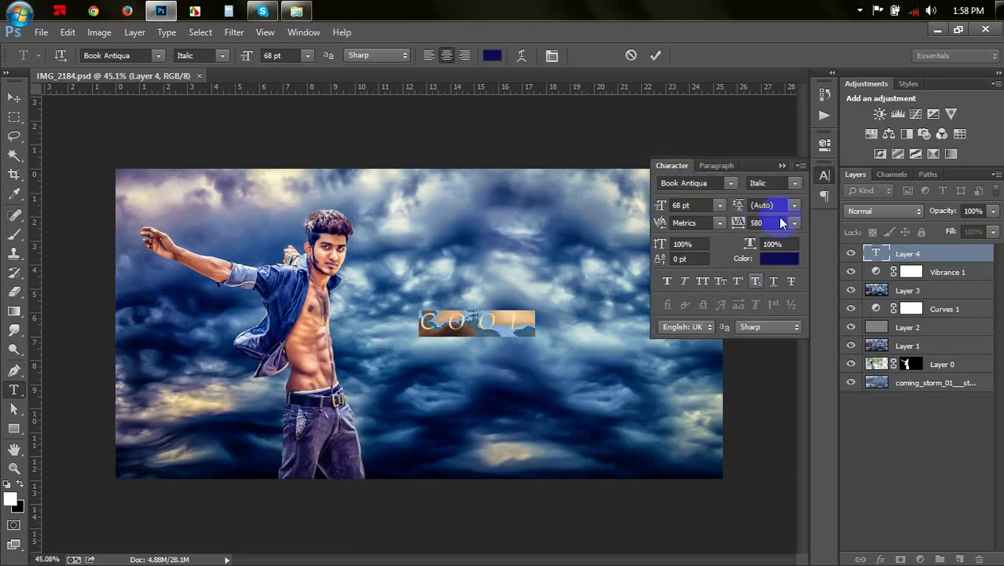
left_click(781, 164)
left_click(222, 55)
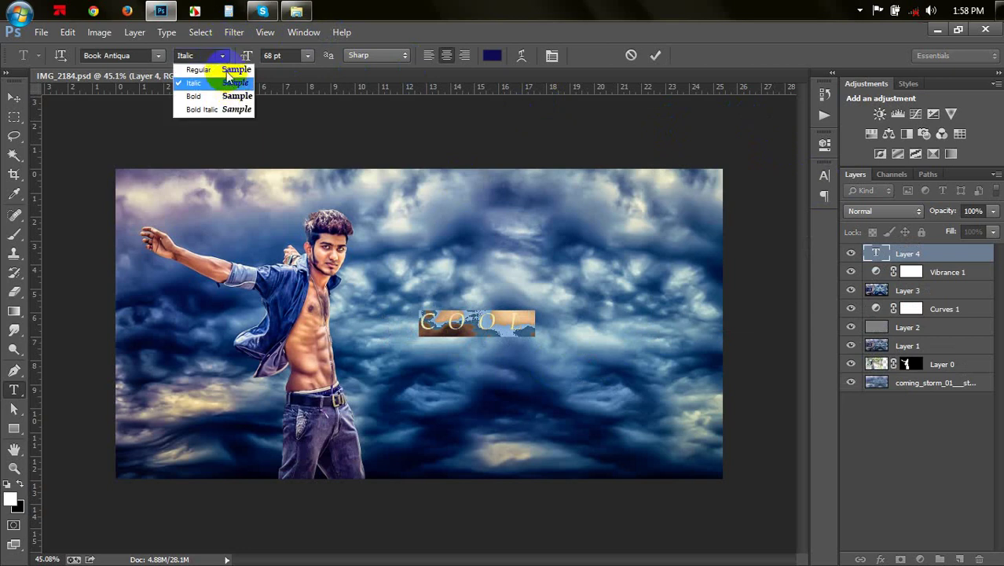
left_click(227, 71)
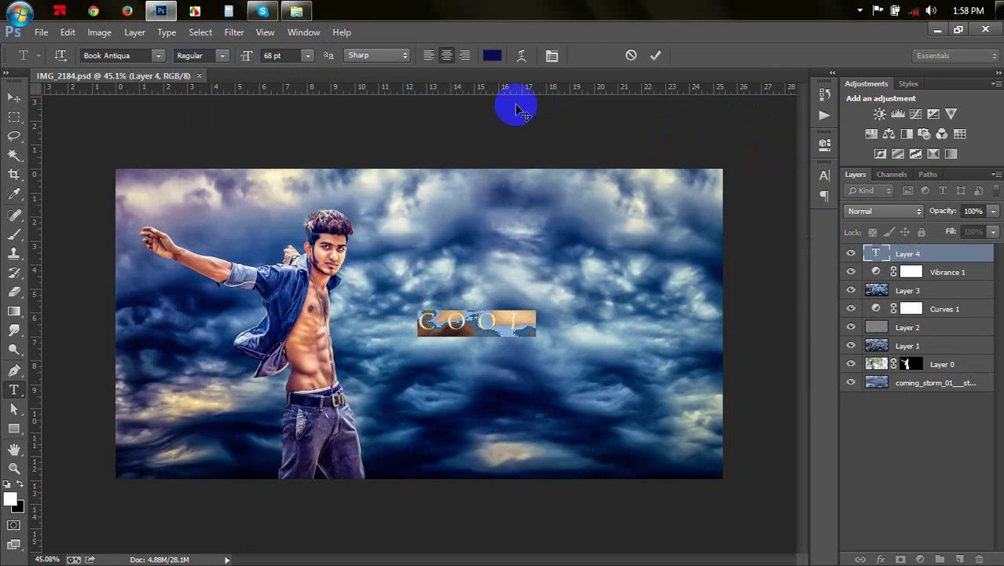
left_click(823, 174)
left_click(793, 223)
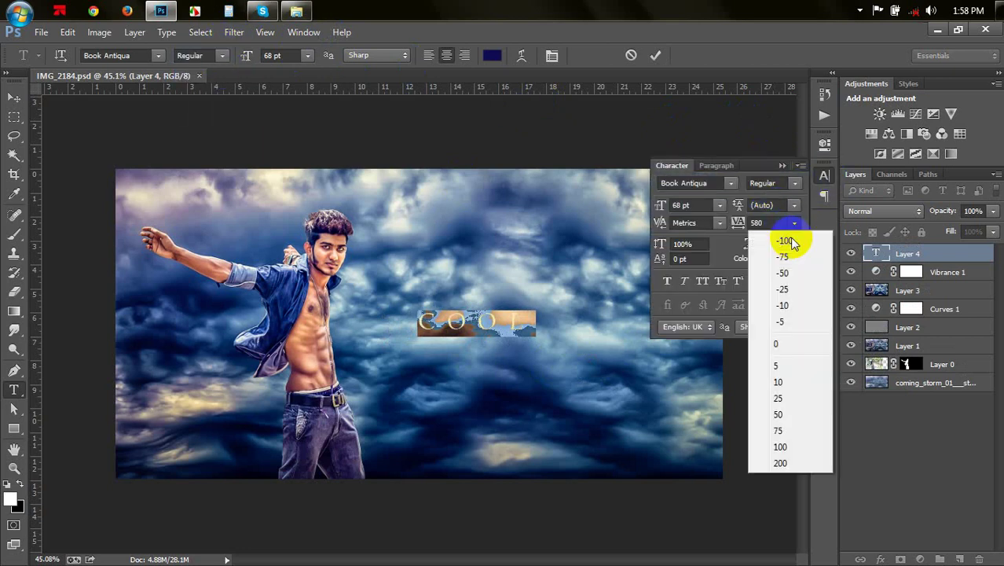
left_click(780, 341)
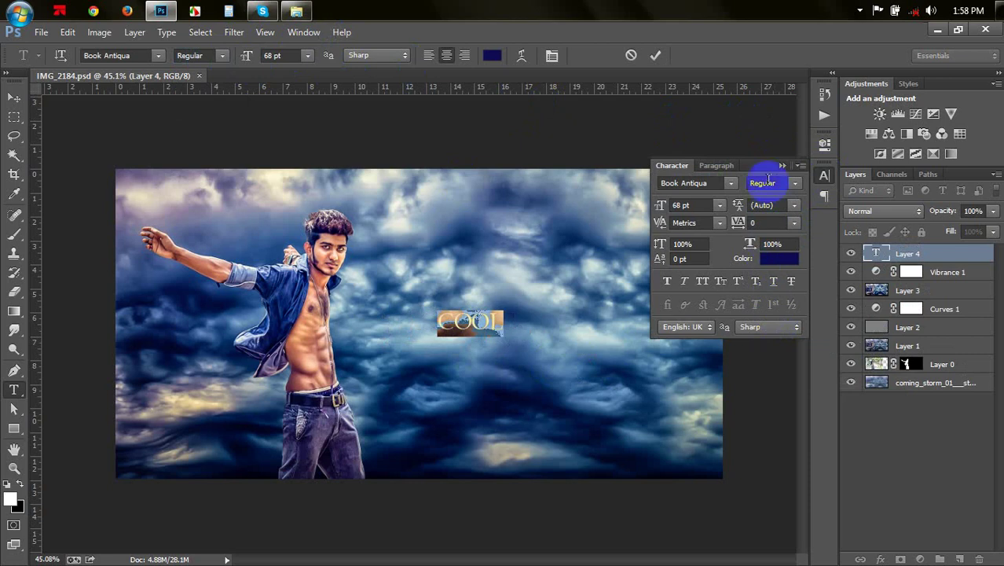
left_click(781, 166)
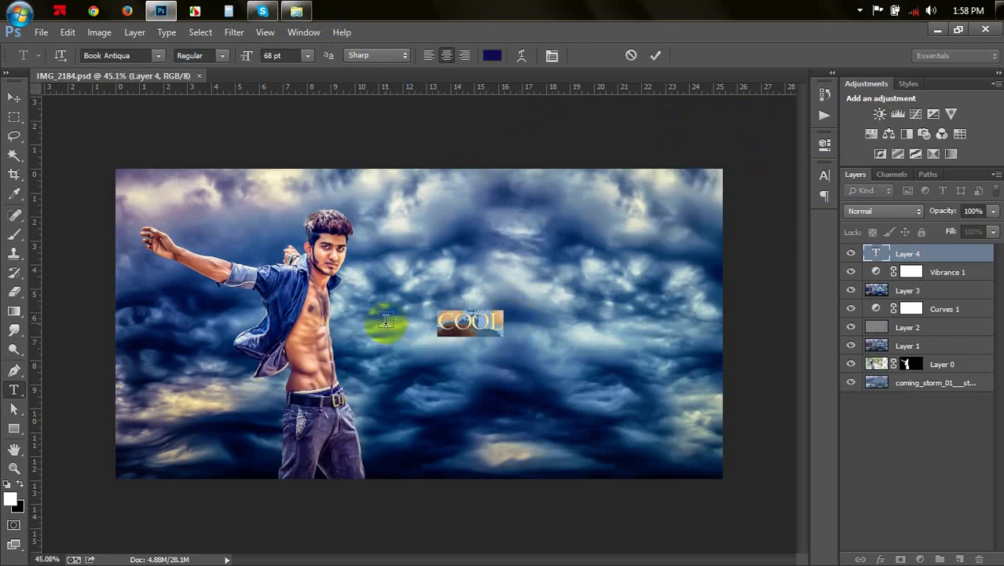
Make the title read FREEDOM WORRIER and nudge it slightly right and down
key("Right")
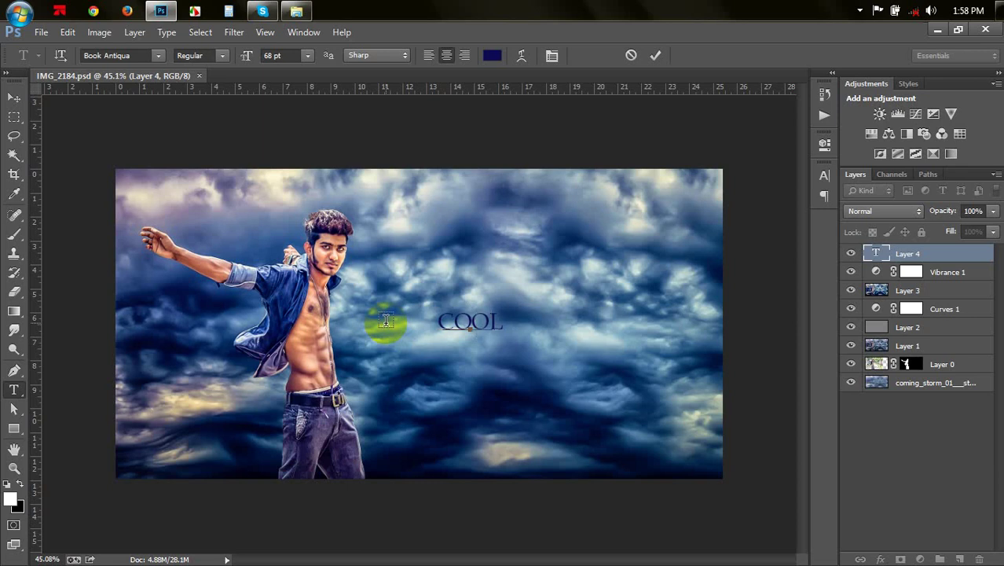
type("FREED")
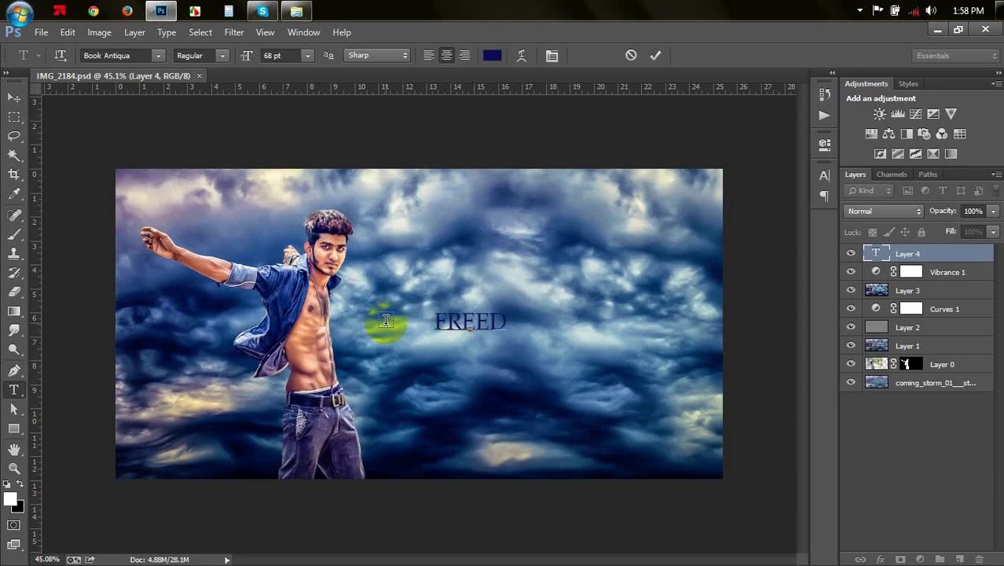
type("OM")
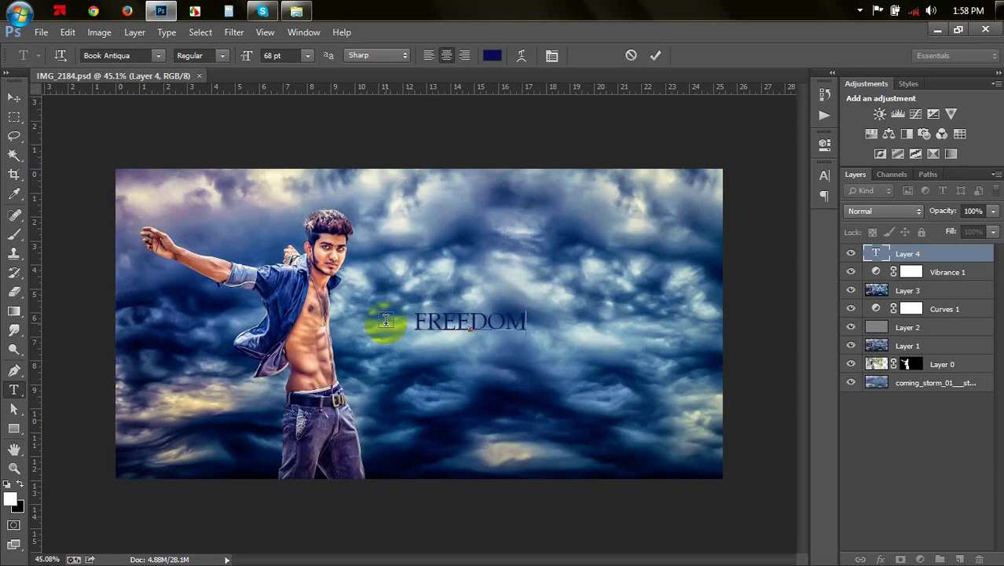
type(" W")
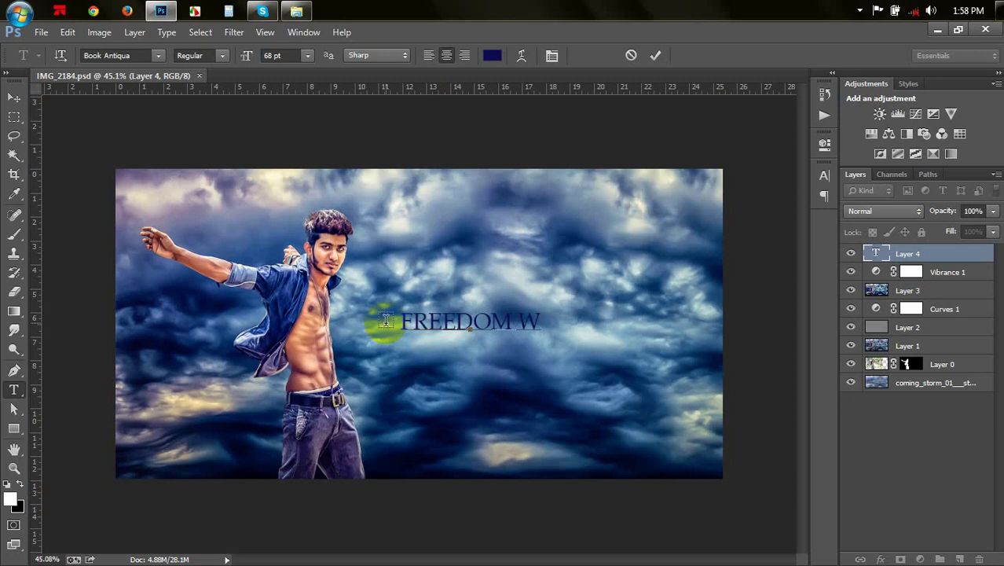
type("RR")
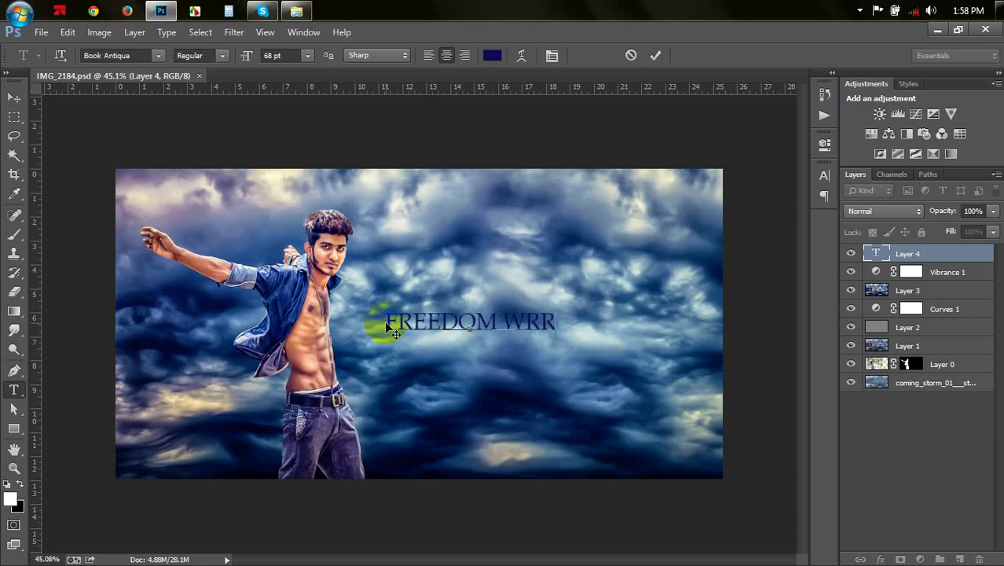
key("BackSpace")
key("BackSpace")
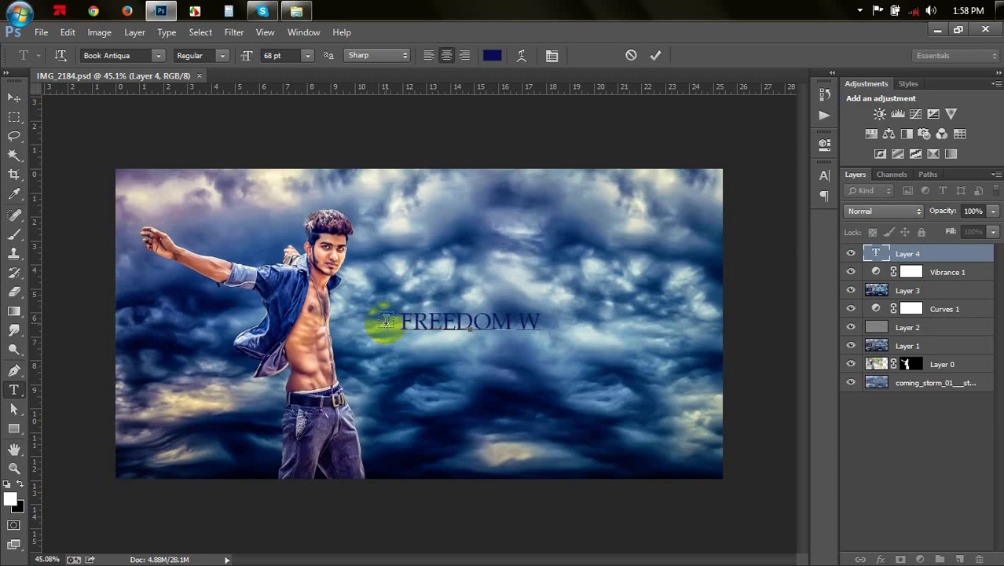
type("ORRI")
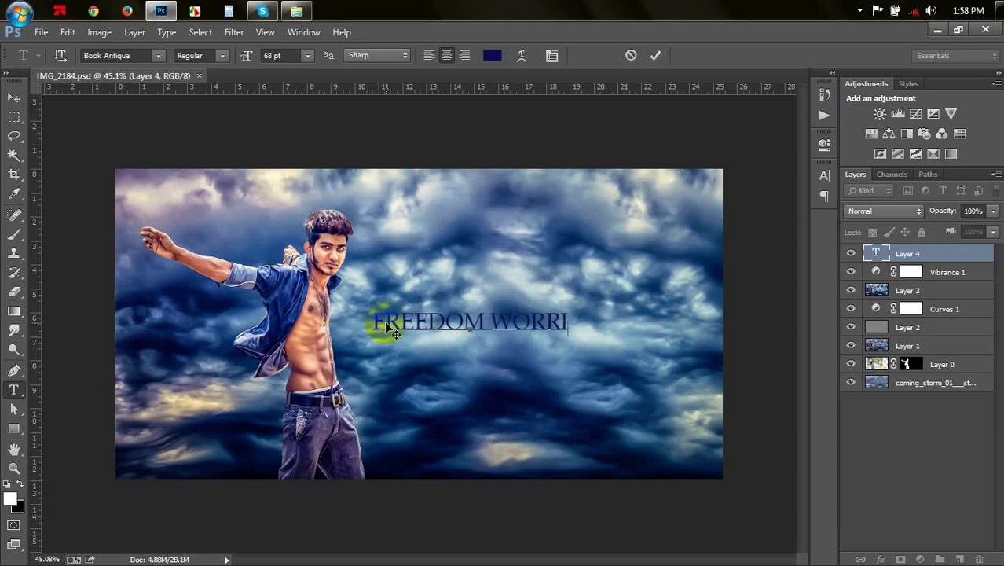
type("ER")
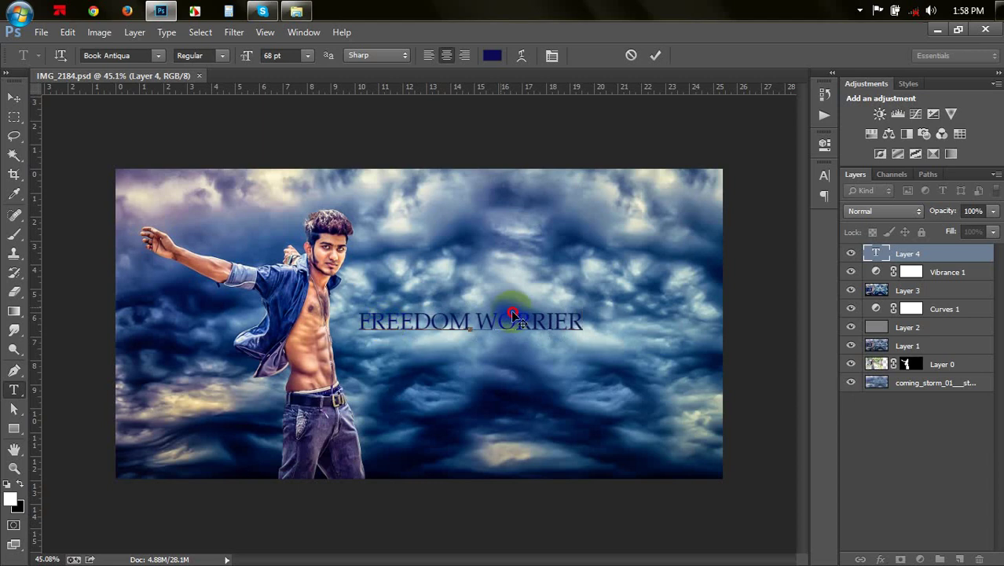
left_click_drag(505, 320, 547, 325)
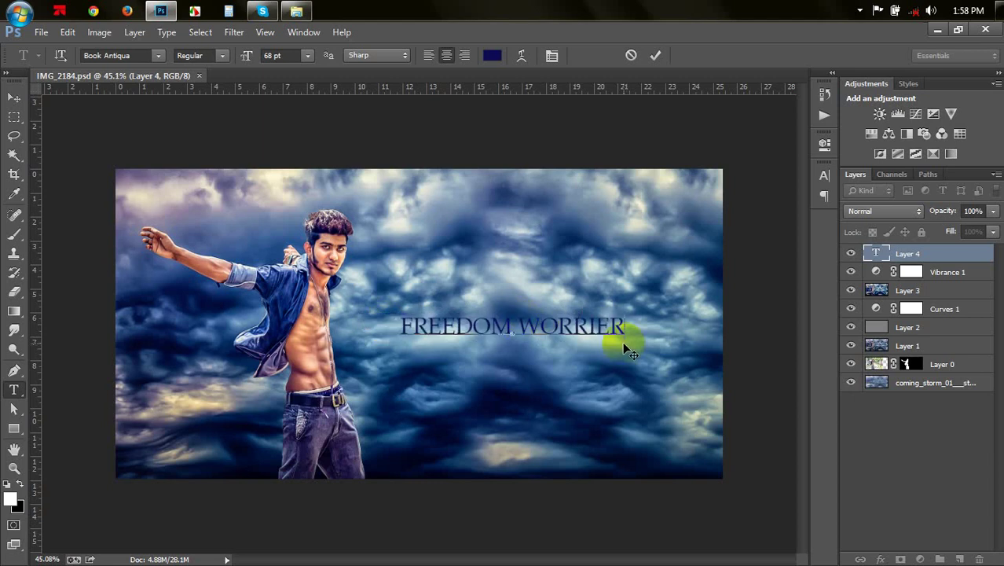
Add SUJON as a second line beneath the title and select it
key("Return")
type("S")
type("UI")
type("ON")
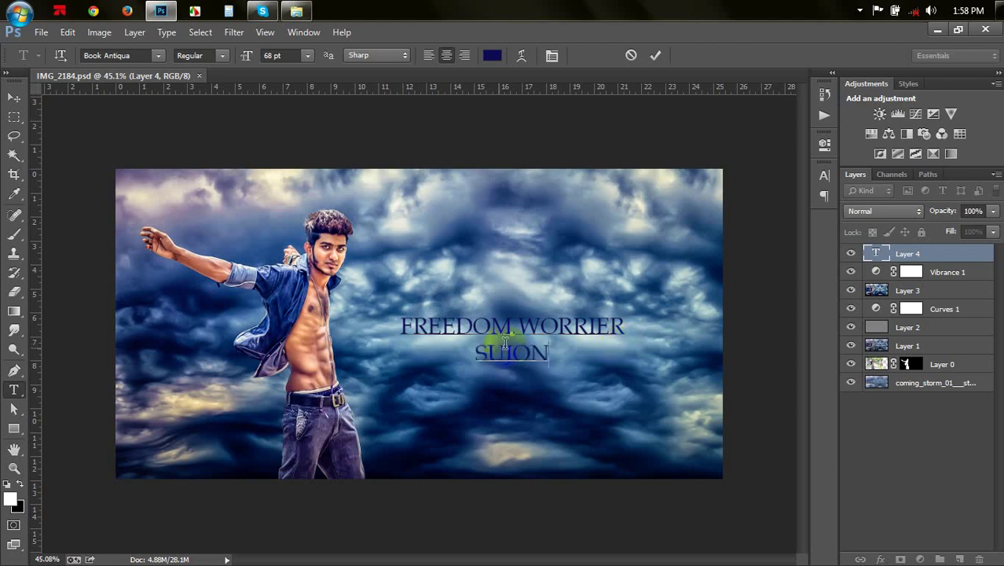
mouse_move(552, 354)
left_mouse_down()
mouse_move(383, 358)
mouse_move(399, 323)
left_mouse_up()
Set the title's font family to Bebas
left_click(159, 57)
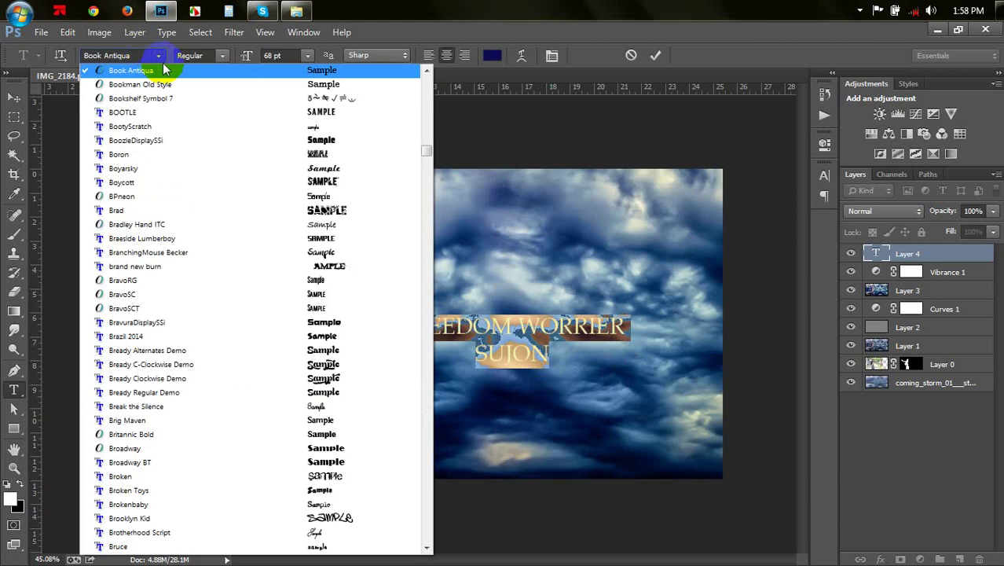
left_click(218, 118)
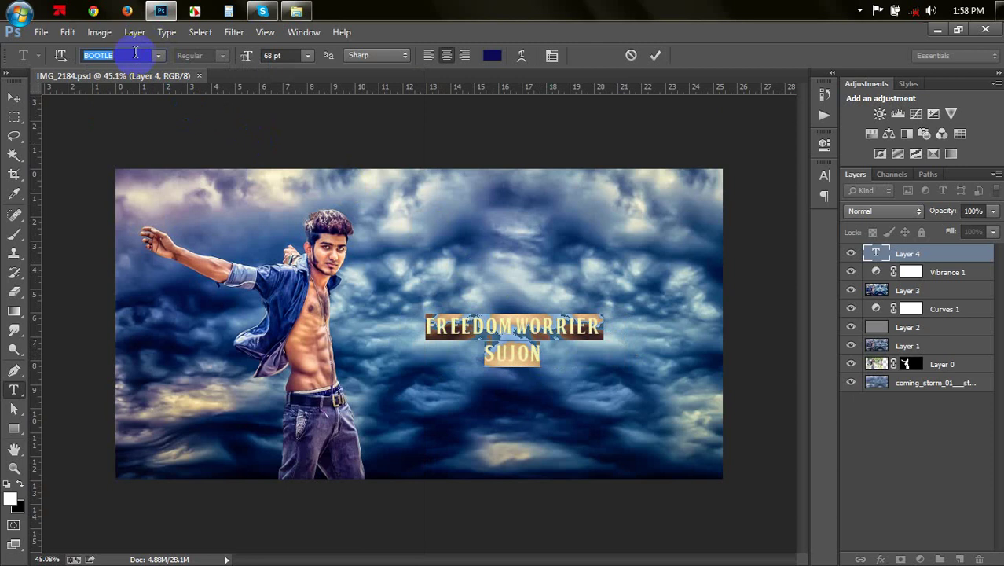
key("Up")
type("Be")
key("Return")
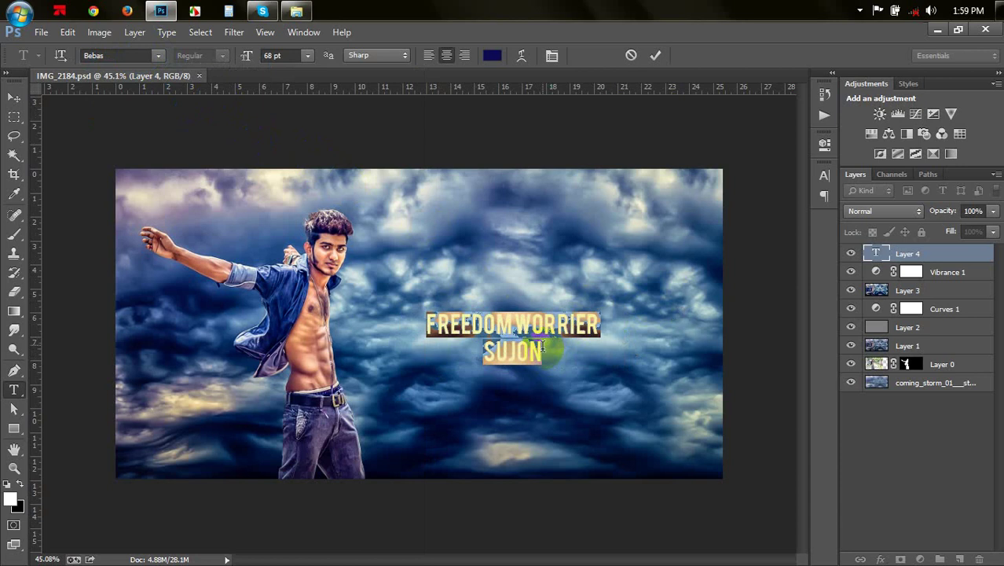
Enlarge the SUJON line and tighten the title's leading to 198 pt
left_click_drag(543, 351, 409, 342)
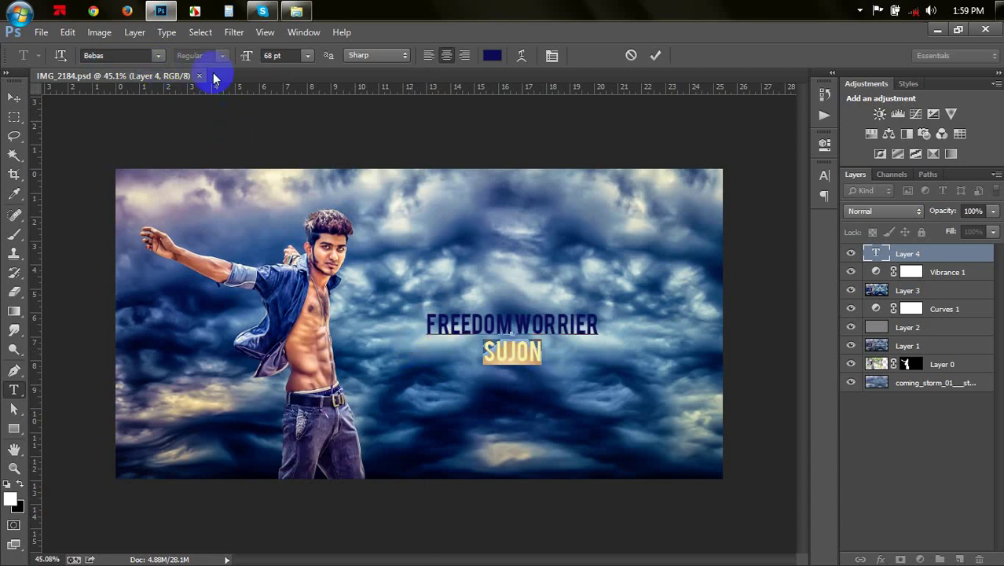
left_click_drag(246, 57, 351, 95)
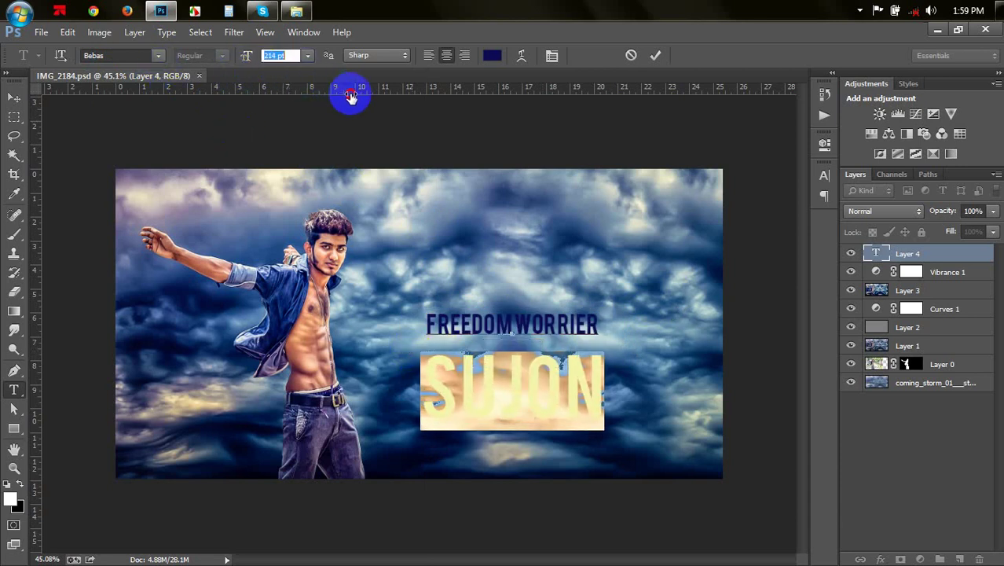
left_click(603, 393)
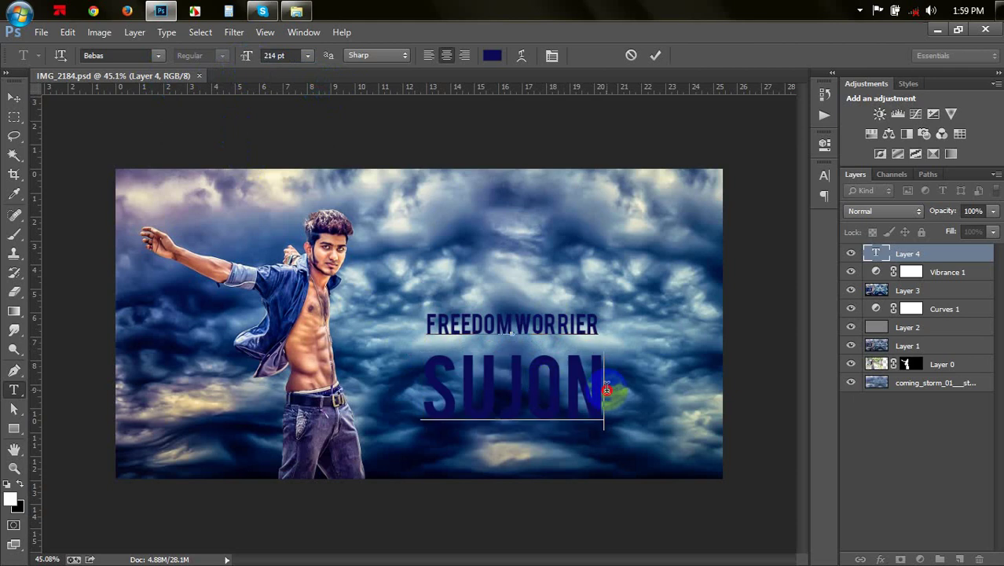
key("ctrl+a")
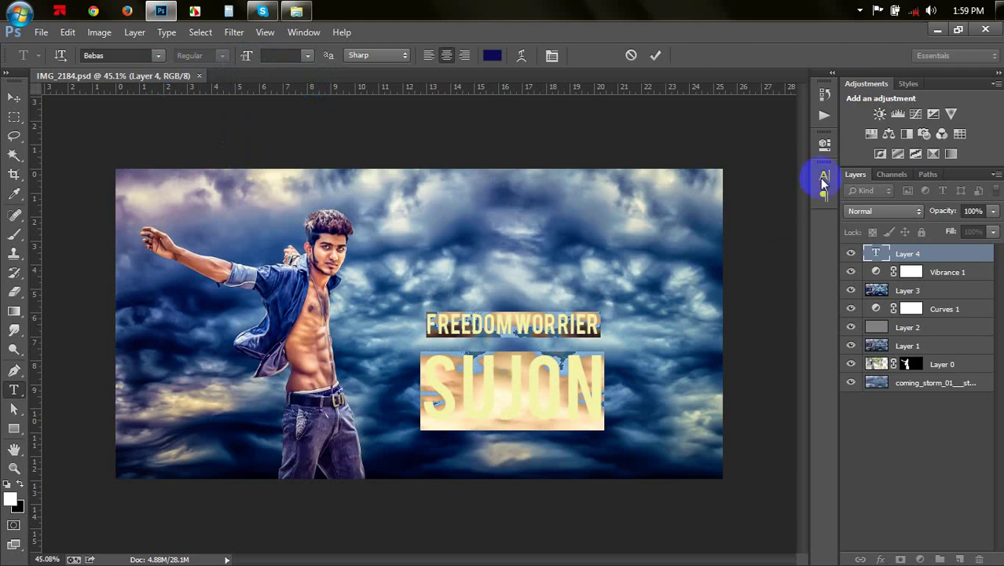
left_click(823, 175)
left_click_drag(752, 211, 885, 219)
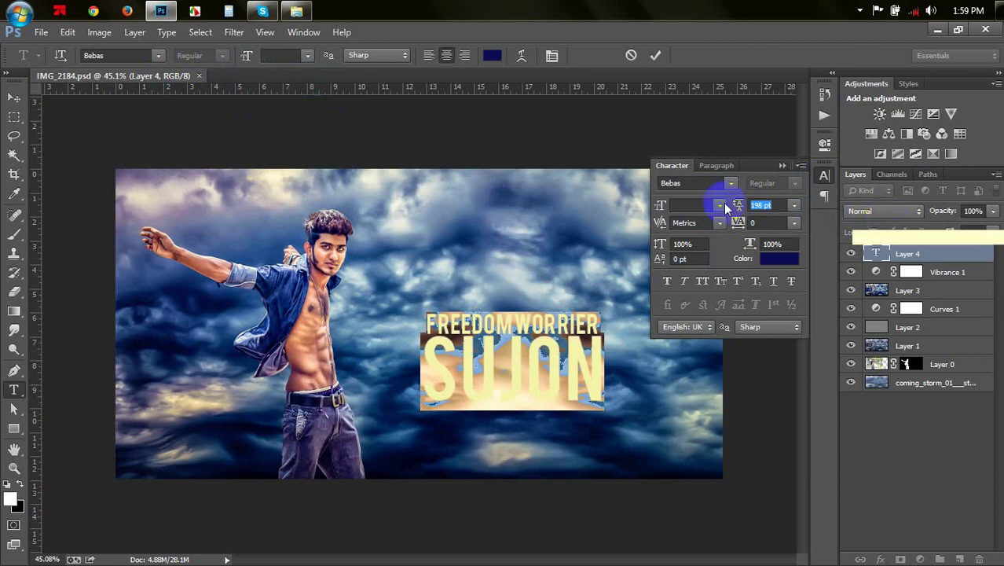
left_click(601, 346)
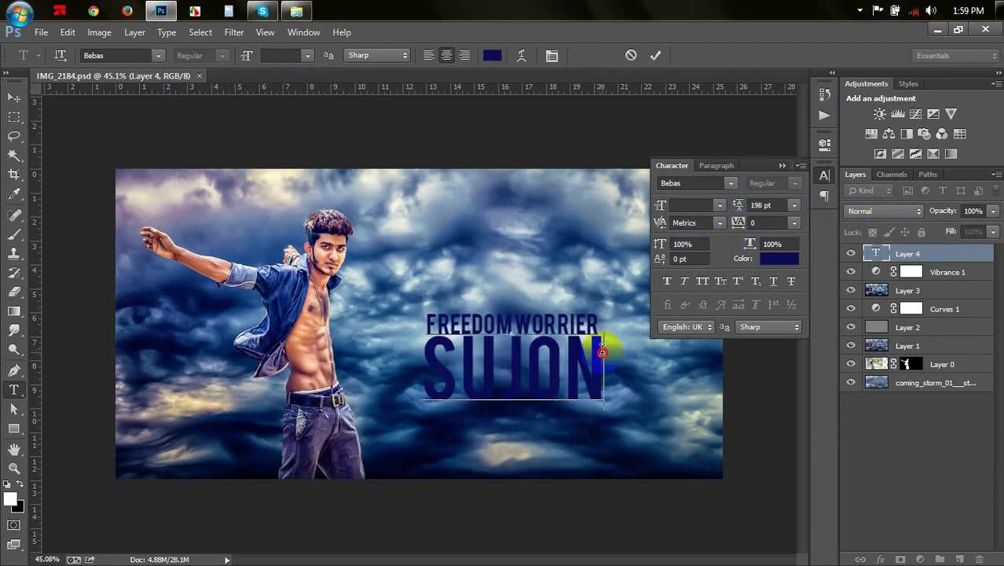
Set the SUJON line's font size to 206 pt
left_click(355, 359)
left_click(703, 205)
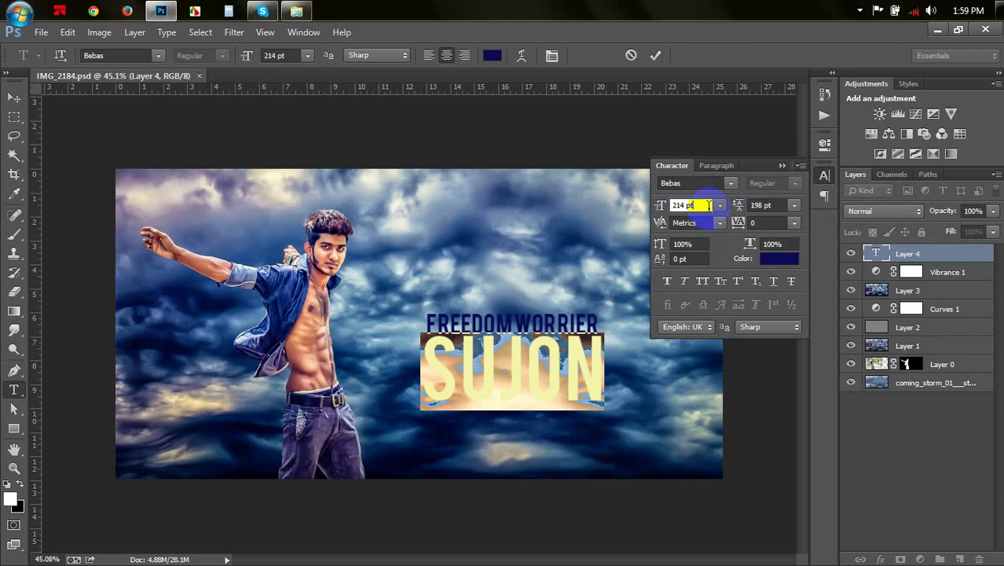
key("Down")
key("Down")
key("Down")
key("Down")
key("Down")
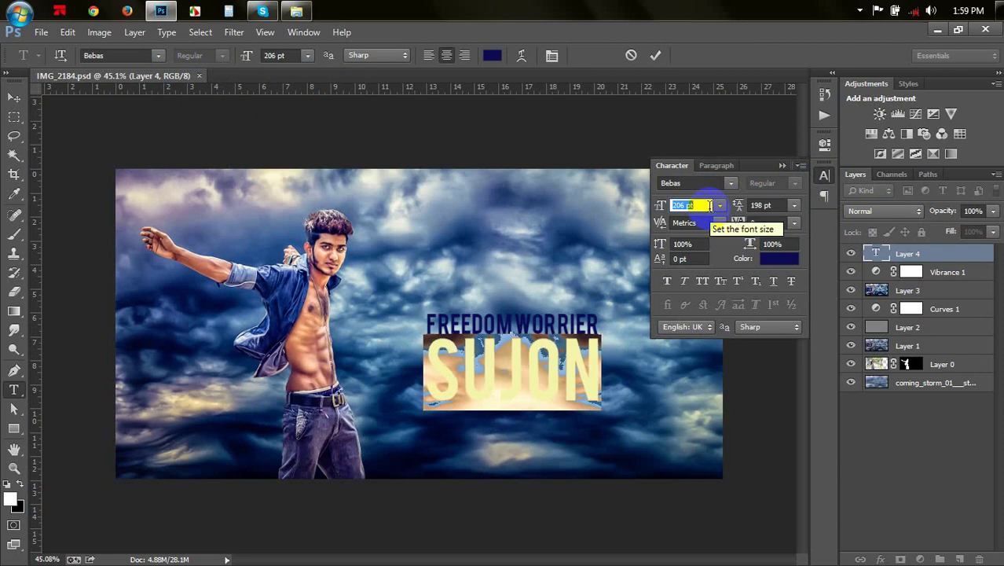
left_click(782, 165)
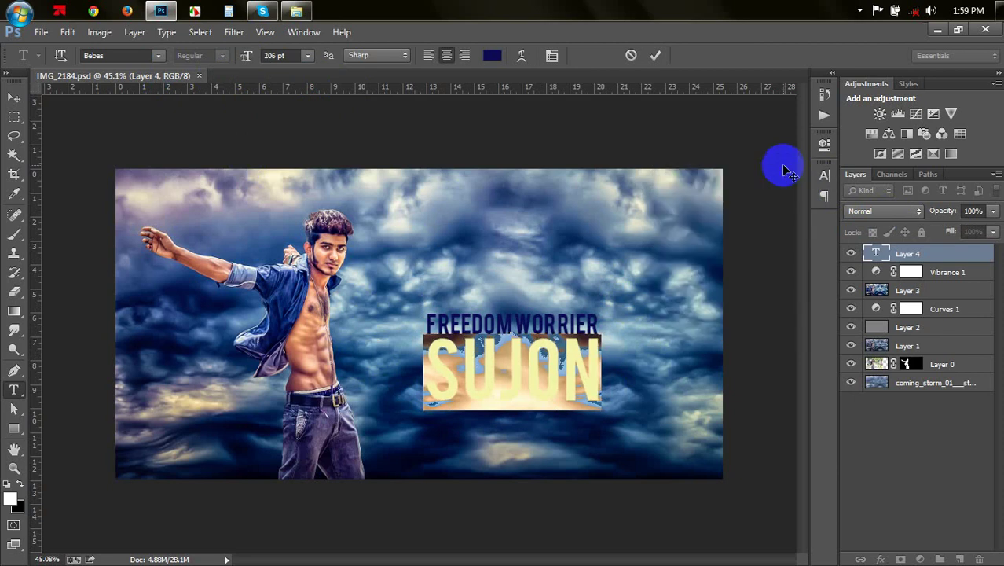
left_click(606, 321)
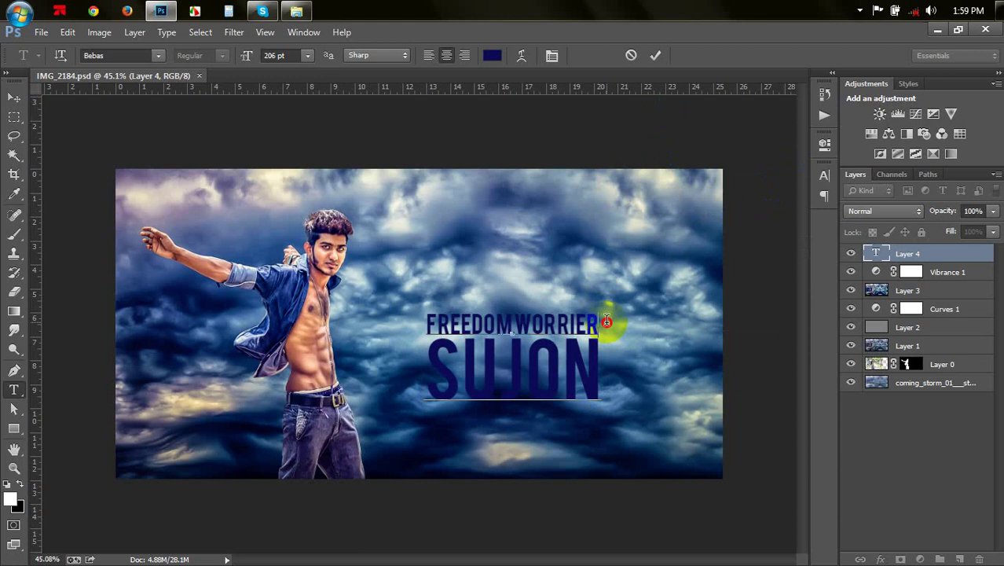
Recolour all title text pale peach #ffead7, sampled from the man's face
key("ctrl+a")
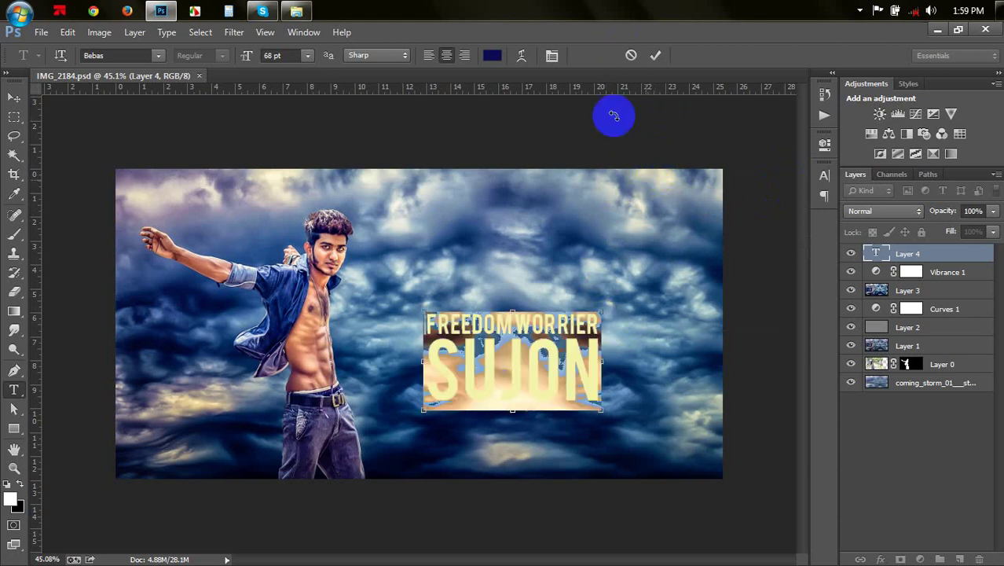
left_click(492, 55)
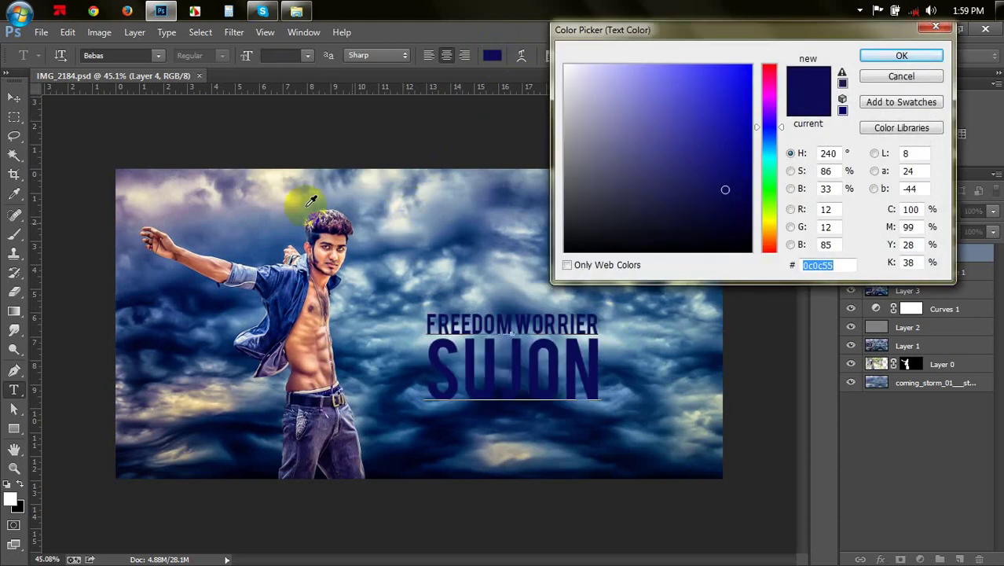
left_click(263, 188)
left_click(406, 218)
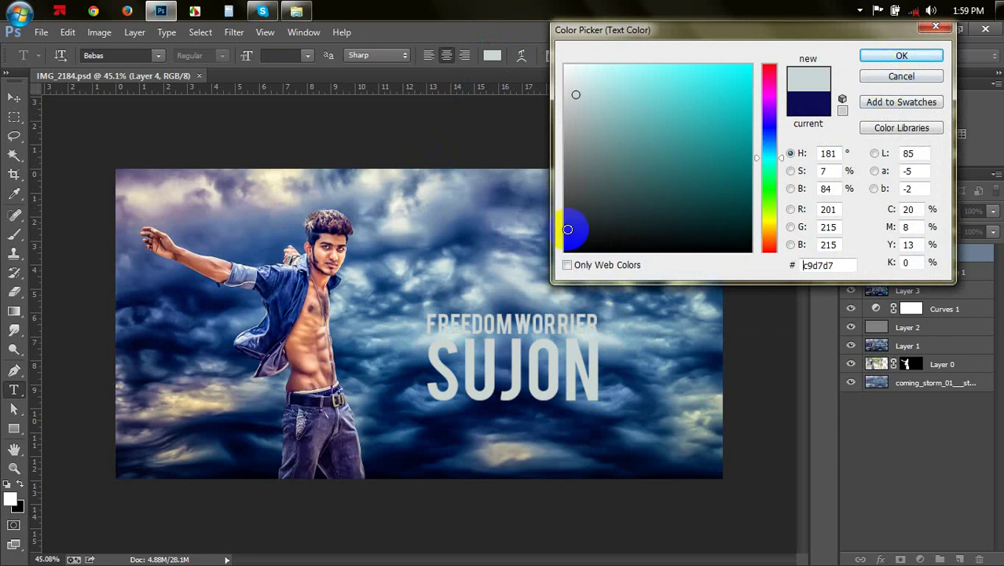
left_click(553, 465)
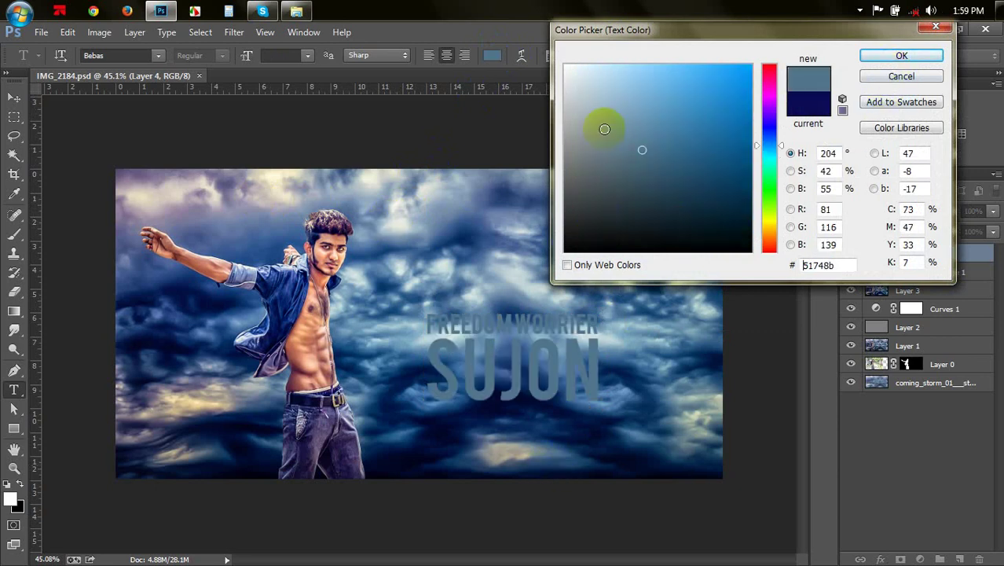
left_click(751, 71)
left_click(314, 346)
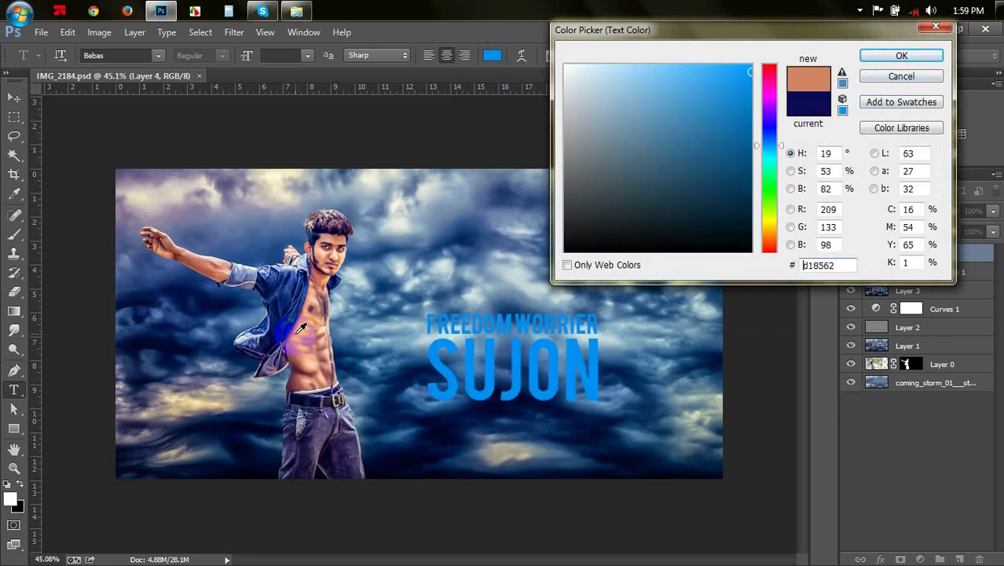
left_click(325, 248)
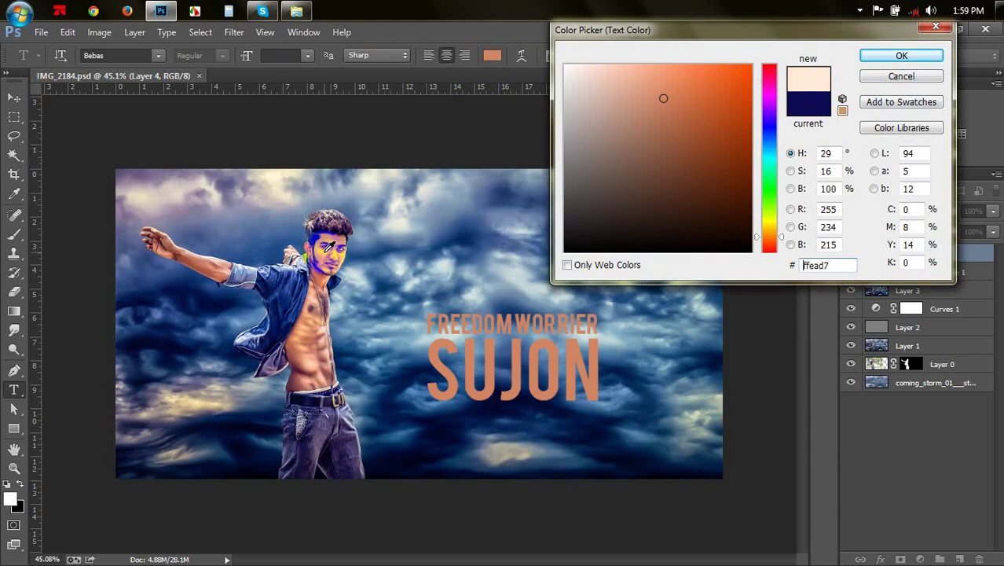
left_click(900, 56)
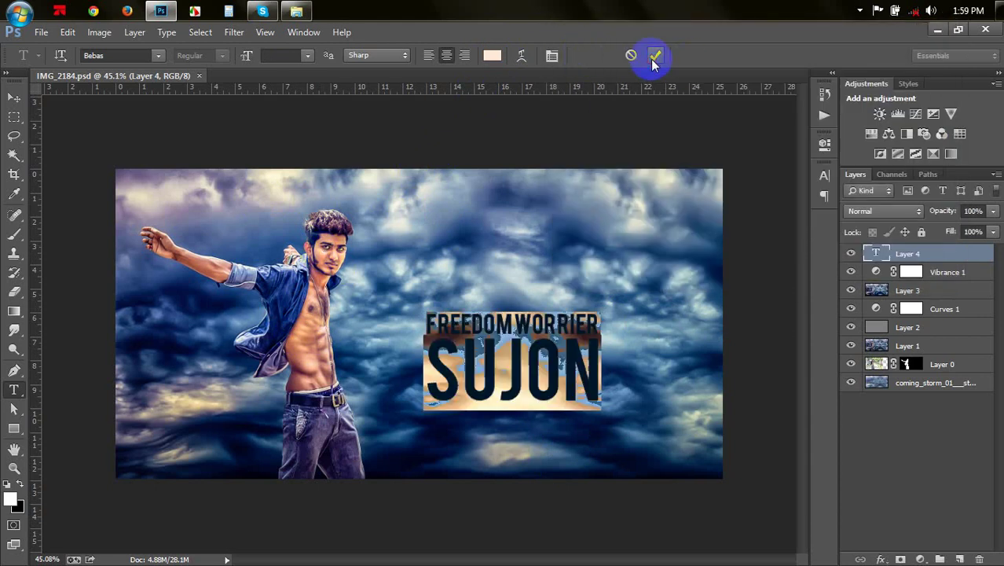
left_click(655, 56)
Move the title up and right beside the man and enlarge it to about 122%
left_click_drag(610, 381, 660, 349)
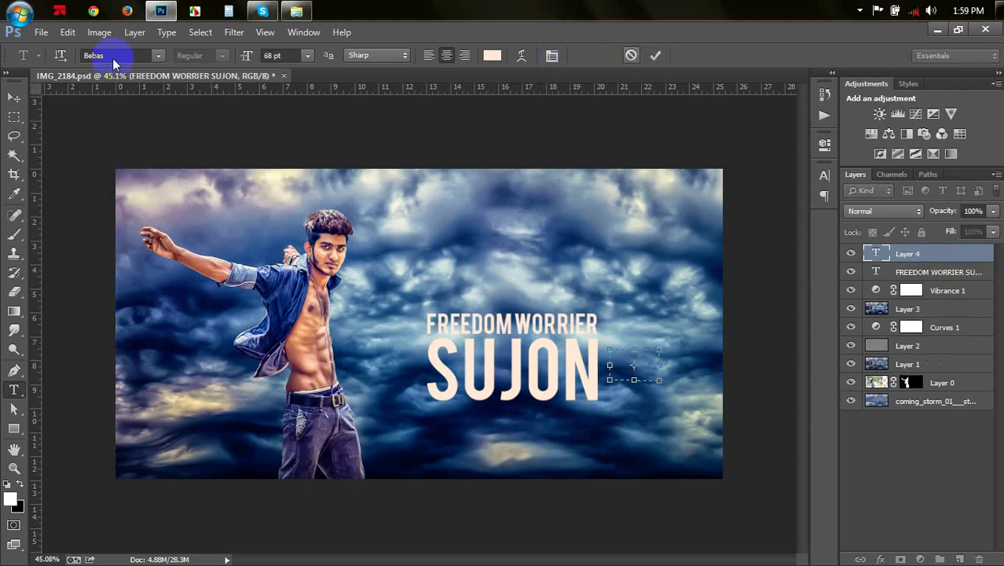
left_click(15, 99)
mouse_move(578, 443)
left_mouse_down()
mouse_move(683, 363)
mouse_move(607, 410)
mouse_move(638, 400)
left_mouse_up()
key("ctrl+t")
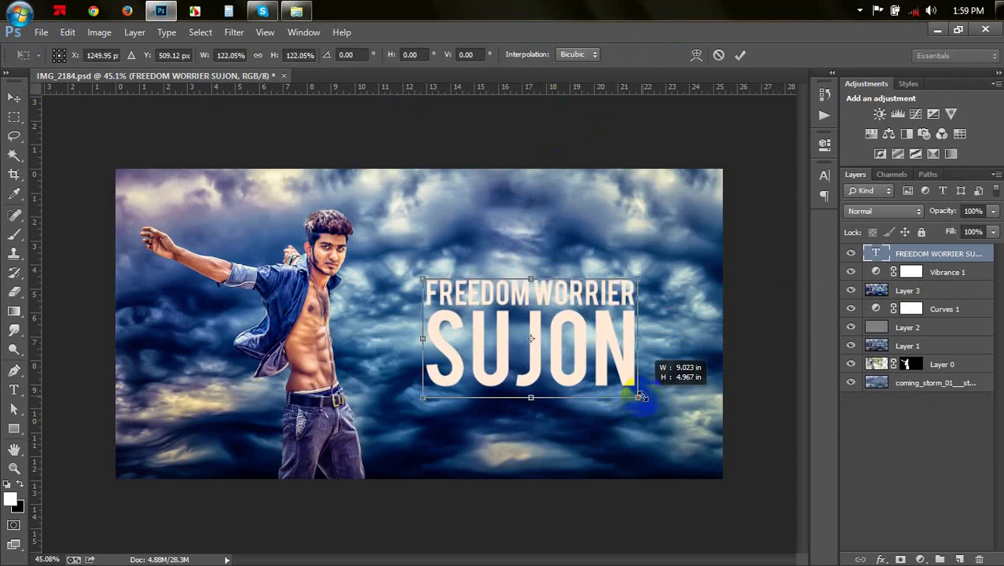
left_click(739, 54)
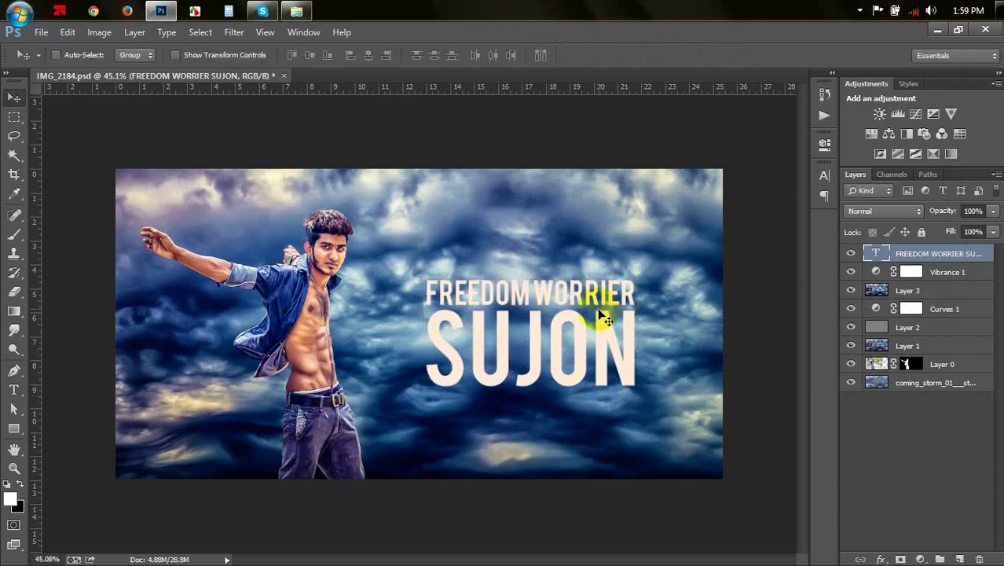
Set the Polygon tool to draw stars with 5 points
left_click(14, 428)
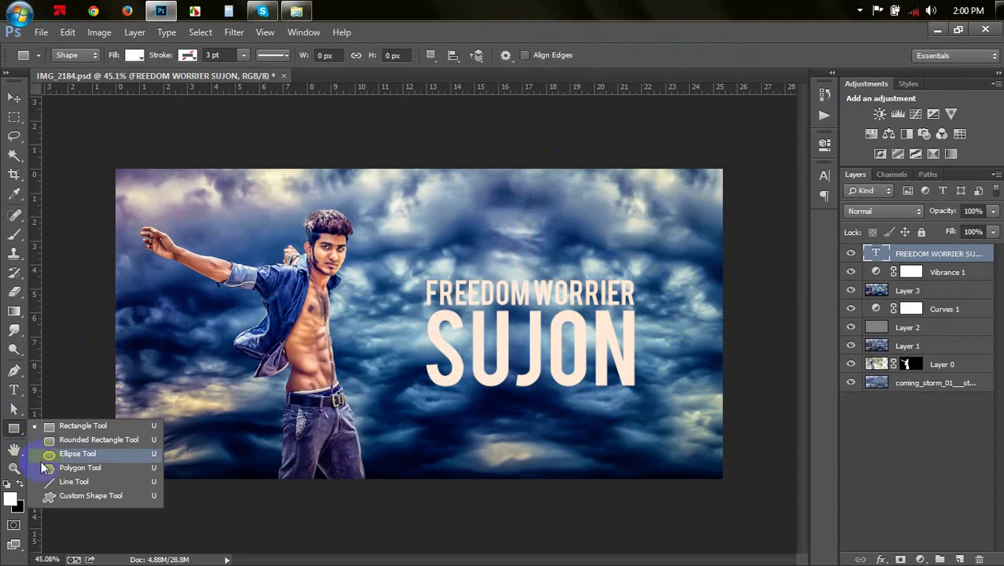
left_click(48, 468)
left_click(505, 55)
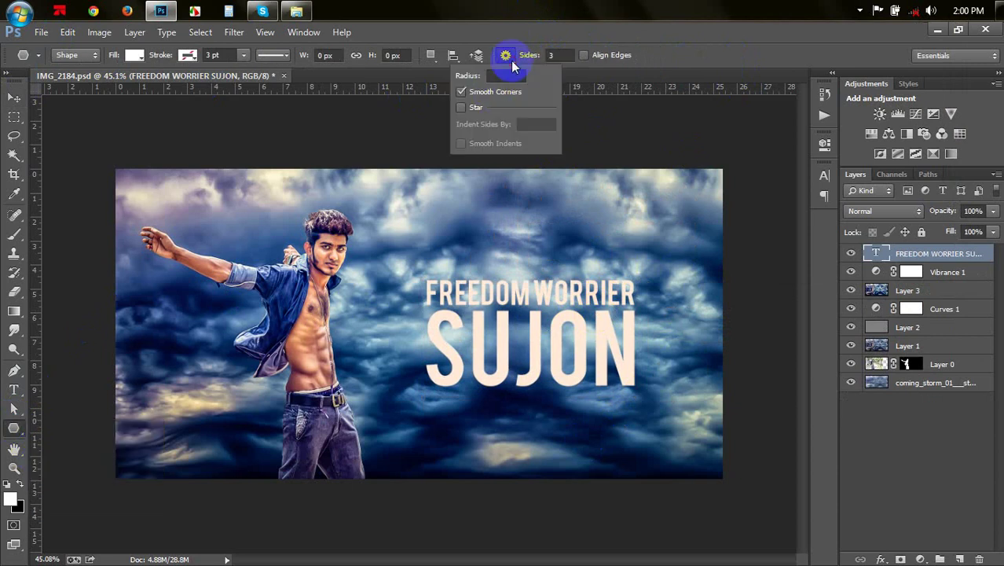
left_click(463, 108)
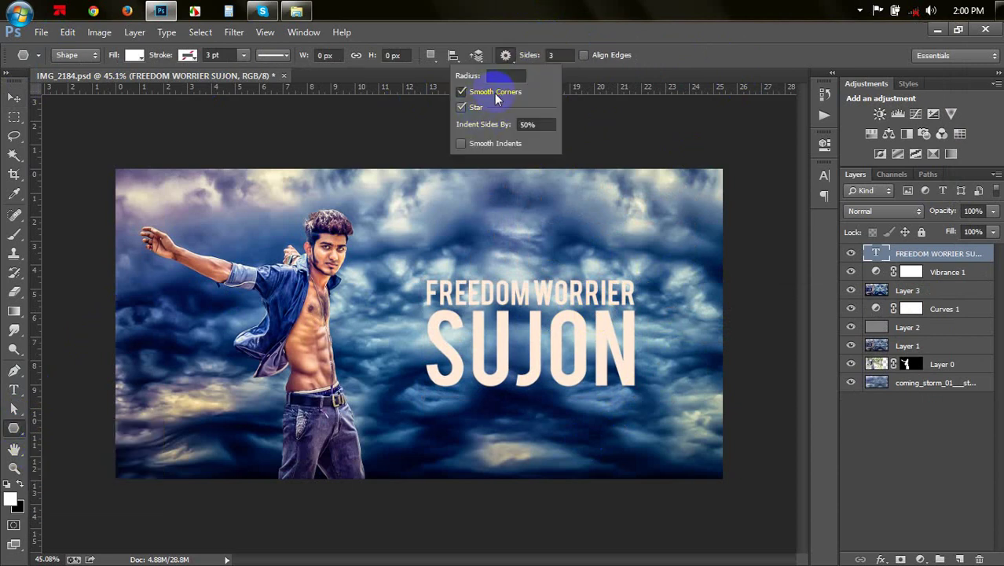
left_click(559, 54)
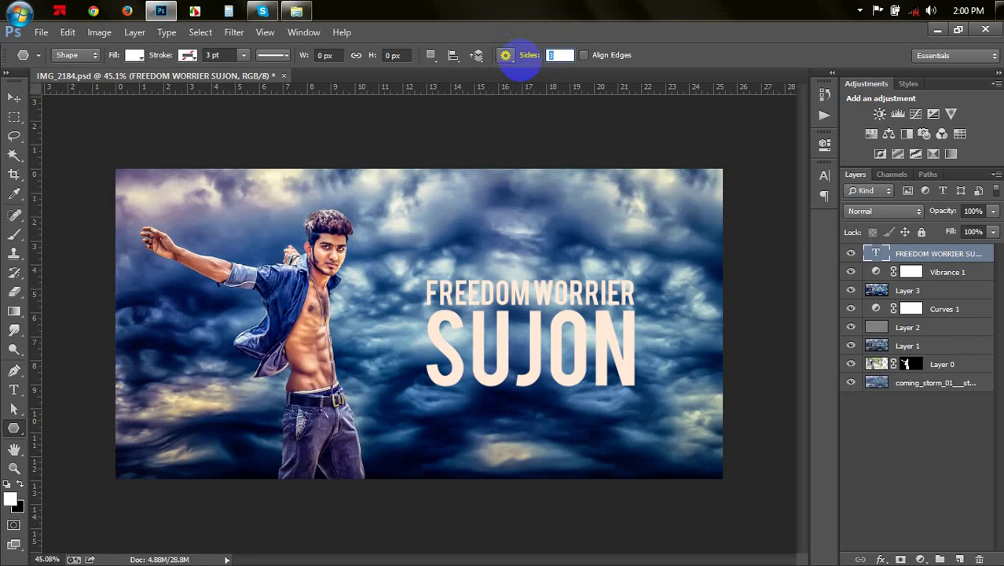
type("5")
key("Return")
Draw a tilted white star above the title and Alt-drag copies to its right
left_click_drag(423, 244, 434, 260)
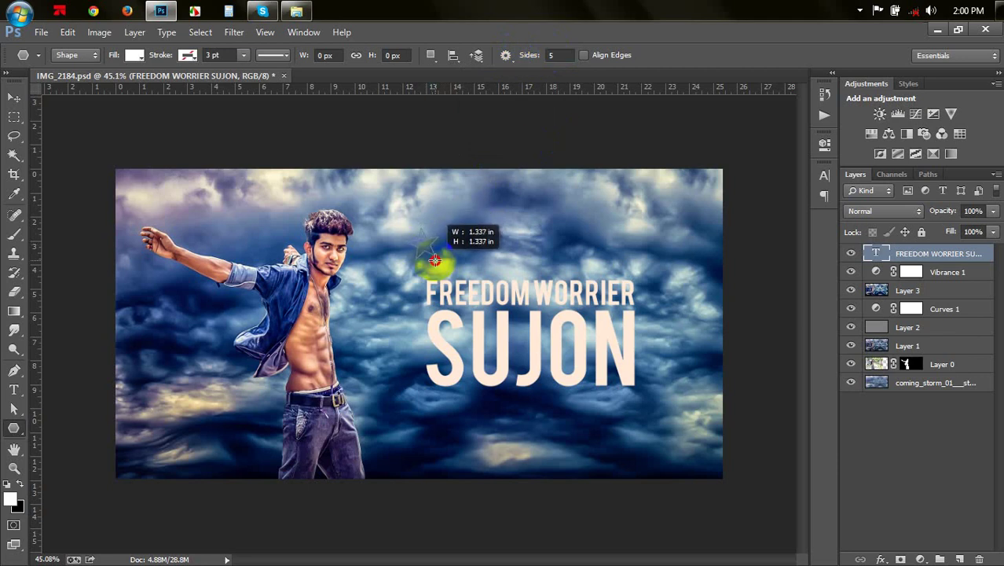
left_click_drag(431, 260, 433, 264)
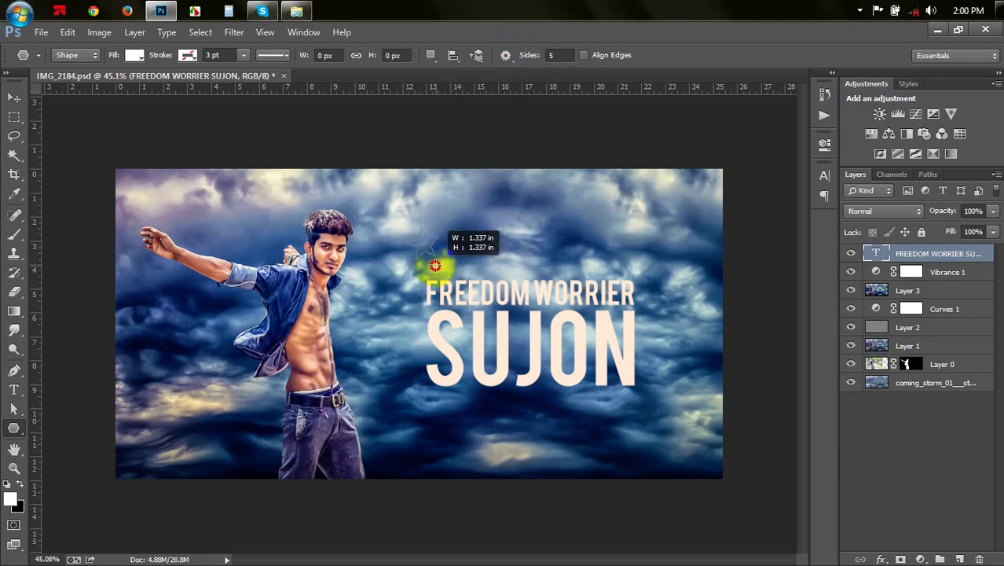
left_click_drag(433, 265, 434, 266)
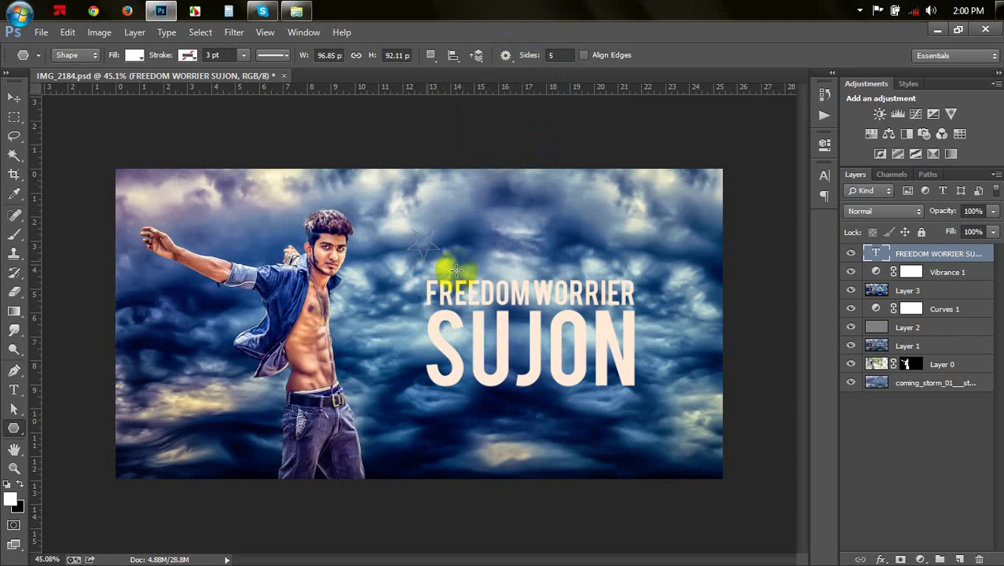
key("ctrl+t")
left_click_drag(506, 266, 541, 189)
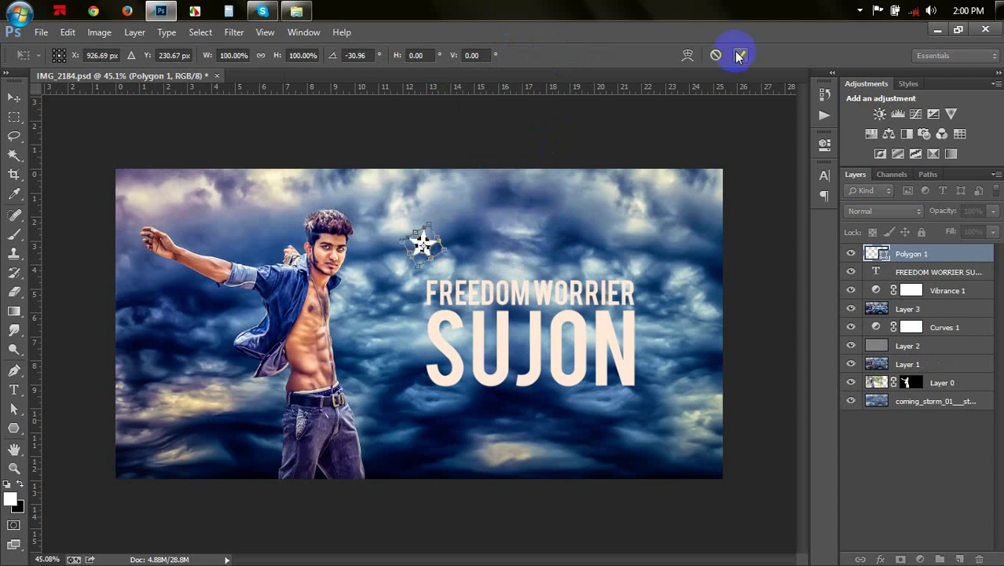
left_click_drag(542, 189, 717, 96)
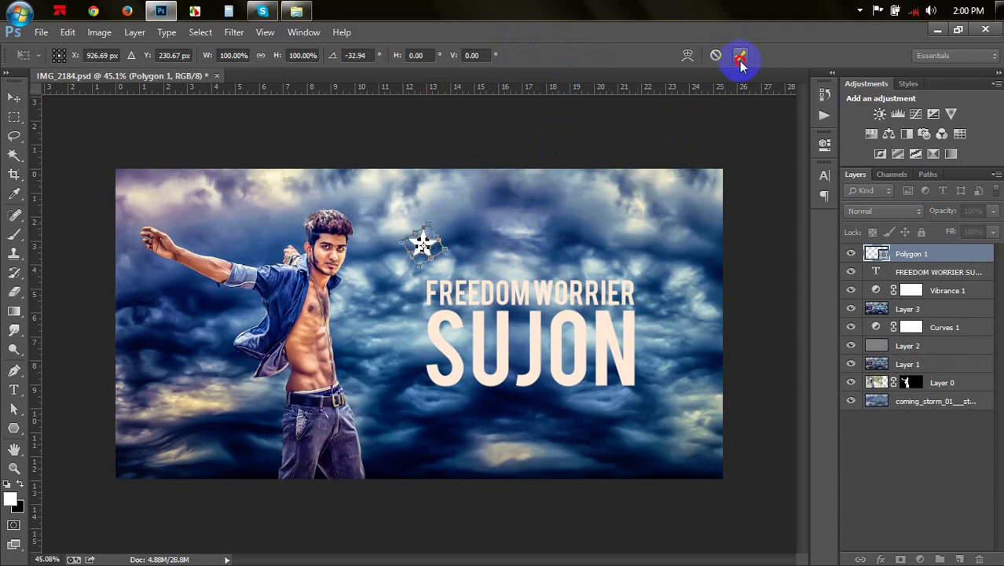
left_click(740, 54)
left_click(14, 97)
mouse_move(513, 283)
left_mouse_down()
mouse_move(524, 289)
mouse_move(532, 267)
mouse_move(645, 276)
left_mouse_up()
Distribute the five stars evenly and shrink them to about 70%
left_click(938, 328, "shift")
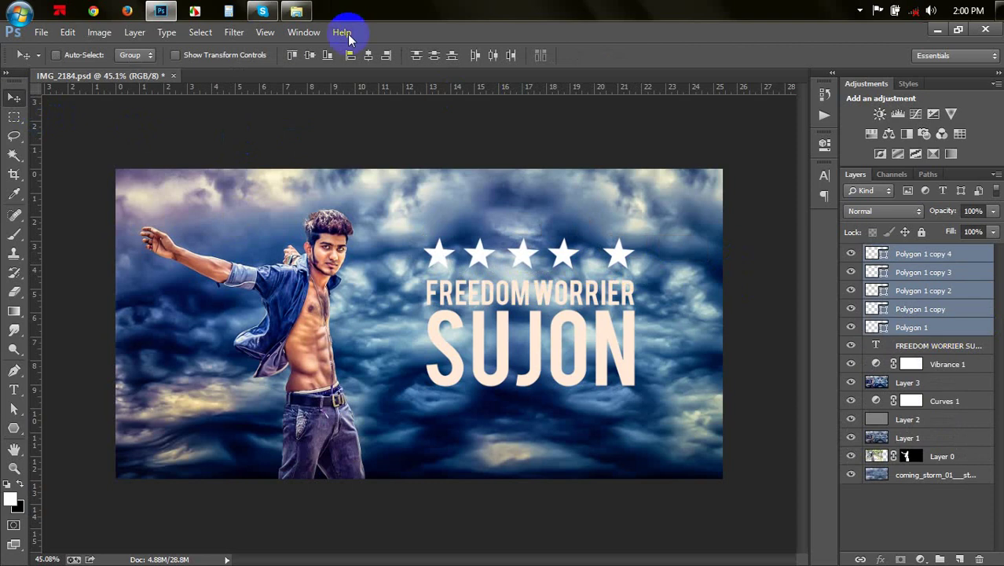
left_click(494, 55)
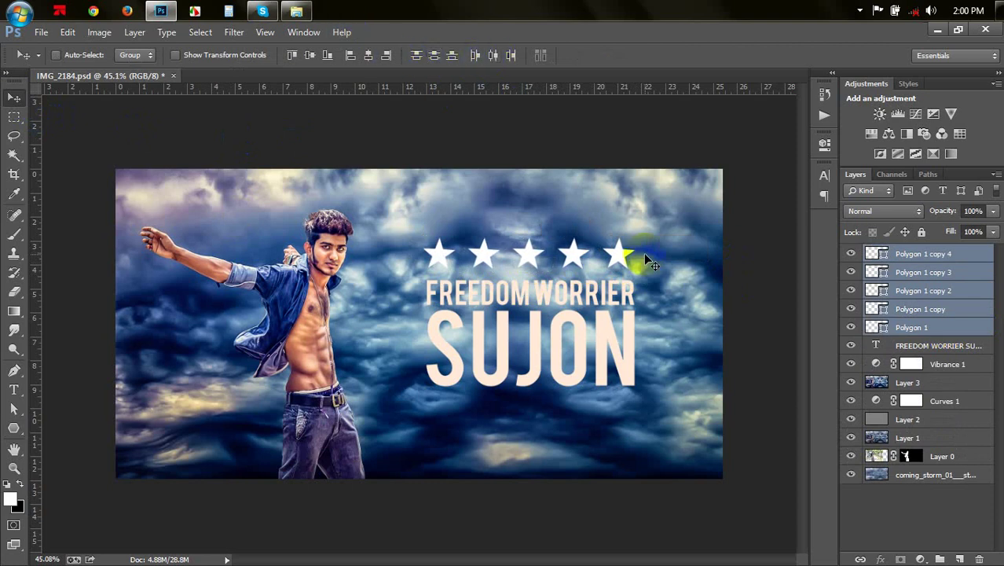
key("ctrl+t")
left_click_drag(633, 269, 693, 98)
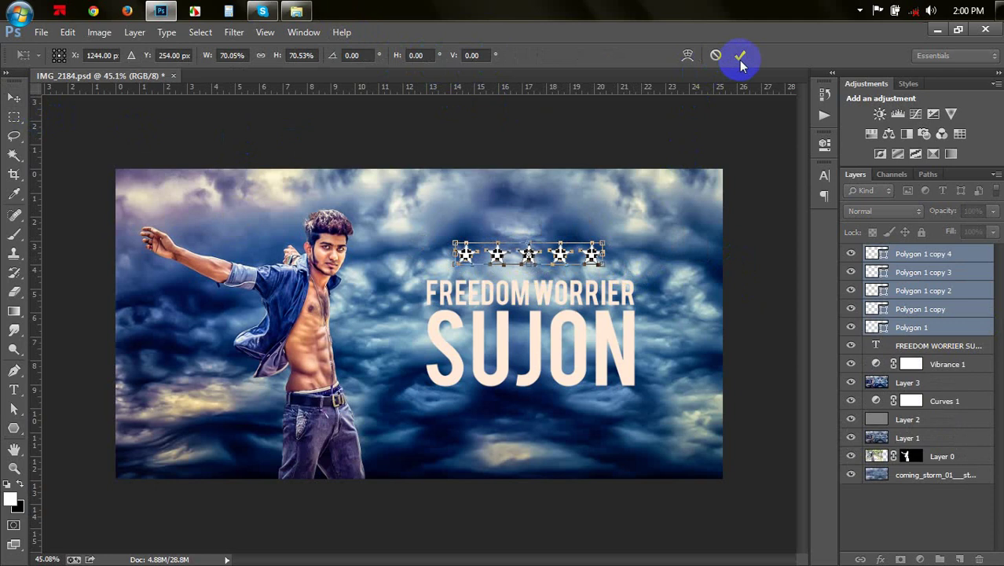
left_click(740, 55)
Scale the title to about 75% and move it up directly beneath the stars
left_click(925, 349)
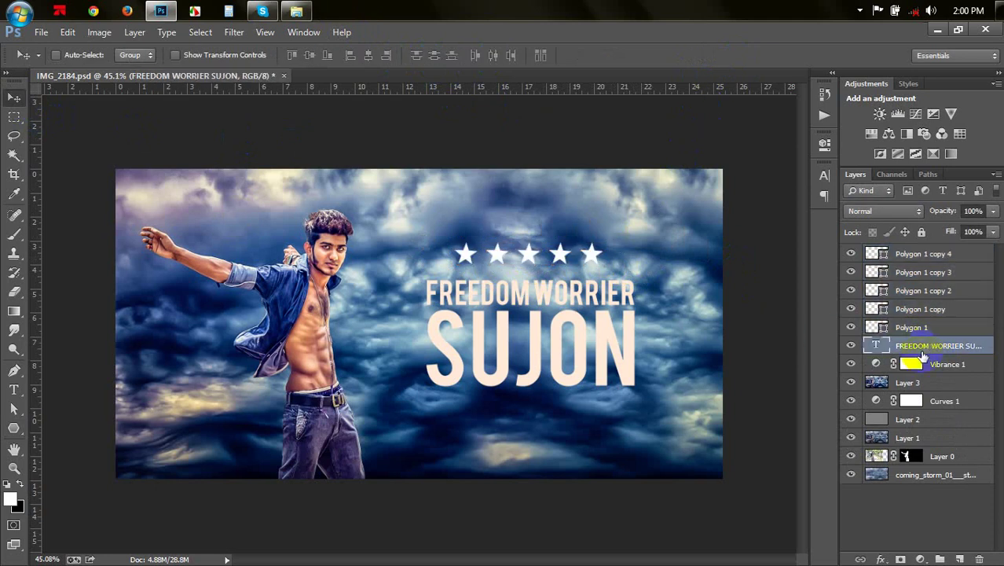
key("ctrl+t")
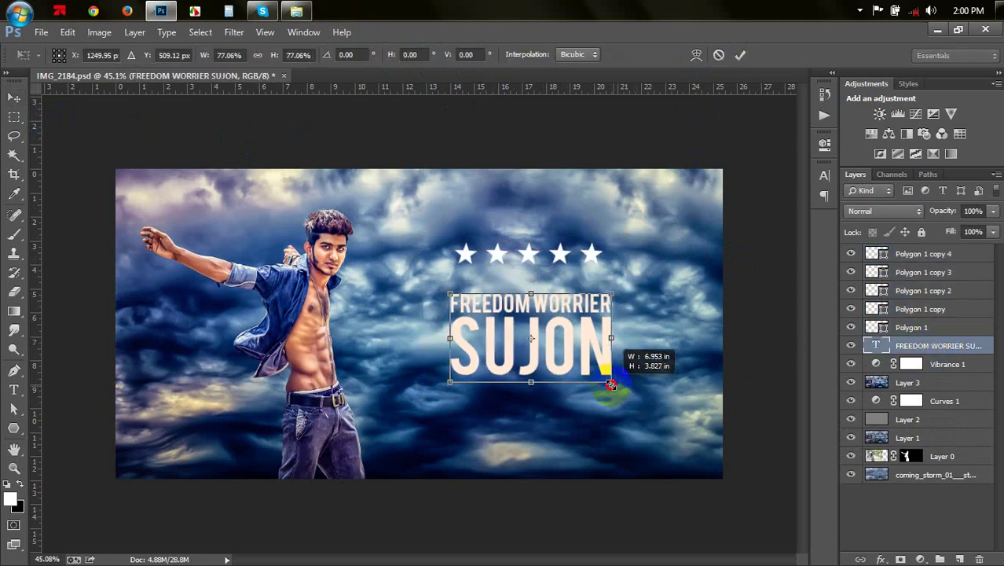
mouse_move(623, 390)
left_mouse_down()
mouse_move(596, 375)
mouse_move(588, 333)
left_mouse_up()
left_click(740, 55)
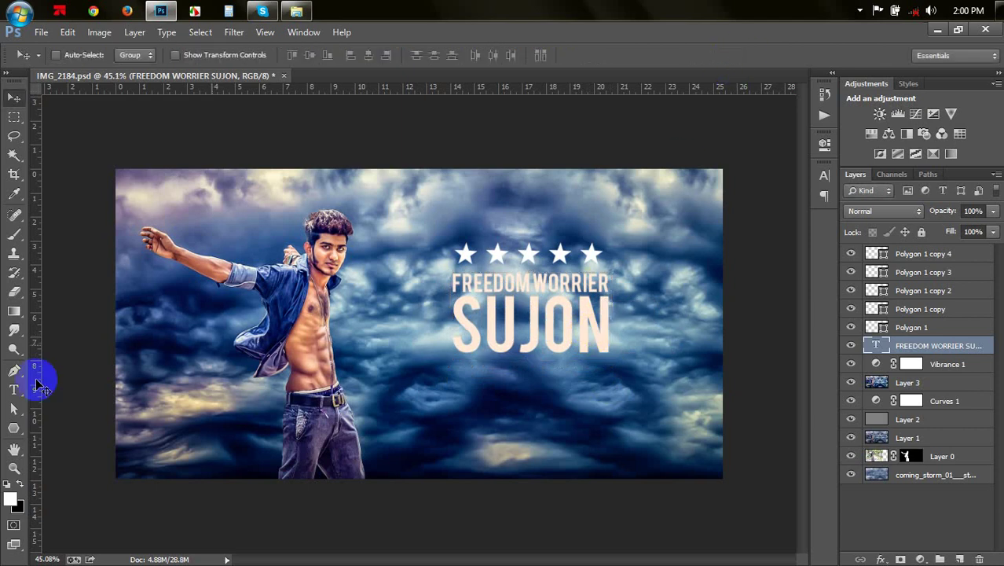
Draw a thin white 460 × 21 px rectangle bar beneath SUJON
left_click(13, 428)
left_click(70, 416)
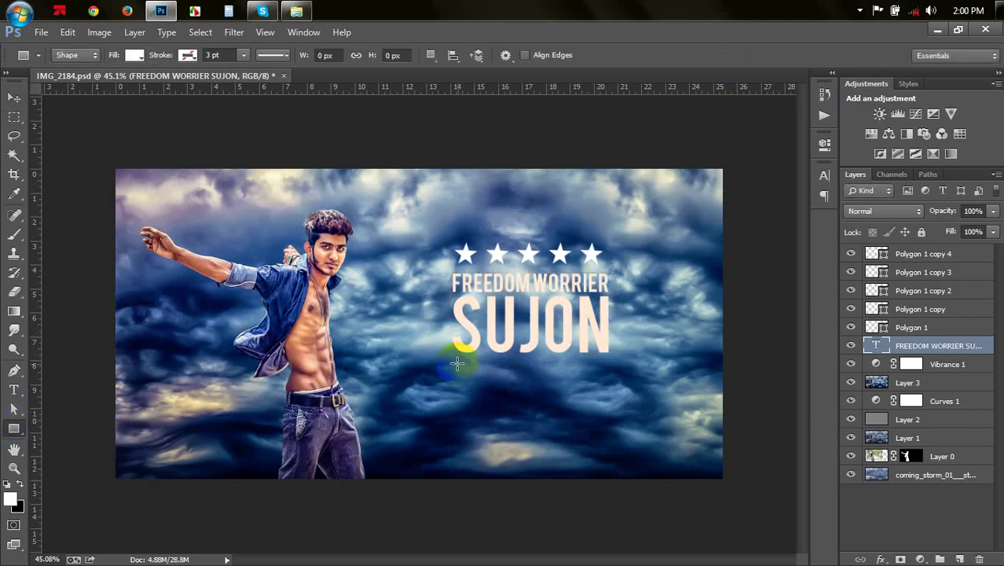
left_click_drag(457, 361, 609, 366)
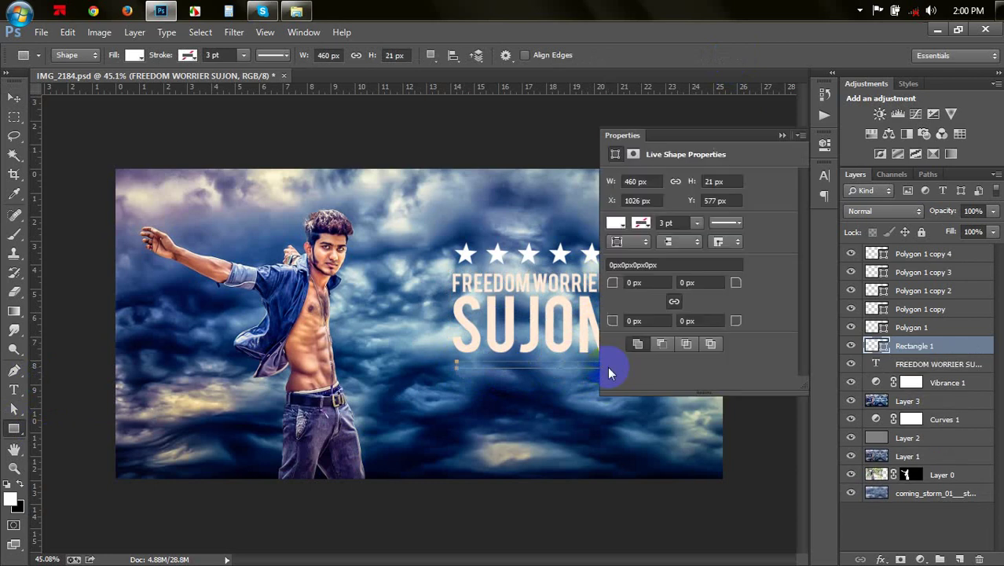
left_click(781, 136)
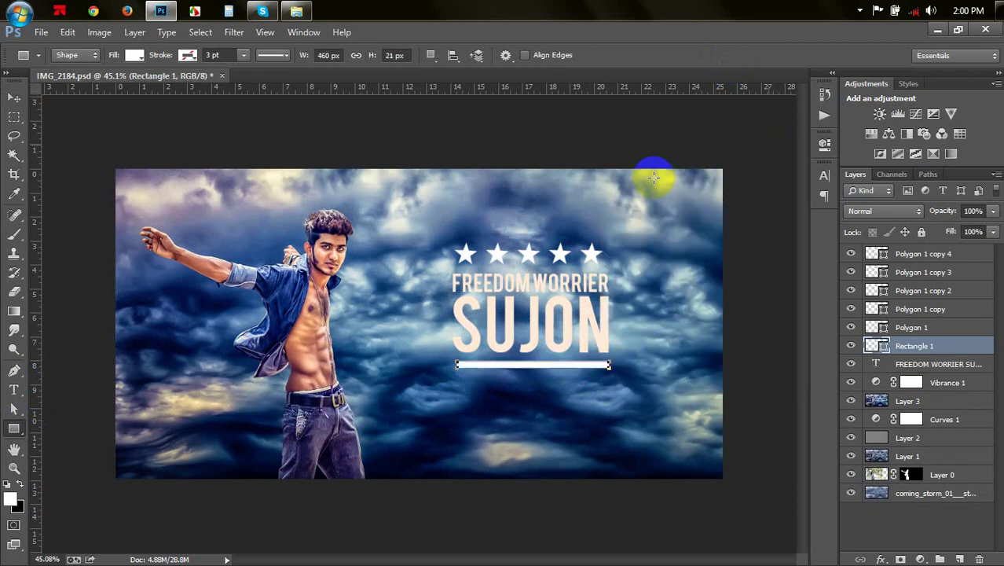
left_click(11, 92)
Place a vertical guide at the title block's left edge
scroll(624, 403, "up", 2)
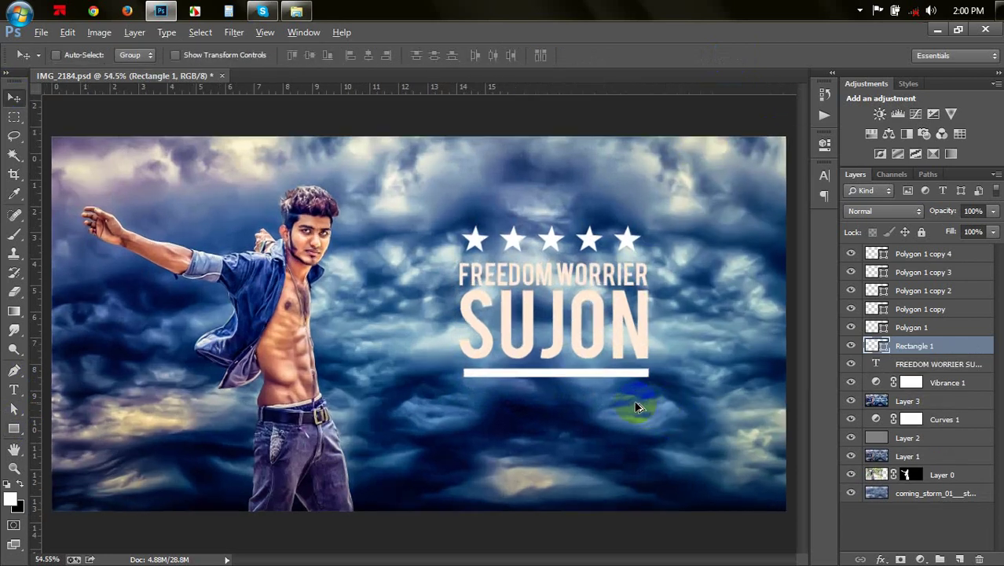
scroll(633, 407, "up", 2)
scroll(574, 373, "up", 2)
left_click_drag(34, 303, 385, 402)
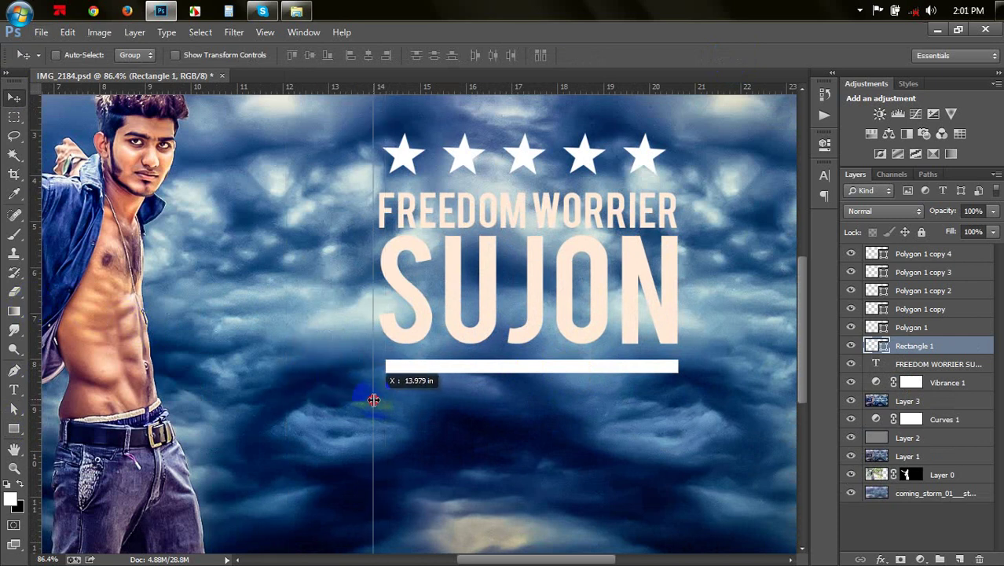
left_click_drag(383, 402, 379, 404)
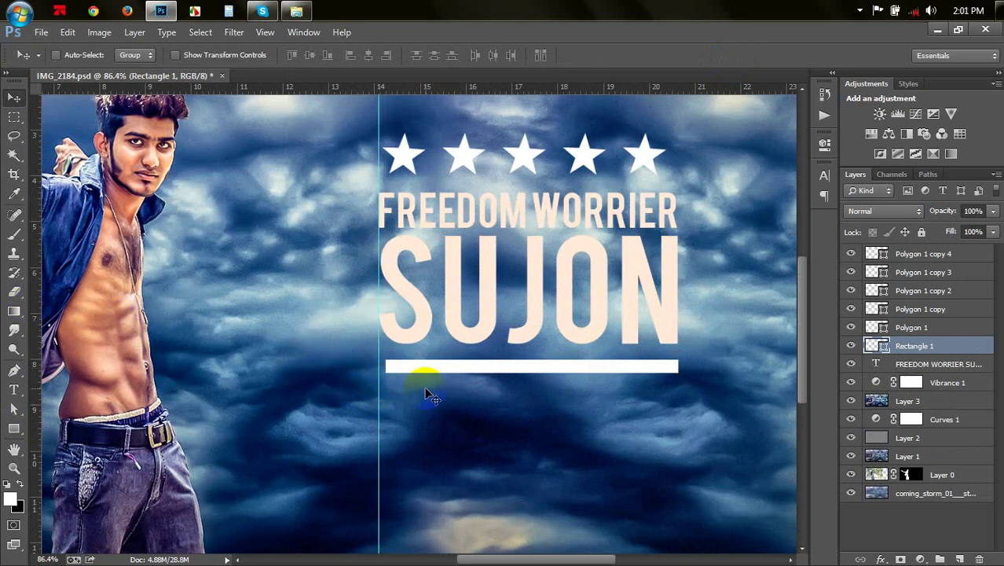
Stretch the white bar's left end to the guide and add a guide at the title's right edge
key("ctrl+t")
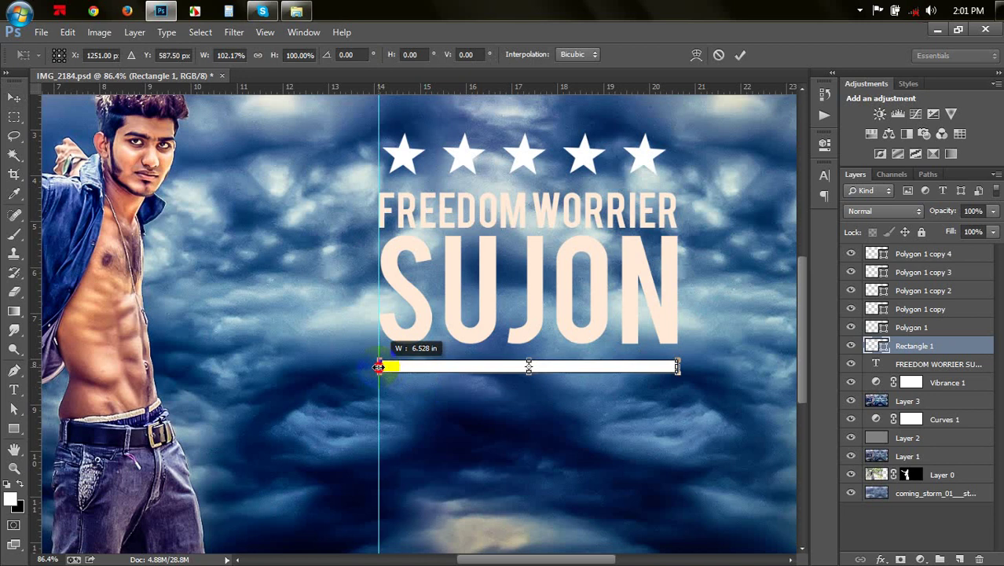
left_click_drag(378, 367, 379, 367)
key("Return")
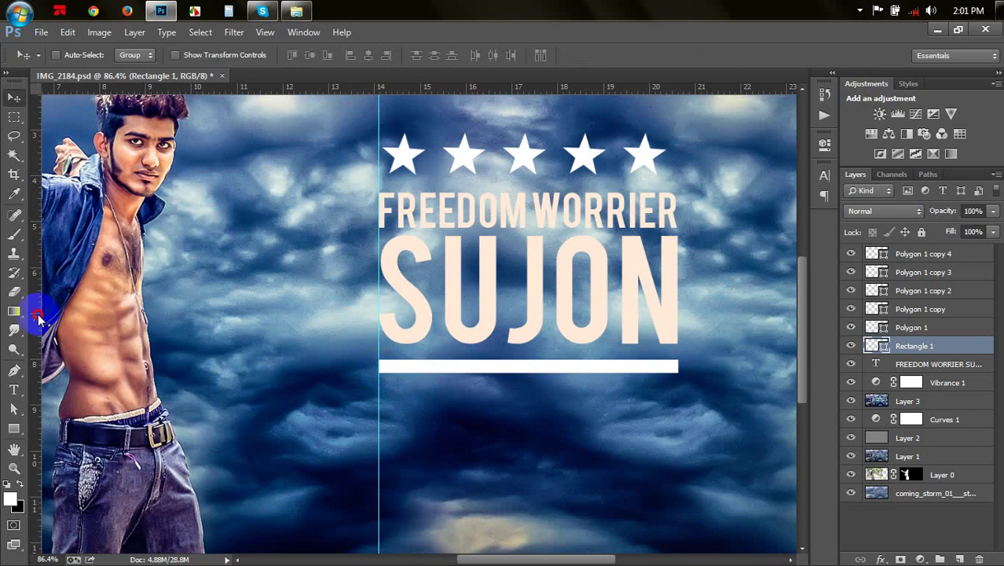
left_click_drag(37, 316, 679, 474)
Move the rightmost star over to the right-edge guide
left_click(913, 326)
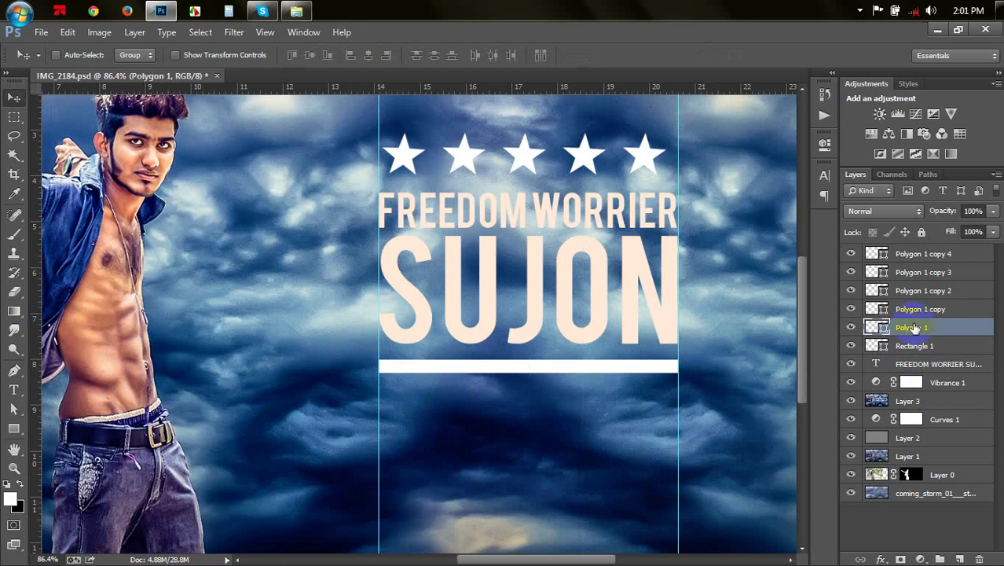
left_click(919, 252)
mouse_move(704, 173)
left_mouse_down()
mouse_move(718, 174)
mouse_move(727, 124)
left_mouse_up()
key("ctrl+t")
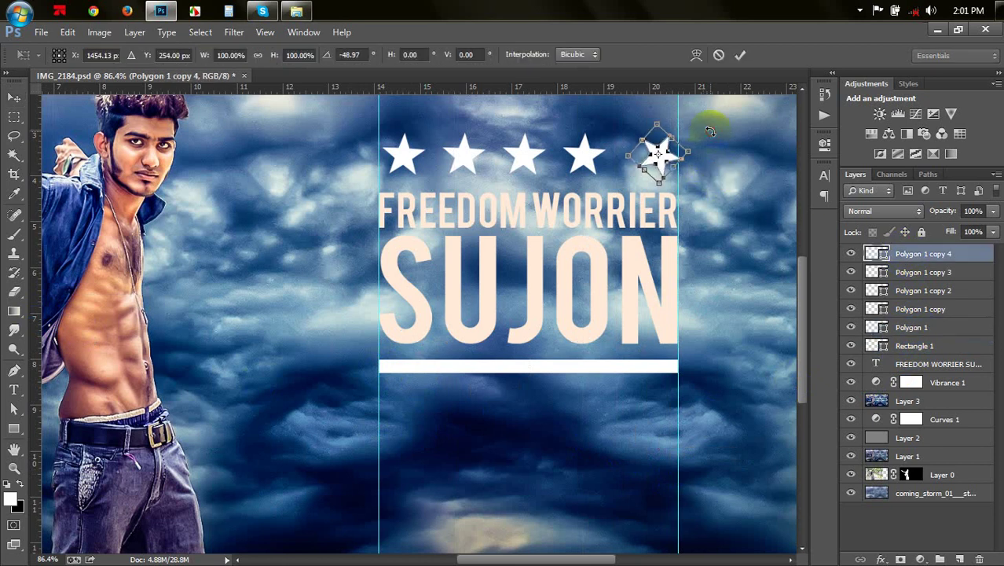
key("Return")
Re-transform the fourth and middle stars, tilting the middle one about 10°
left_click(911, 271)
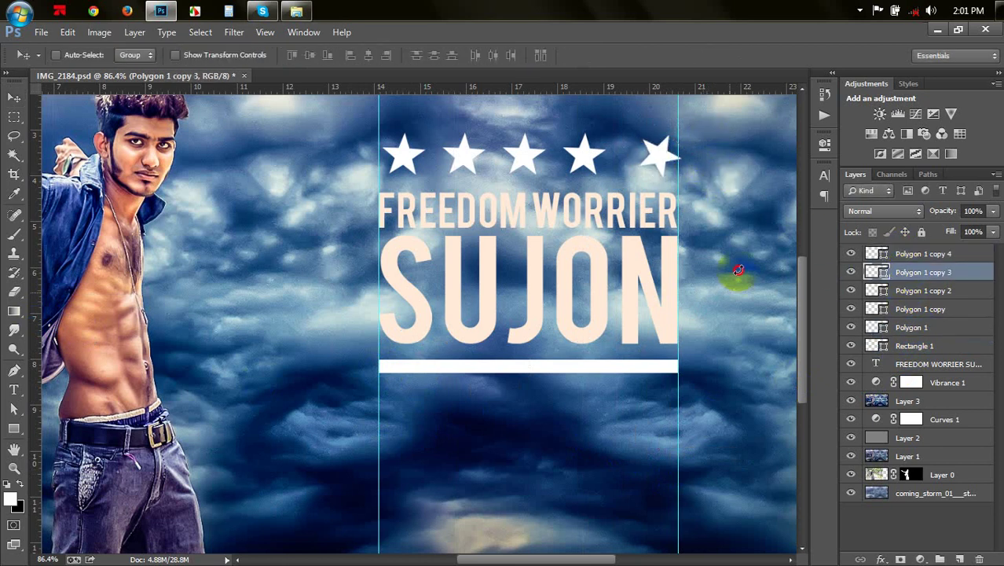
key("ctrl+t")
key("Return")
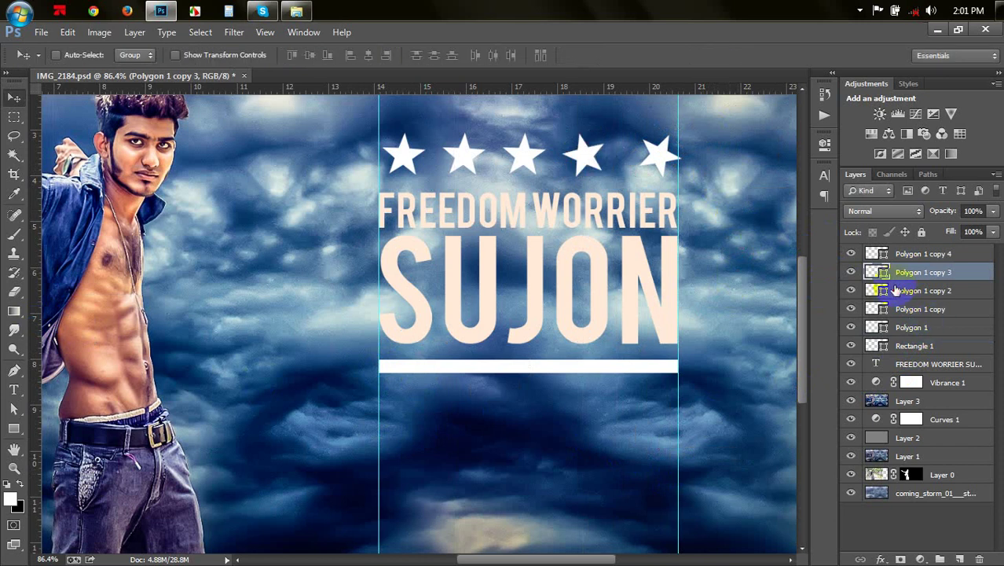
left_click(895, 290)
key("ctrl+t")
left_click_drag(801, 259, 823, 331)
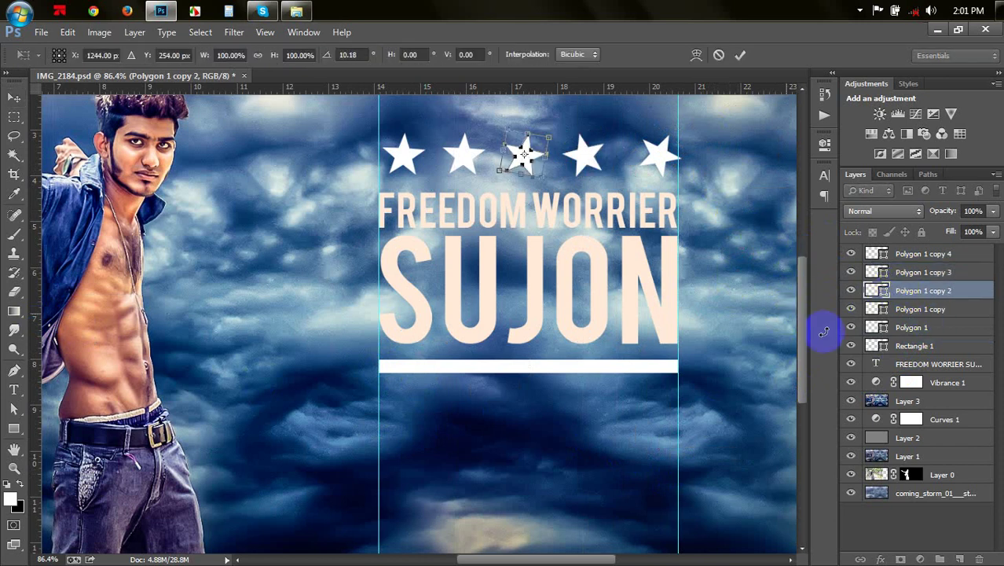
key("Return")
Keep the second star upright and add a horizontal guide level with the star tops
left_click(914, 310)
key("ctrl+t")
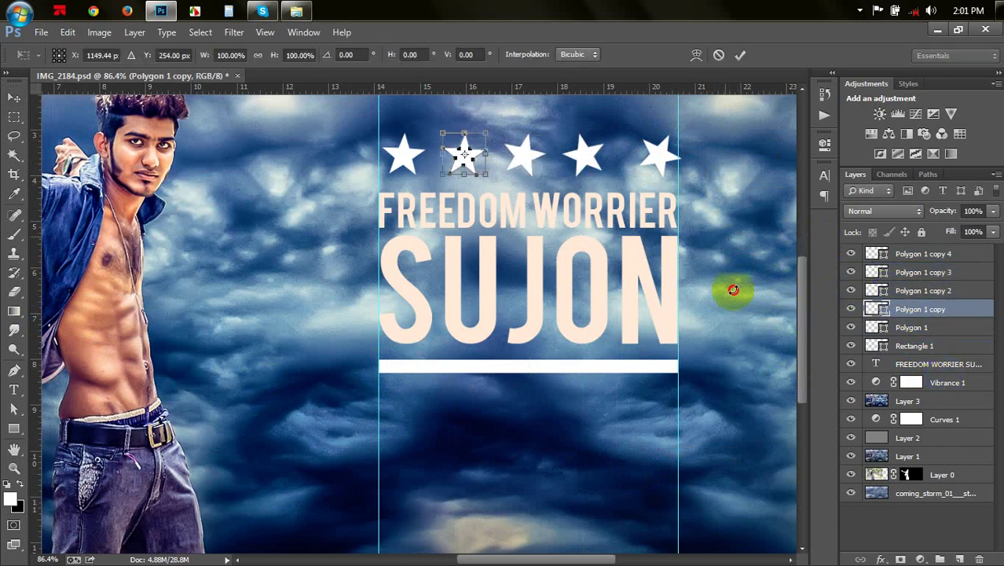
left_click_drag(730, 289, 721, 304)
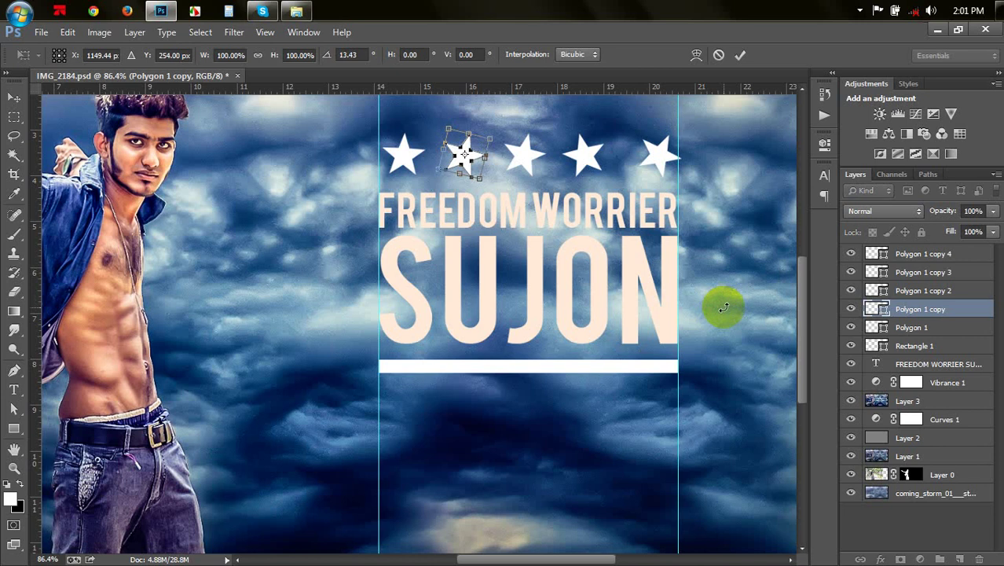
left_click(717, 55)
key("alt+bracketright")
key("alt+bracketright")
key("alt+bracketright")
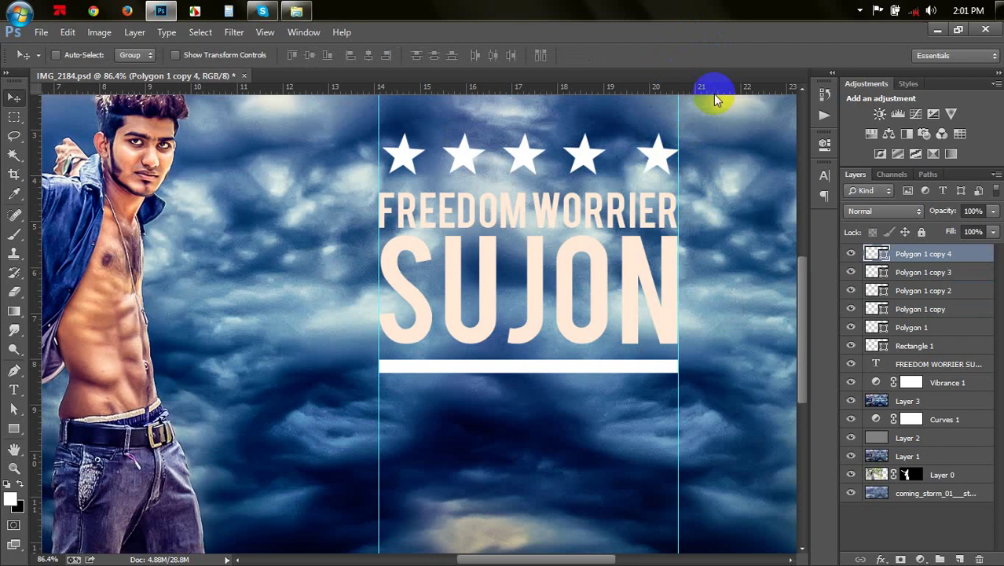
mouse_move(713, 86)
left_mouse_down()
mouse_move(717, 159)
mouse_move(717, 146)
left_mouse_up()
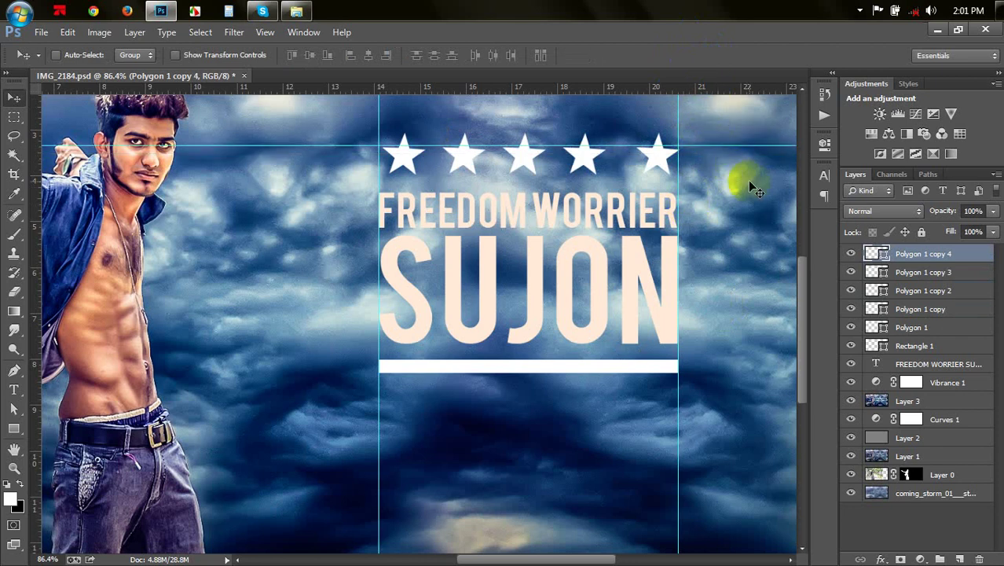
Revert to a single star at the guides and straighten its rotation
key("ctrl+alt+z")
key("ctrl+alt+z")
key("ctrl+alt+z")
key("ctrl+alt+z")
key("ctrl+alt+z")
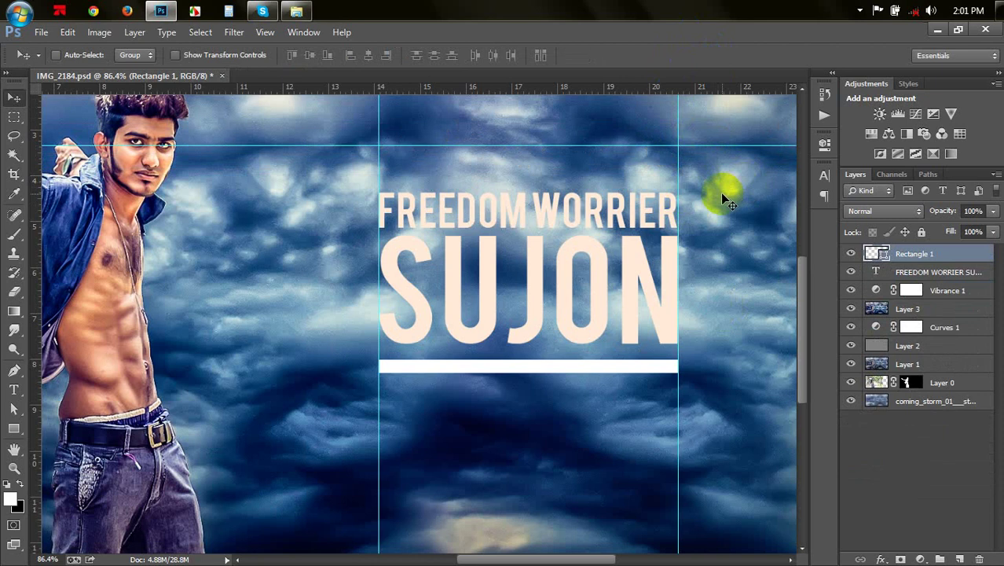
key("ctrl+shift+z")
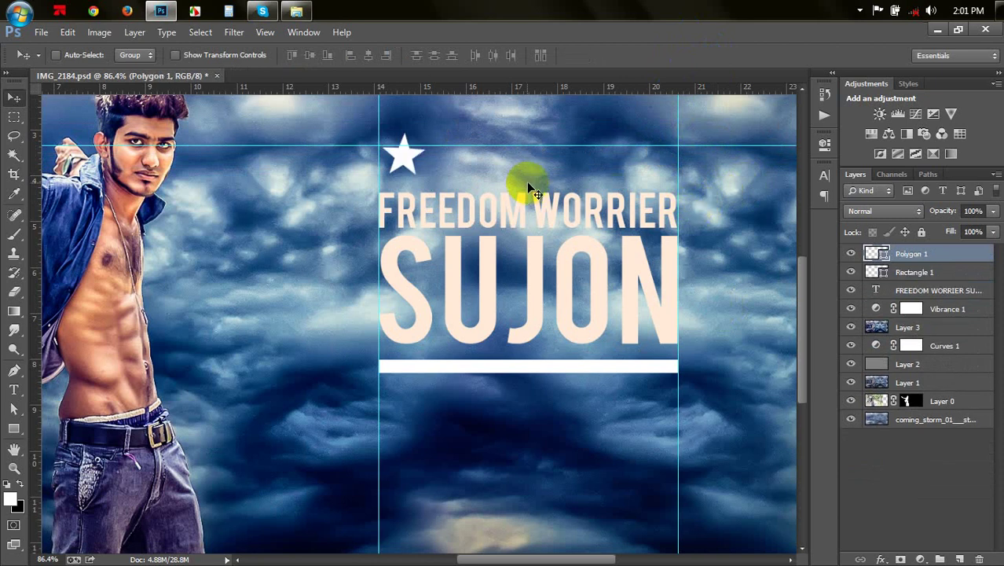
key("ctrl+t")
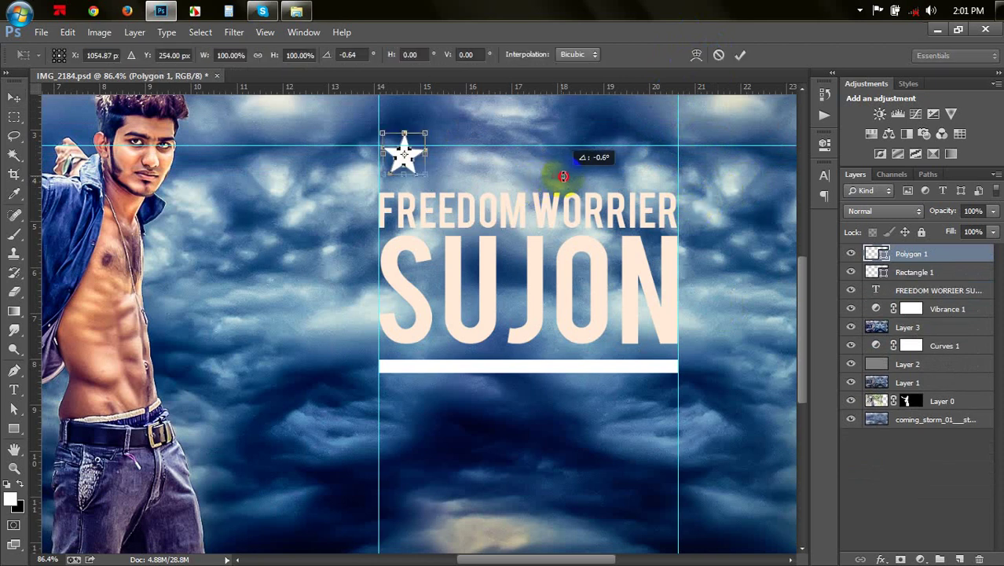
left_click_drag(577, 175, 577, 175)
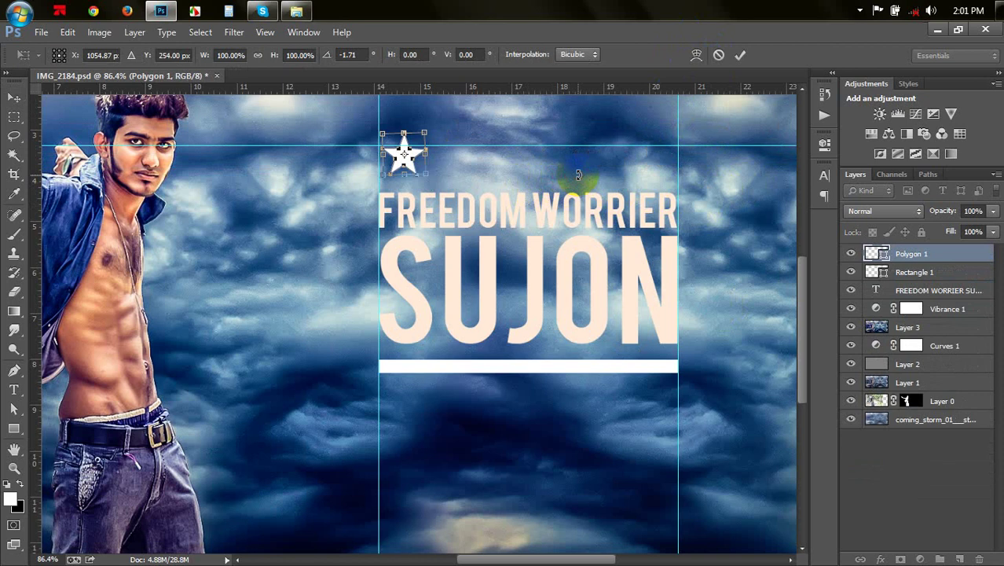
key("Return")
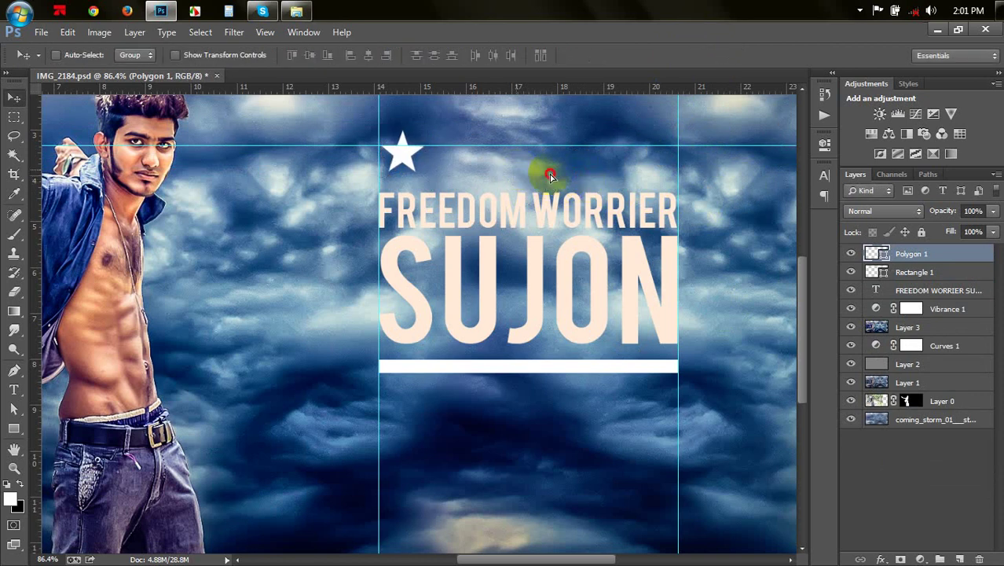
Duplicate the star into a row of five stars above the title
left_click_drag(550, 174, 589, 203)
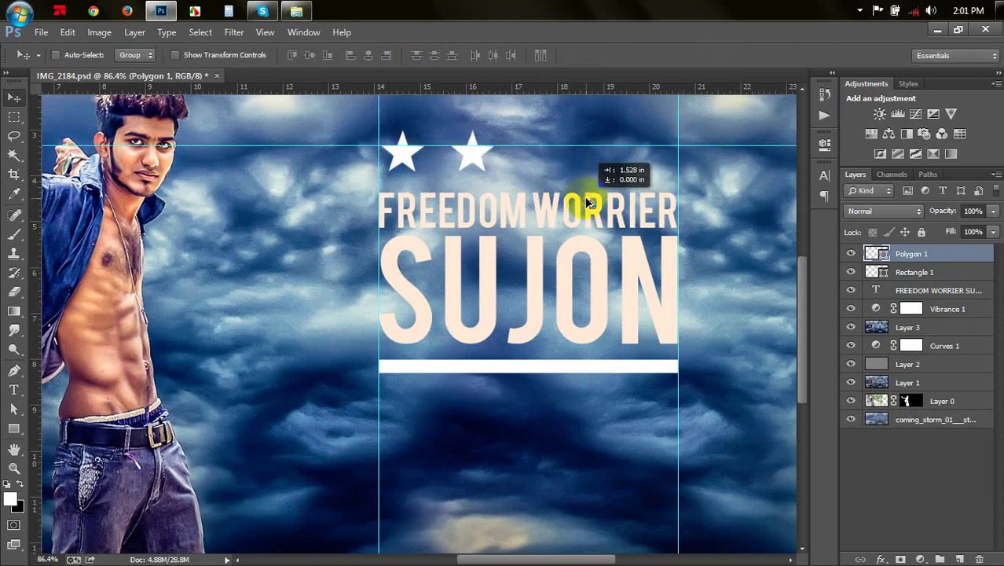
mouse_move(553, 165)
left_mouse_down()
mouse_move(597, 191)
mouse_move(681, 195)
left_mouse_up()
left_click_drag(621, 206, 686, 206)
Align the stars and bar on one center line and distribute them horizontally
left_click(932, 349, "shift")
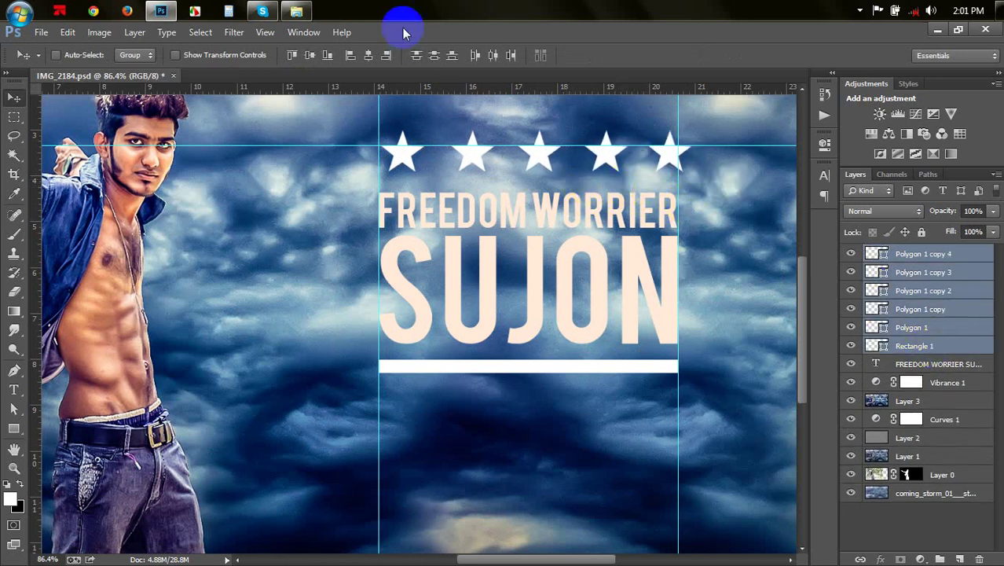
left_click(489, 57)
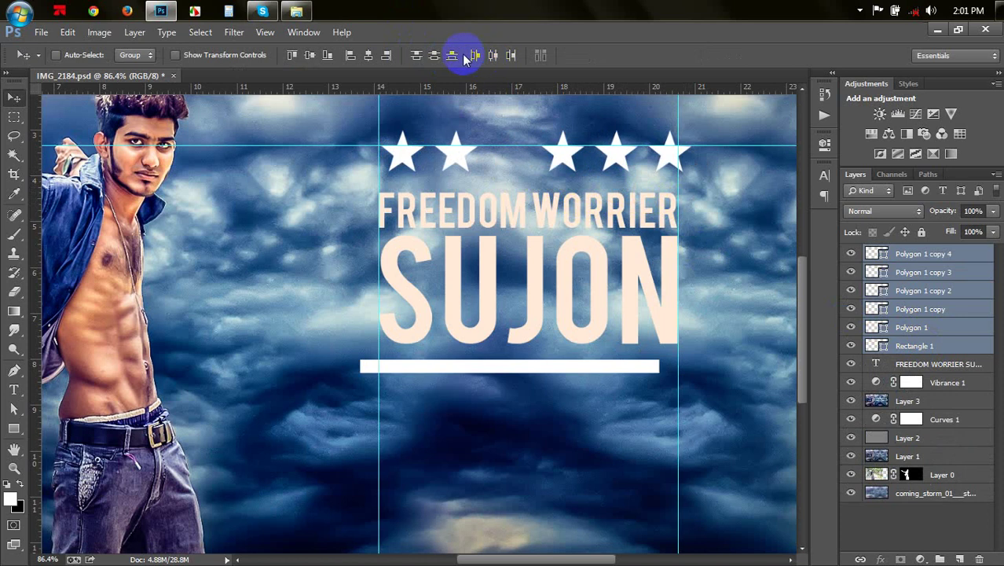
left_click(434, 57)
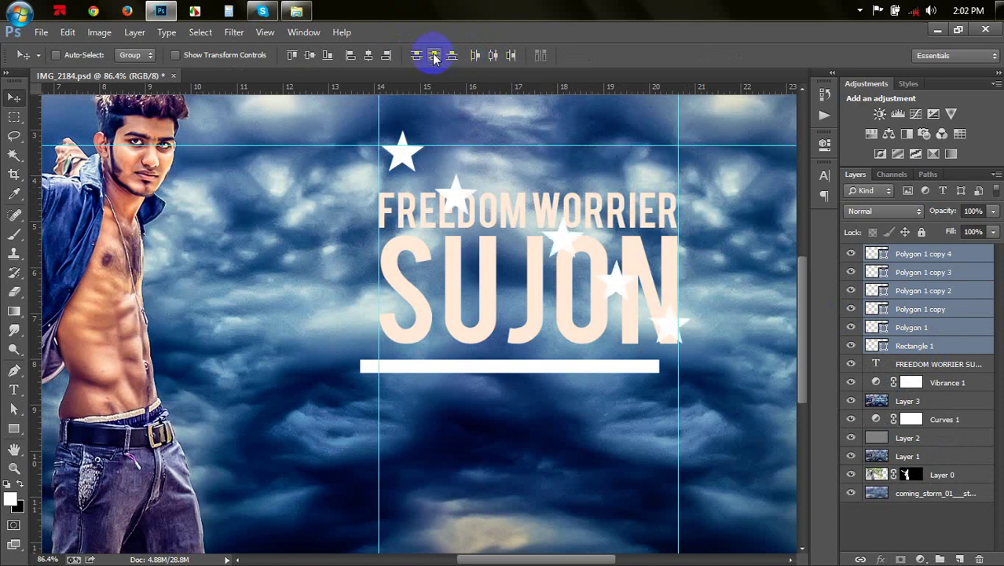
key("ctrl+z")
left_click(369, 56)
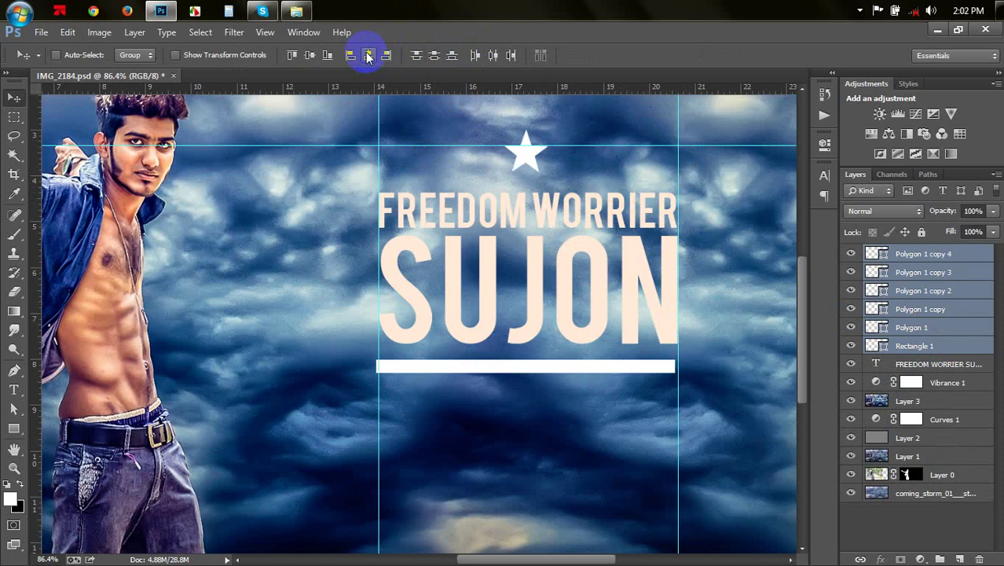
left_click(475, 57)
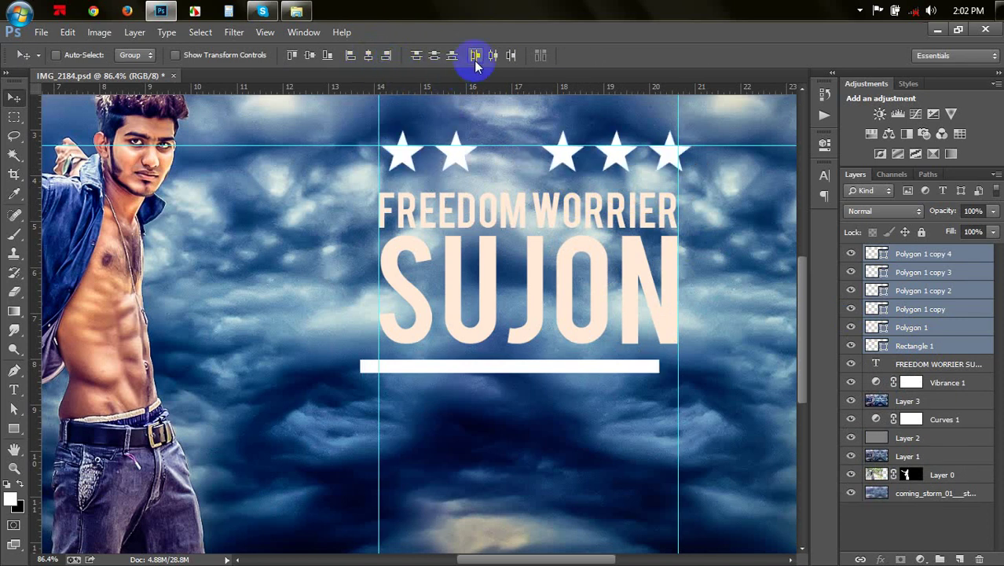
left_click(475, 56)
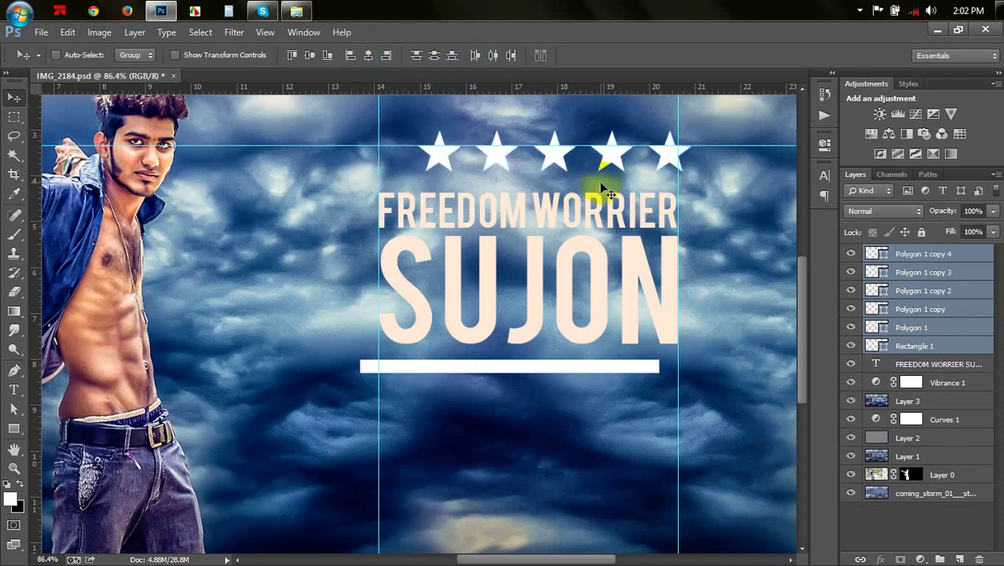
left_click_drag(600, 181, 571, 181)
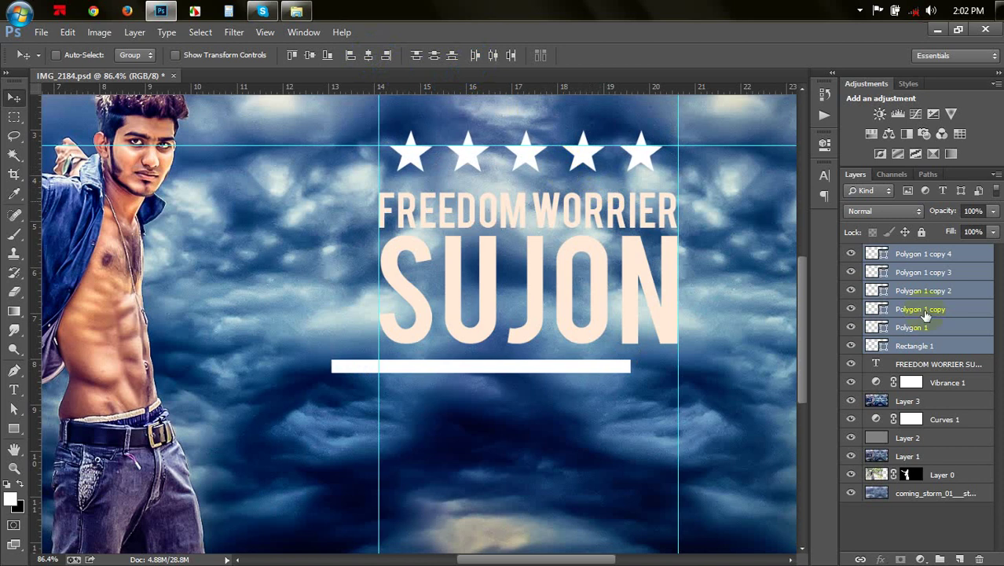
key("ctrl+z")
Stretch the five stars to the title's edges and distribute them evenly
left_click(929, 345, "ctrl")
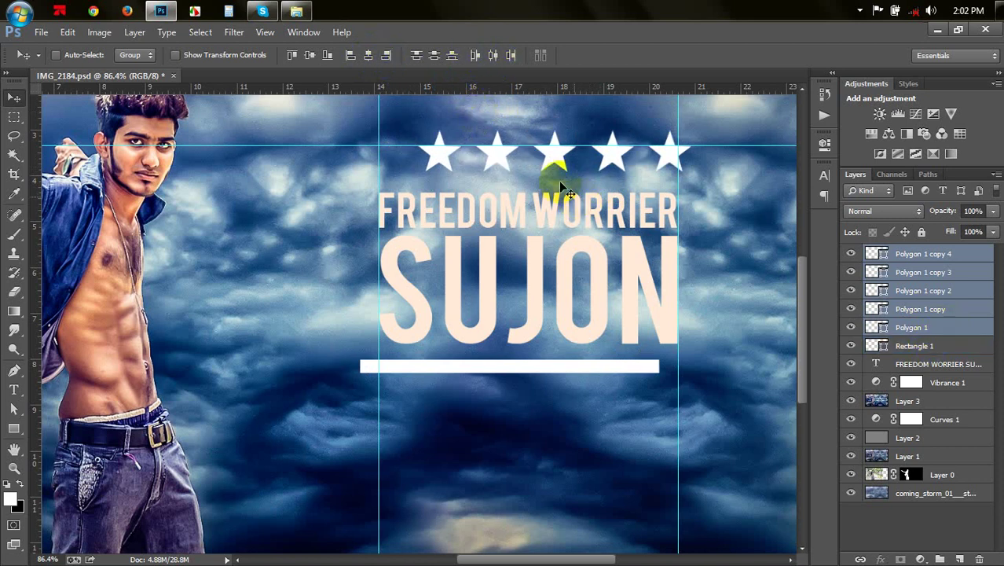
left_click_drag(538, 164, 512, 182)
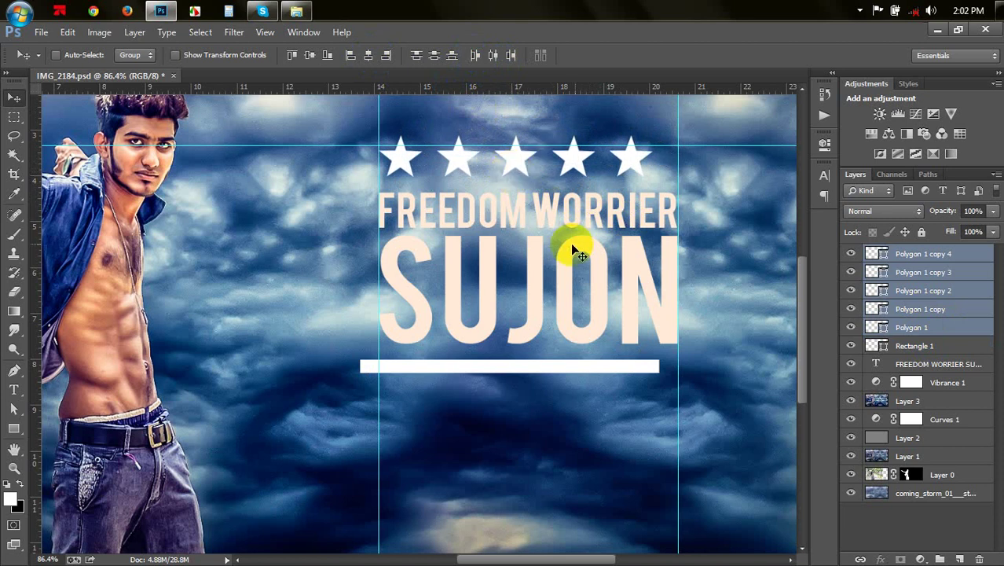
left_click(908, 258)
left_click_drag(600, 131, 627, 132)
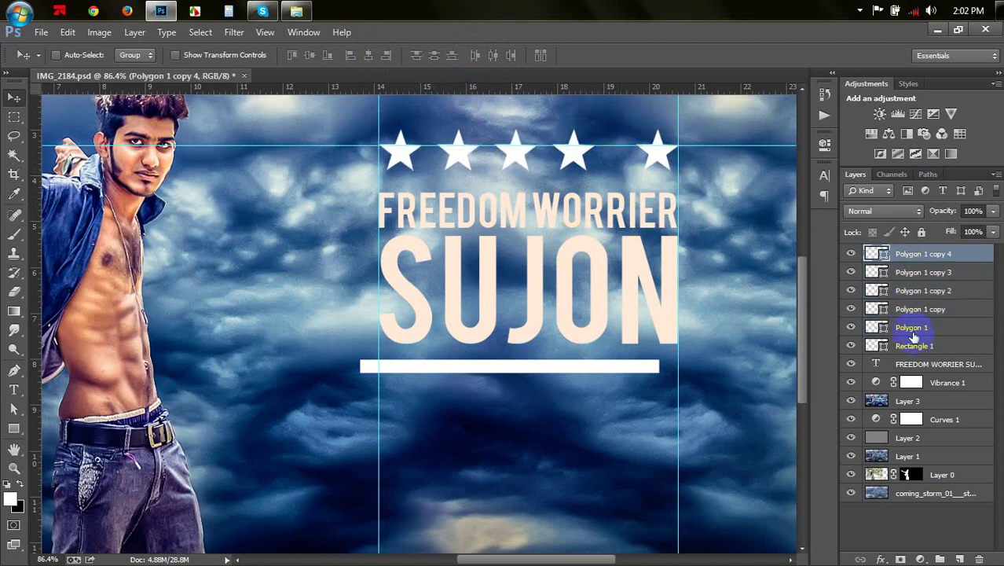
left_click(920, 328, "shift")
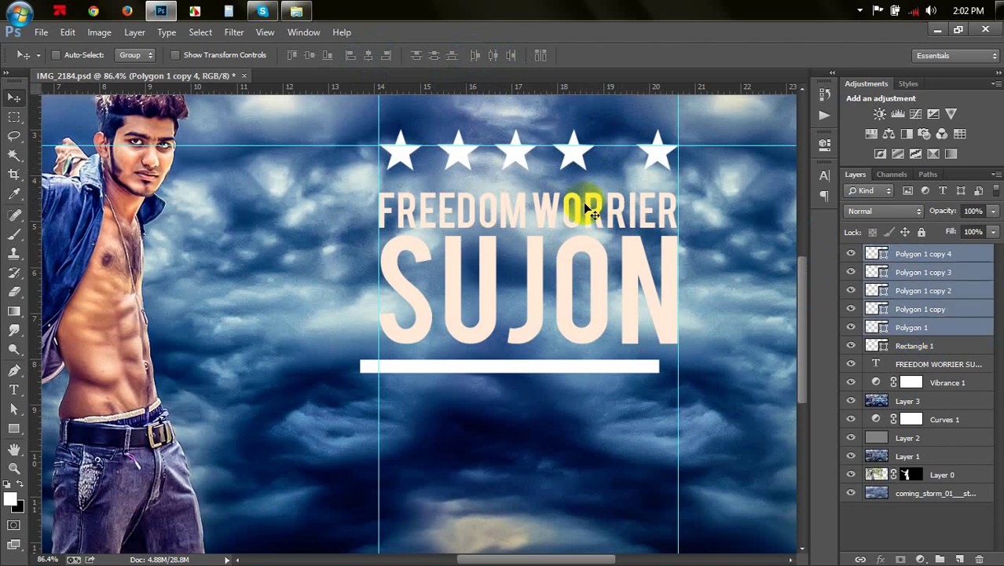
left_click(477, 57)
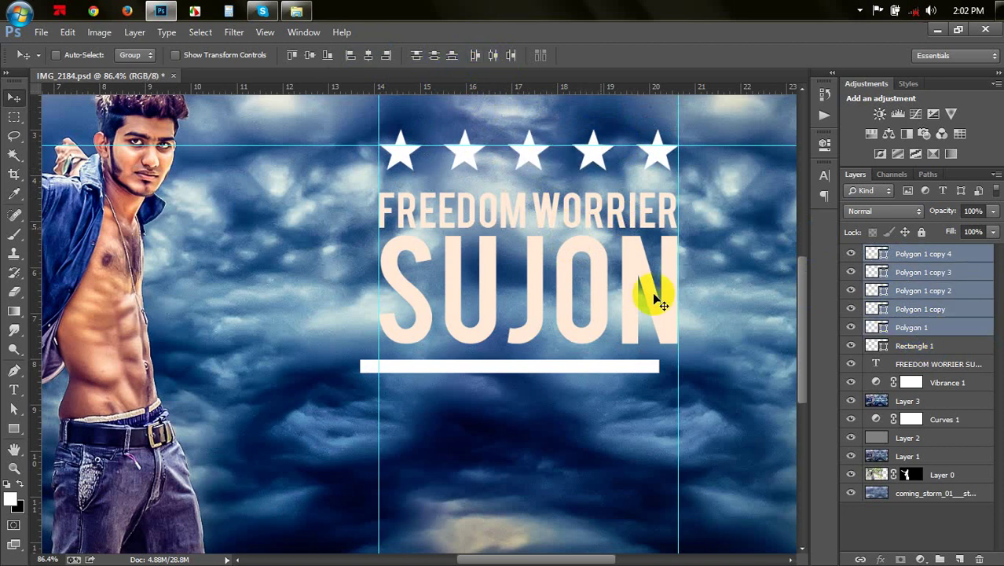
Shift the white bar right so it lines up with the guides
left_click(911, 346)
left_click_drag(617, 357, 636, 358)
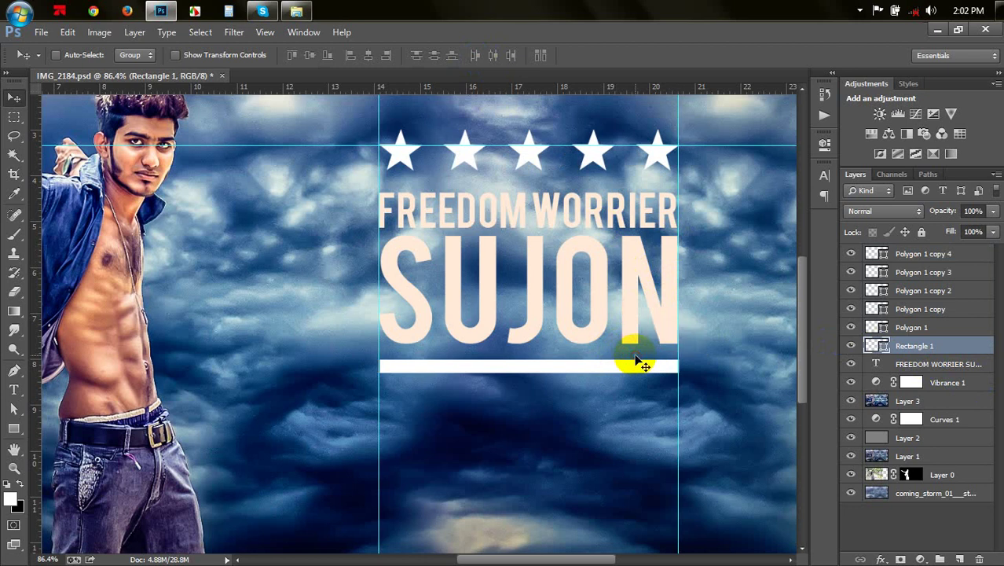
left_click(14, 388)
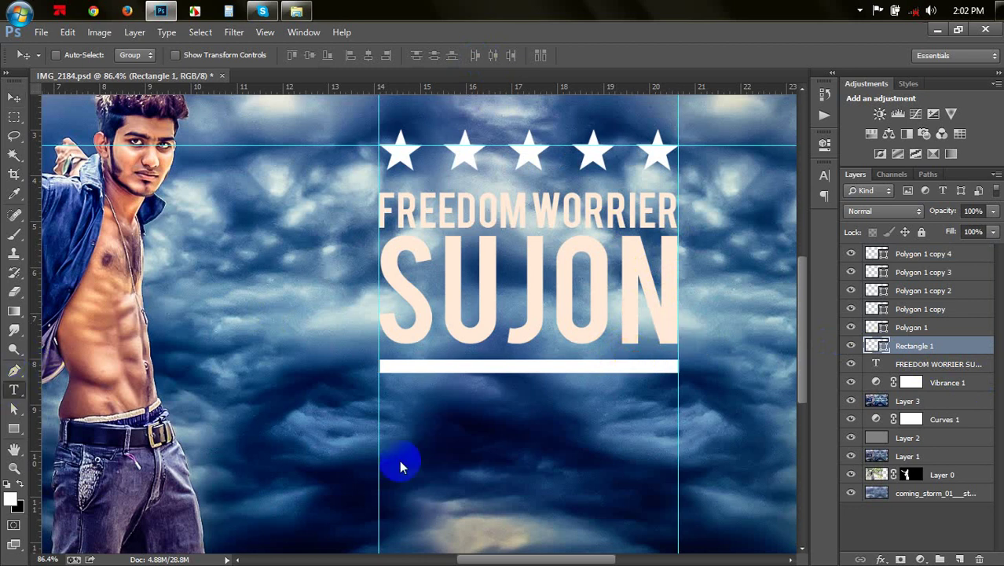
Type an 'EDIT BY' line with the editor's name under the white bar, sized 36 pt
left_click(380, 396)
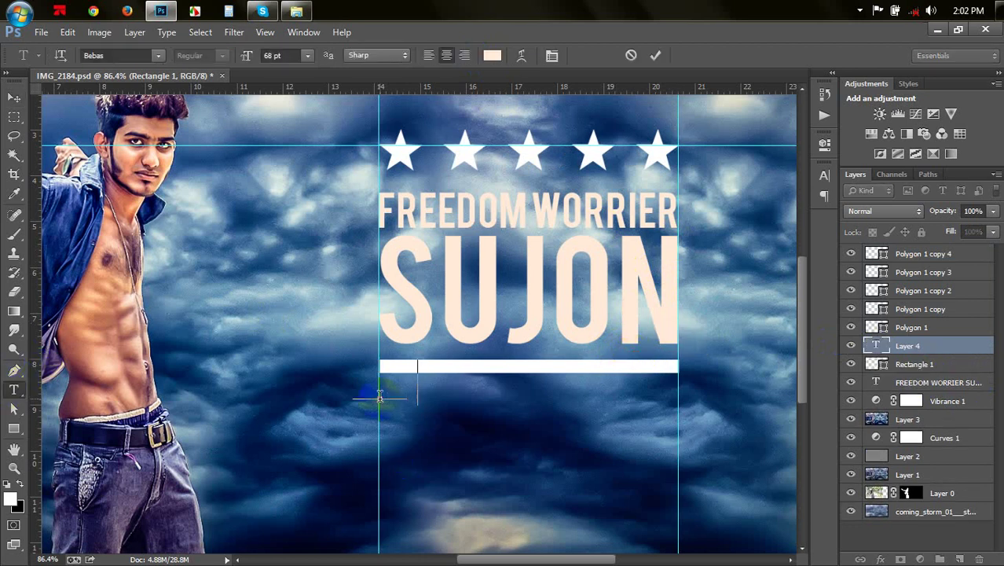
type("EDIT BY HAS")
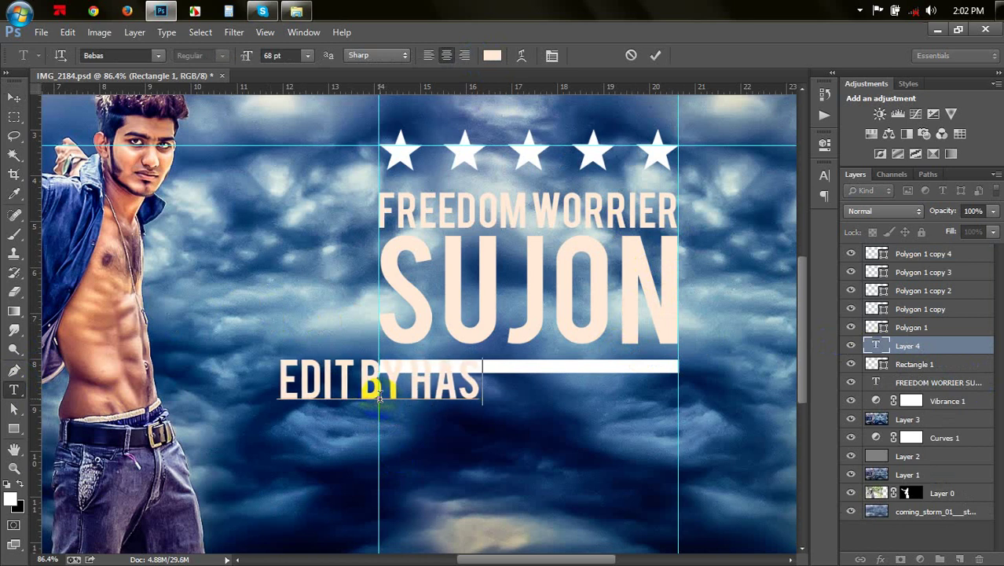
type(" HASIB")
key("ctrl+a")
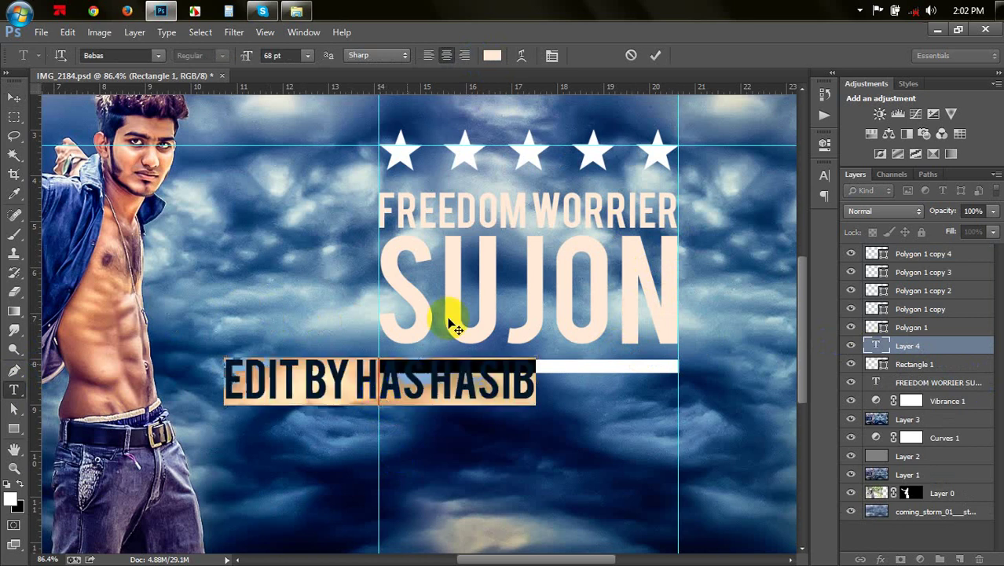
left_click_drag(454, 325, 609, 354)
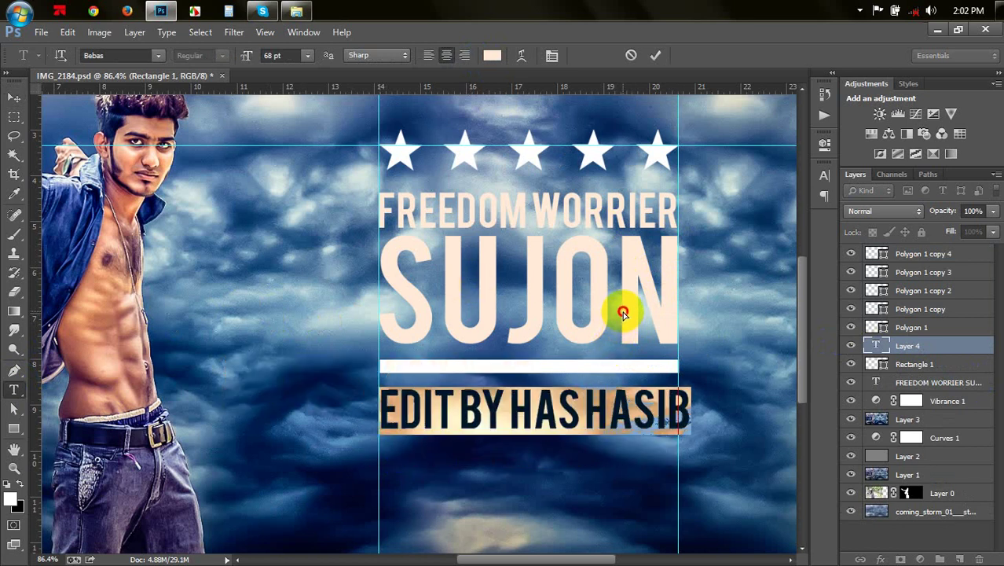
left_click_drag(622, 312, 626, 310)
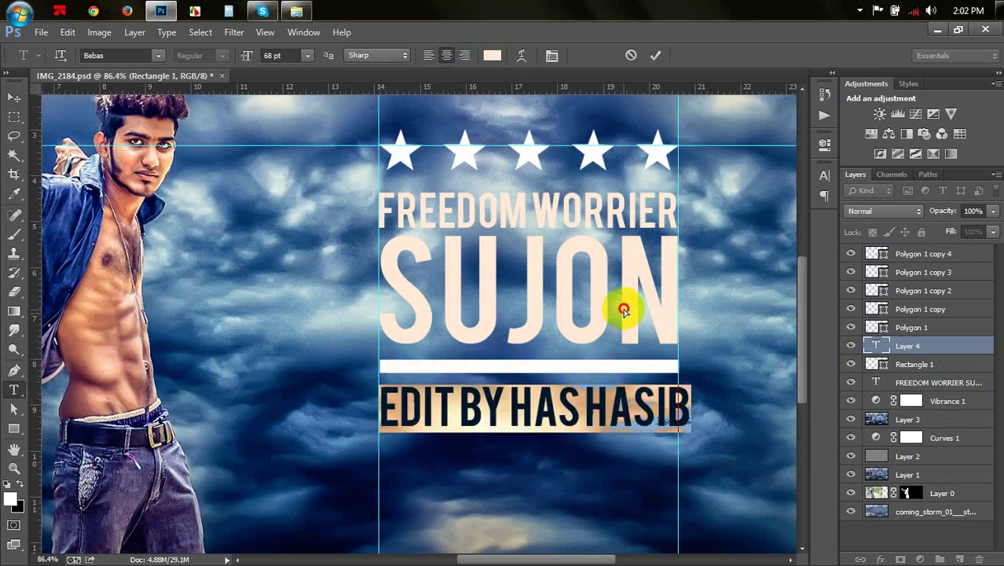
left_click(140, 55)
left_click_drag(268, 57, 301, 58)
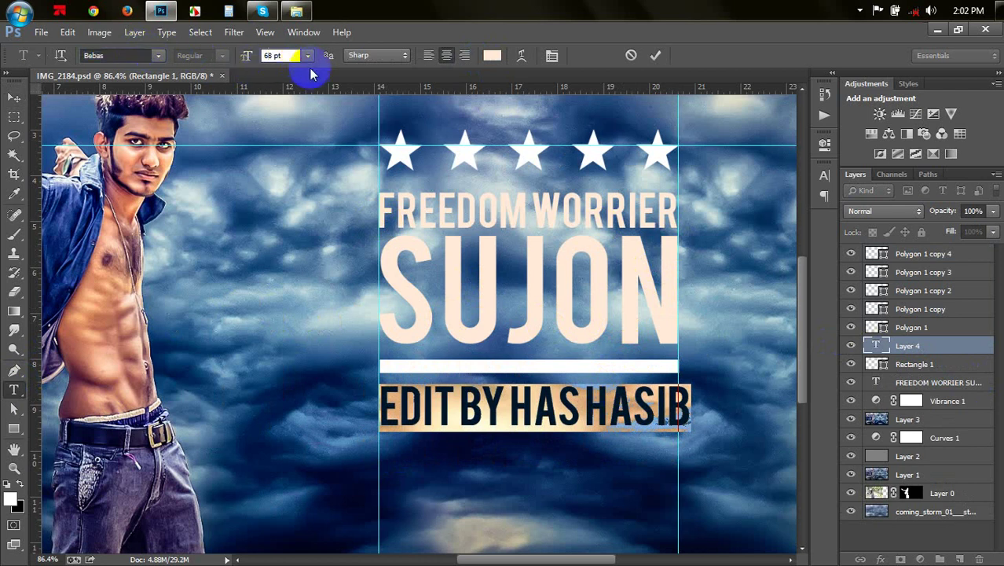
left_click(308, 59)
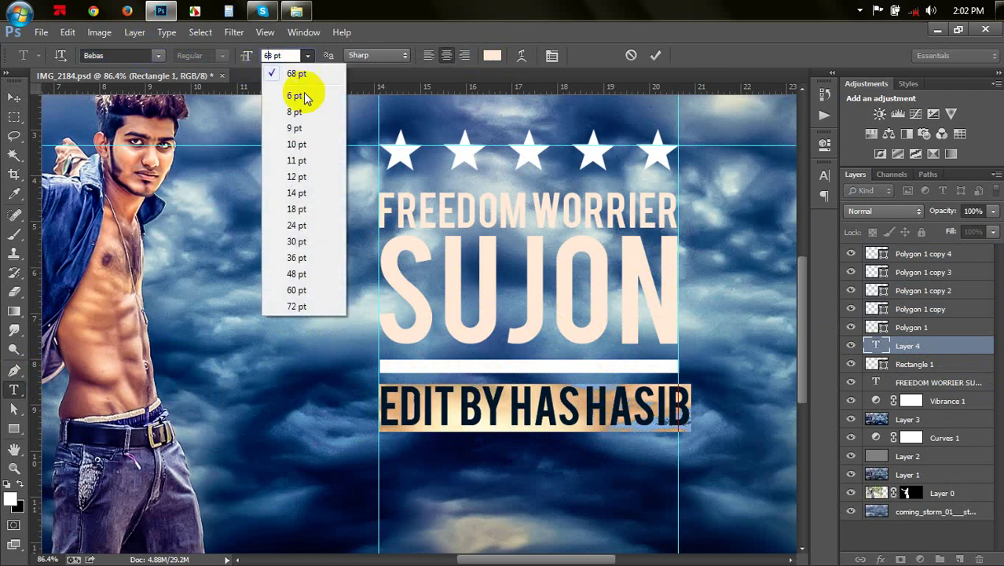
left_click(313, 257)
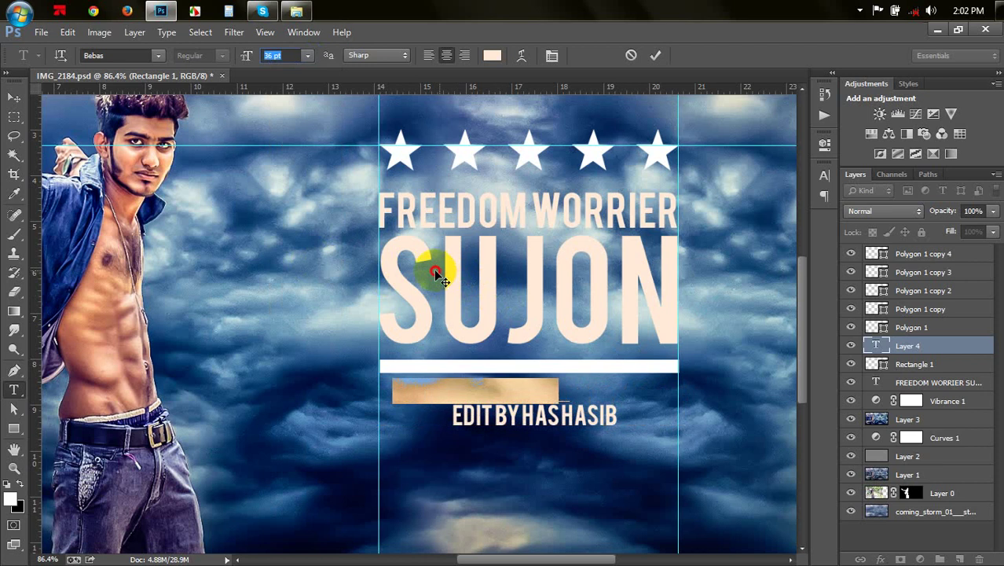
Set the credit text's leading to Auto in the Character panel
left_click(824, 174)
left_click_drag(751, 205, 774, 205)
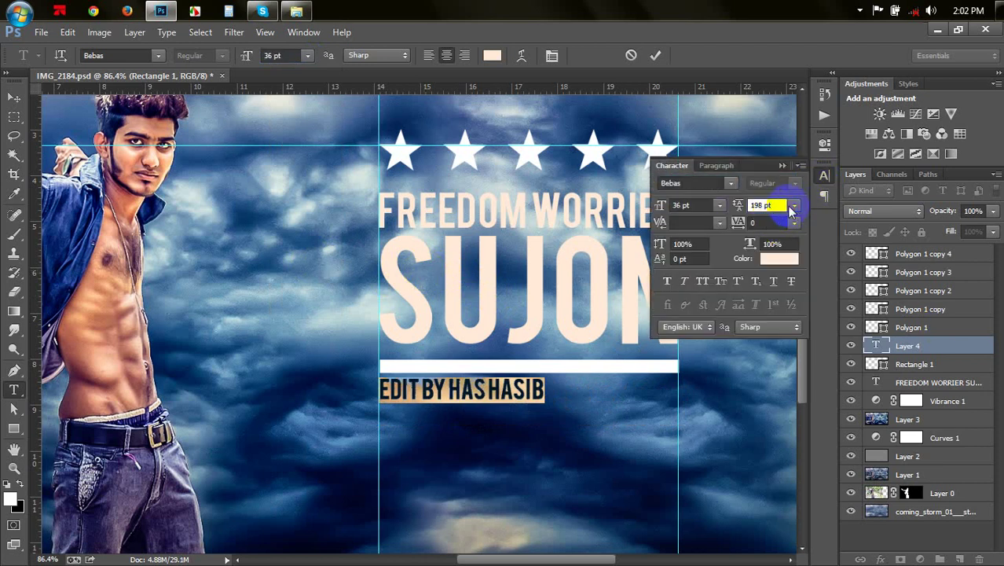
left_click(793, 205)
left_click(802, 222)
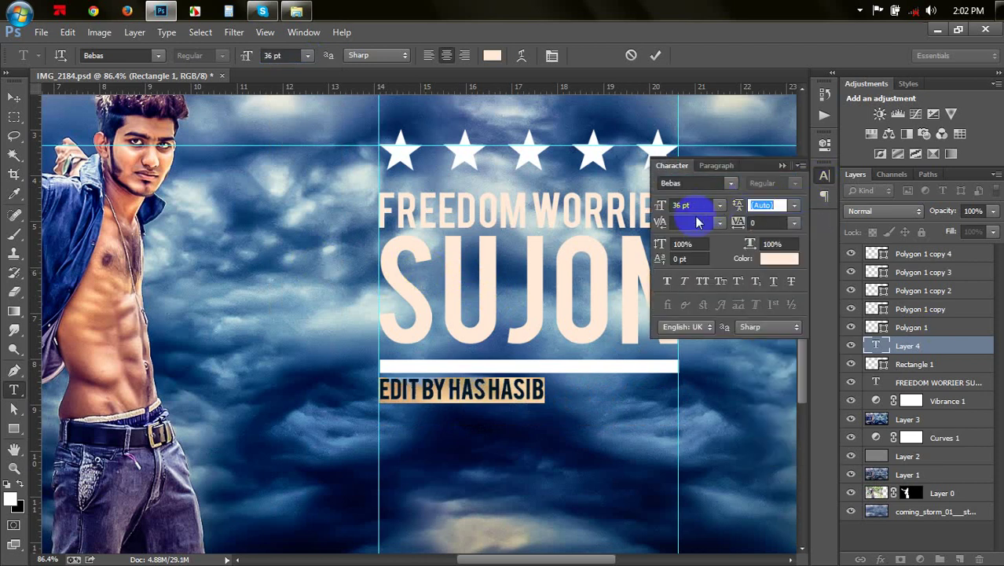
Widen the credit's tracking to 360 and commit the text edit
left_click(769, 222)
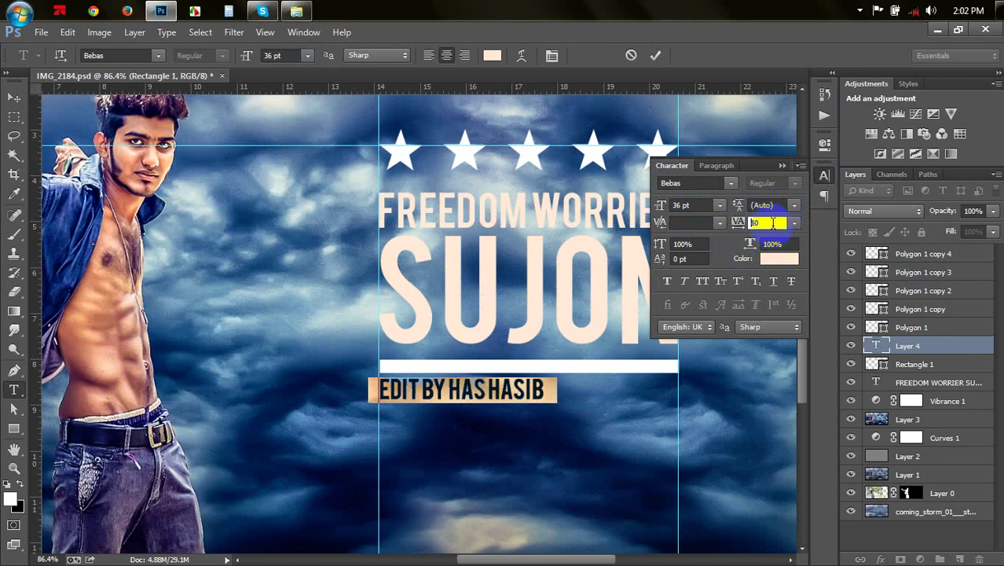
key("Return")
type("240")
key("Return")
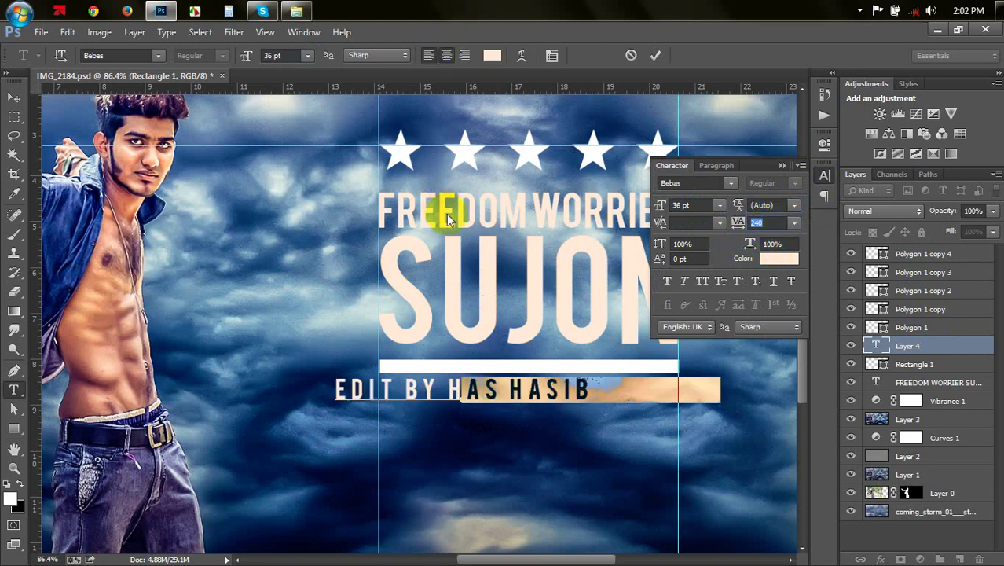
left_click_drag(393, 208, 358, 213)
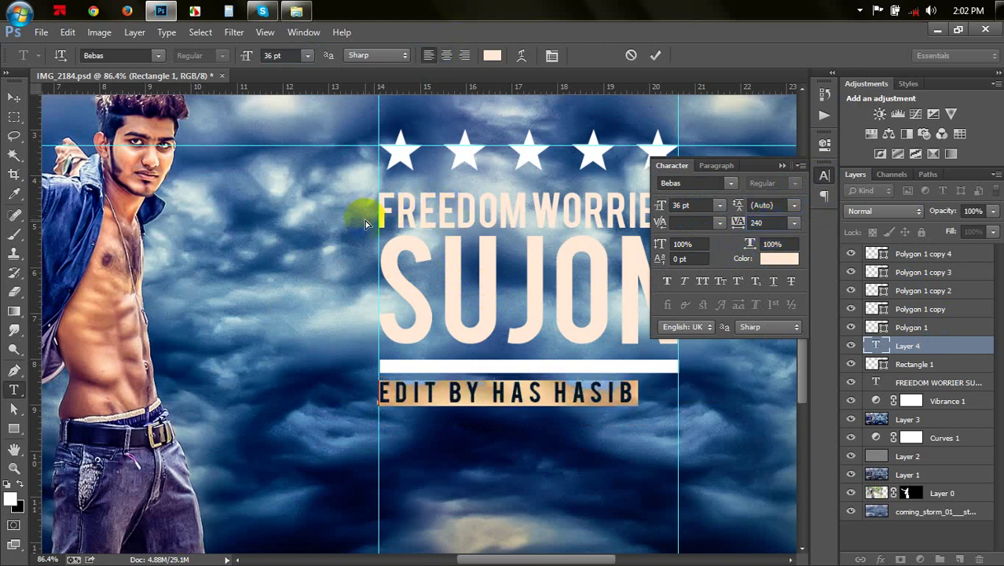
left_click(774, 243)
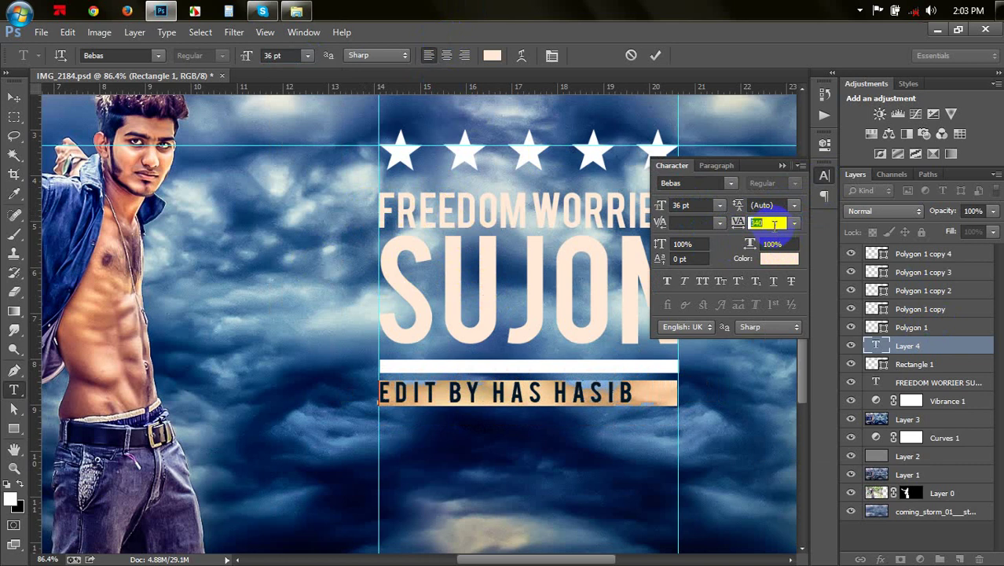
key("Up")
key("Up")
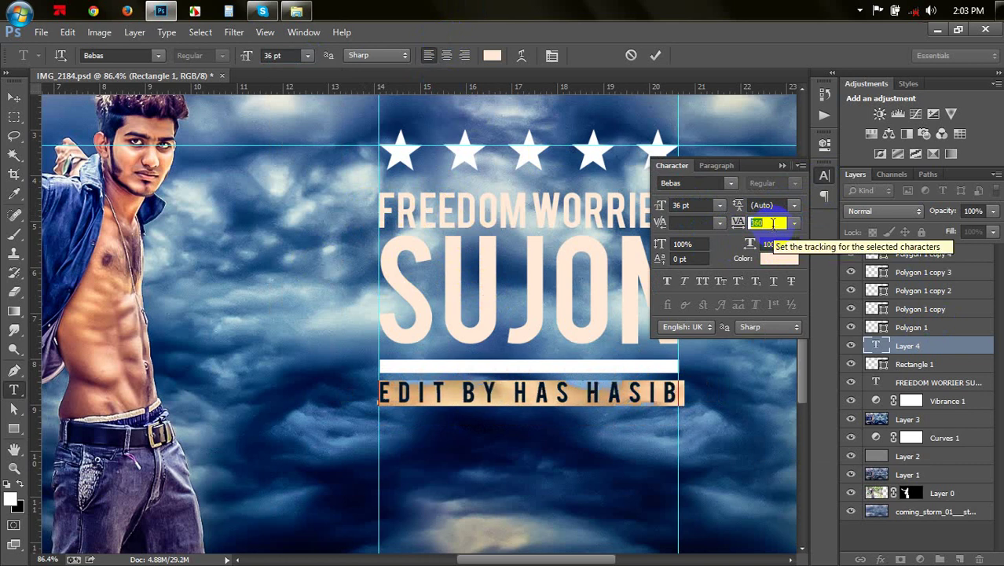
left_click(781, 165)
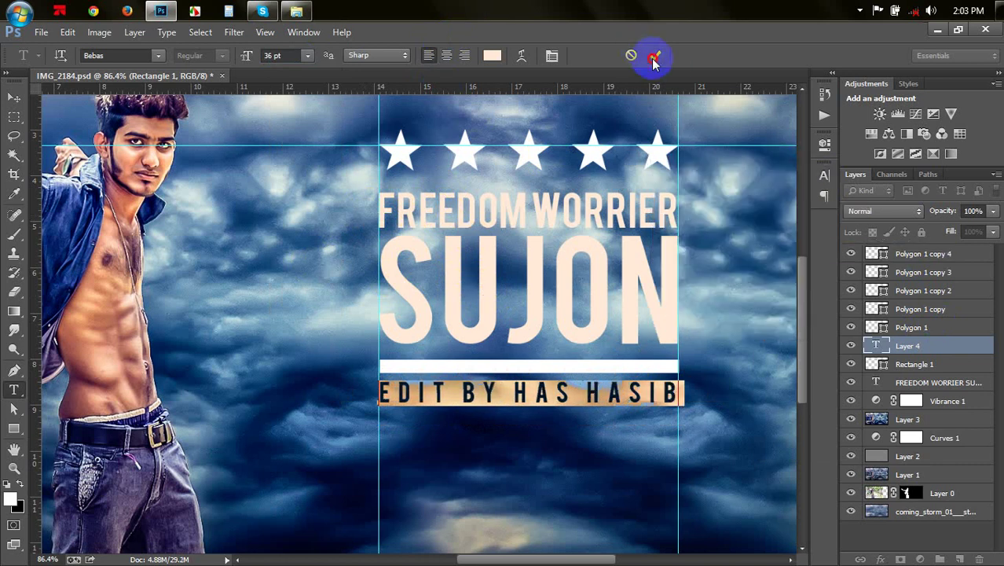
left_click(655, 56)
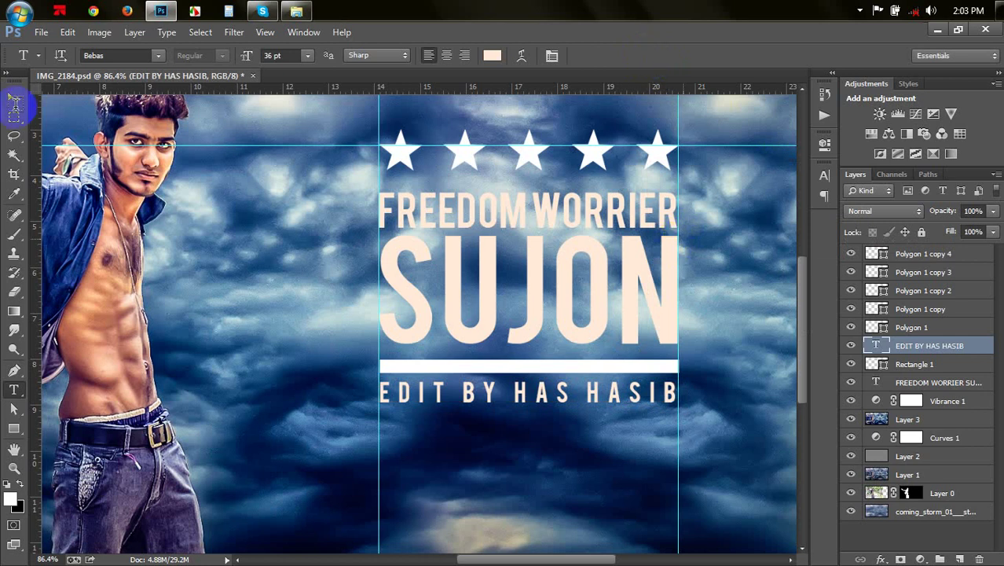
left_click(14, 98)
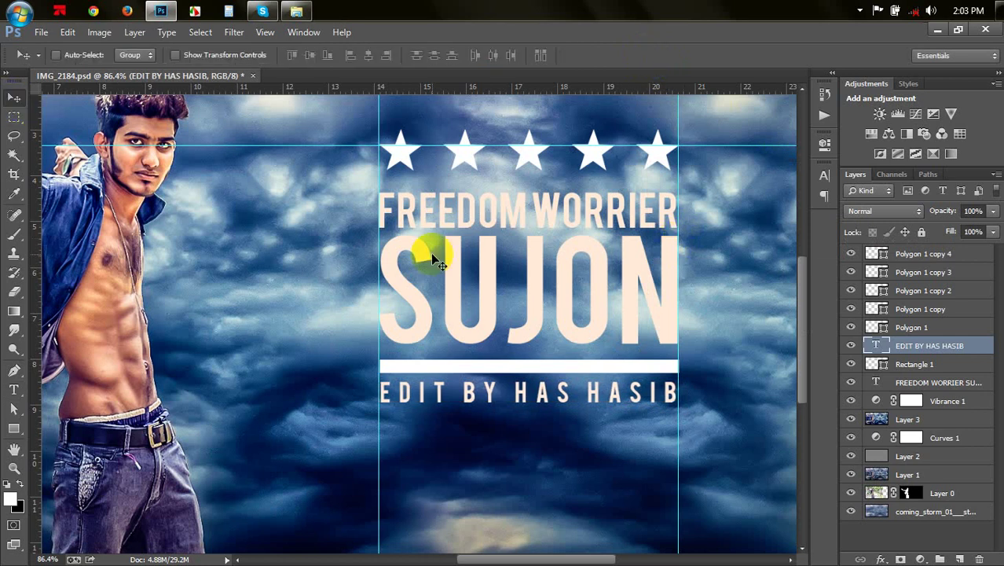
Make the FREEDOM WORRIER title text pure white (#ffffff)
key("ctrl+minus")
key("ctrl+minus")
key("ctrl+minus")
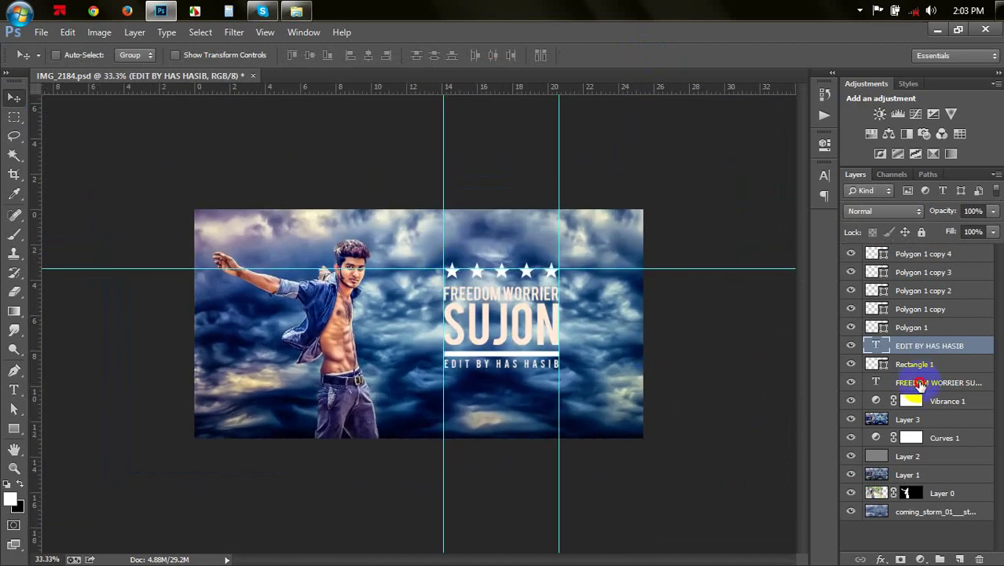
left_click_drag(920, 384, 879, 369)
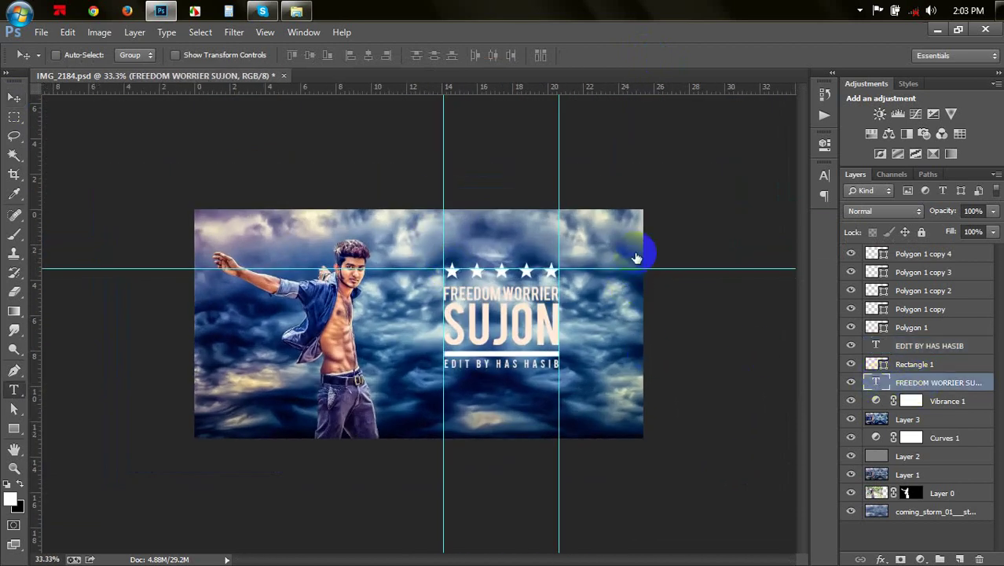
key("t")
left_click(491, 55)
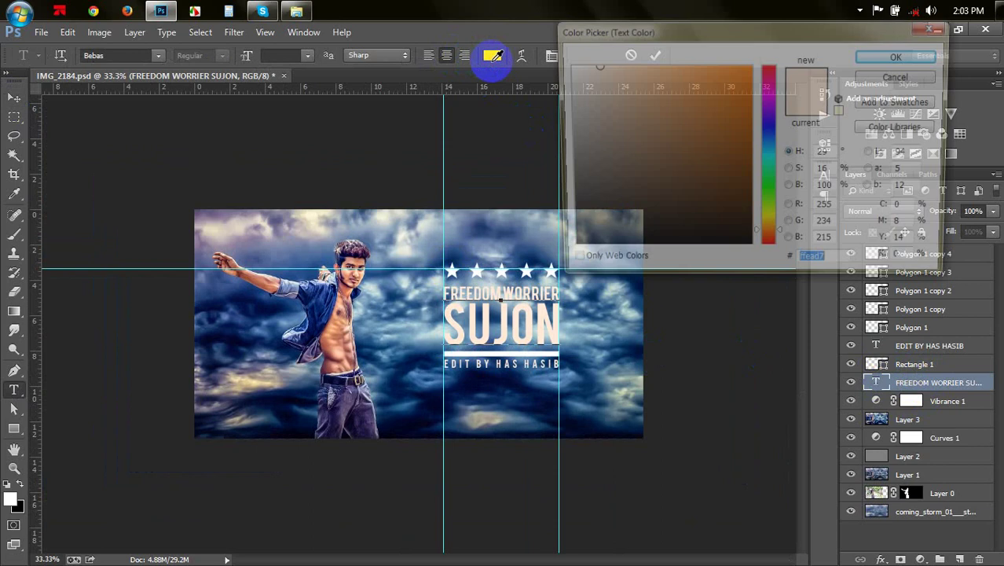
left_click(517, 345)
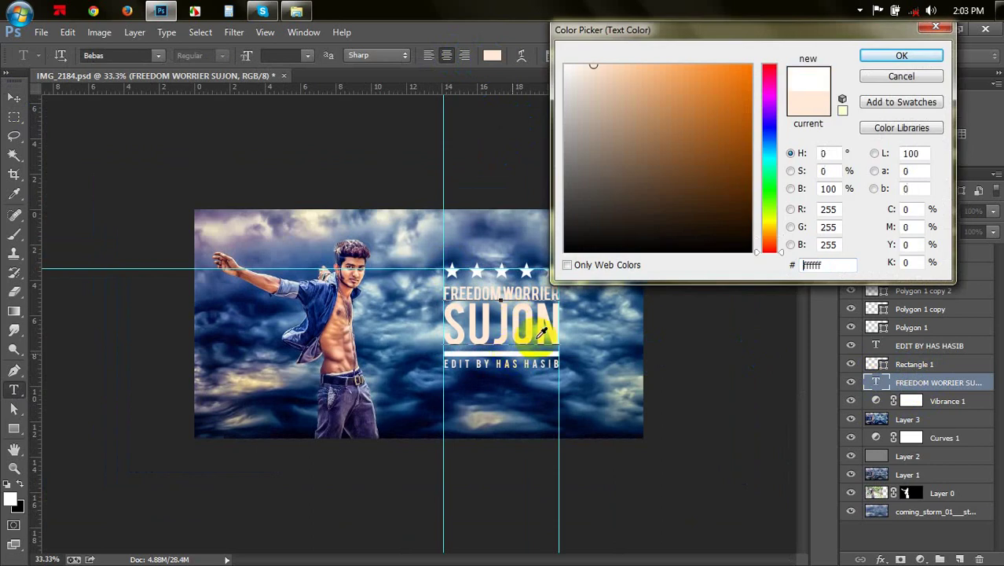
left_click(901, 55)
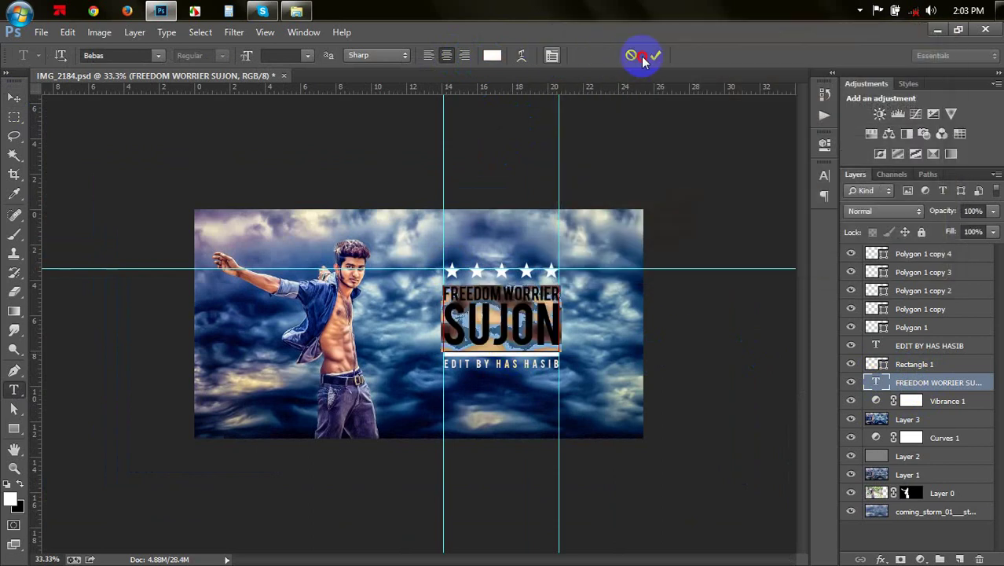
left_click(655, 55)
Drag all three guides off the canvas and save the document
key("v")
left_click_drag(441, 171, 36, 149)
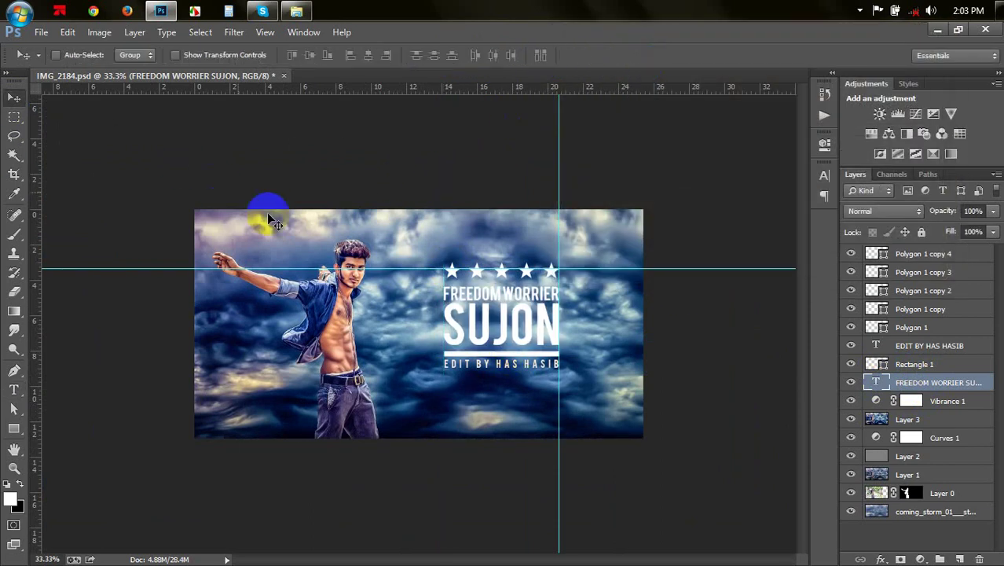
left_click_drag(285, 268, 314, 83)
left_click_drag(560, 197, 32, 184)
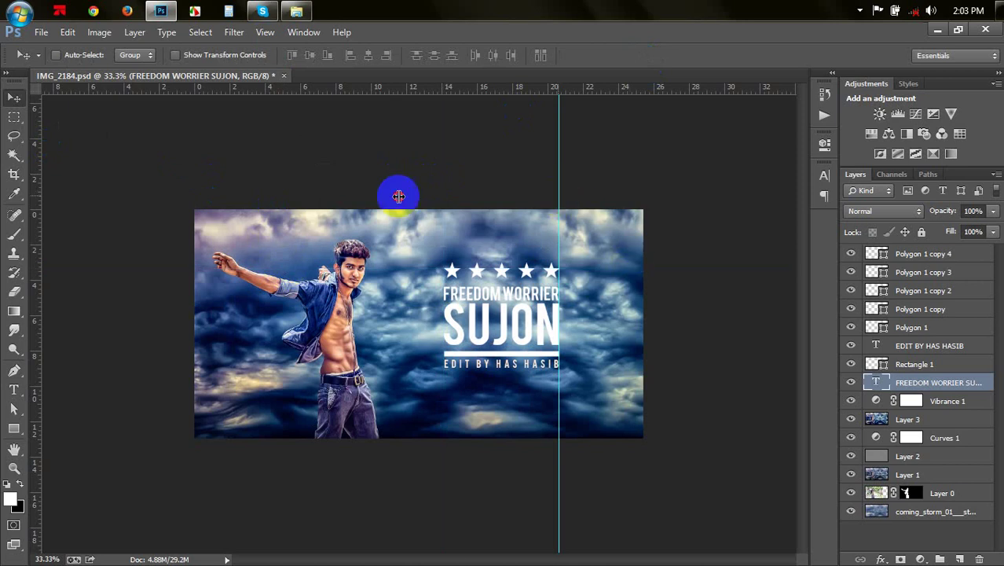
key("ctrl+s")
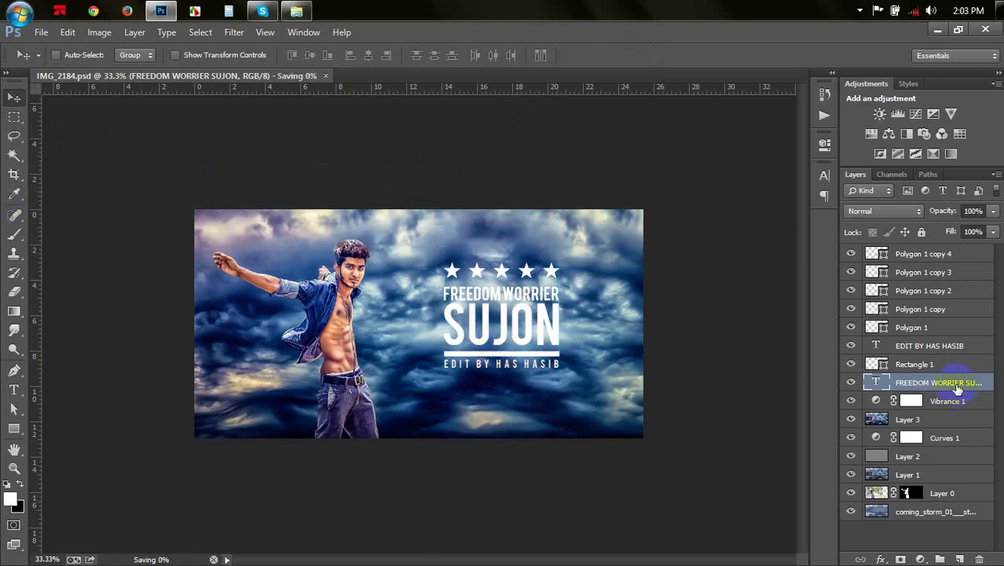
Group the eight star, title, bar and credit layers into Group 1
left_click(915, 253, "shift")
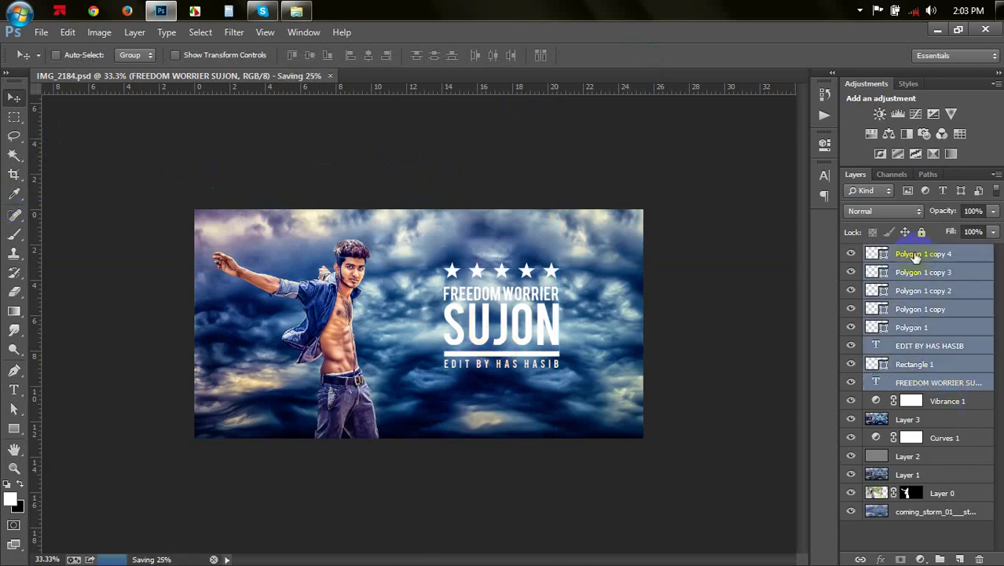
key("ctrl+g")
mouse_move(565, 315)
left_mouse_down()
mouse_move(567, 355)
mouse_move(566, 303)
left_mouse_up()
key("ctrl+t")
key("Return")
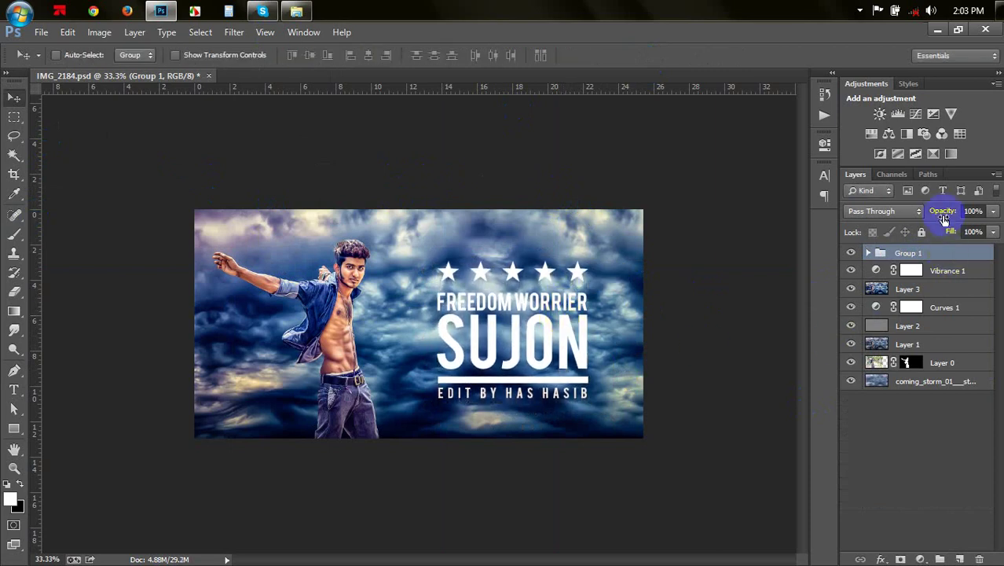
Try Group 1 at 68% opacity, then revert to 100% and move it lower
left_click_drag(944, 219, 919, 206)
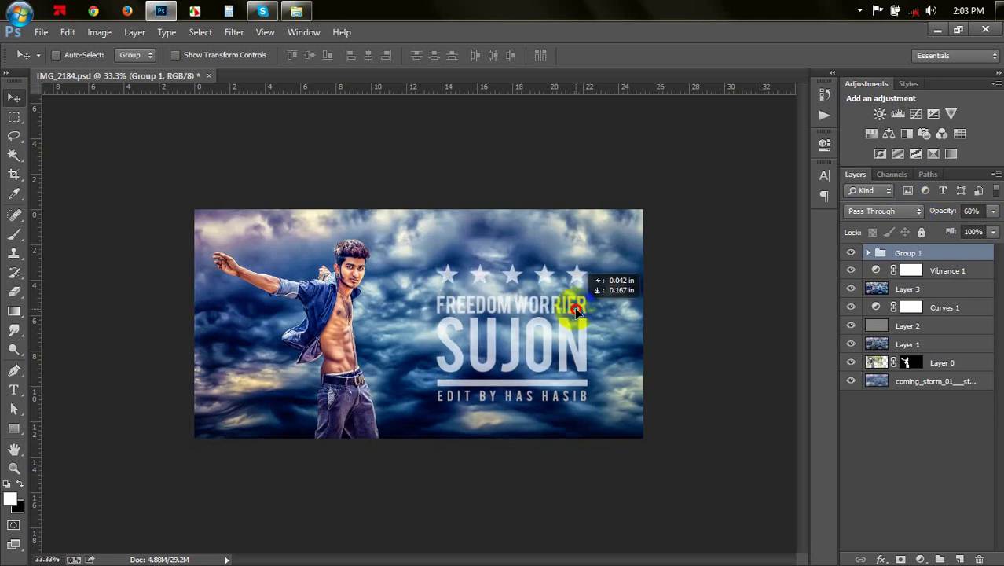
left_click_drag(580, 308, 581, 316)
key("ctrl+s")
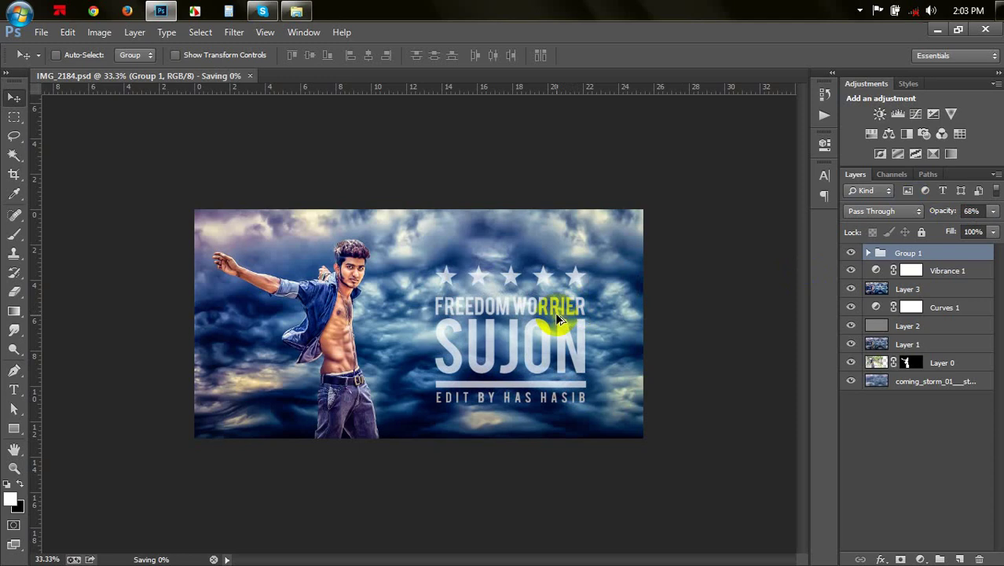
key("ctrl+alt+z")
key("ctrl+alt+z")
key("ctrl+alt+z")
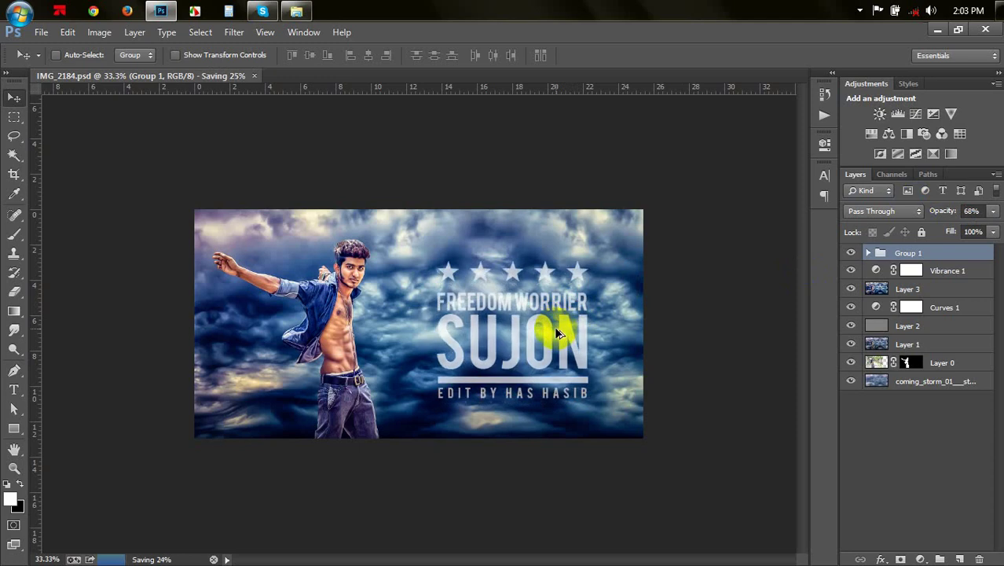
key("ctrl+alt+z")
key("ctrl+alt+z")
key("ctrl+alt+z")
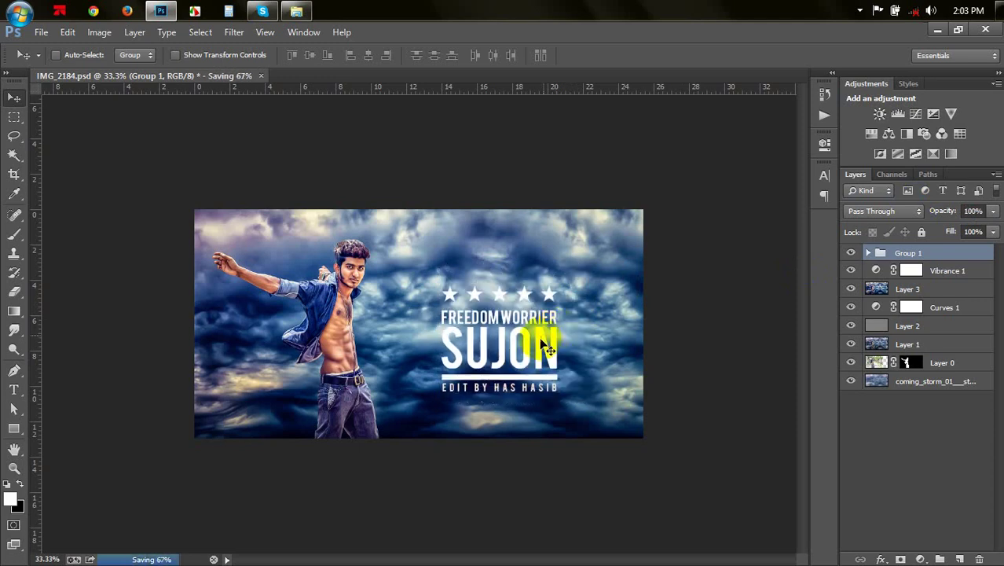
left_click_drag(541, 340, 539, 369)
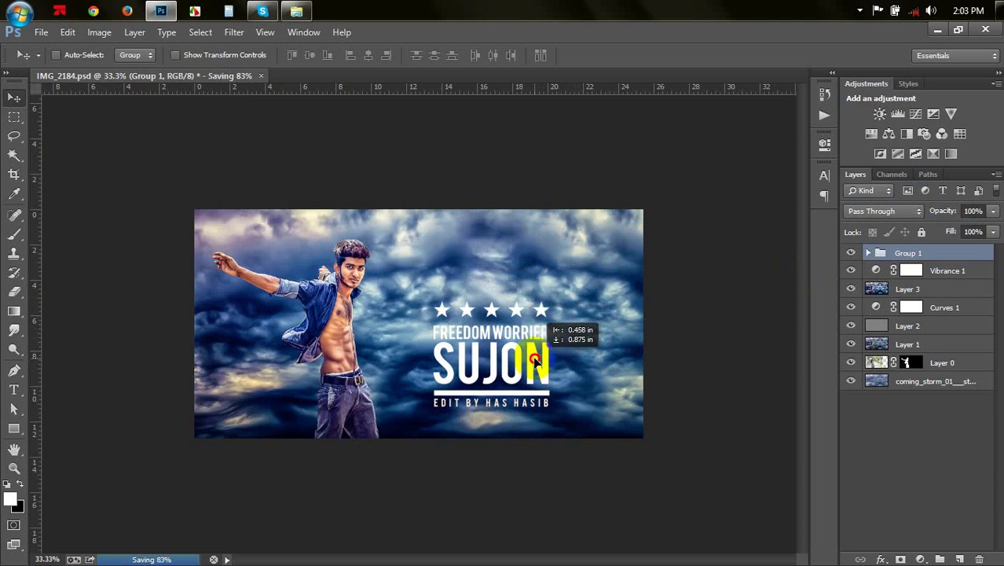
Attempt to save a copy of the poster, then dismiss the save-in-progress error
left_click(41, 33)
left_click(112, 215)
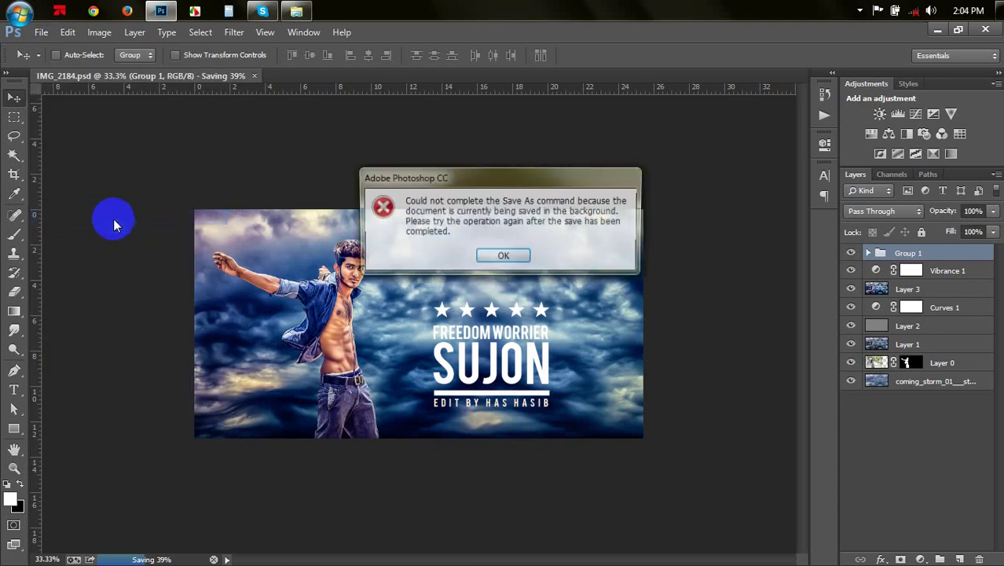
left_click(502, 257)
Save the poster as JPEG file IMG_2184 in the Desktop folder
left_click(41, 32)
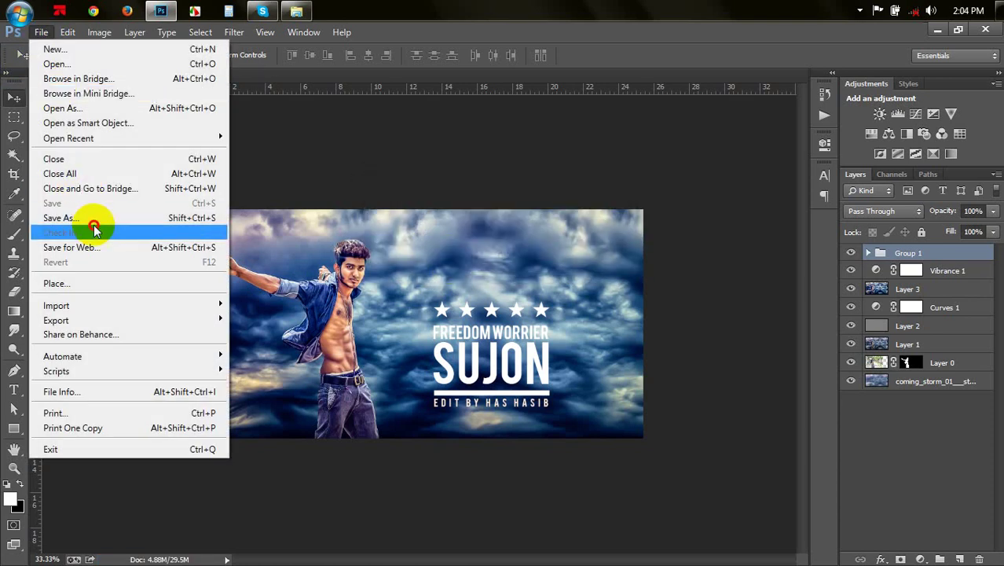
left_click(94, 219)
left_click(253, 318)
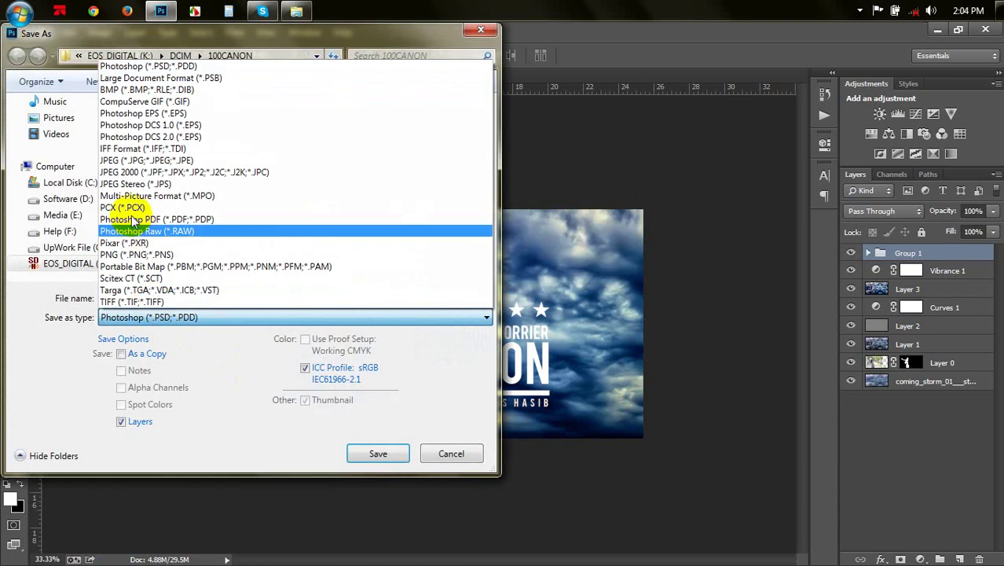
left_click(145, 160)
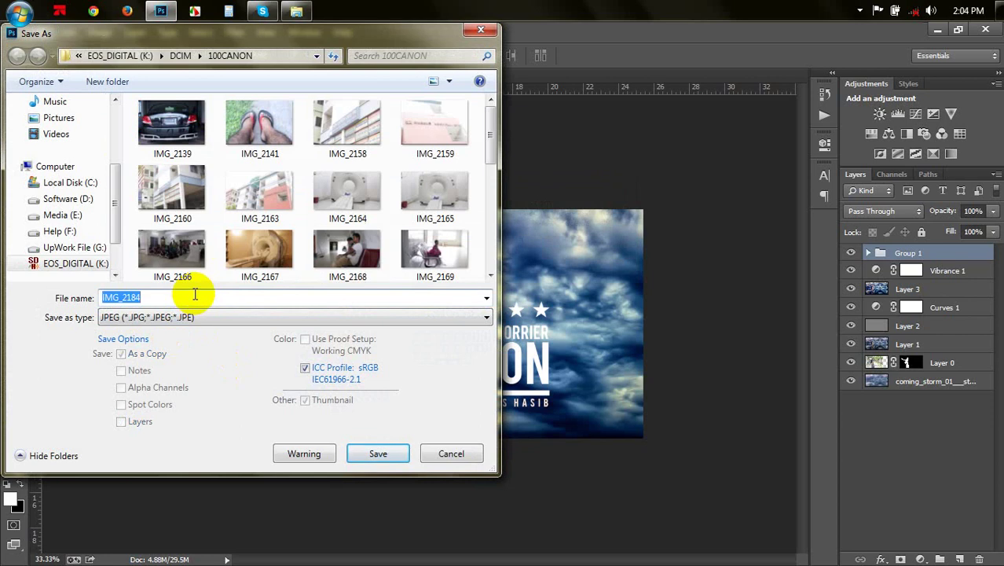
scroll(98, 149, "up", 5)
left_click(59, 124)
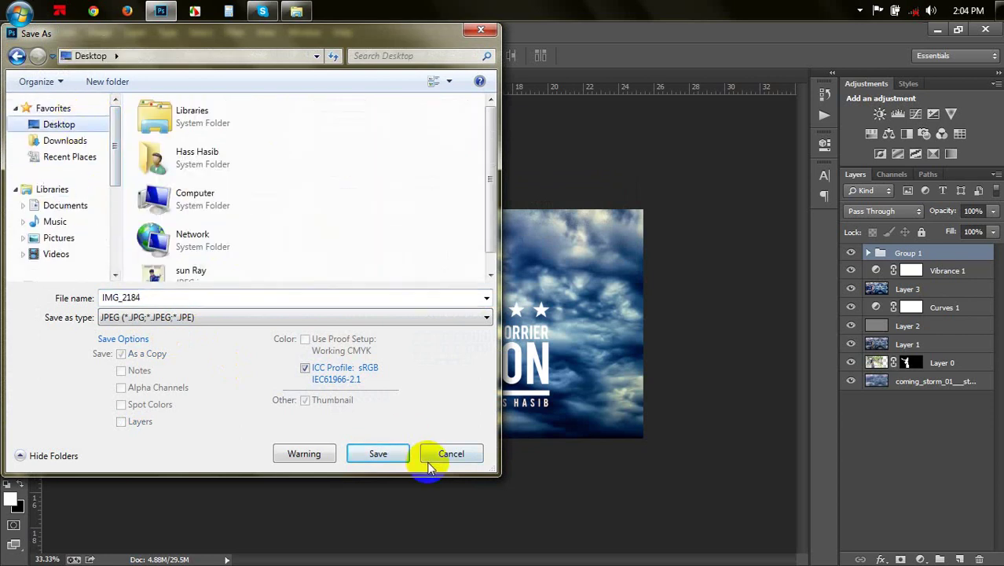
left_click(383, 450)
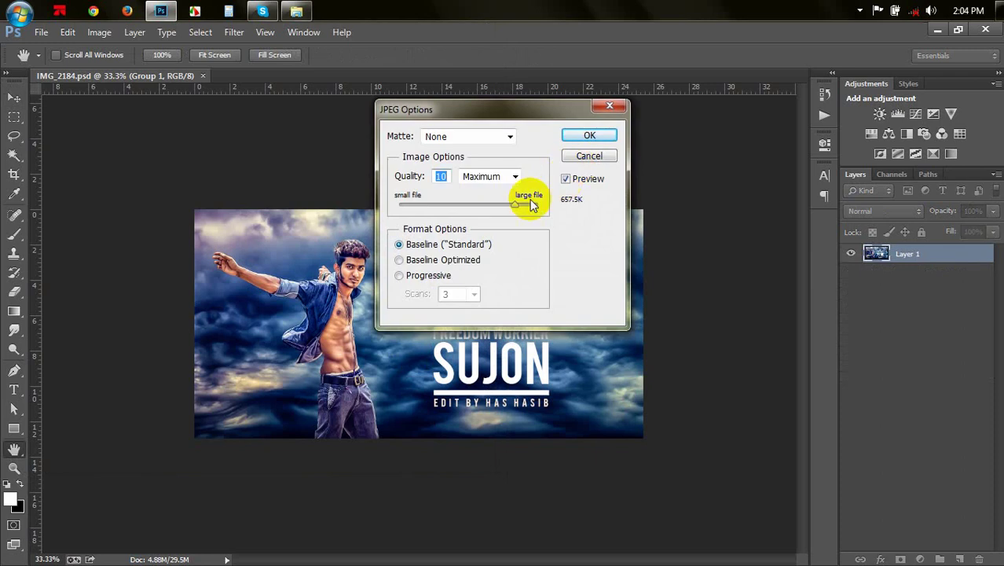
Set JPEG quality to the maximum 12, confirm, and review the whole poster
left_click(537, 206)
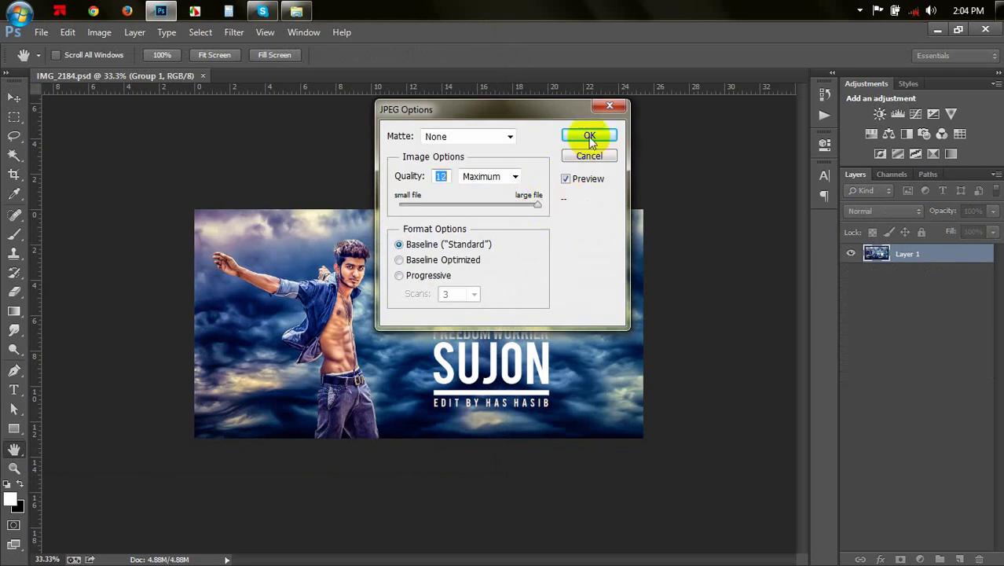
left_click(589, 137)
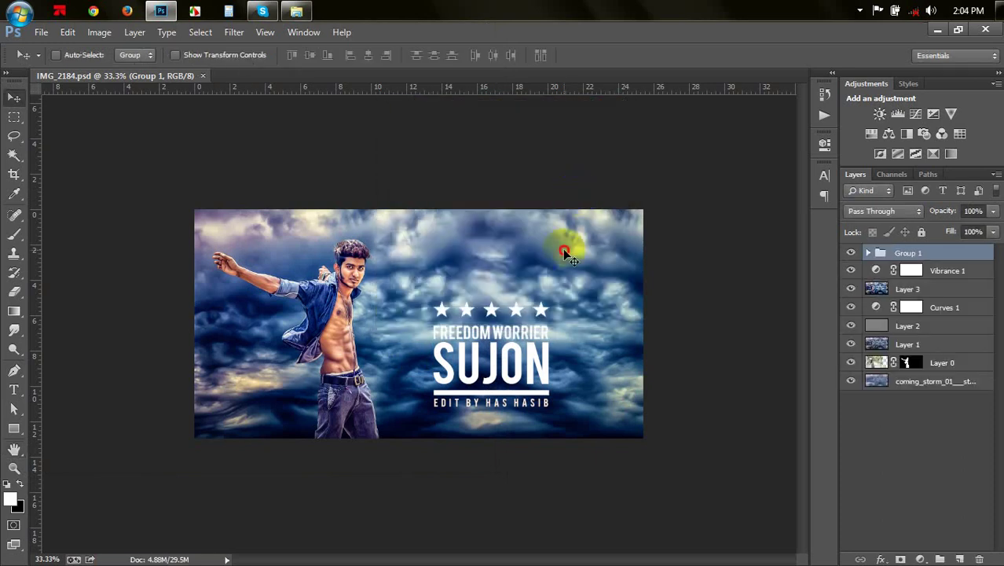
key("ctrl+plus")
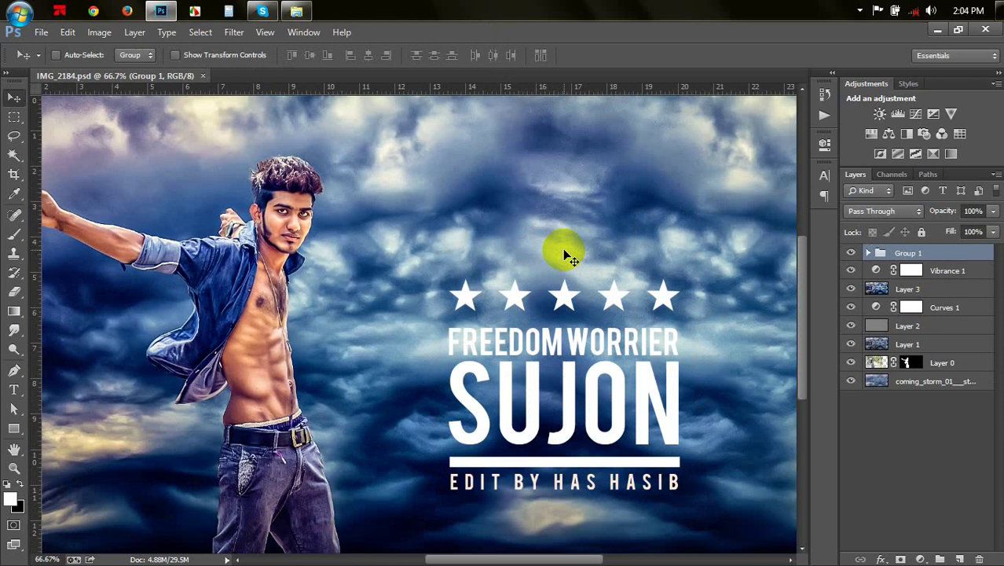
key("ctrl+minus")
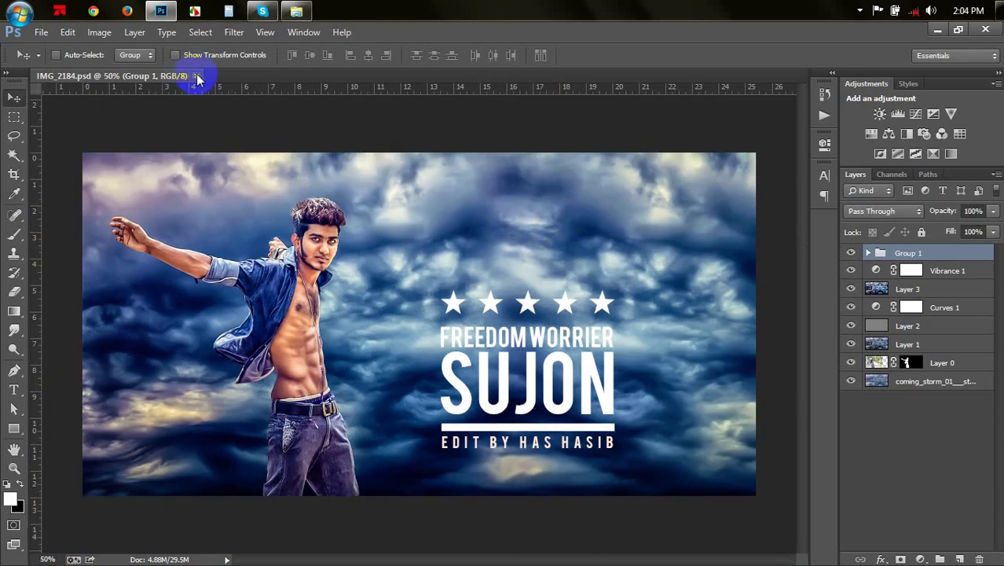